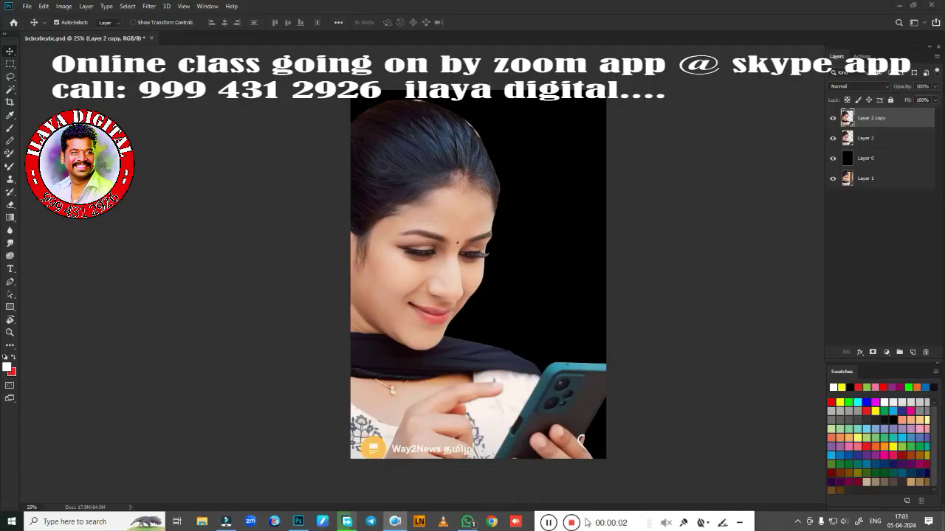
Check the pen tablet settings, then return to the portrait in Photoshop
scroll(404, 249, "up", 1)
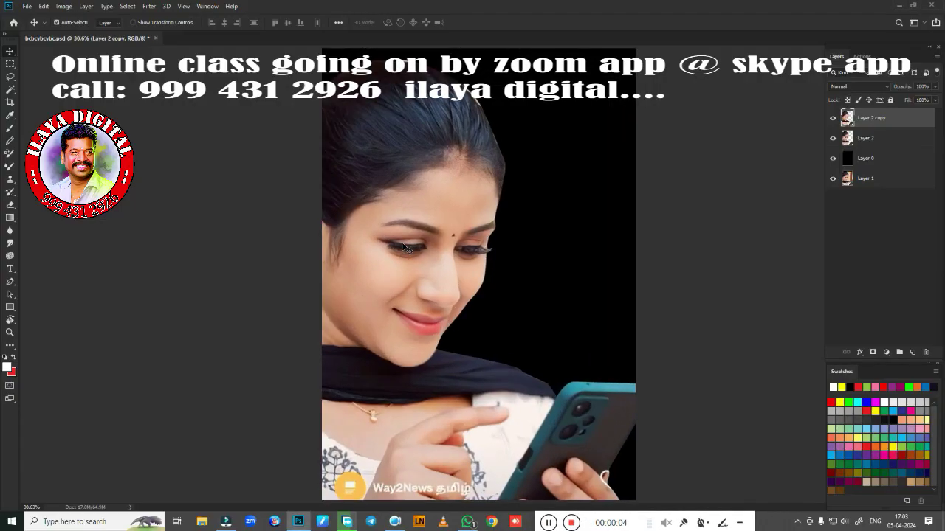
left_click(322, 521)
left_click(341, 110)
left_click(677, 111)
scroll(516, 303, "up", 3)
scroll(517, 295, "down", 1)
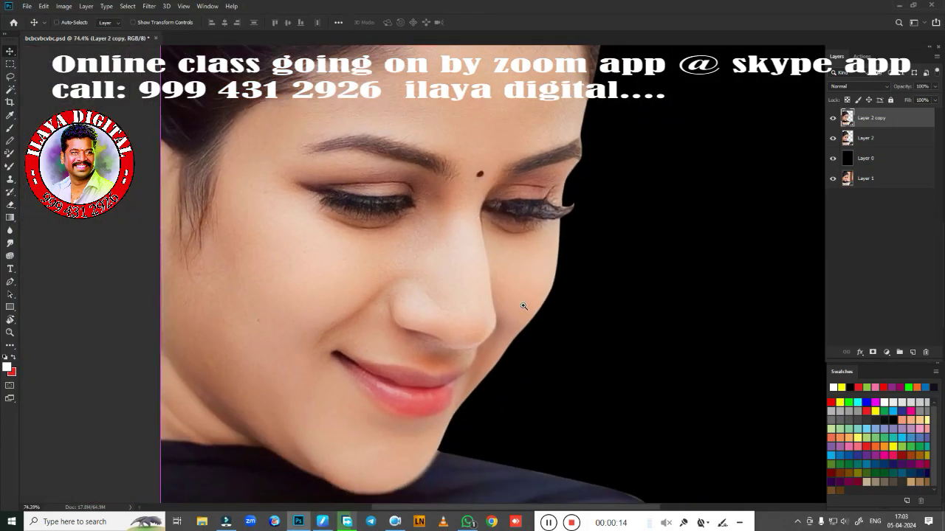
scroll(524, 297, "down", 1)
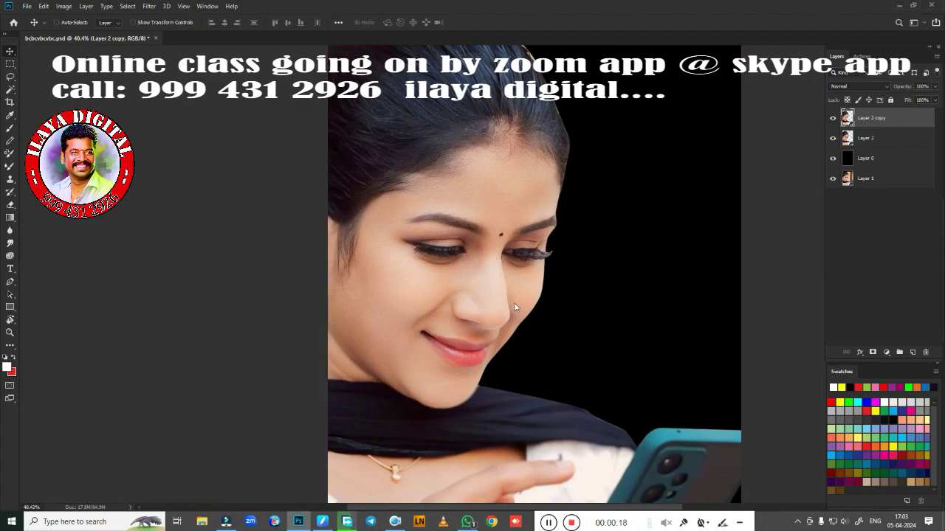
In Camera Raw Filter set exposure -0.45, contrast +14, highlights -14, shadows +33, whites +18, clarity +31, dehaze +4
key("ctrl+shift+a")
left_click(480, 274)
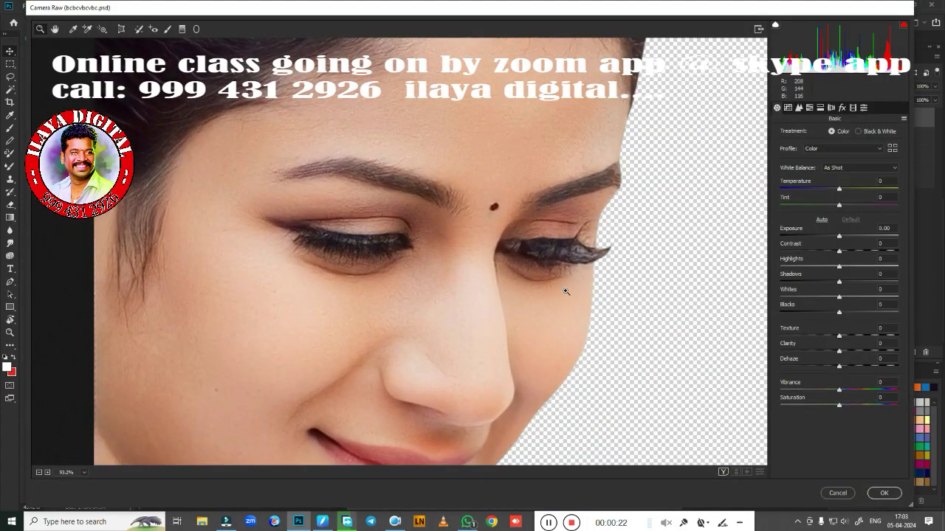
mouse_move(841, 361)
left_mouse_down()
mouse_move(865, 362)
mouse_move(841, 362)
mouse_move(857, 351)
left_mouse_up()
mouse_move(839, 252)
left_mouse_down()
mouse_move(855, 252)
mouse_move(831, 237)
mouse_move(847, 252)
mouse_move(831, 266)
mouse_move(850, 282)
mouse_move(825, 297)
mouse_move(850, 297)
mouse_move(858, 282)
left_mouse_up()
left_click(840, 282)
left_click(838, 312)
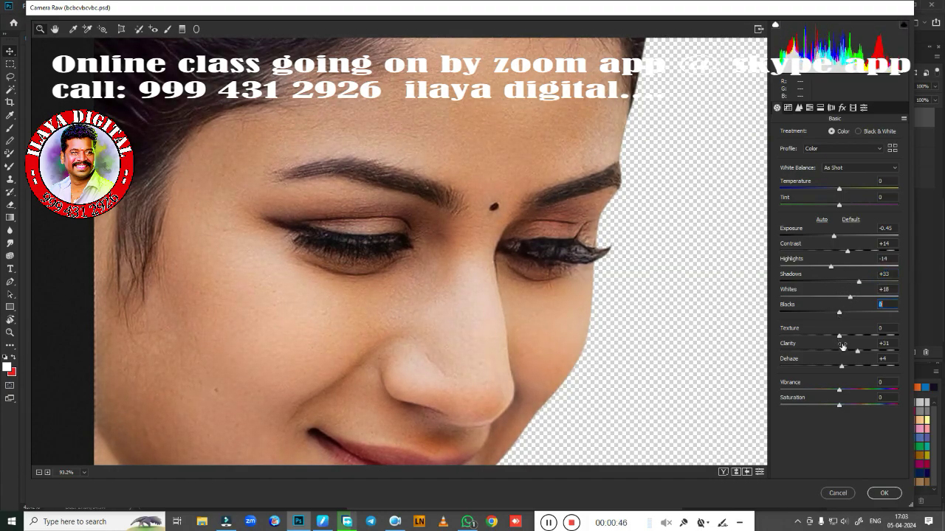
left_click(882, 493)
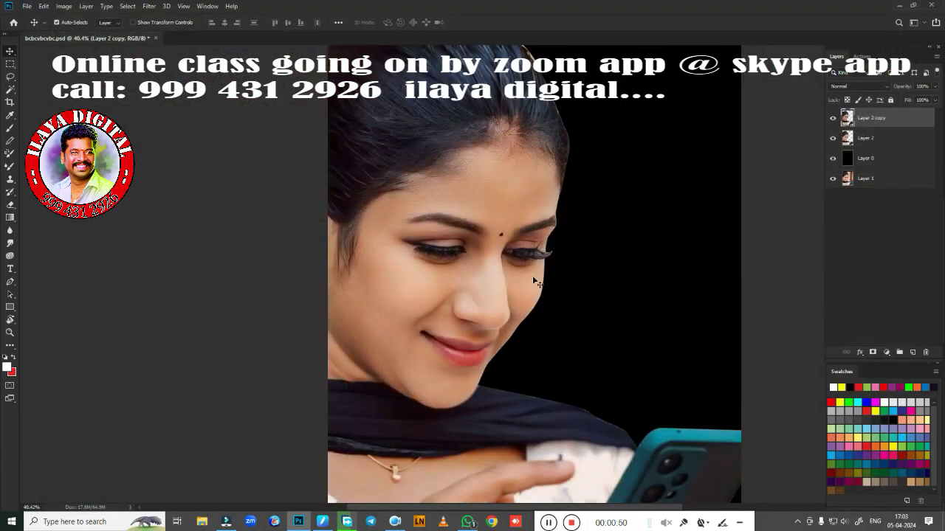
Apply a Selective Color adjustment that deepens the Blacks by +18
scroll(532, 276, "up", 3)
scroll(554, 288, "up", 1)
key("alt+i")
key("a")
key("s")
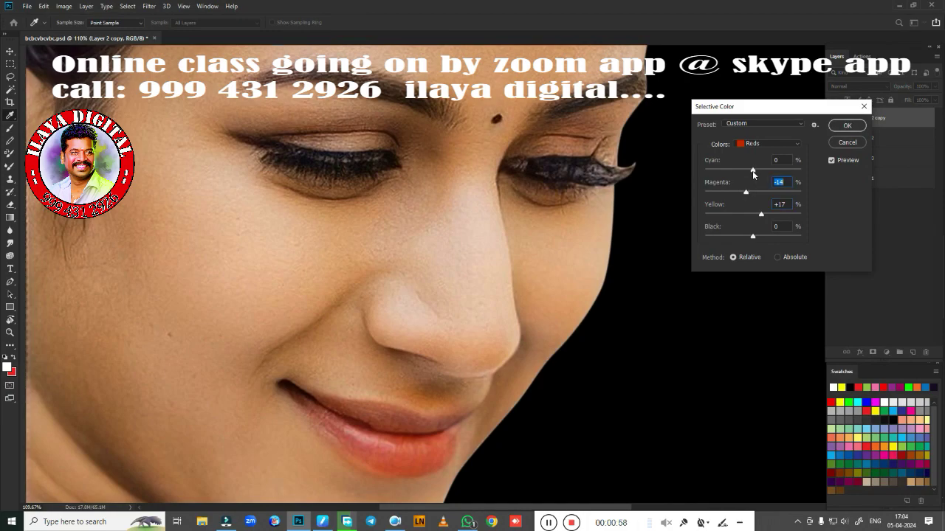
left_click(760, 143)
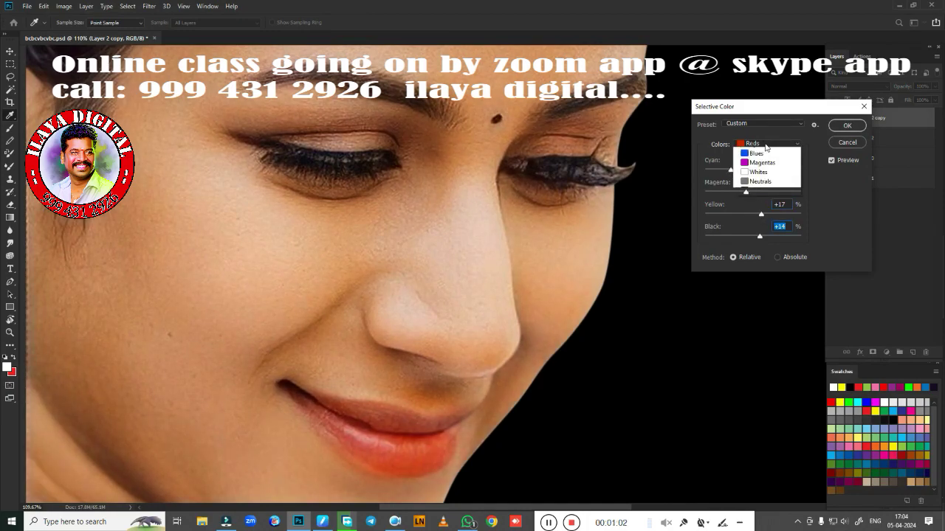
left_click(750, 209)
left_click(761, 143)
left_click(753, 223)
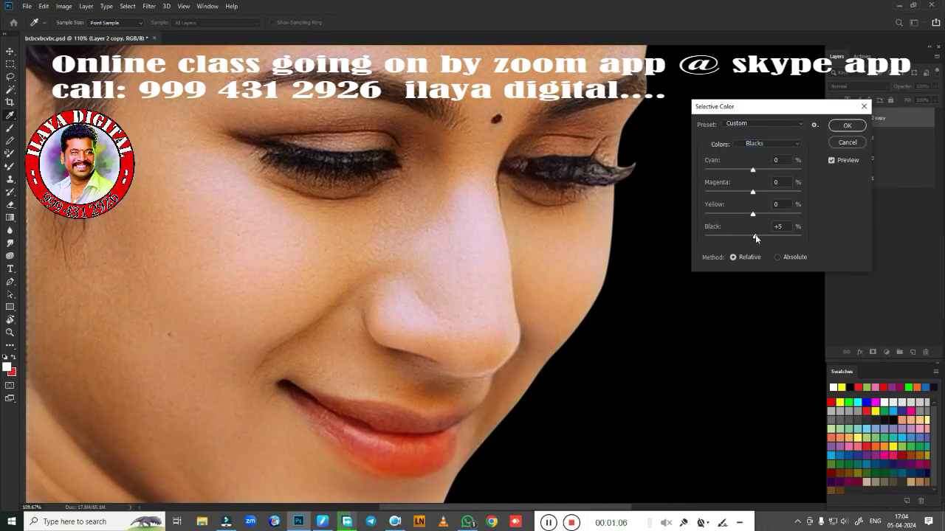
left_click_drag(753, 236, 769, 236)
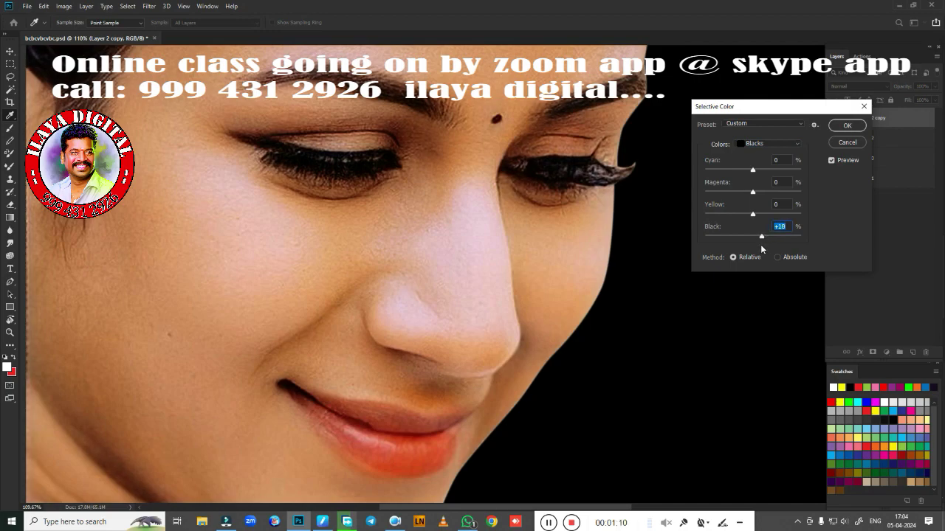
left_click(848, 125)
Set Selective Color Yellows to -42, then shift Color Balance midtones to +18, -4, -11
scroll(641, 279, "down", 5)
scroll(641, 279, "up", 1)
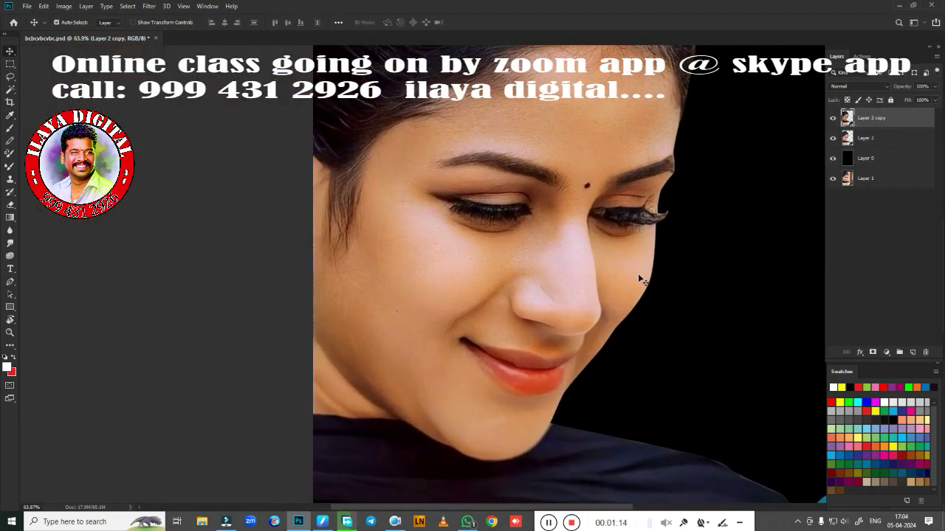
key("ctrl+alt+shift+s")
left_click(767, 143)
left_click(753, 157)
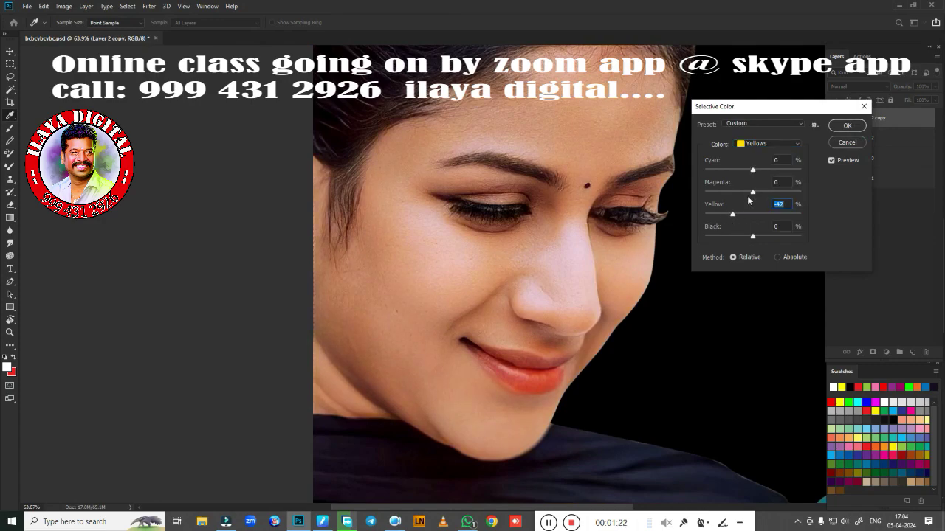
key("Return")
key("ctrl+b")
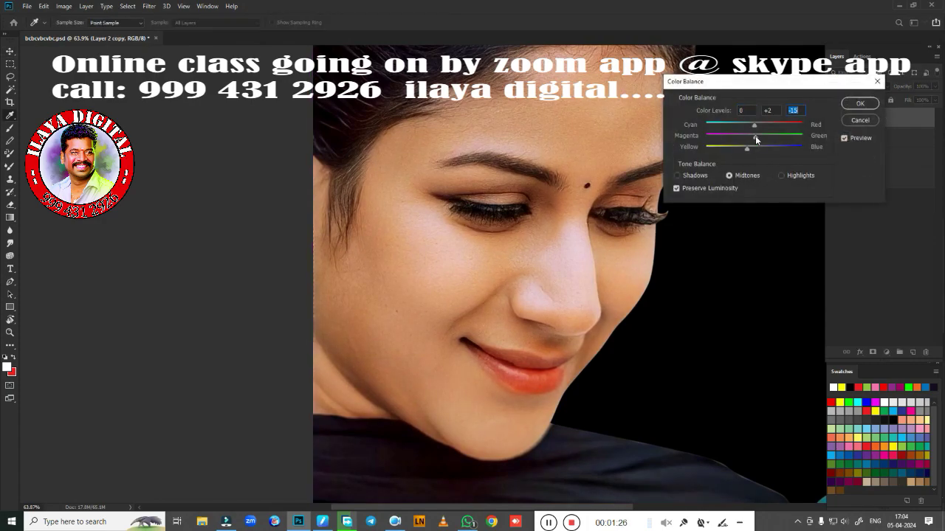
mouse_move(760, 125)
left_mouse_down()
mouse_move(749, 147)
mouse_move(753, 136)
left_mouse_up()
Apply the colour balance, add a new empty layer, and rotate the view around the nose
left_click(860, 104)
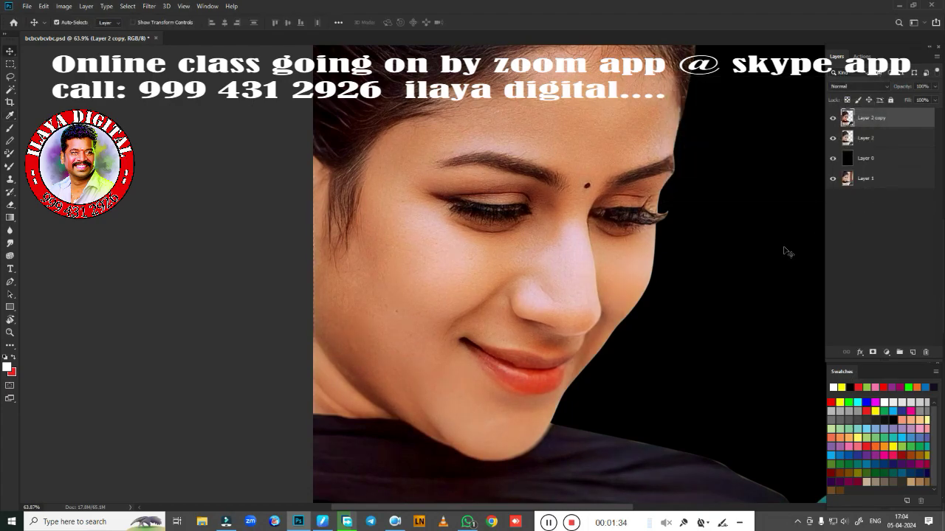
left_click(913, 344)
scroll(487, 288, "up", 5)
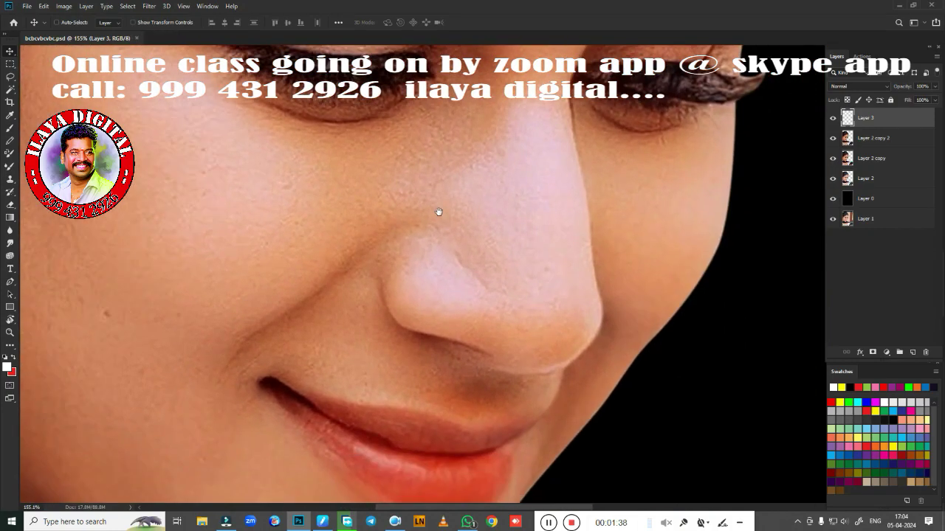
key("r")
left_click_drag(426, 274, 381, 300)
scroll(500, 321, "up", 4)
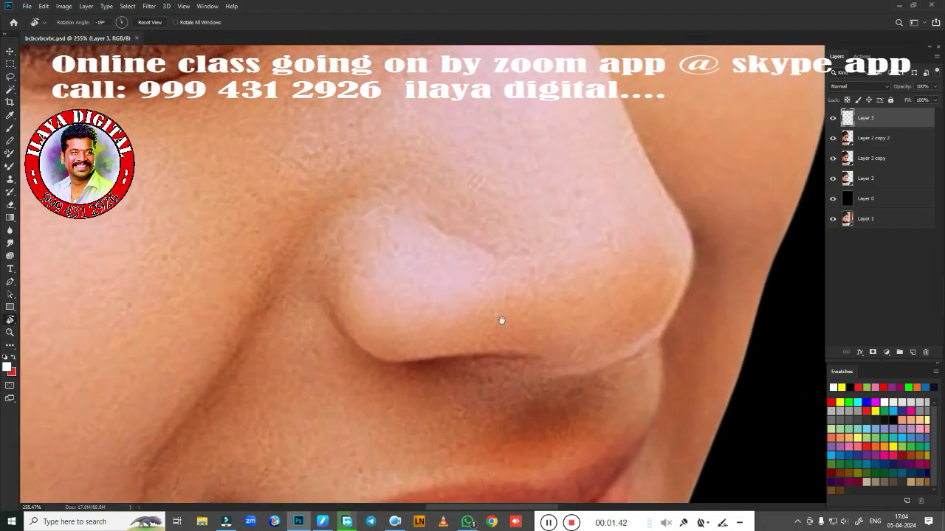
Choose the Mixer Brush with the 'Very Wet, Light Mix' preset and Sample All Layers
key("b")
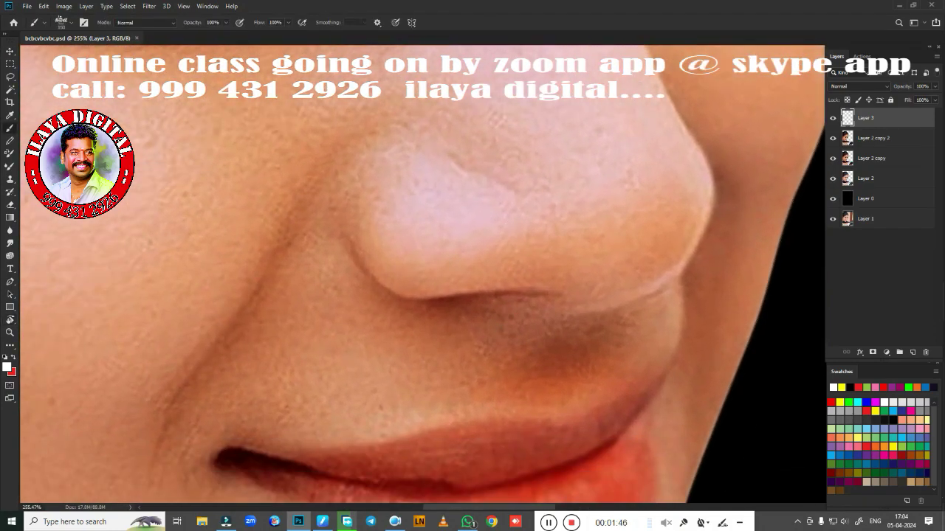
right_click(461, 253)
key("shift+b")
key("Escape")
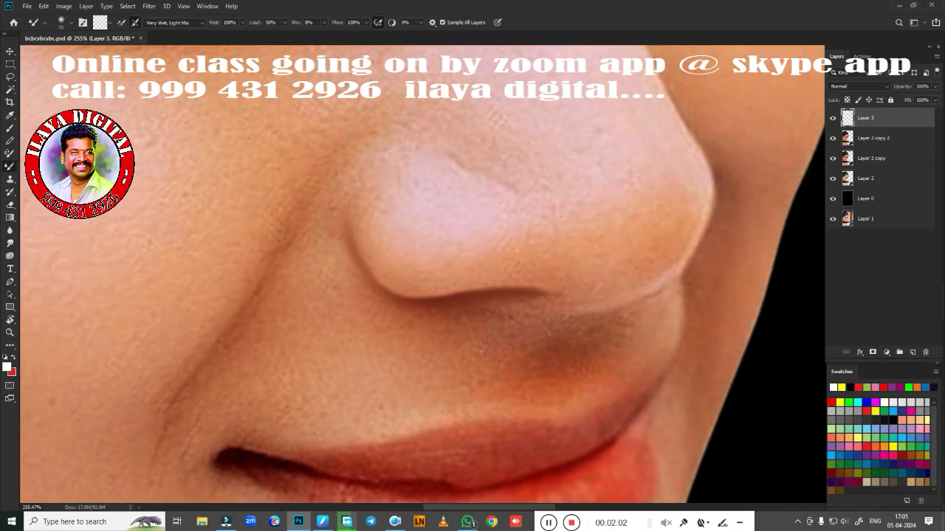
Wet-blend the skin along the upper nose edge and nose crease smooth
left_click_drag(354, 189, 375, 161)
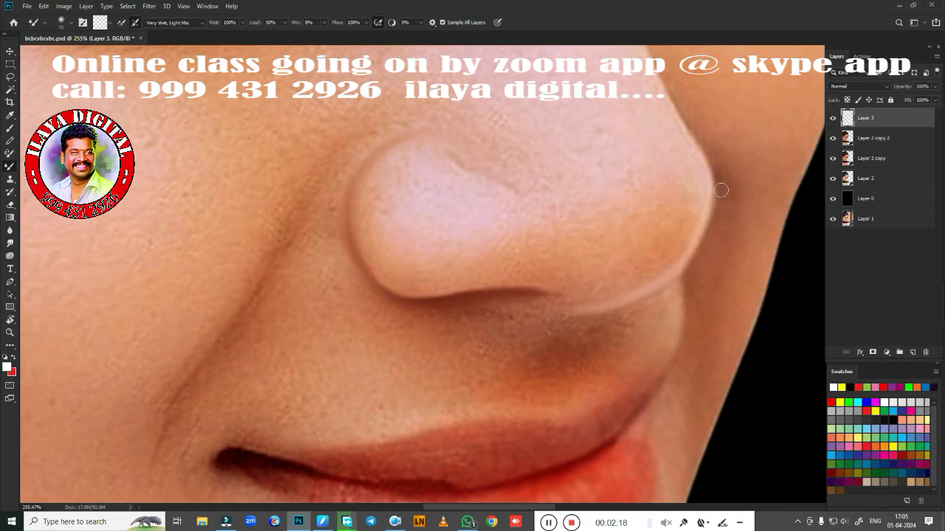
left_click_drag(681, 209, 349, 430)
left_click_drag(210, 74, 288, 263)
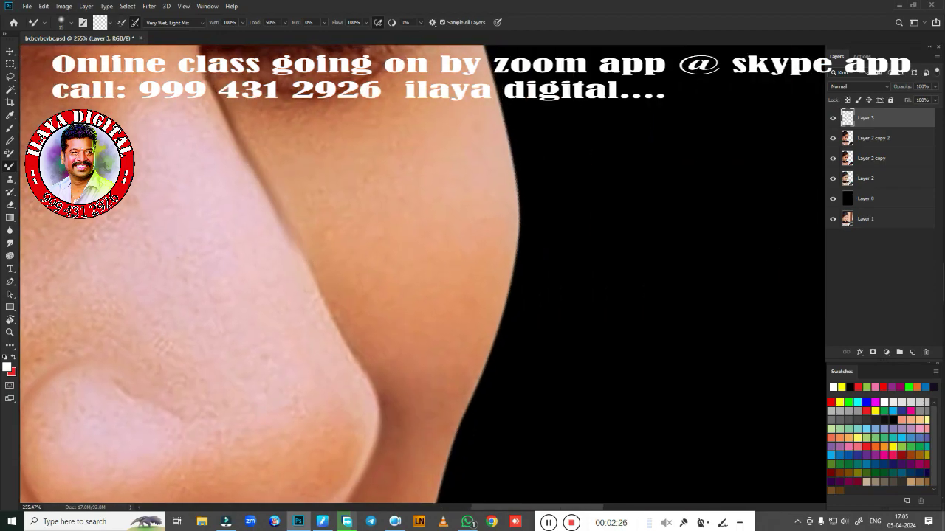
left_click_drag(369, 369, 399, 214)
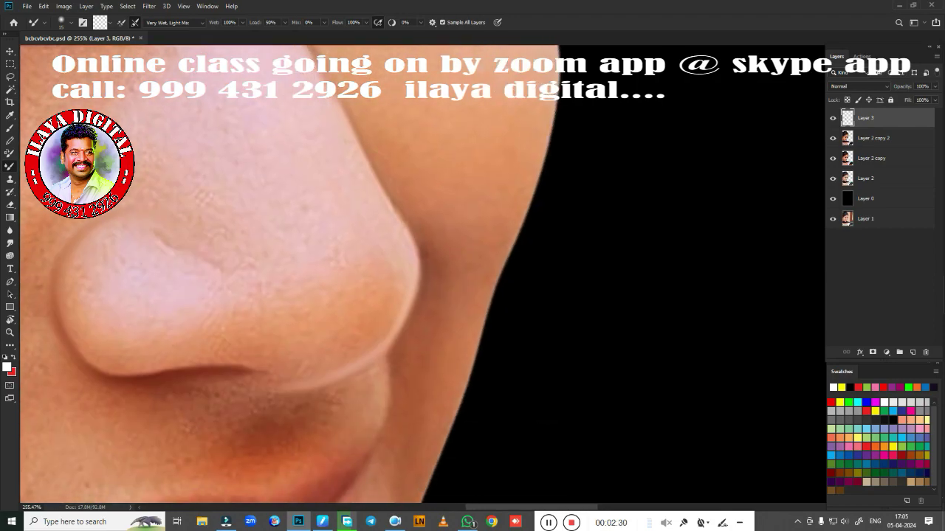
left_click_drag(371, 164, 428, 358)
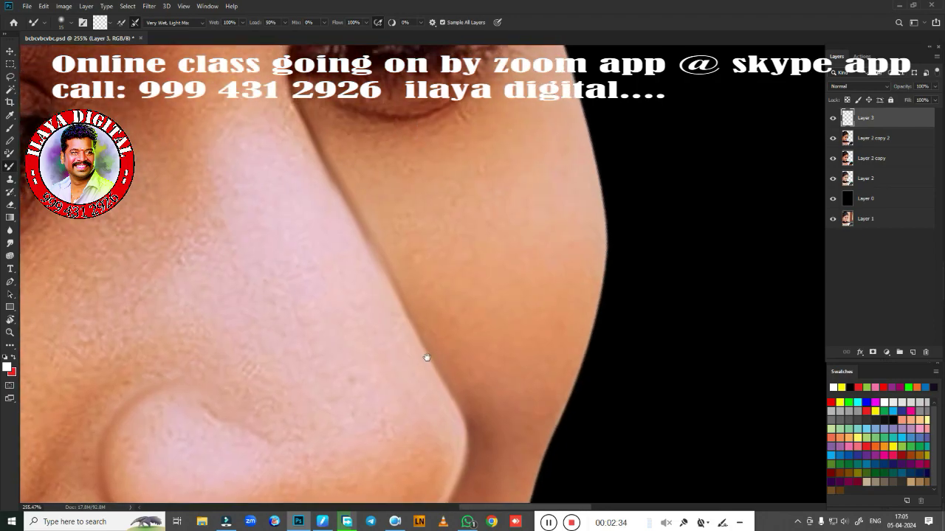
left_click_drag(392, 301, 451, 346)
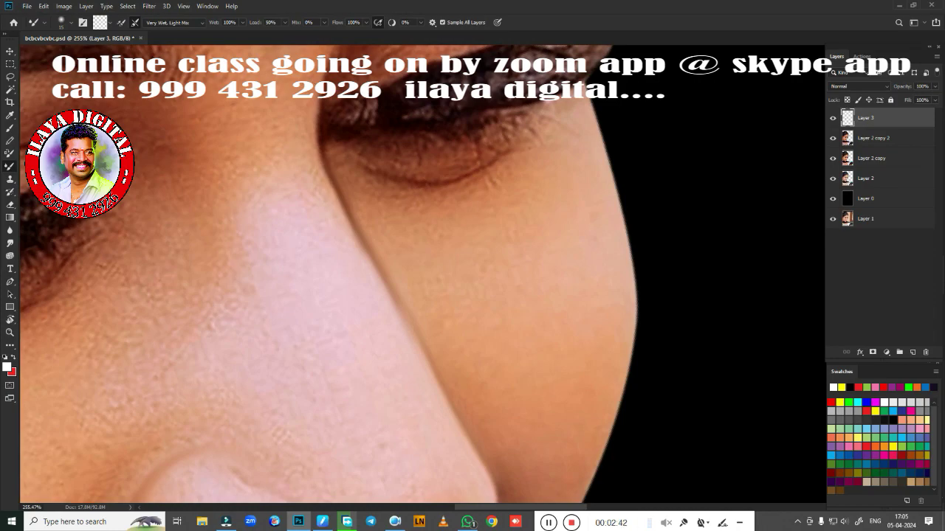
left_click_drag(372, 281, 337, 200)
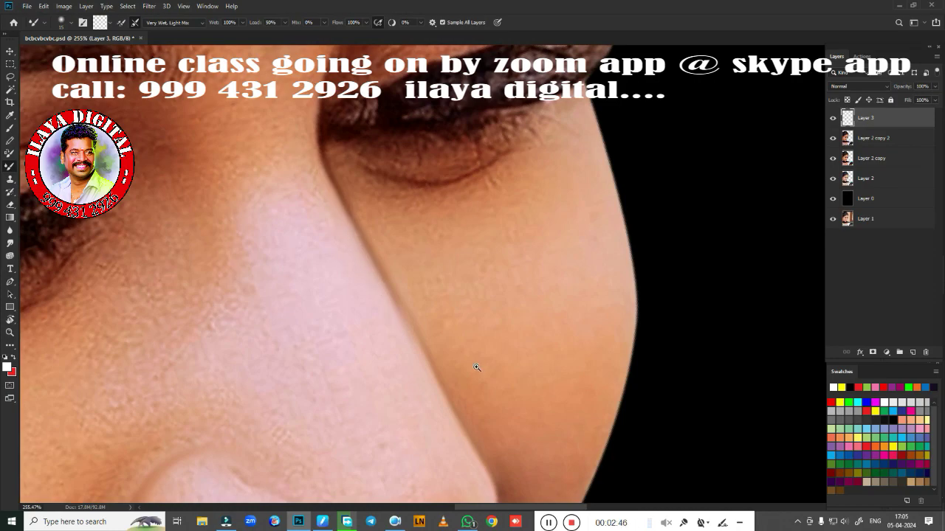
scroll(476, 368, "down", 3)
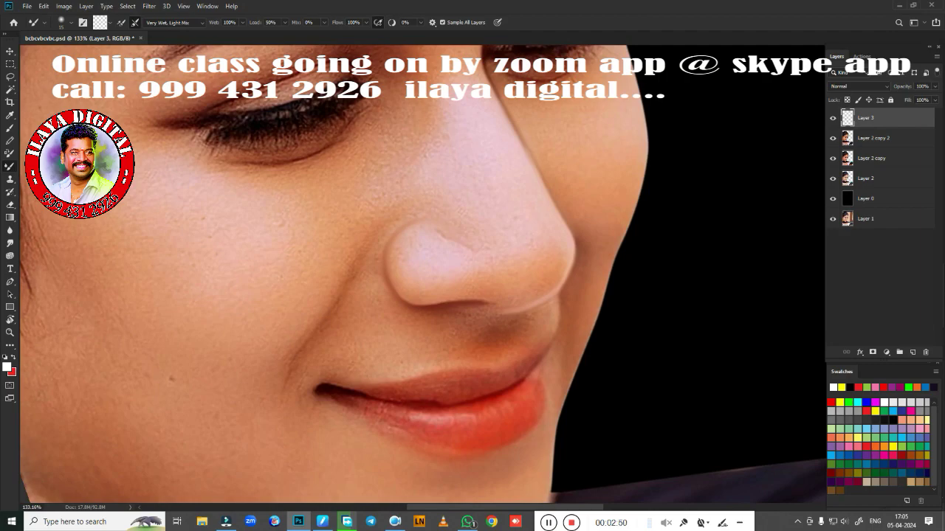
scroll(406, 341, "up", 2)
Draw a curved Pen path around the nostril and along the nose's lower edge
key("p")
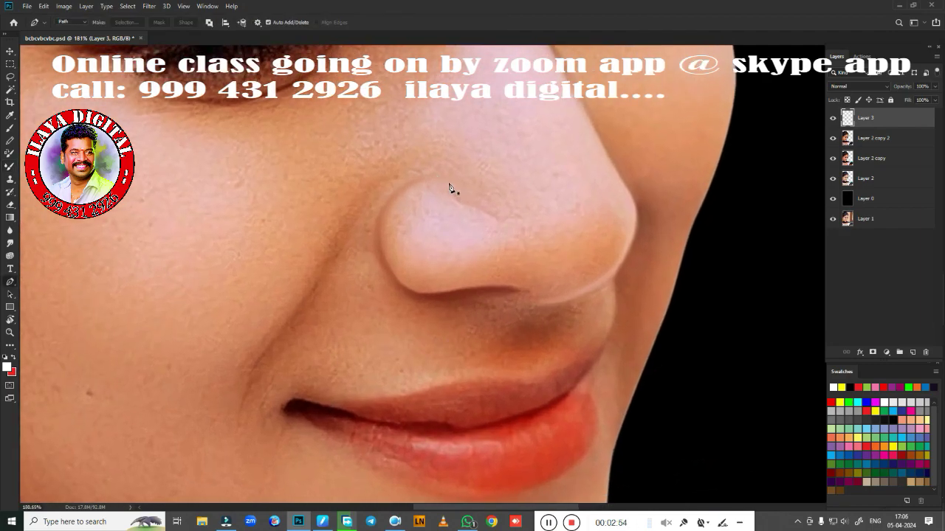
left_click(448, 182)
left_click_drag(377, 216, 344, 276)
left_click_drag(377, 232, 361, 302)
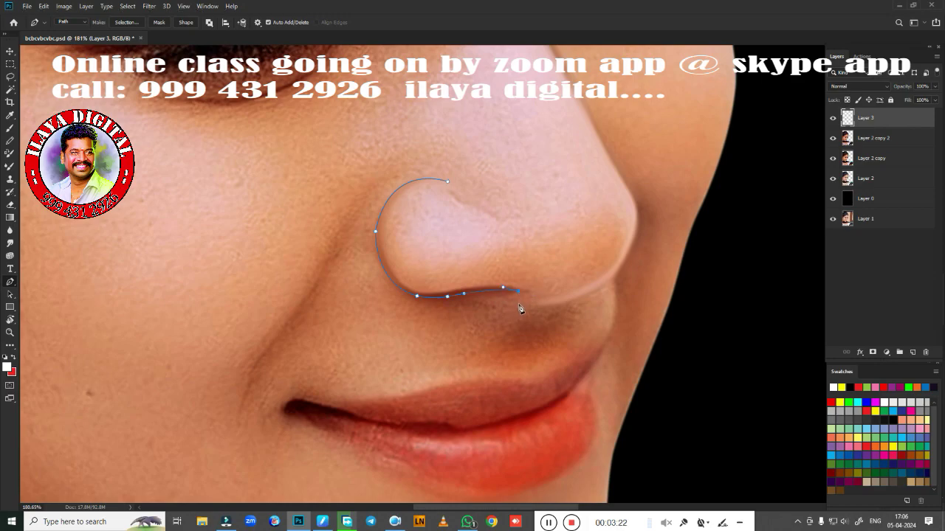
left_click_drag(599, 290, 633, 269)
left_click_drag(641, 217, 310, 404)
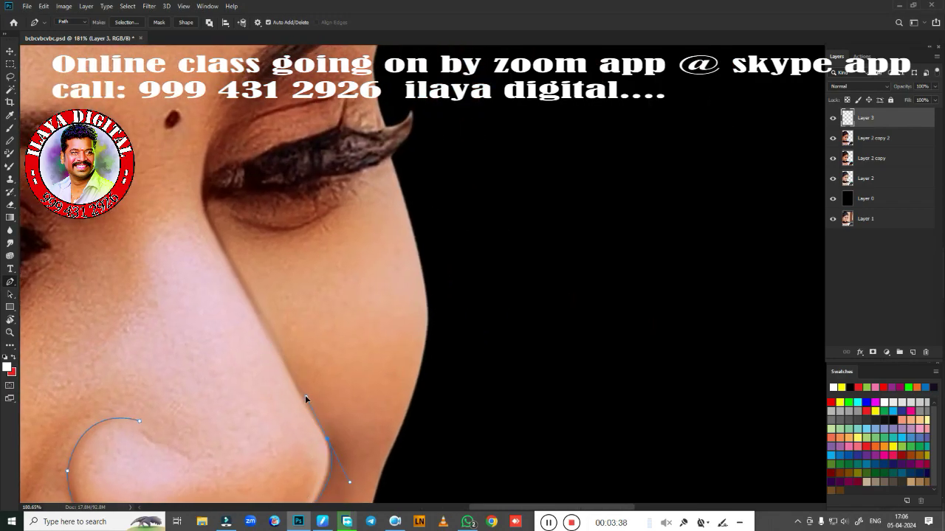
left_click_drag(305, 399, 412, 269)
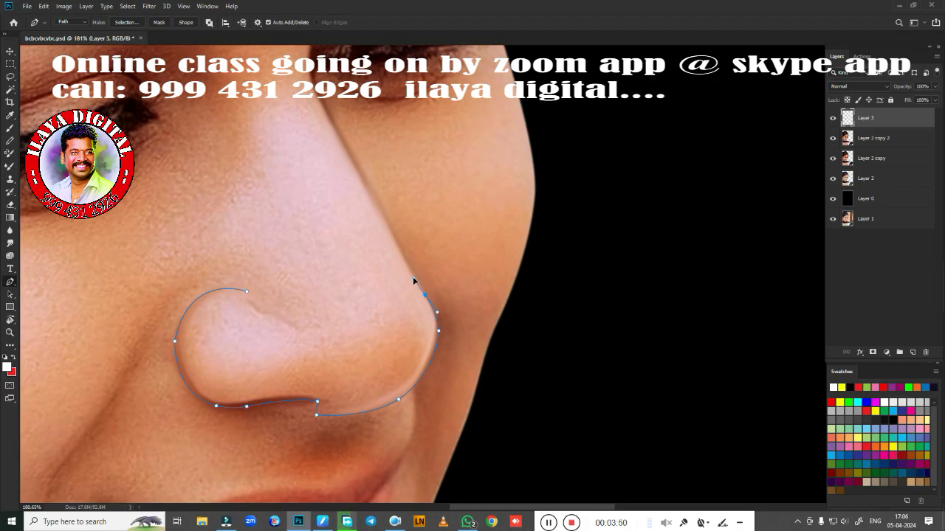
left_click_drag(415, 283, 414, 401)
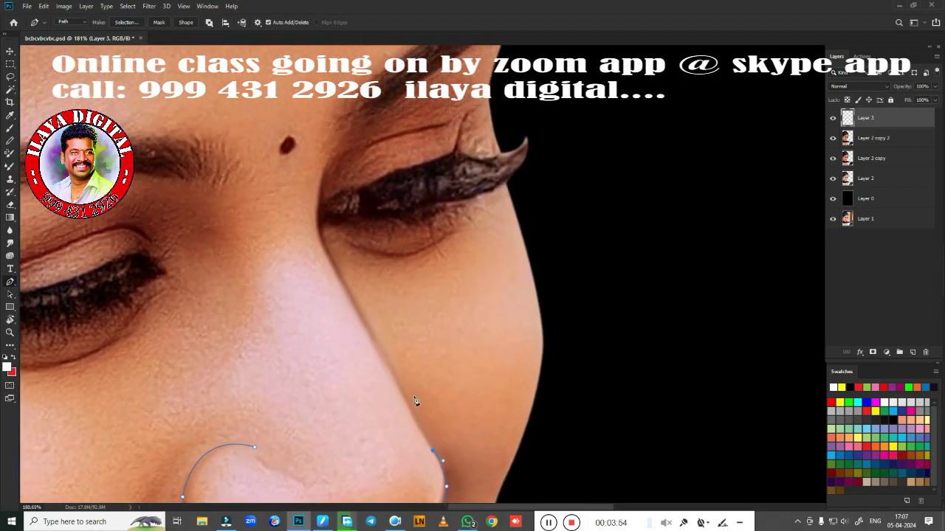
Add anchors up the nose edge to close the outline, and make it a selection
left_click(340, 276)
scroll(377, 108, "down", 3)
left_click(400, 191)
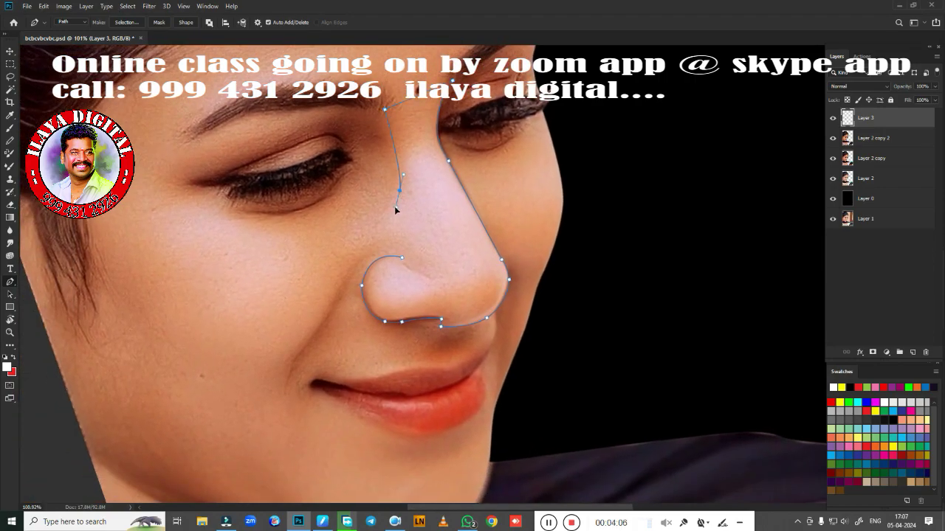
left_click(390, 219)
left_click(377, 245)
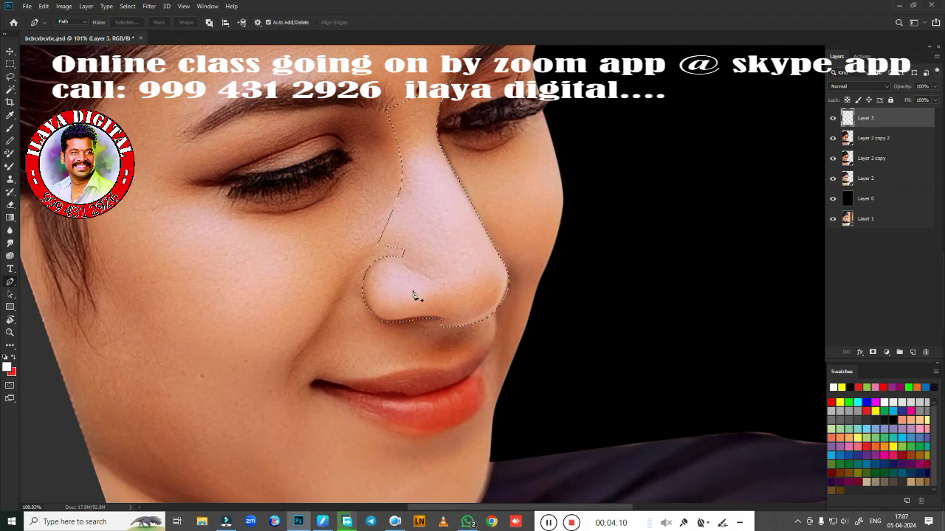
right_click(380, 263)
left_click(414, 310)
Confirm the nose selection and smudge the nostril crease with an enlarged Smudge brush at 80% strength
key("Return")
scroll(520, 345, "up", 2)
scroll(519, 345, "up", 3)
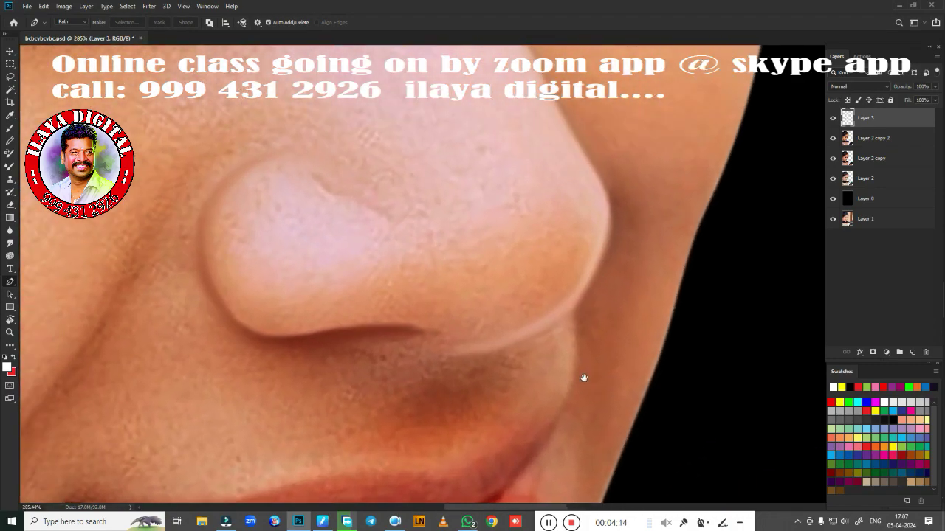
key("r")
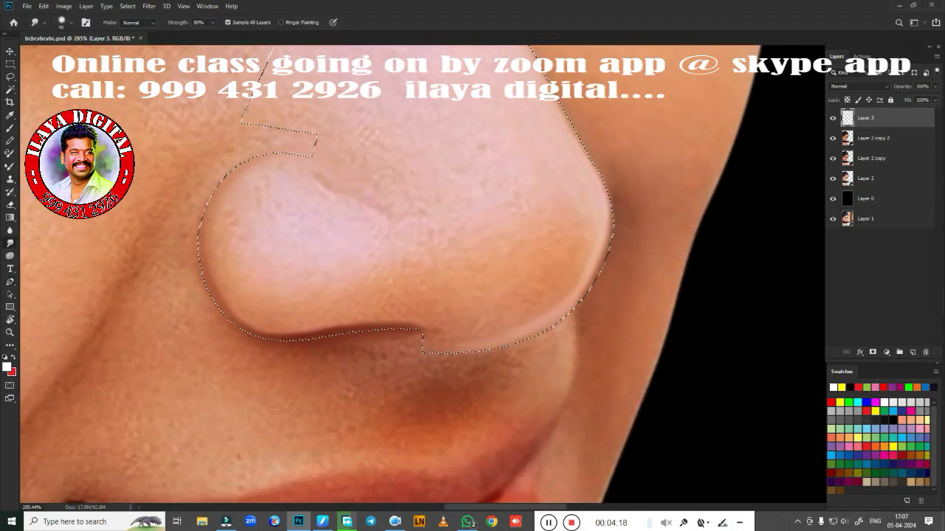
key("bracketright")
key("bracketright")
key("bracketright")
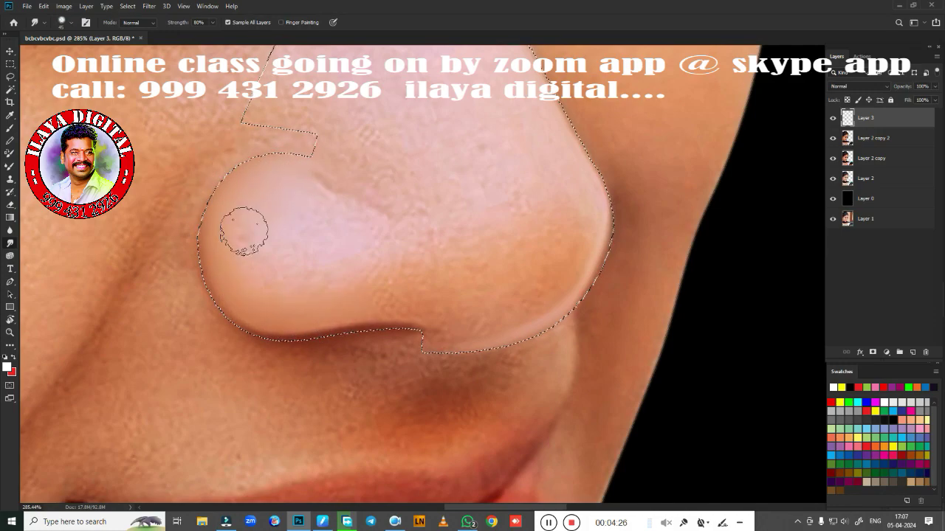
left_click_drag(291, 173, 310, 183)
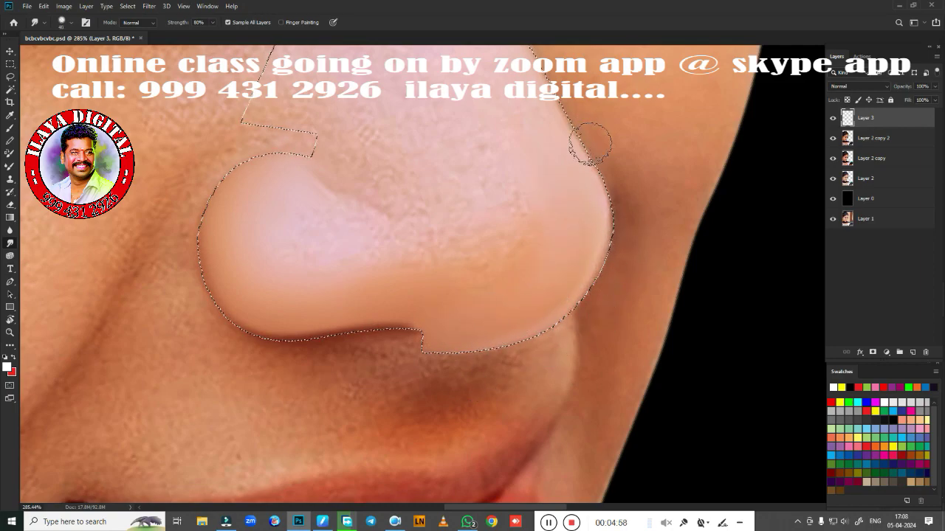
scroll(539, 268, "up", 5)
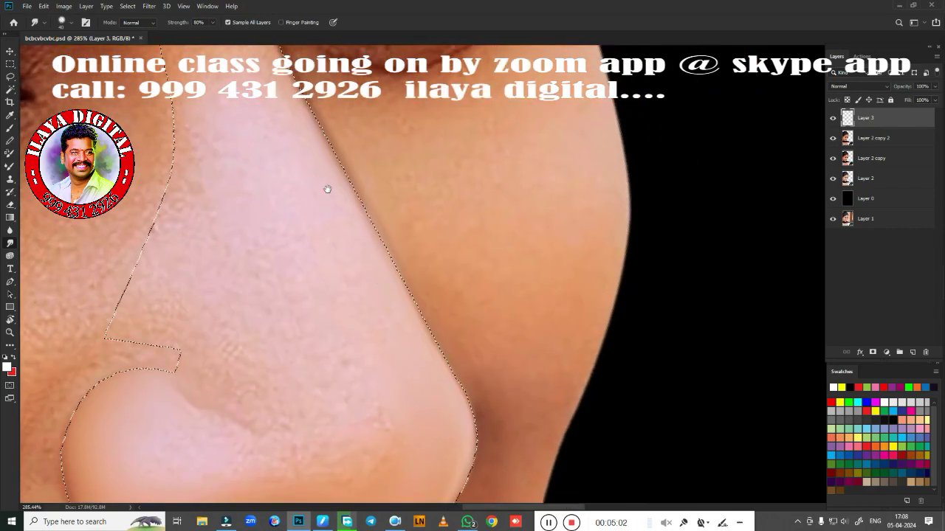
key("b")
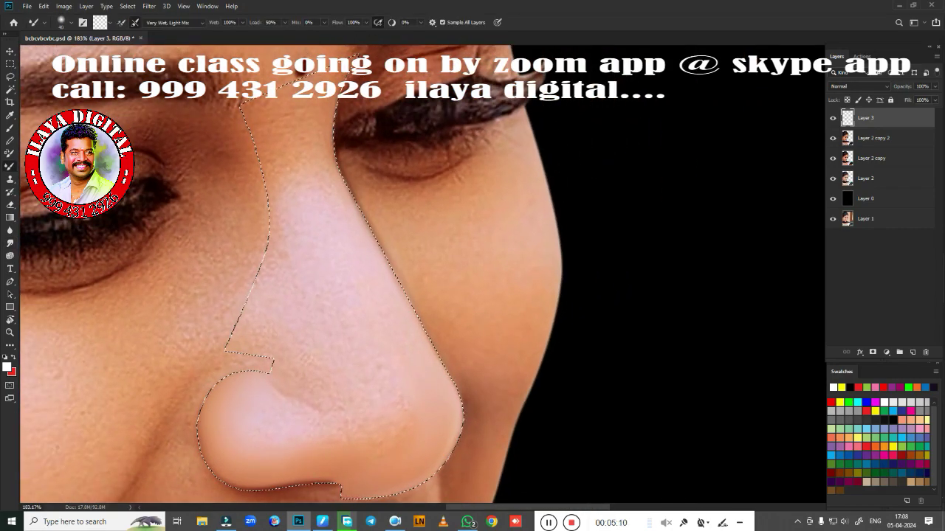
Blend the nose's right side and bridge smooth with the Mixer Brush
left_click_drag(411, 316, 454, 421)
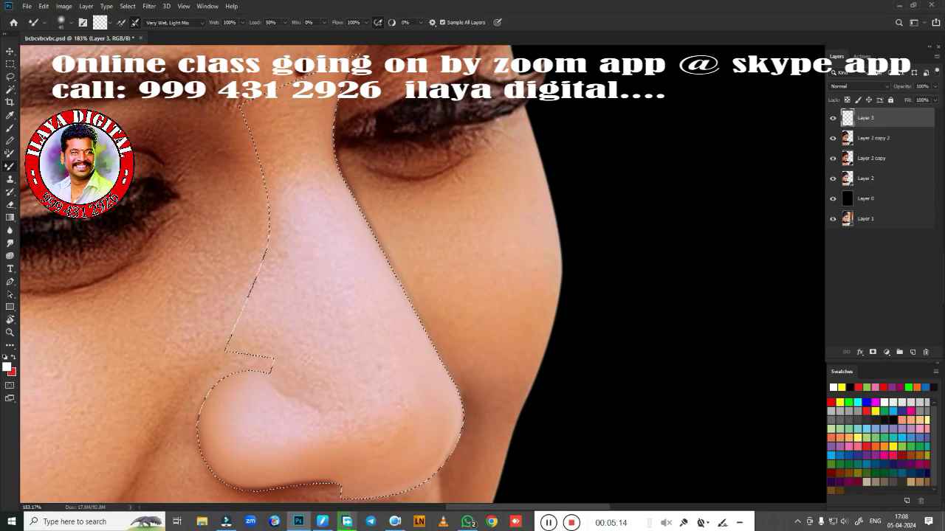
left_click_drag(527, 388, 611, 196)
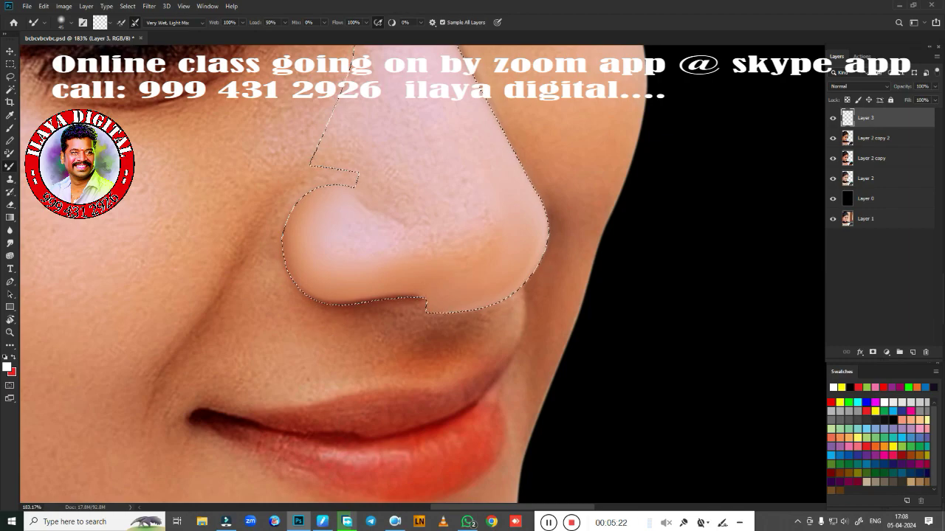
scroll(369, 192, "up", 4)
scroll(369, 191, "up", 1)
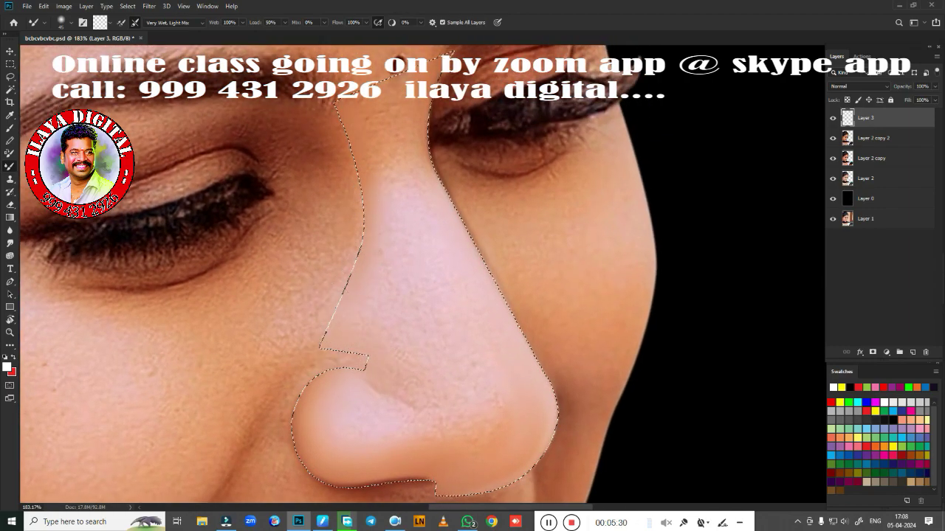
Feather the nose selection and shrink the brush for the nose bridge
key("shift+F6")
key("Return")
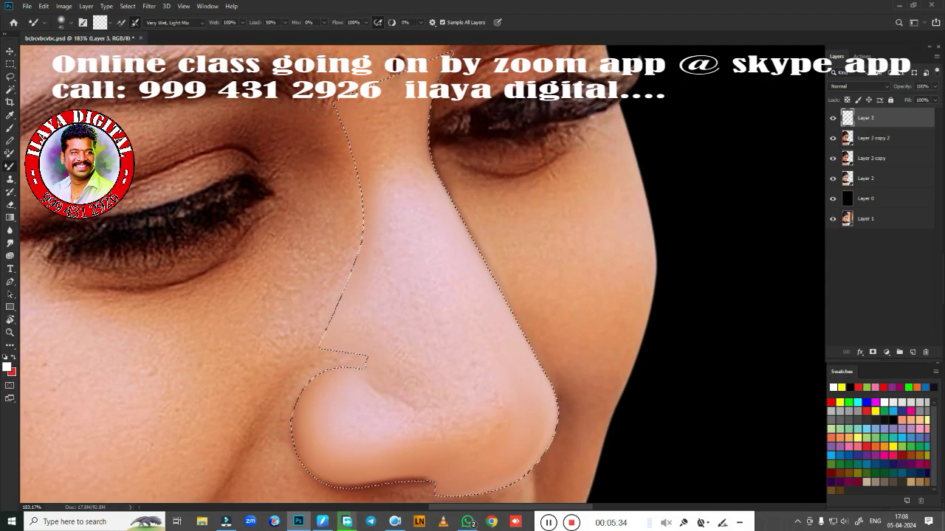
key("bracketleft")
key("bracketleft")
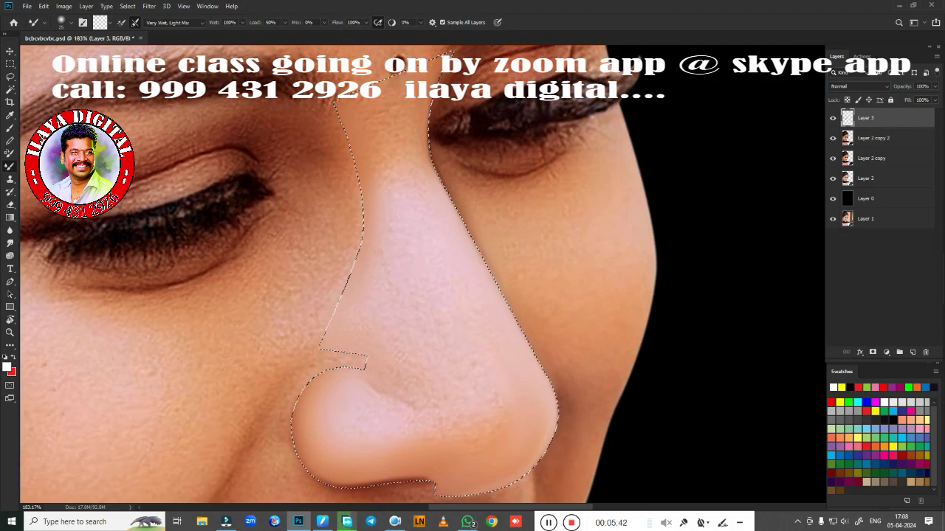
scroll(547, 259, "down", 5)
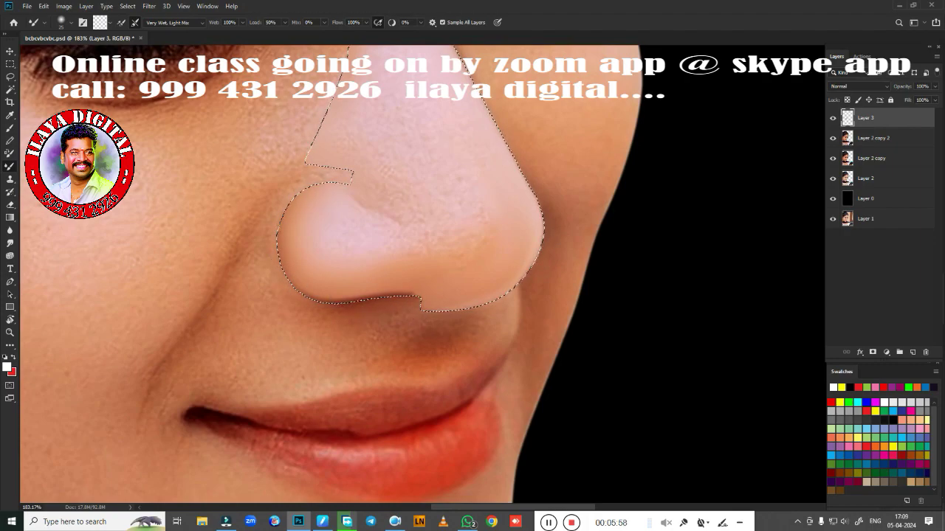
left_click_drag(353, 194, 399, 442)
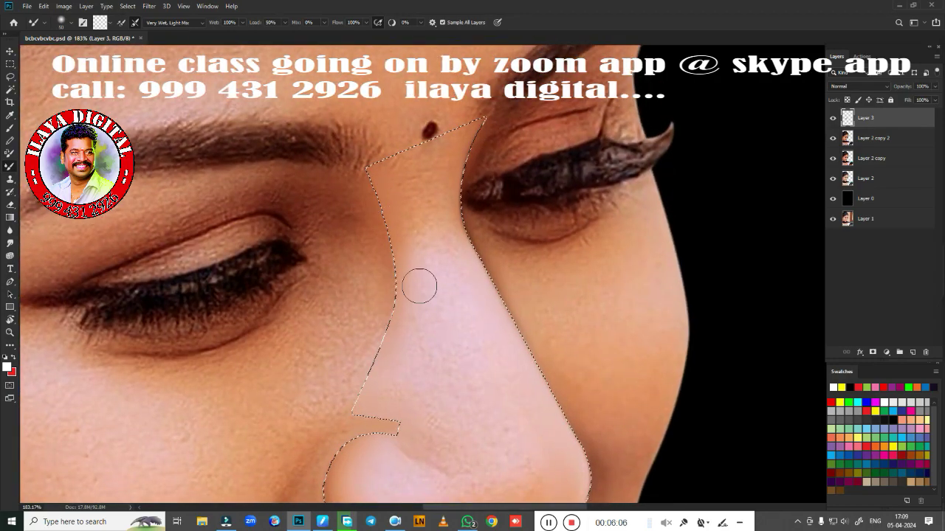
scroll(497, 254, "down", 4)
scroll(497, 254, "up", 3)
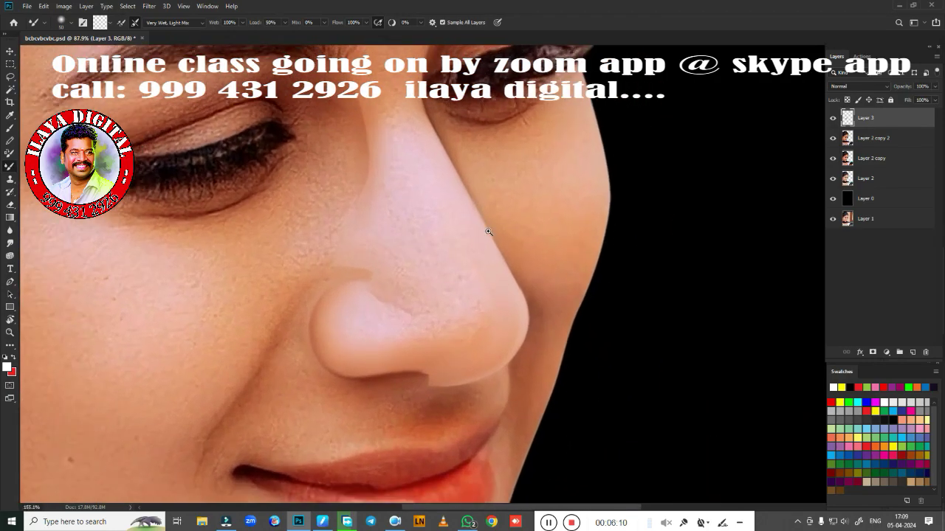
Smudge the nose tip's left side, top streak, lower notch and speckled right side smooth
key("r")
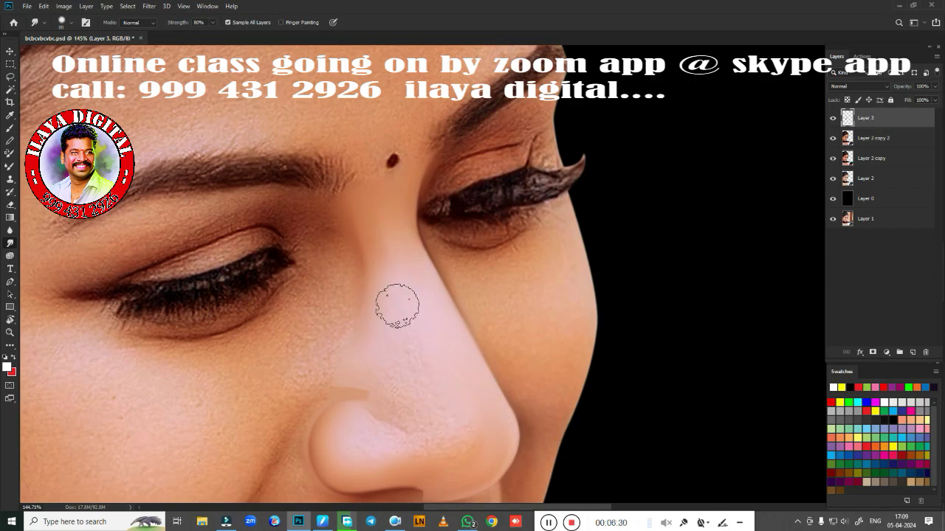
left_click_drag(397, 306, 318, 166)
scroll(414, 327, "up", 2)
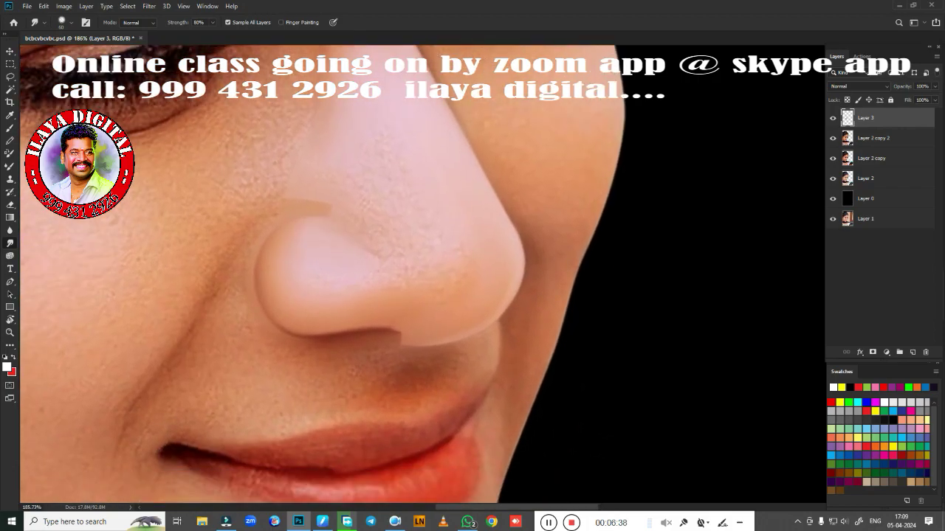
mouse_move(335, 273)
left_mouse_down()
mouse_move(308, 263)
mouse_move(310, 272)
left_mouse_up()
left_click_drag(342, 212, 307, 181)
left_click_drag(401, 337, 413, 328)
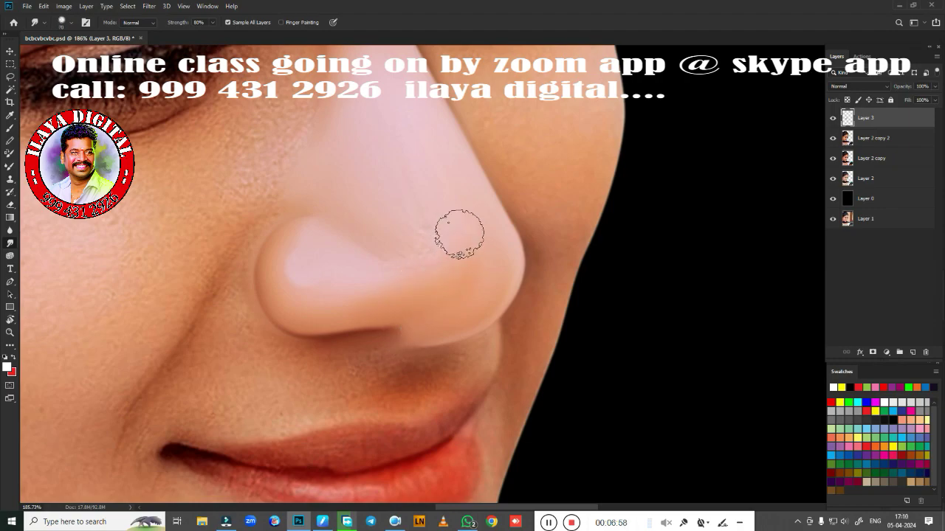
mouse_move(453, 232)
left_mouse_down()
mouse_move(469, 242)
mouse_move(423, 256)
mouse_move(467, 224)
left_mouse_up()
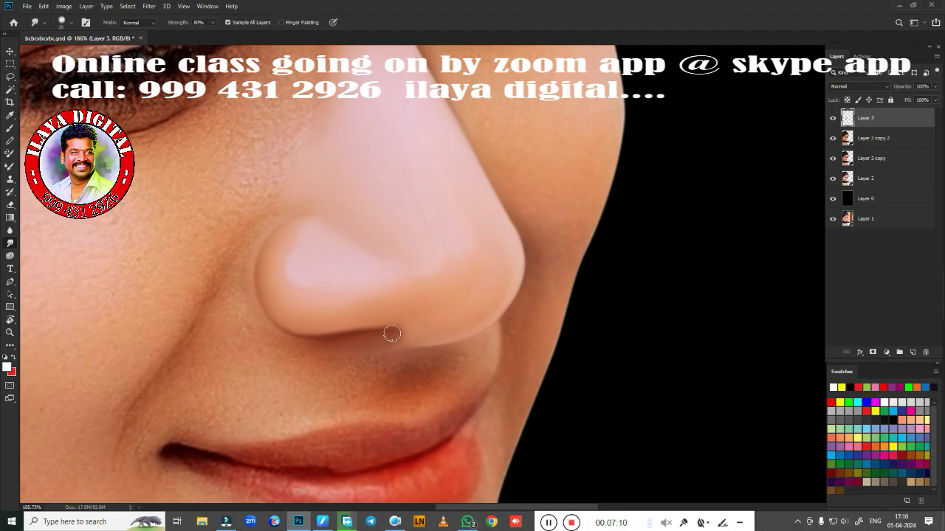
scroll(392, 333, "down", 5)
scroll(494, 375, "up", 4)
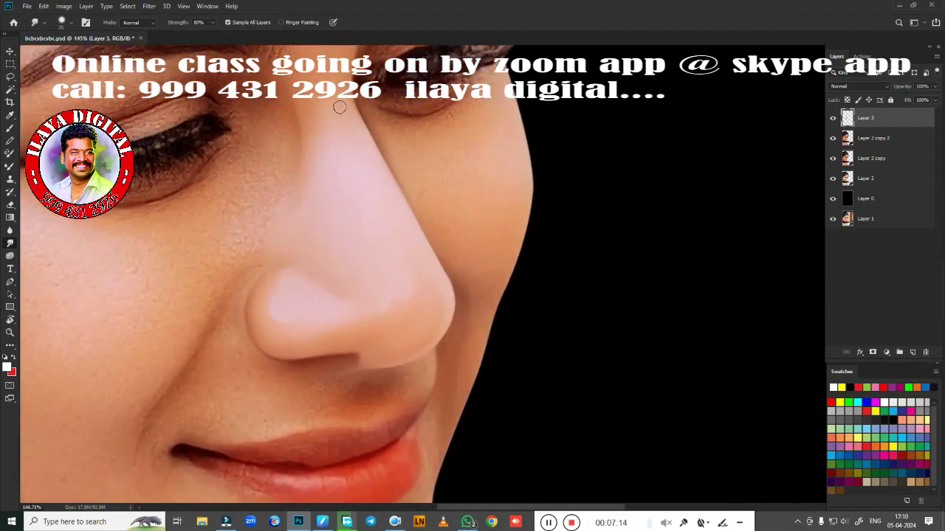
left_click_drag(399, 312, 632, 245)
Draw a closed Pen path around the cheek beside the nose along the smile line
key("p")
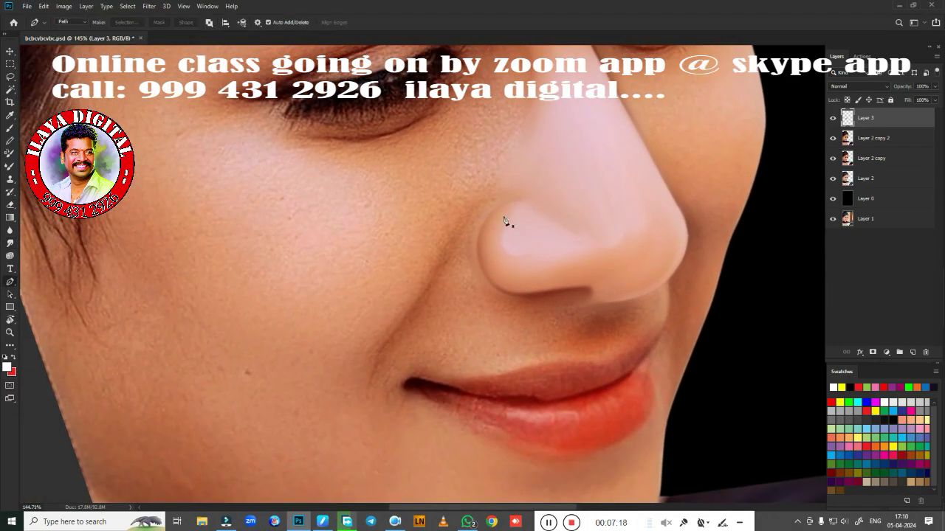
left_click(489, 198)
left_click_drag(431, 292, 422, 310)
left_click(266, 462)
left_click(151, 324)
left_click(467, 154)
left_click(489, 197)
Convert the cheek outline into a feathered selection
key("ctrl+Return")
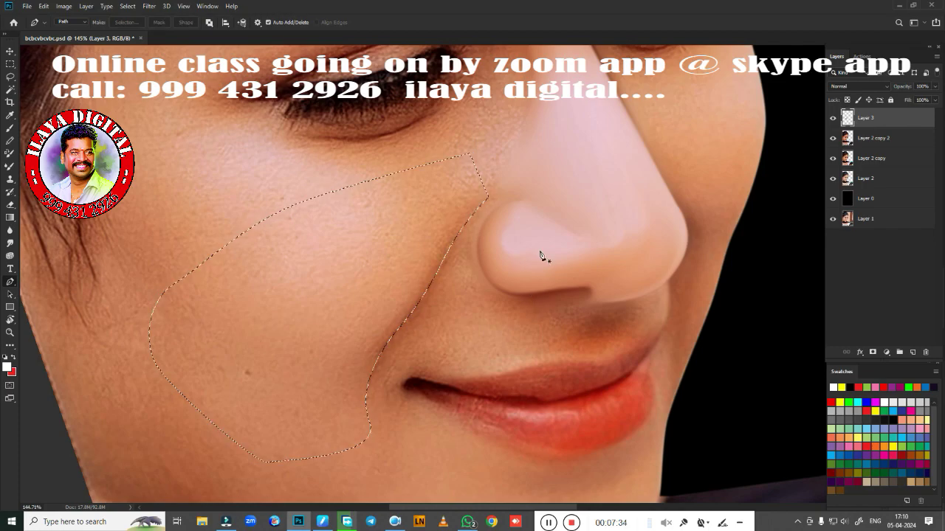
key("shift+F6")
key("Return")
scroll(442, 354, "up", 3)
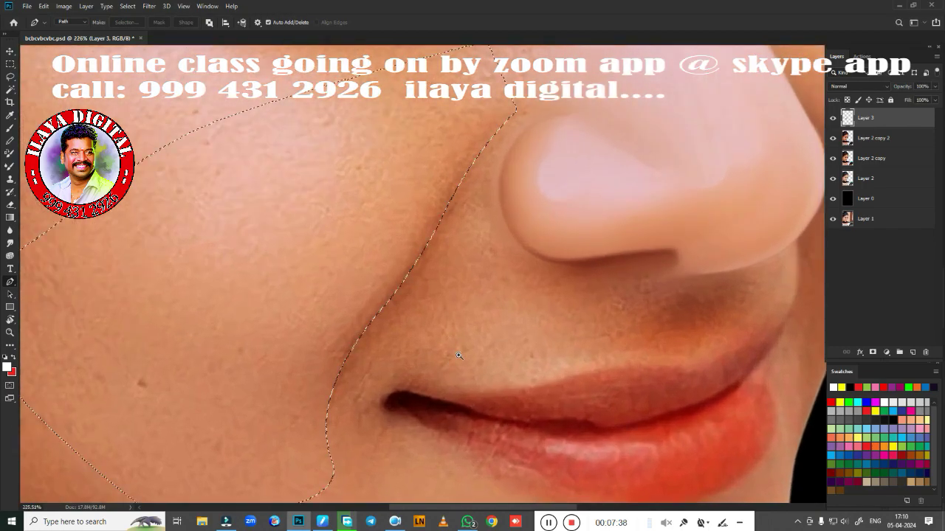
left_click_drag(461, 314, 410, 354)
key("b")
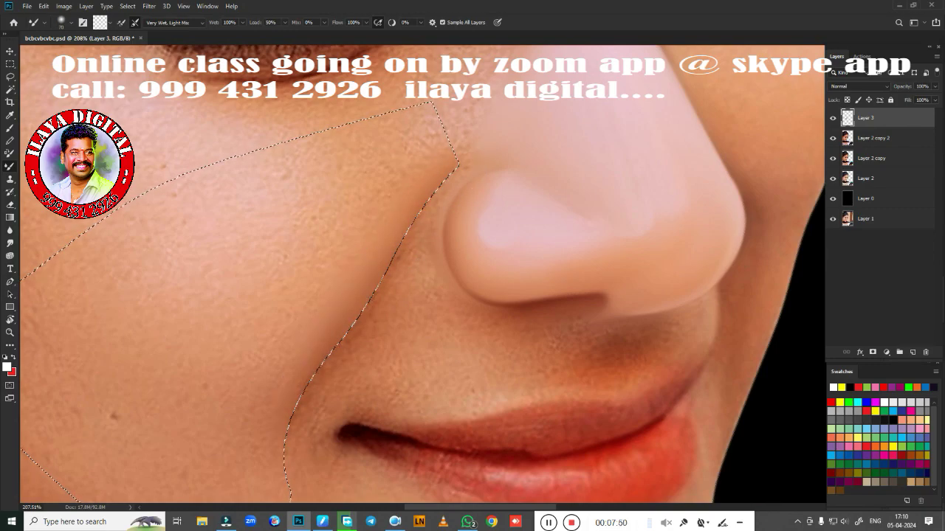
Re-feather the cheek selection, deselect it, and smudge the dark crease between nose and cheek
key("shift+F6")
key("Return")
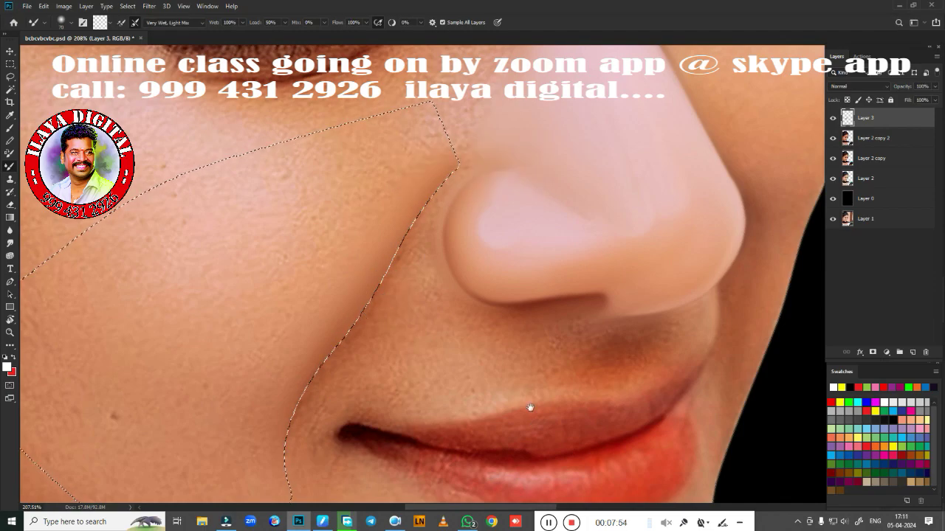
left_click_drag(527, 405, 564, 298)
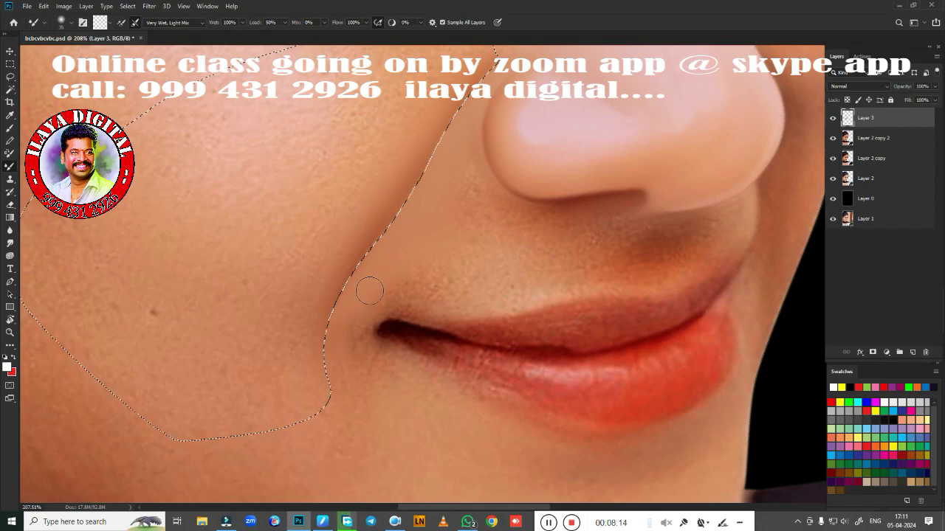
scroll(384, 331, "up", 3)
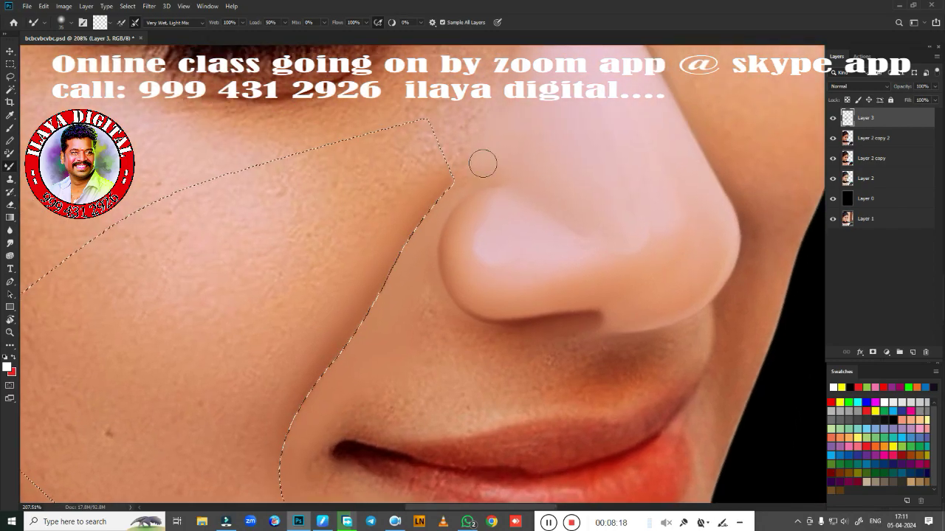
key("ctrl+d")
scroll(399, 376, "down", 2)
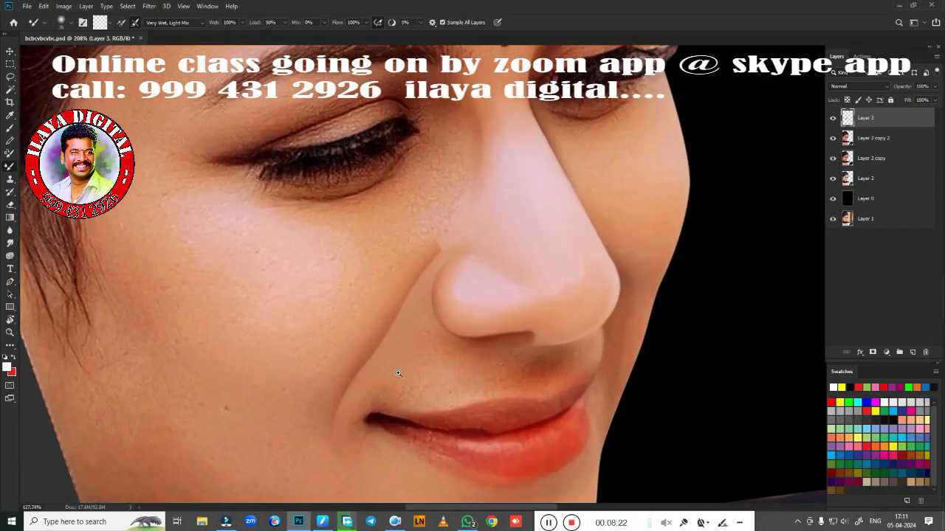
scroll(395, 375, "up", 2)
left_click_drag(449, 185, 438, 201)
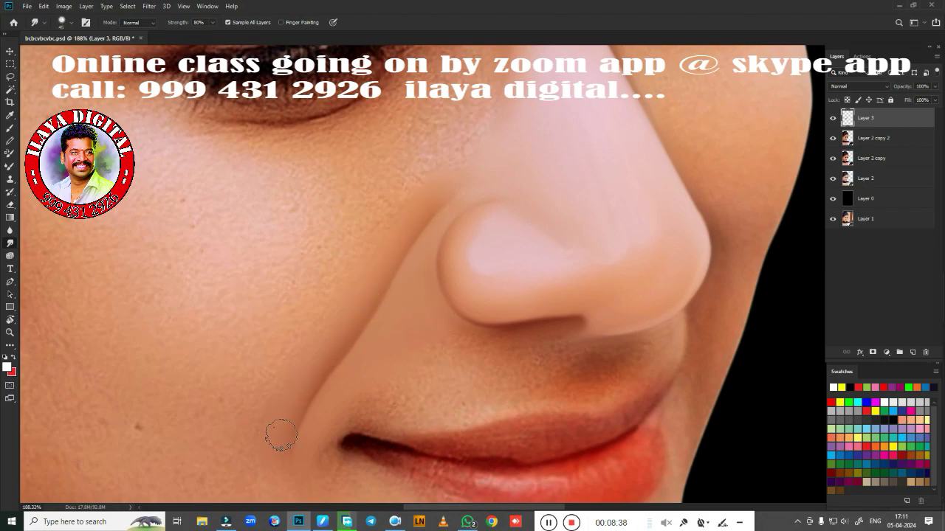
scroll(281, 432, "down", 3)
Trace the upper and lower lip outline with the Pen tool
key("p")
scroll(487, 294, "up", 1)
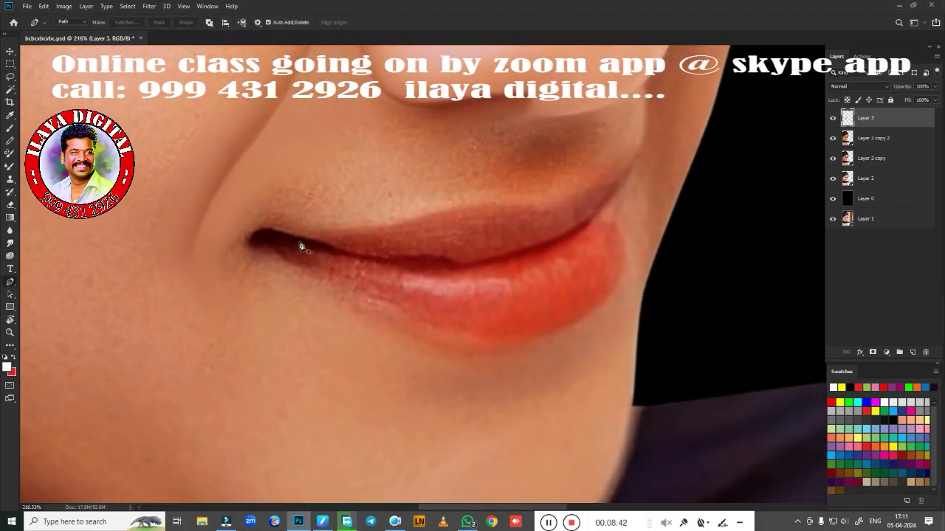
left_click(267, 226)
left_click_drag(375, 224, 415, 214)
left_click_drag(517, 203, 547, 211)
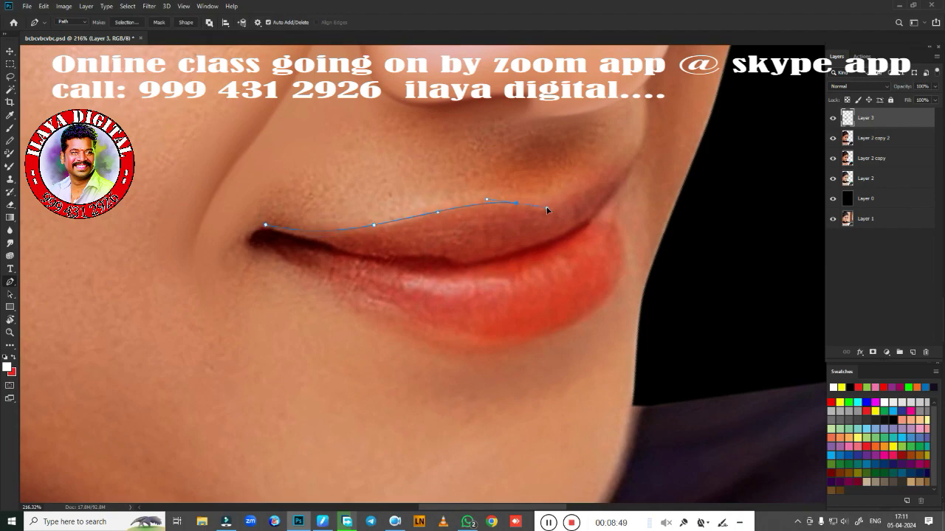
left_click(581, 178)
left_click_drag(622, 241, 624, 257)
left_click_drag(334, 298, 323, 291)
key("ctrl+z")
Close the lip path and make it a selection feathered by 1.5 pixels
left_click(278, 228)
key("ctrl+Return")
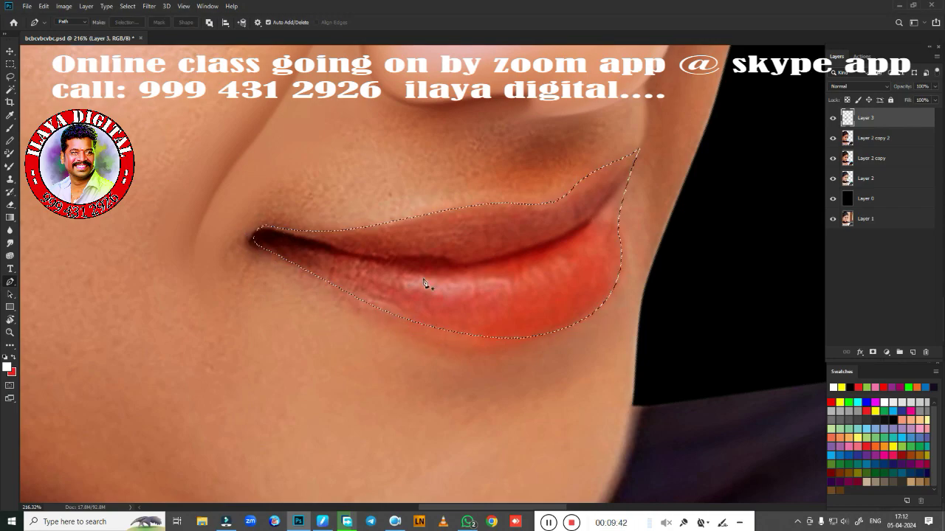
key("shift+F6")
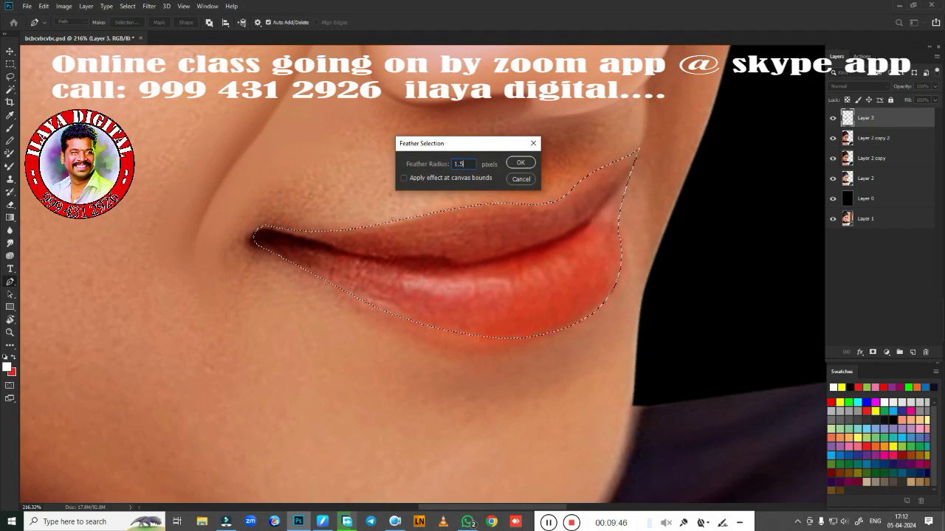
key("Return")
key("b")
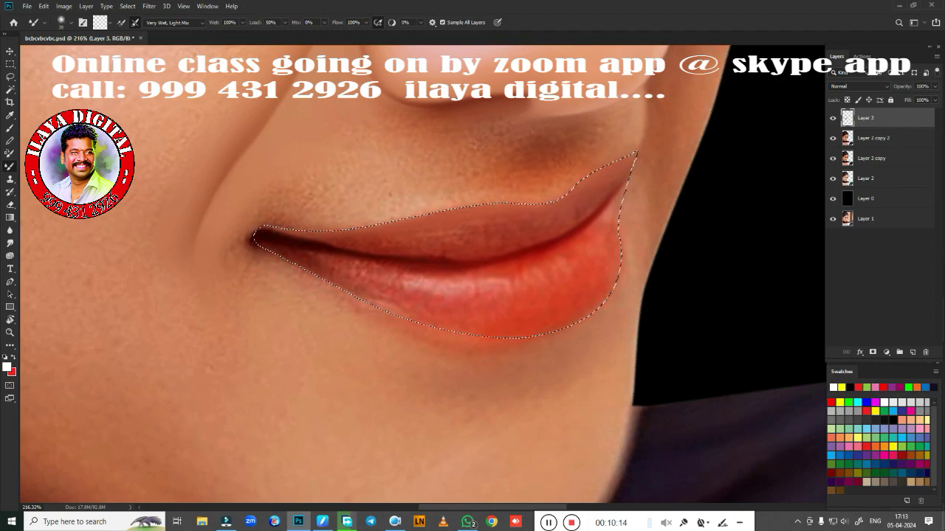
Blend the lower lip smooth with the Mixer Brush, then feather the lip selection
left_click_drag(333, 277, 409, 319)
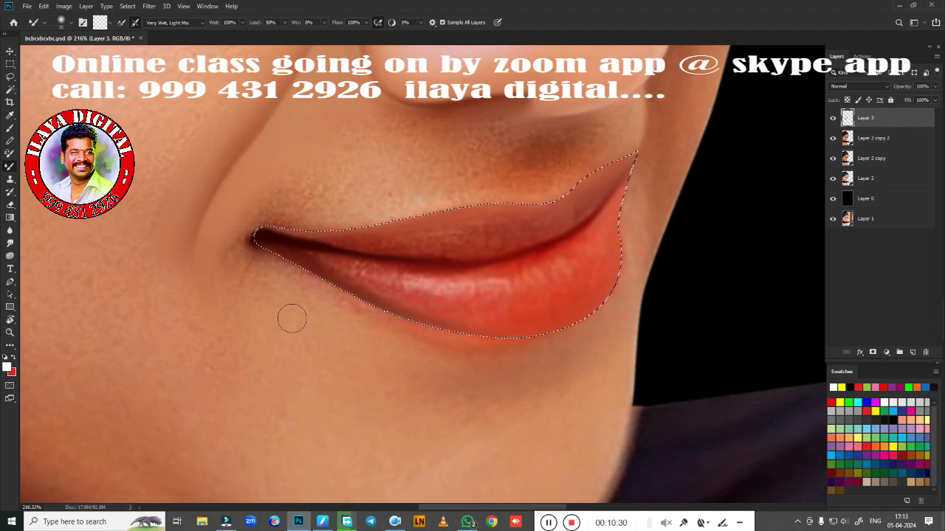
key("shift+F6")
key("Return")
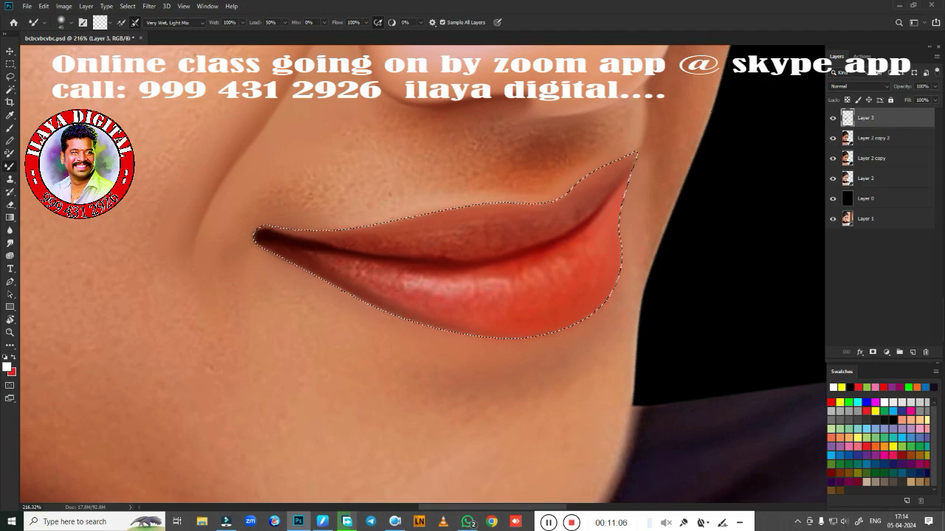
Drop the lip selection and dab a row of pale pink highlights along the lower lip
key("ctrl+d")
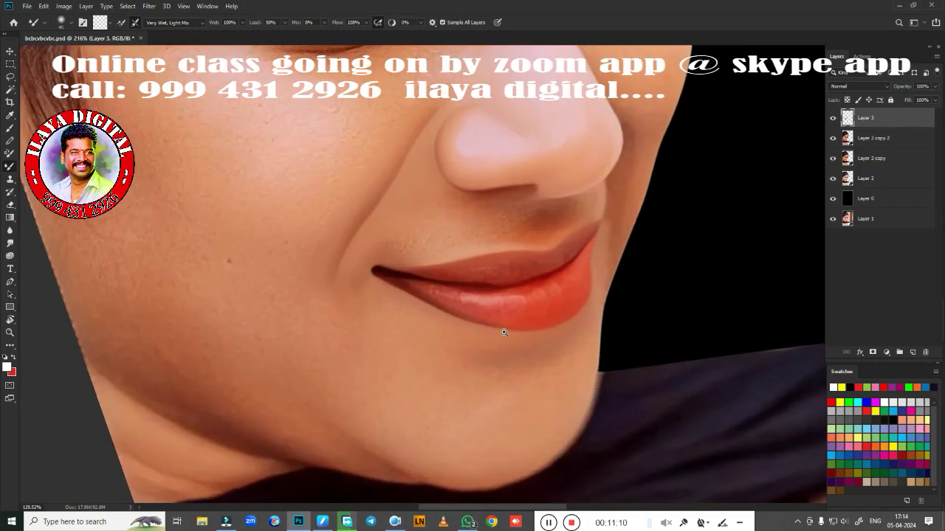
scroll(517, 325, "up", 3)
key("r")
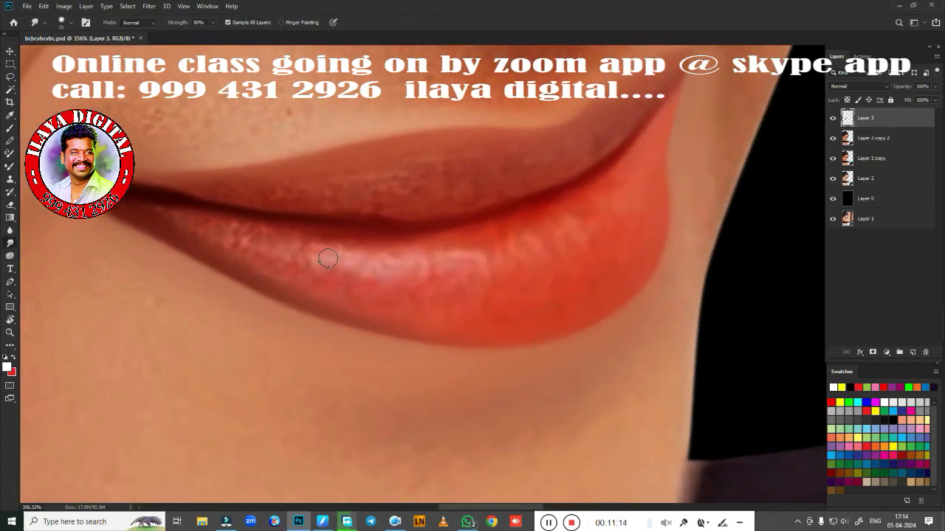
left_click(325, 259)
left_click(354, 265)
left_click(385, 269)
left_click(412, 269)
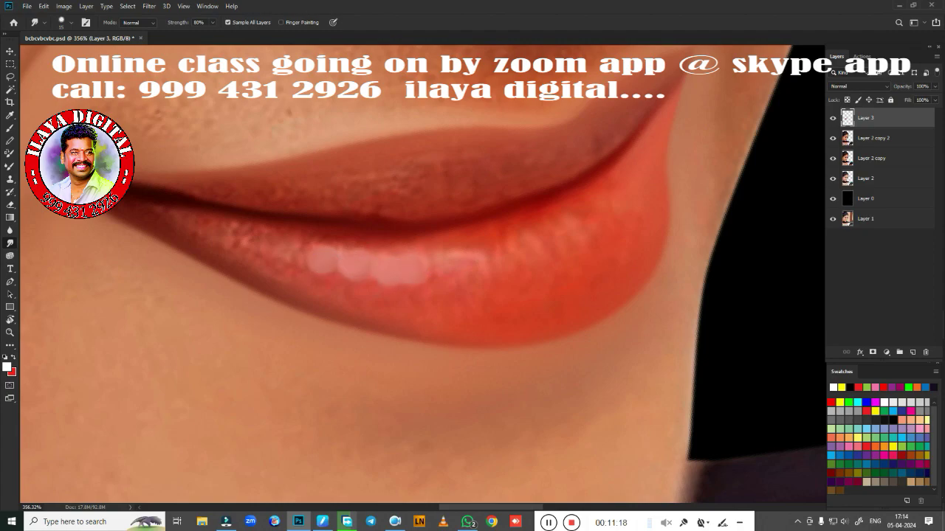
left_click_drag(452, 264, 472, 265)
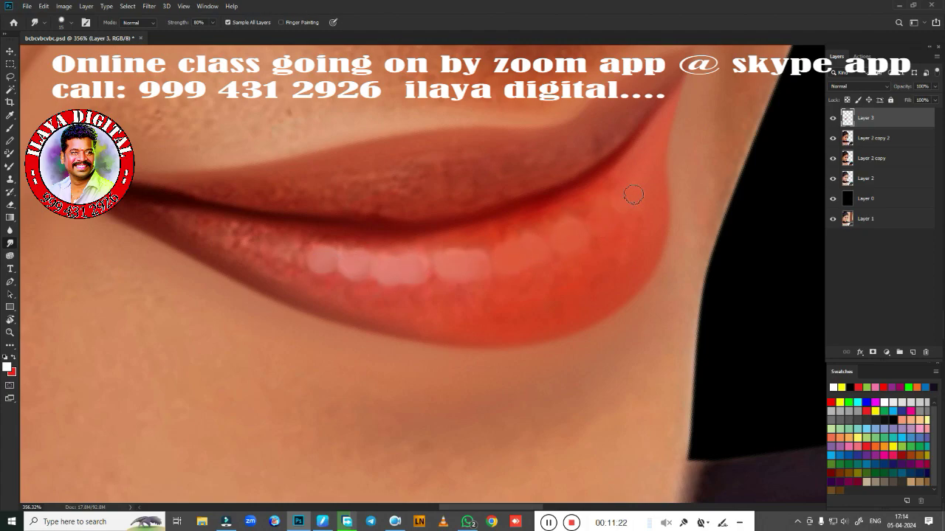
Undo the stray left dab and smudge the highlights into one smooth band
left_click_drag(281, 251, 263, 241)
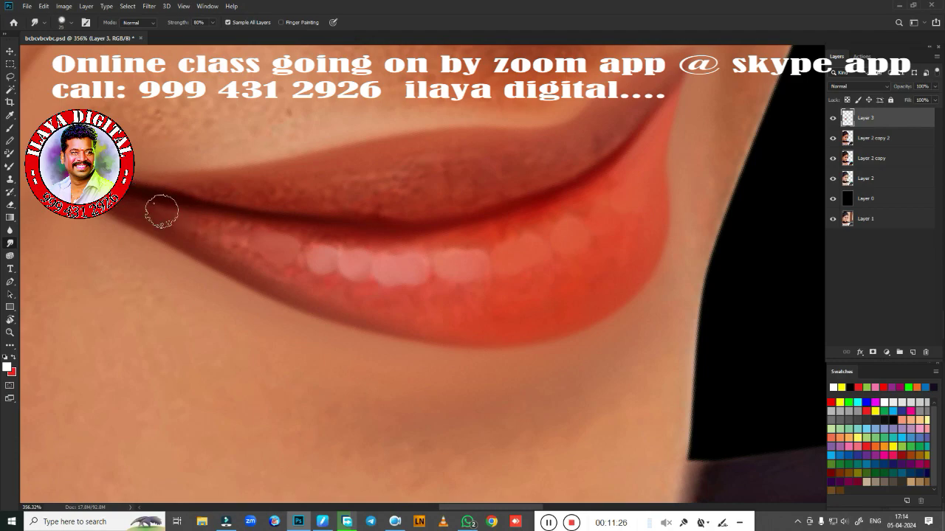
key("ctrl+z")
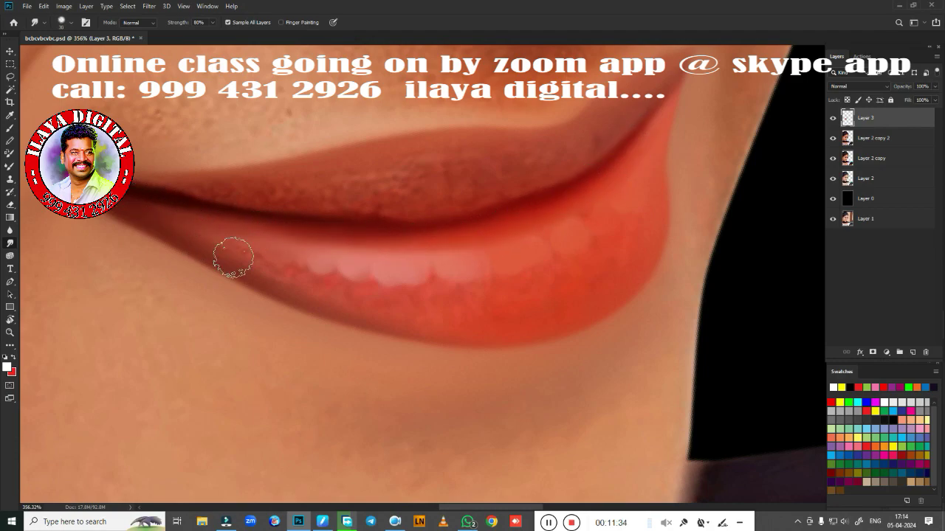
left_click_drag(232, 258, 526, 290)
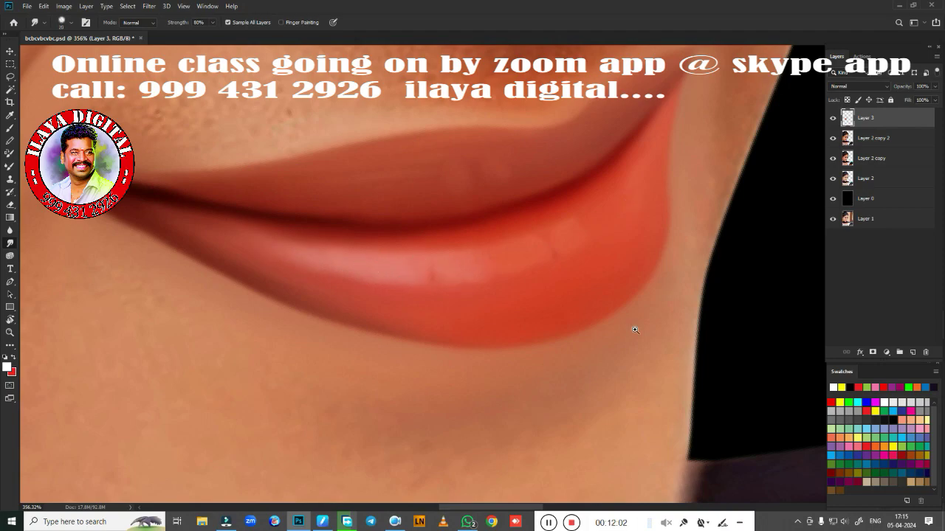
left_click_drag(635, 330, 439, 270)
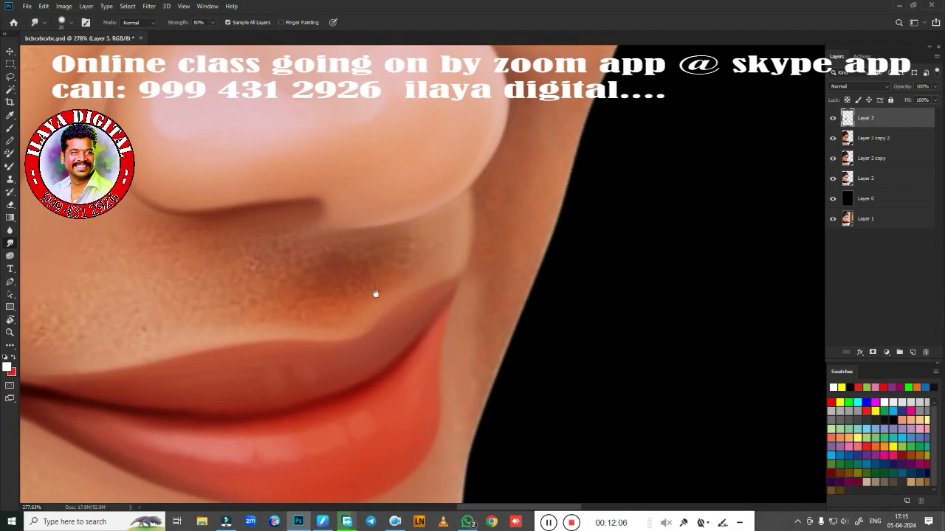
Smudge the shadow under the nose and the pore texture above the upper lip
left_click_drag(376, 294, 543, 244)
mouse_move(468, 216)
left_mouse_down()
mouse_move(495, 214)
mouse_move(468, 246)
mouse_move(513, 213)
mouse_move(531, 229)
left_mouse_up()
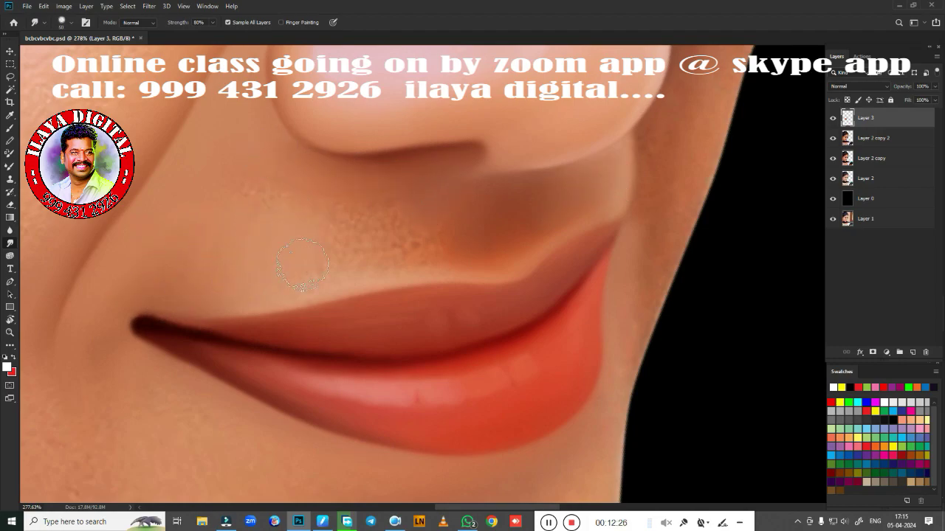
left_click_drag(370, 217, 437, 252)
left_click_drag(247, 180, 399, 206)
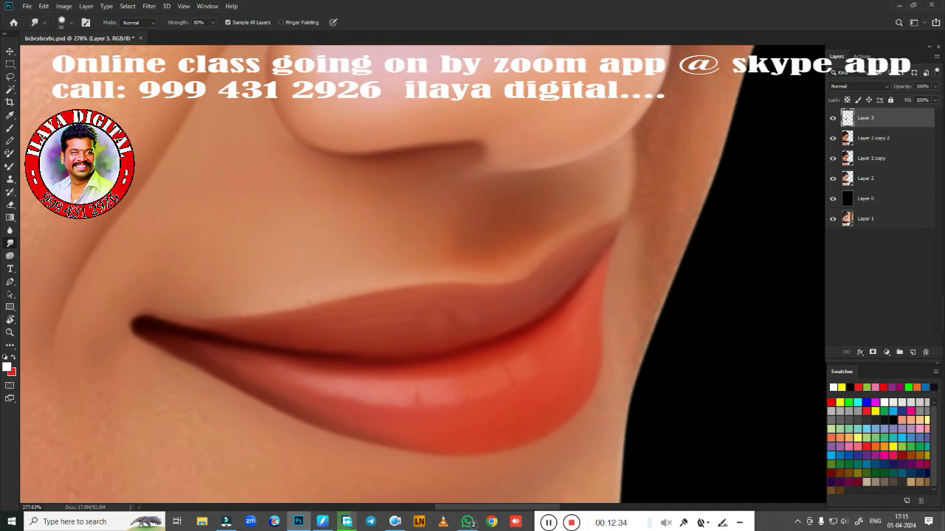
Toggle Layer 3's visibility to compare before and after, then view the chin
scroll(484, 351, "down", 5)
scroll(484, 351, "down", 1)
scroll(452, 285, "up", 4)
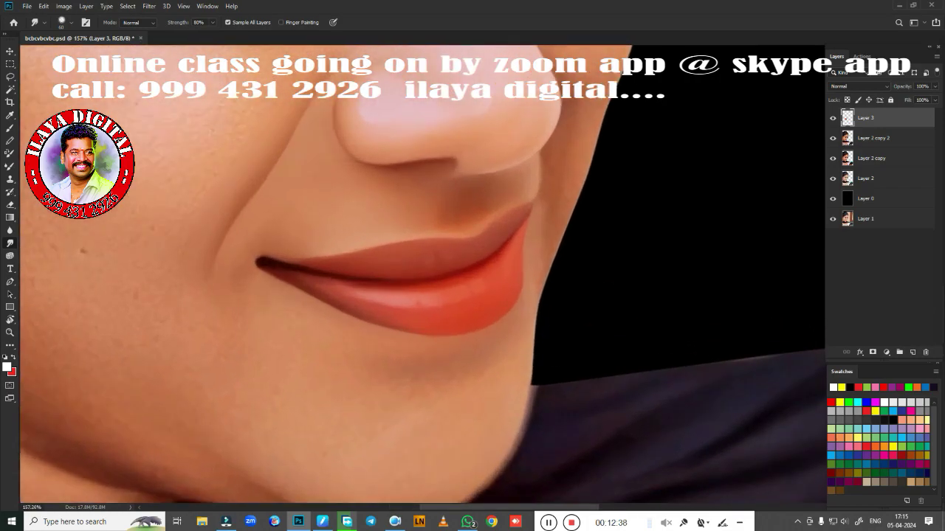
left_click(832, 119)
left_click(832, 118)
mouse_move(426, 177)
left_mouse_down()
mouse_move(516, 286)
mouse_move(489, 358)
left_mouse_up()
scroll(516, 286, "down", 2)
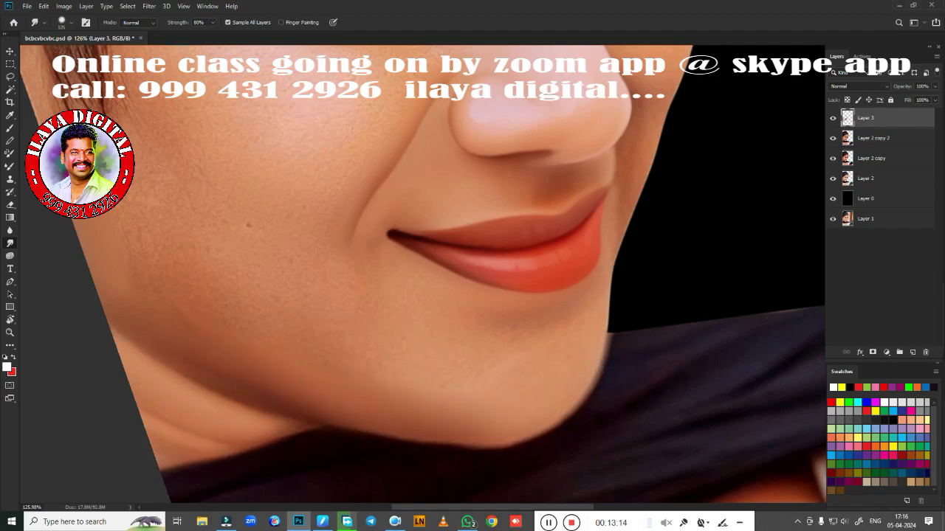
Resize the smudge brush and smooth the face edge against the black background
key("bracketright")
key("bracketright")
key("bracketright")
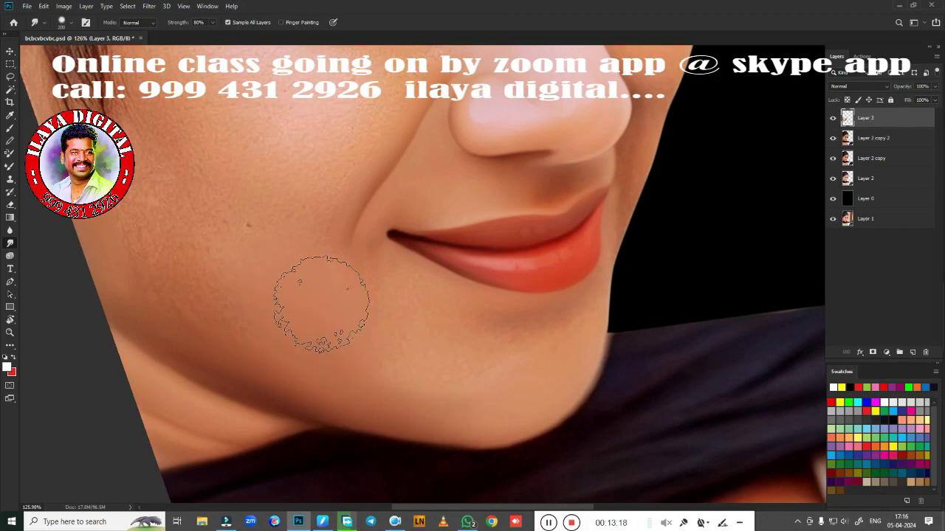
key("bracketleft")
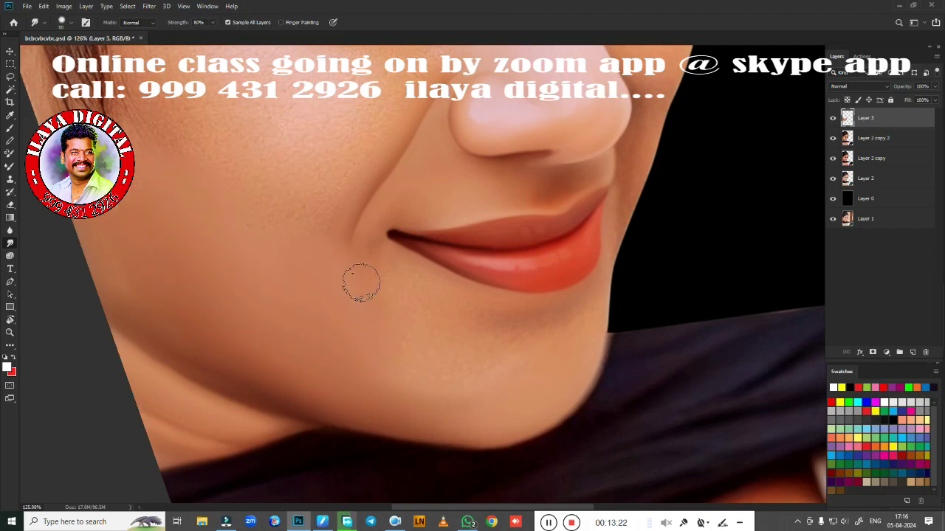
key("bracketleft")
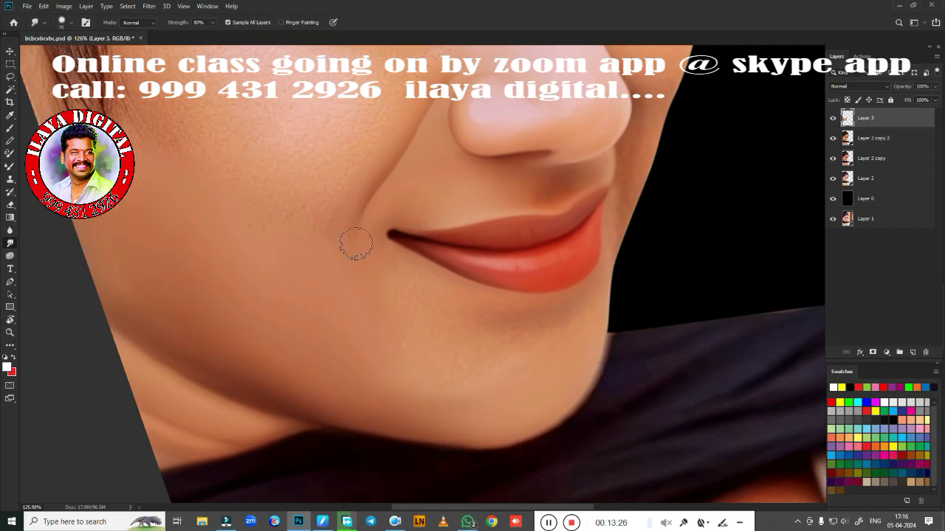
key("bracketright")
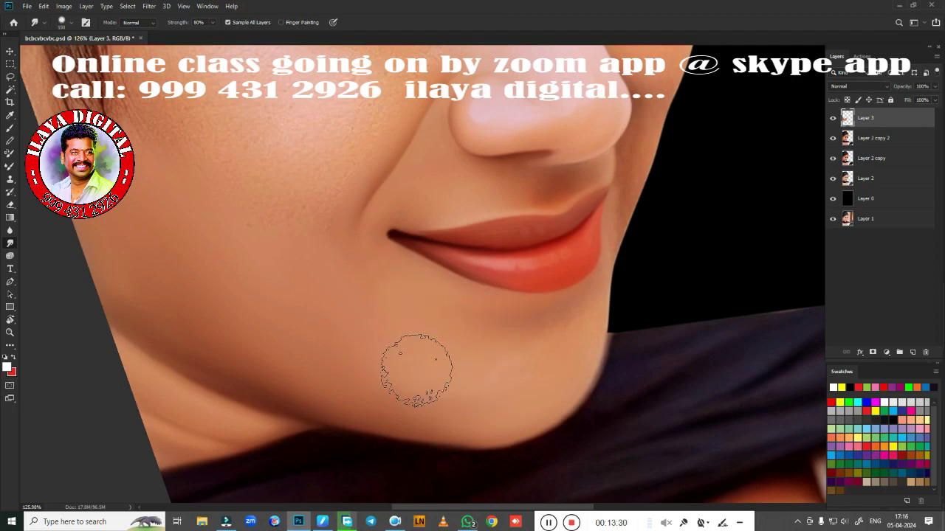
key("bracketright")
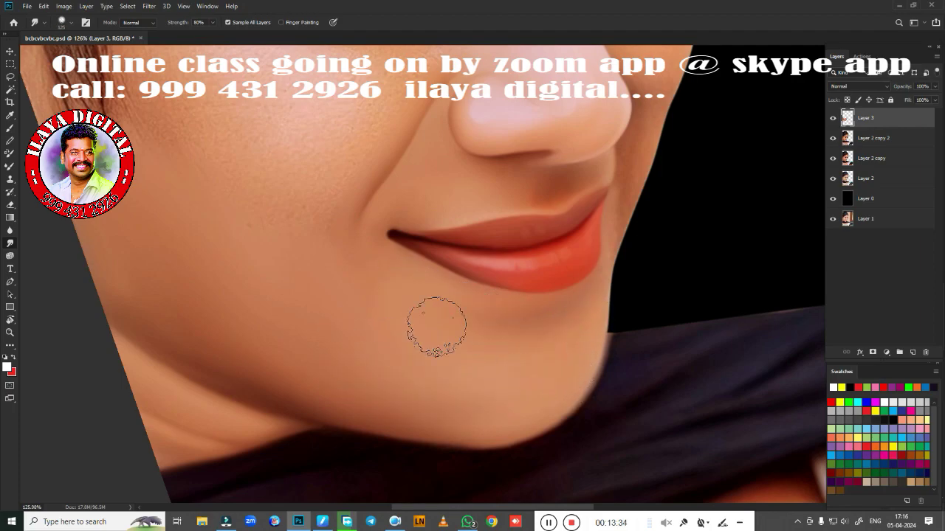
key("bracketright")
key("bracketright")
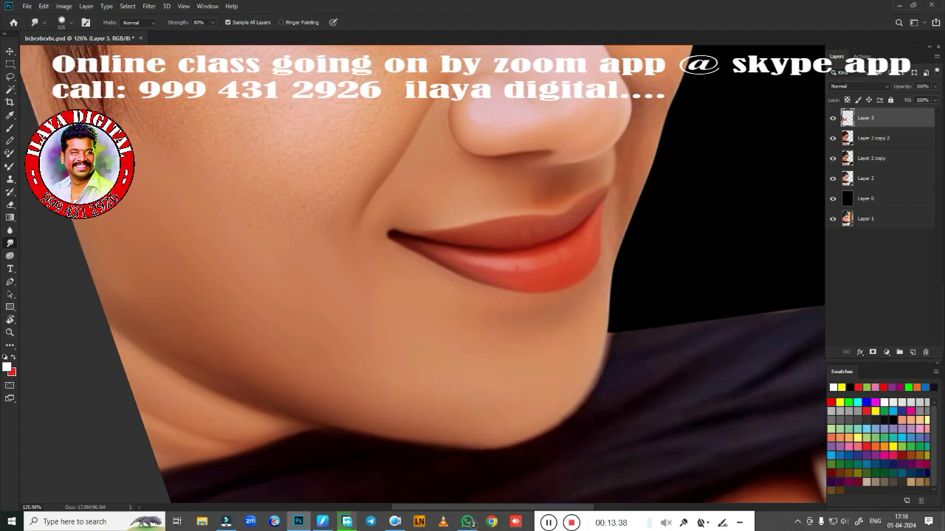
scroll(497, 354, "up", 2)
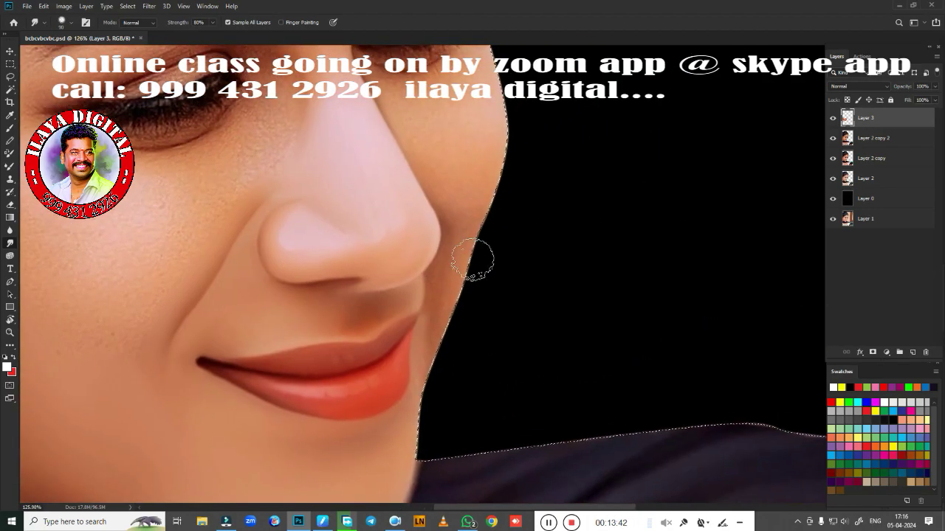
scroll(480, 262, "up", 2)
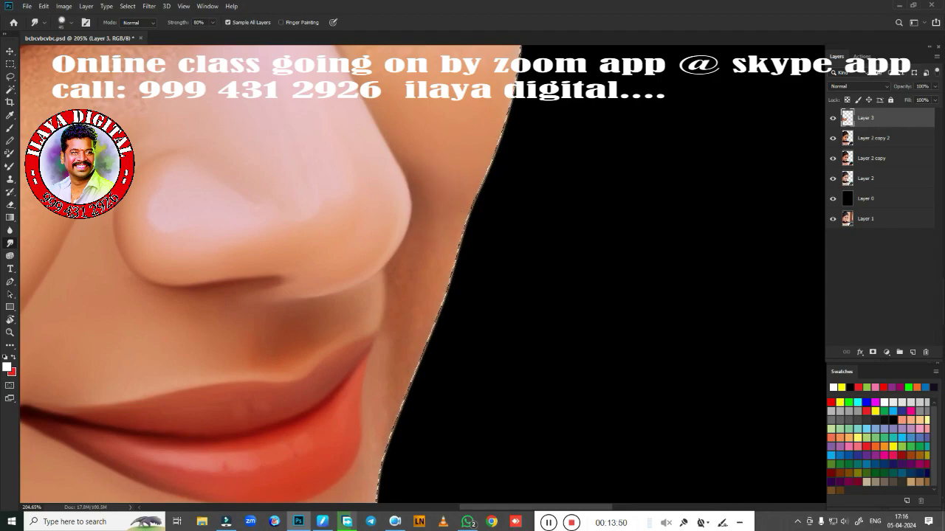
mouse_move(421, 274)
left_mouse_down()
mouse_move(437, 303)
mouse_move(554, 207)
left_mouse_up()
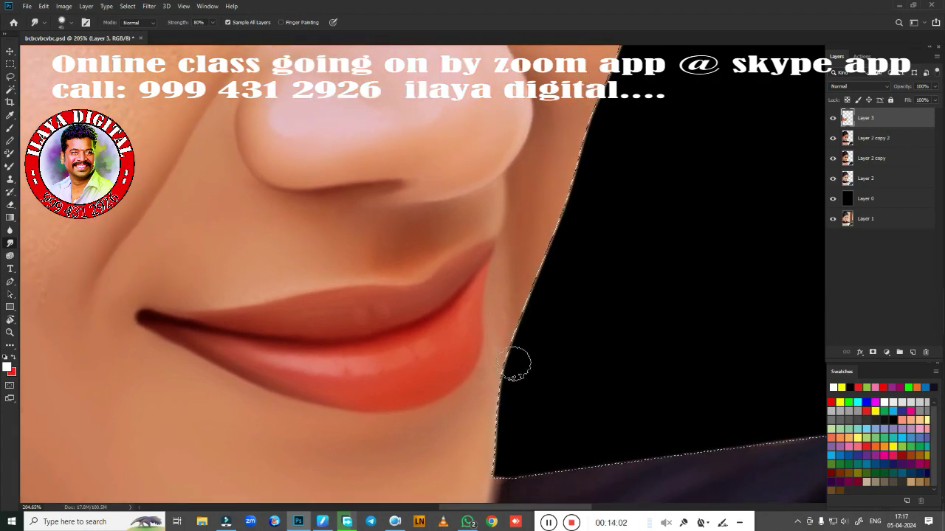
Smear the hair strand along the left cheek into the skin
left_click_drag(556, 370, 601, 178)
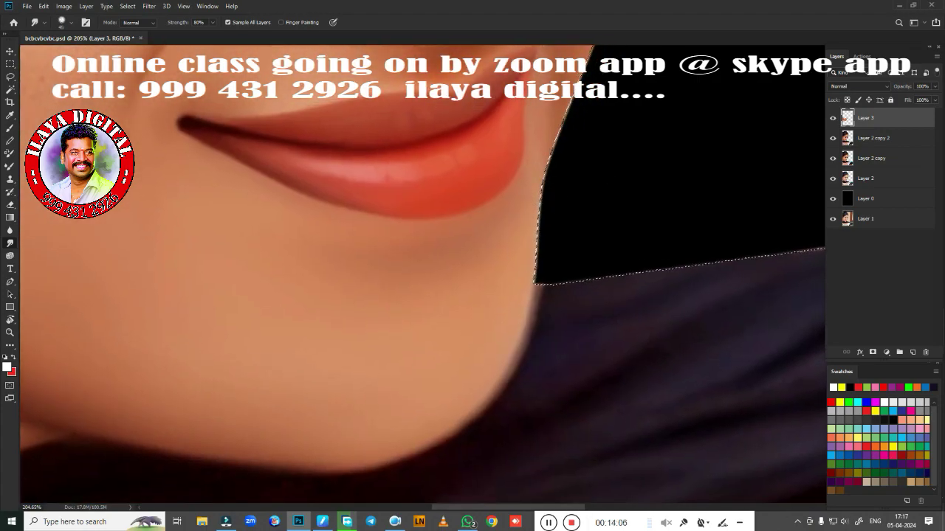
scroll(538, 206, "down", 5)
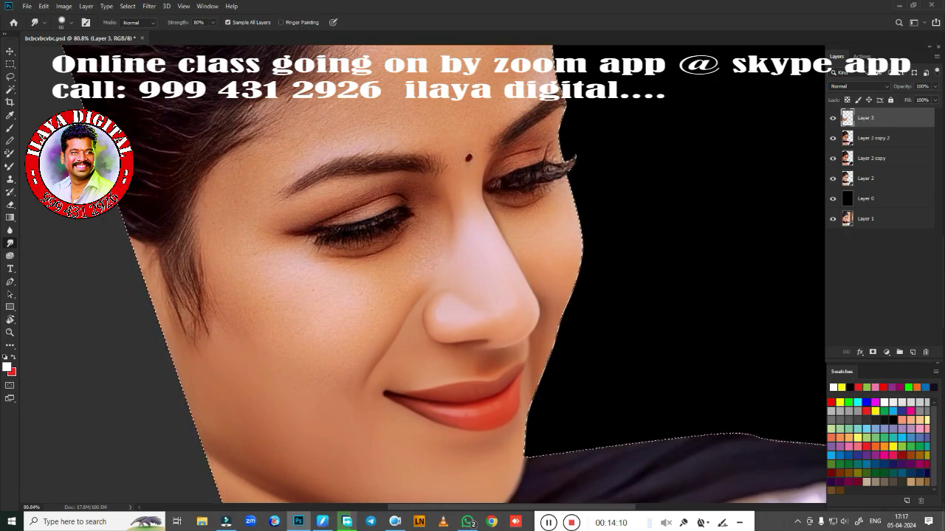
left_click_drag(177, 246, 193, 324)
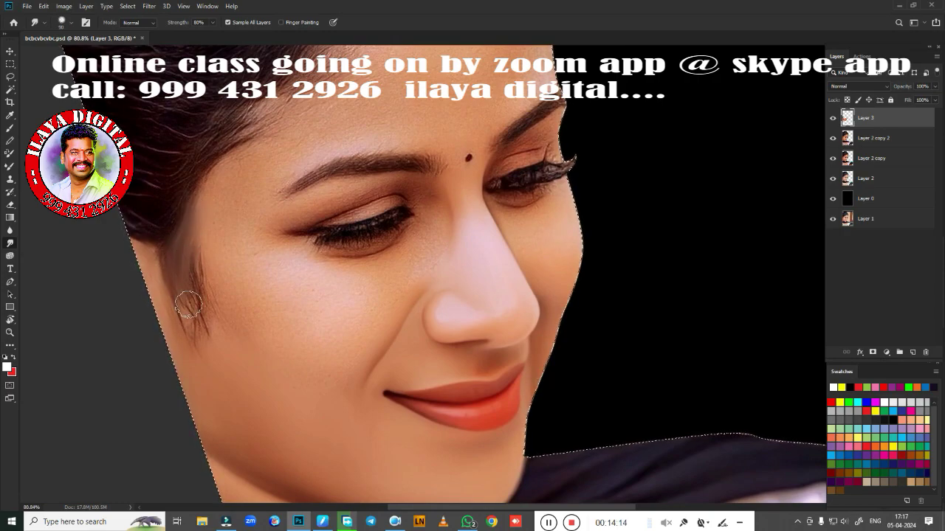
left_click_drag(158, 240, 133, 253)
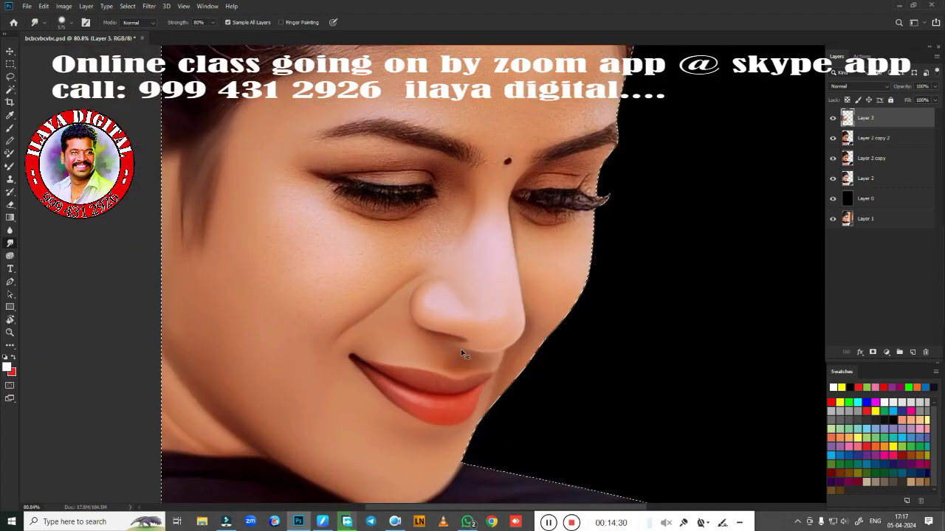
scroll(461, 349, "up", 5)
scroll(630, 276, "down", 4)
scroll(584, 288, "up", 3)
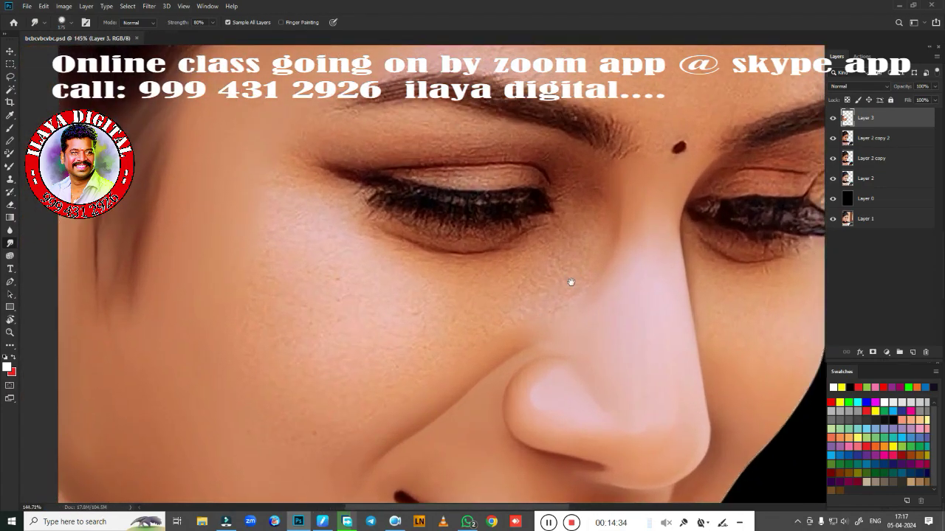
Trace the first eyebrow with the Pen tool and load it as a selection
key("p")
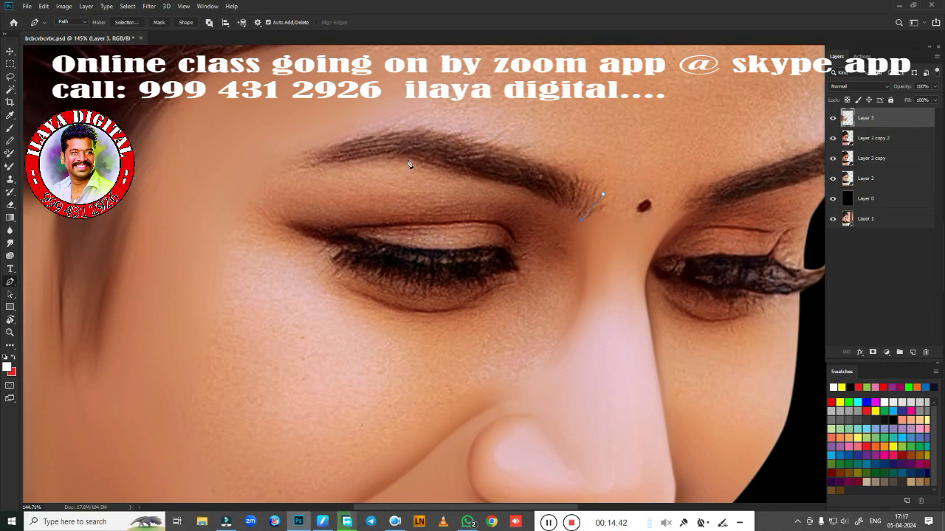
left_click_drag(348, 152, 316, 151)
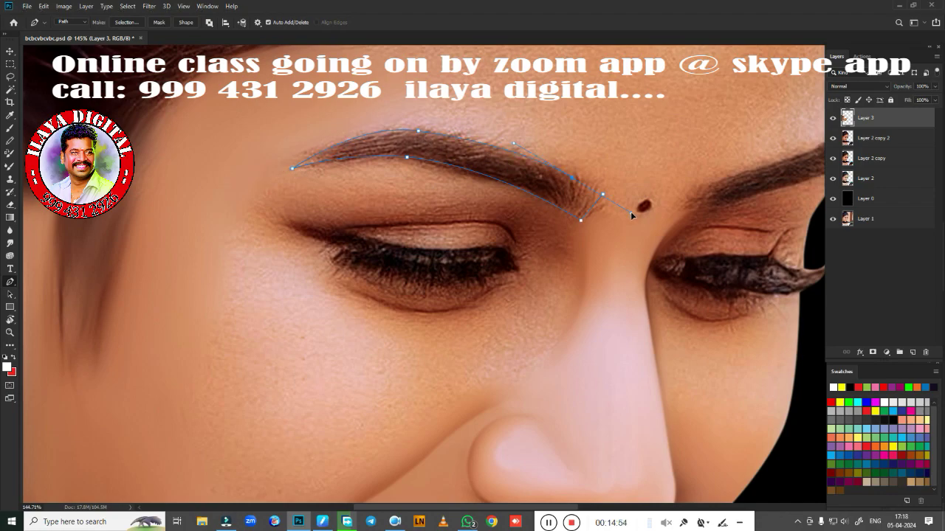
key("ctrl+Return")
scroll(599, 211, "up", 2)
scroll(600, 211, "right", 5)
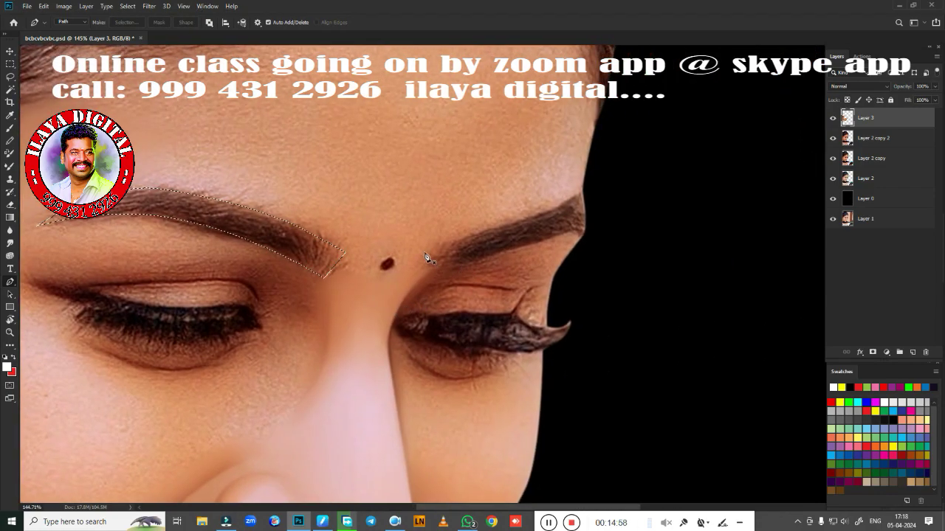
Outline the other eyebrow's lower edge, tip and upper edge, and convert it to a selection
left_click(424, 274)
left_click_drag(517, 248, 556, 237)
left_click(582, 235)
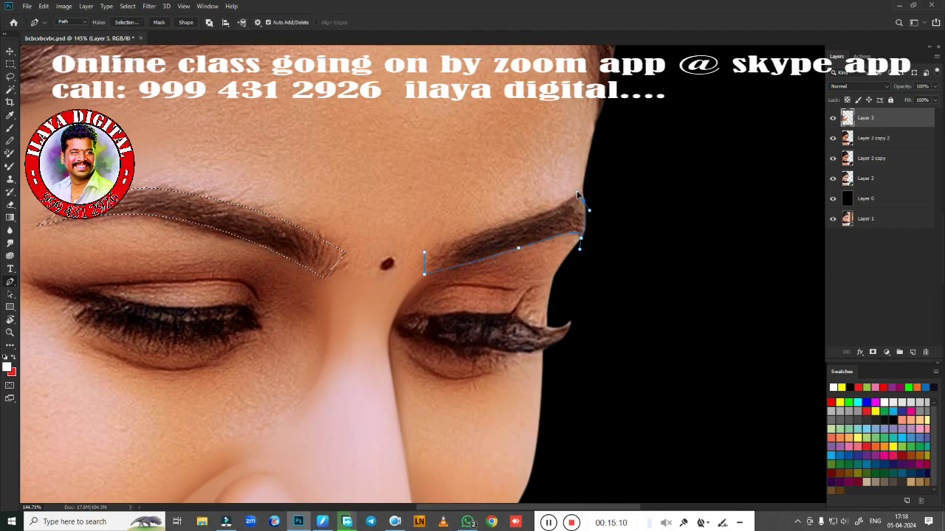
left_click_drag(583, 201, 590, 215)
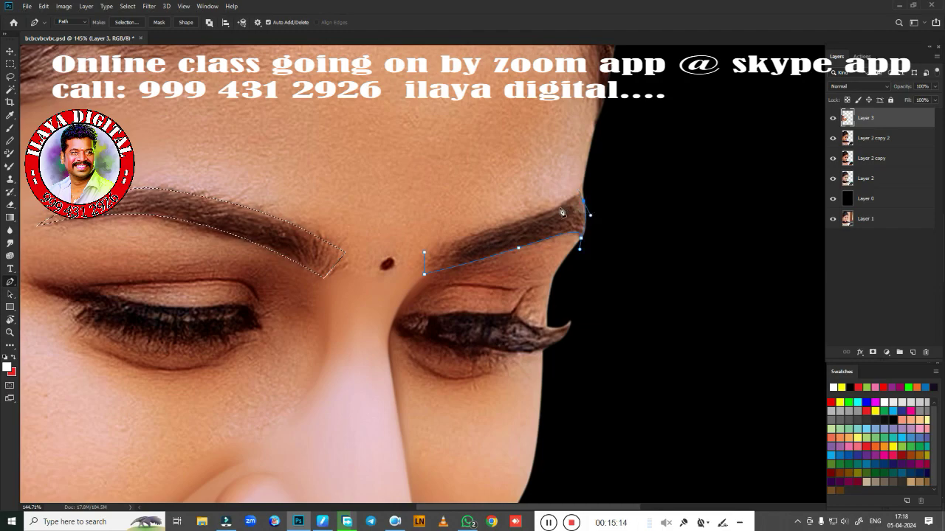
left_click(455, 244)
key("ctrl+Return")
scroll(452, 260, "up", 3)
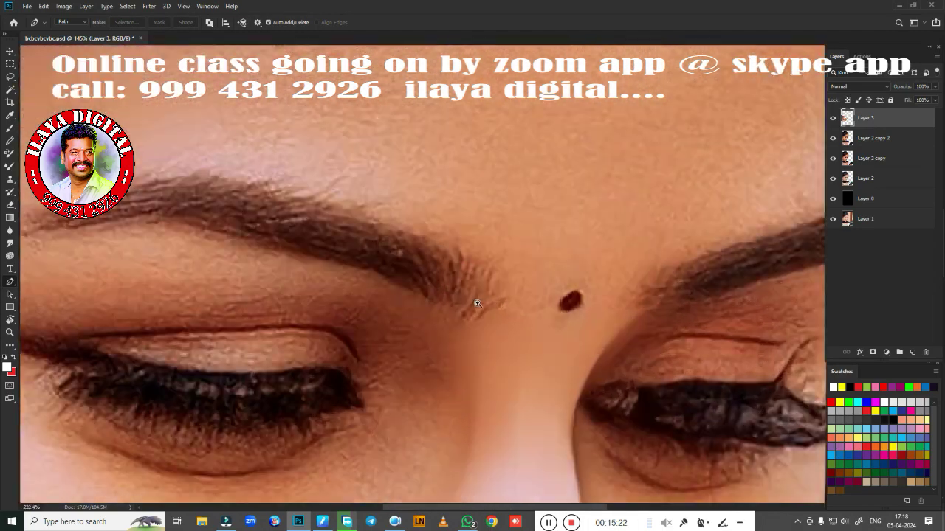
Smudge the left eyebrow into a smooth dark brown band
left_click_drag(516, 265, 563, 235)
key("r")
mouse_move(148, 157)
left_mouse_down()
mouse_move(376, 166)
mouse_move(527, 249)
mouse_move(380, 152)
mouse_move(207, 148)
mouse_move(554, 247)
left_mouse_up()
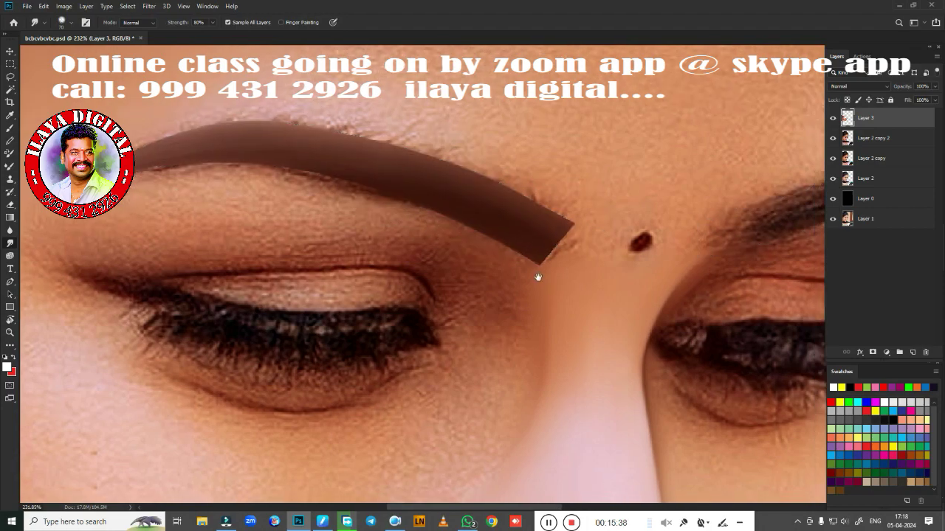
Smudge the eyebrow into a dark band, feather the selection, and smooth its lower edge
scroll(538, 274, "right", 5)
mouse_move(316, 180)
left_mouse_down()
mouse_move(270, 211)
mouse_move(233, 218)
mouse_move(442, 190)
left_mouse_up()
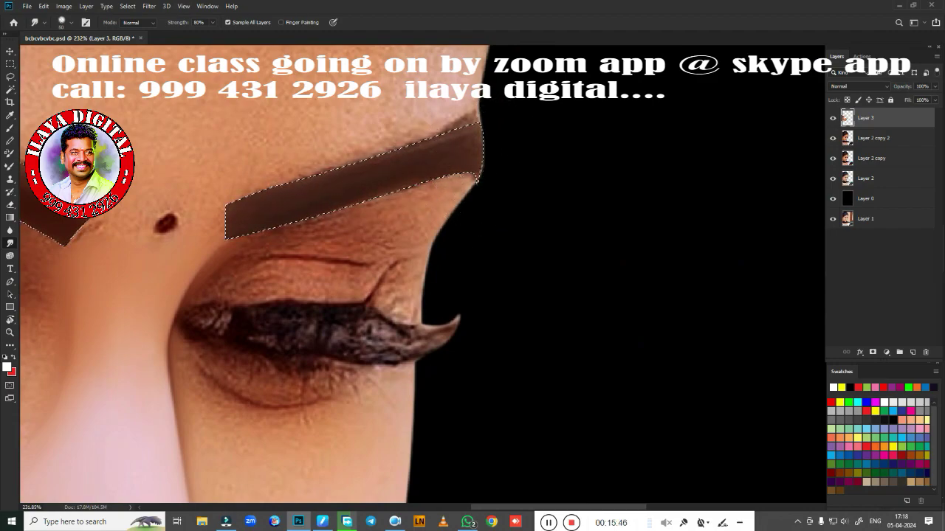
scroll(468, 217, "left", 5)
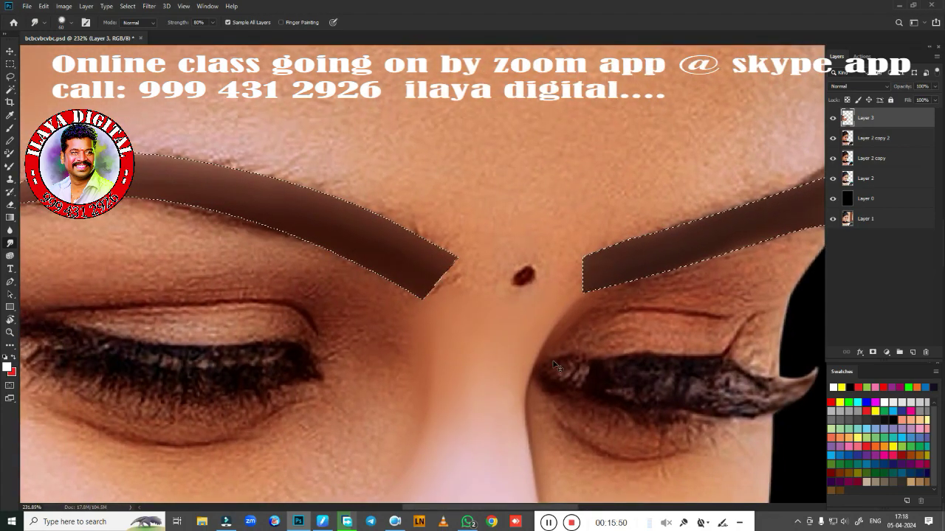
key("shift+F6")
key("Return")
scroll(643, 256, "left", 5)
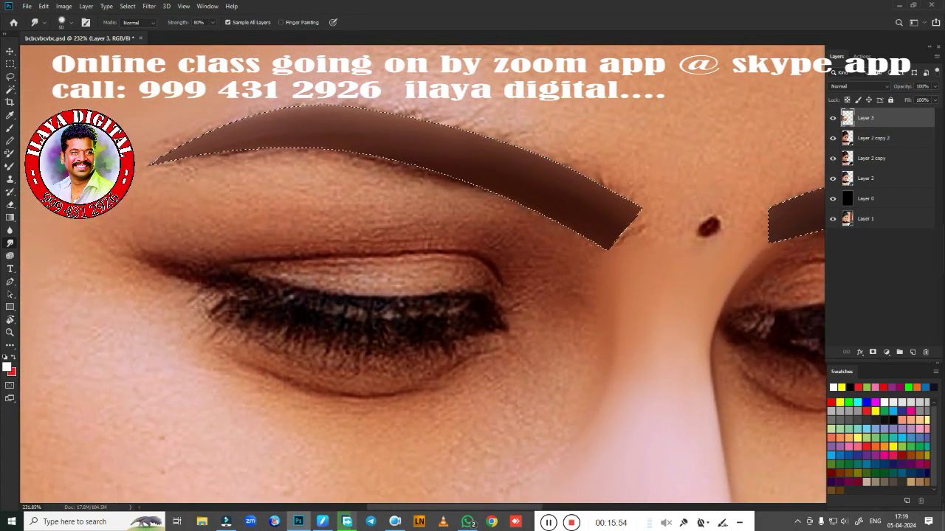
left_click_drag(222, 156, 565, 223)
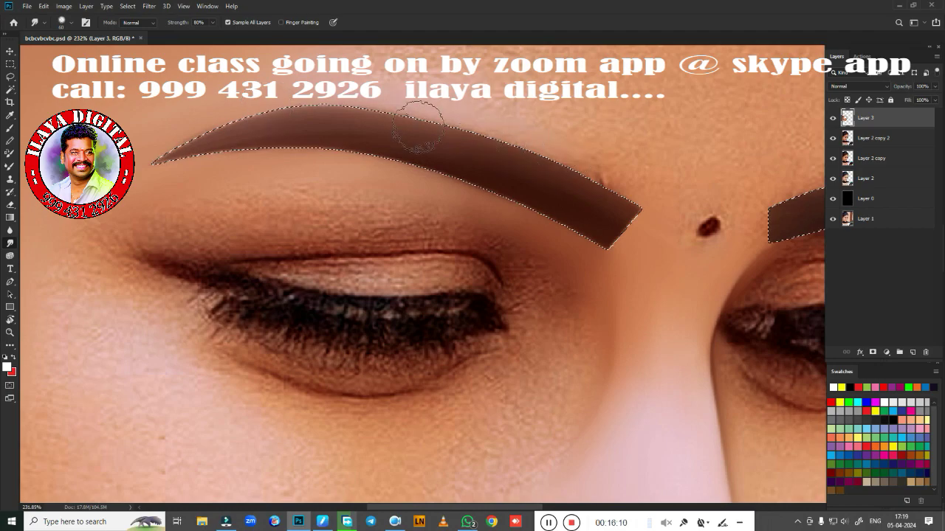
Even out the other eyebrow's end to uniform brown and re-outline it as a selection
left_click_drag(772, 210, 295, 215)
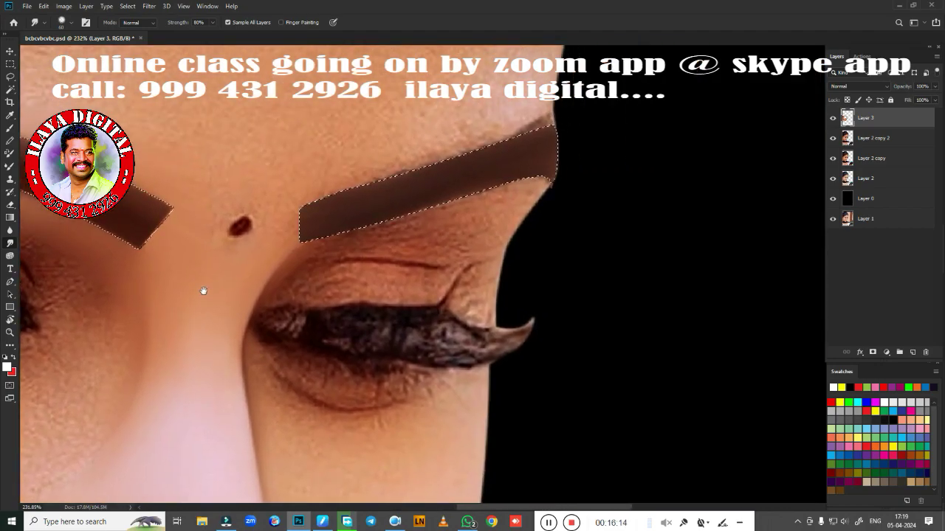
mouse_move(472, 151)
left_mouse_down()
mouse_move(506, 126)
mouse_move(527, 137)
mouse_move(472, 148)
mouse_move(507, 155)
mouse_move(310, 229)
mouse_move(519, 180)
mouse_move(451, 207)
left_mouse_up()
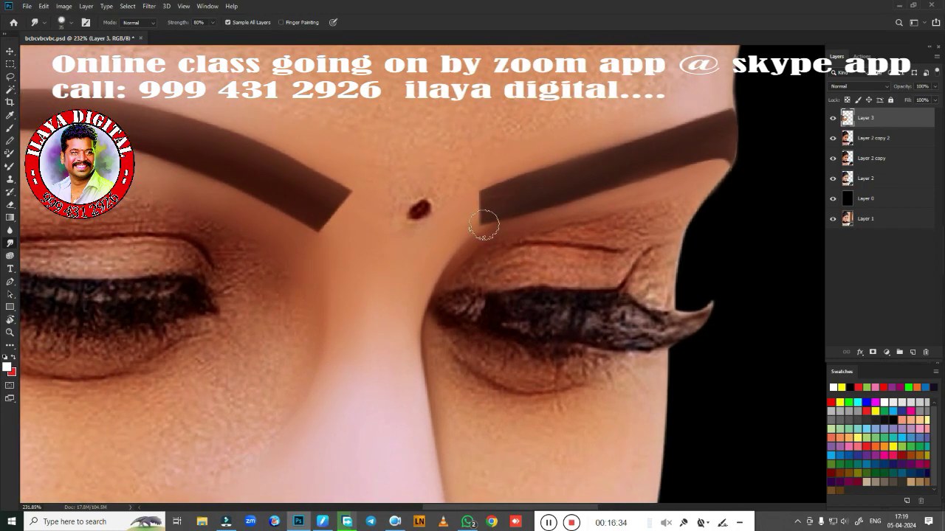
key("p")
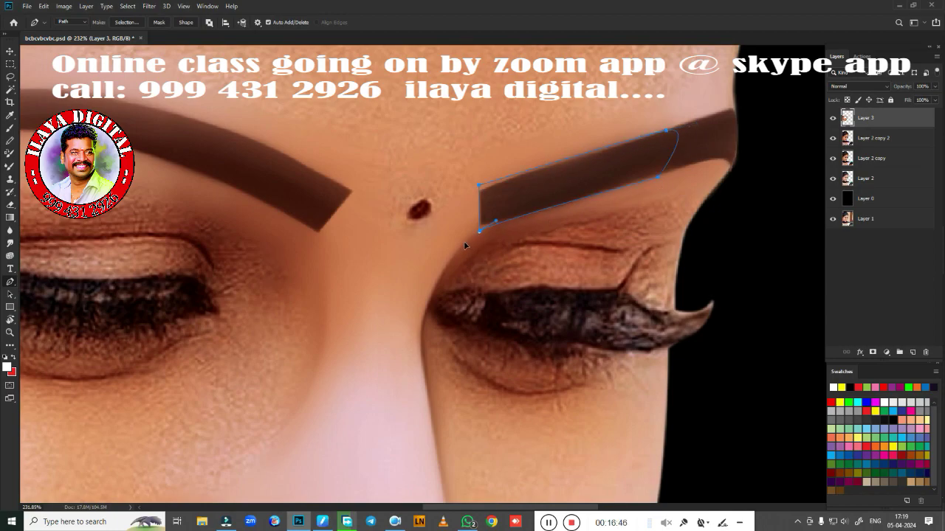
left_click(480, 231)
key("ctrl+Return")
Deselect the eyebrow and fit the whole face in the window
key("r")
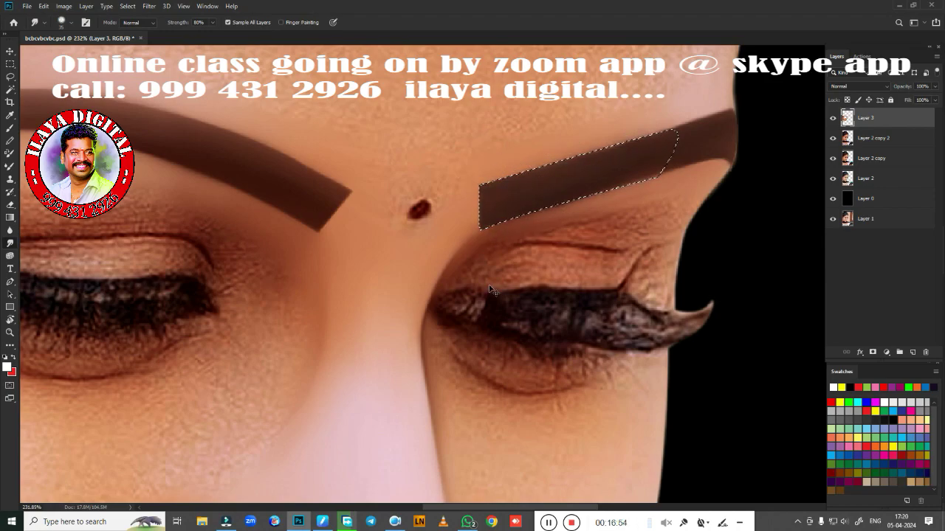
key("ctrl+d")
key("ctrl+0")
scroll(530, 312, "up", 2)
Lasso-select the forehead and brow area freehand
scroll(549, 270, "up", 1)
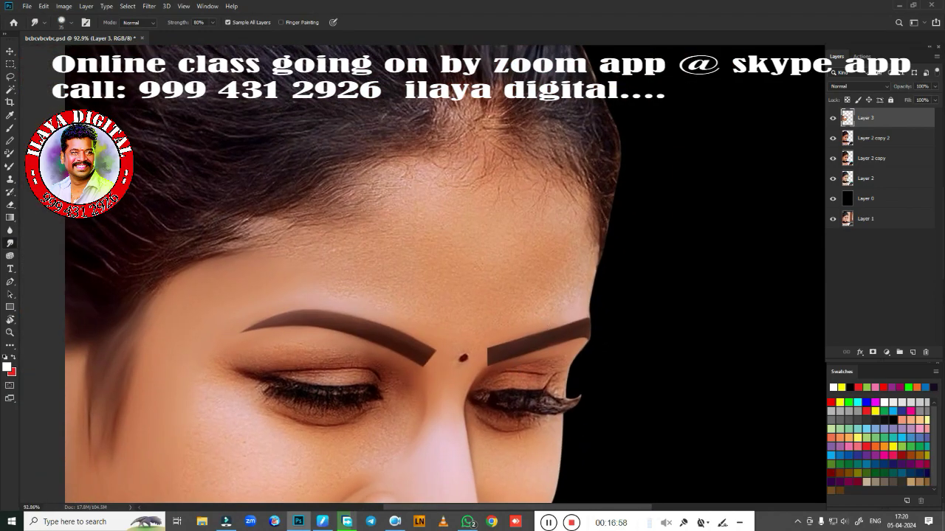
key("l")
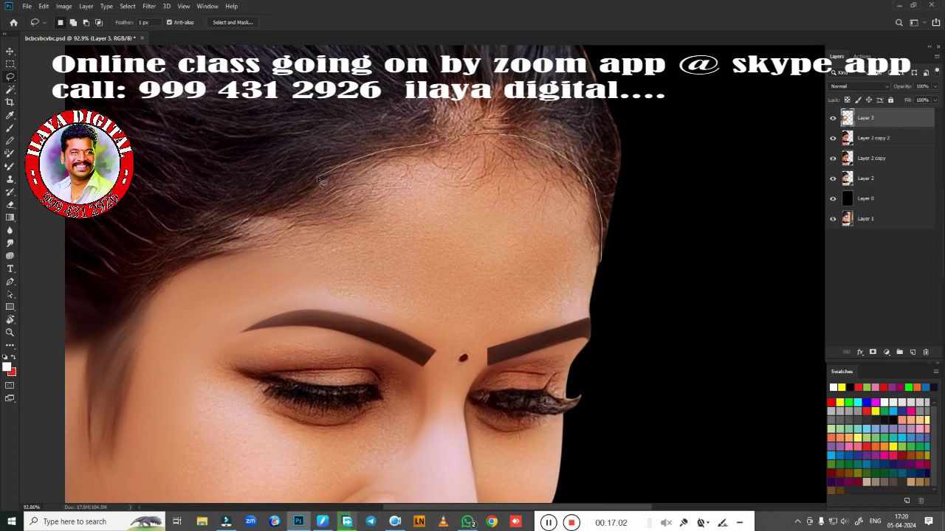
left_click_drag(203, 263, 599, 281)
scroll(388, 343, "up", 2)
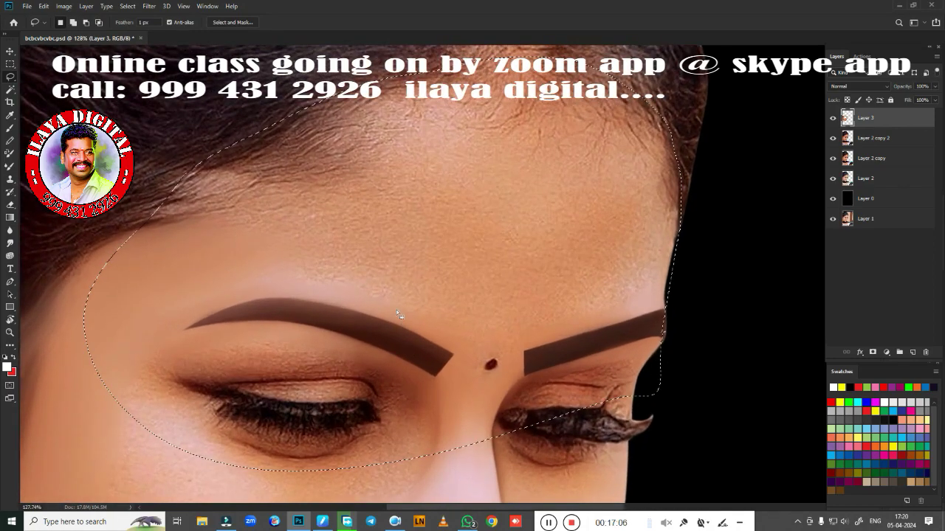
key("r")
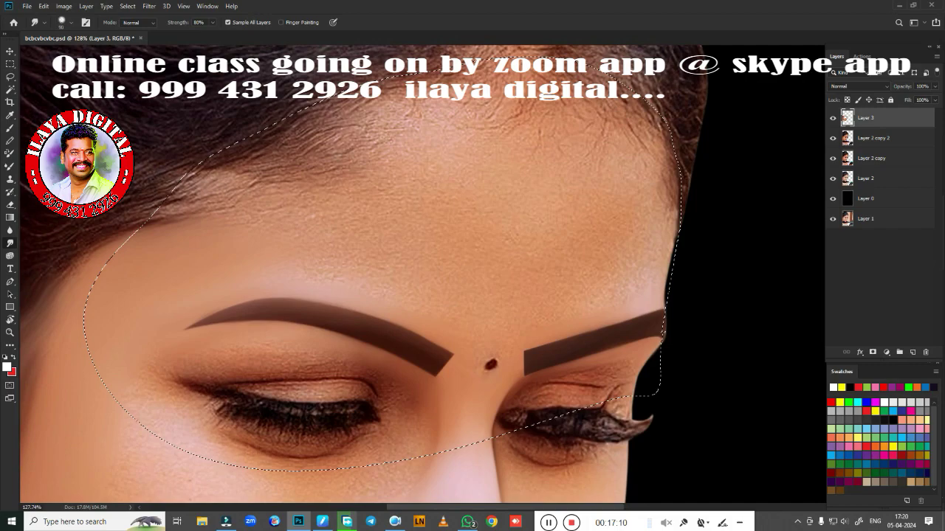
Smudge the forehead skin and hairline strands smooth with a smaller brush, then deselect
mouse_move(402, 198)
left_mouse_down()
mouse_move(506, 211)
mouse_move(586, 200)
mouse_move(547, 295)
mouse_move(595, 279)
left_mouse_up()
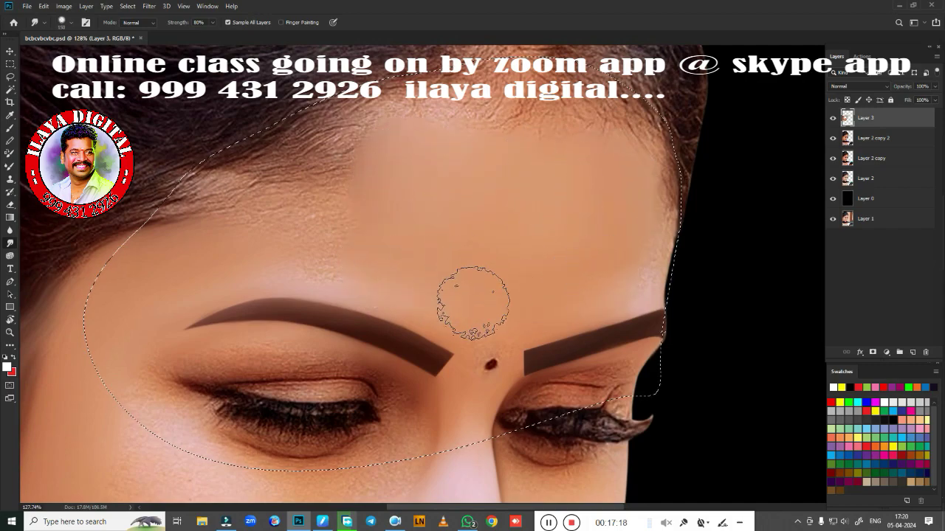
key("bracketleft")
key("bracketleft")
key("bracketleft")
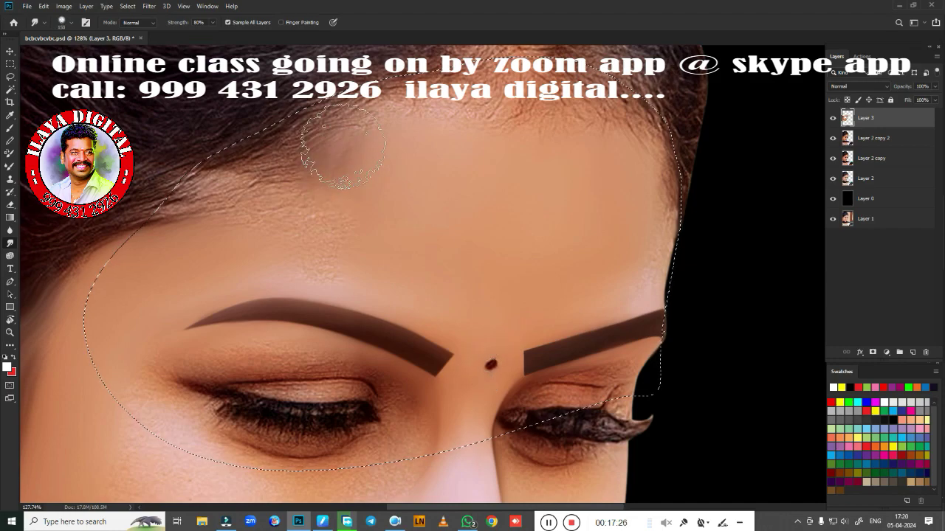
left_click_drag(354, 166, 318, 147)
left_click_drag(369, 111, 502, 115)
mouse_move(325, 237)
left_mouse_down()
mouse_move(221, 195)
mouse_move(258, 151)
mouse_move(310, 126)
left_mouse_up()
mouse_move(432, 96)
left_mouse_down()
mouse_move(253, 200)
mouse_move(380, 116)
mouse_move(495, 104)
mouse_move(635, 140)
mouse_move(620, 125)
left_mouse_up()
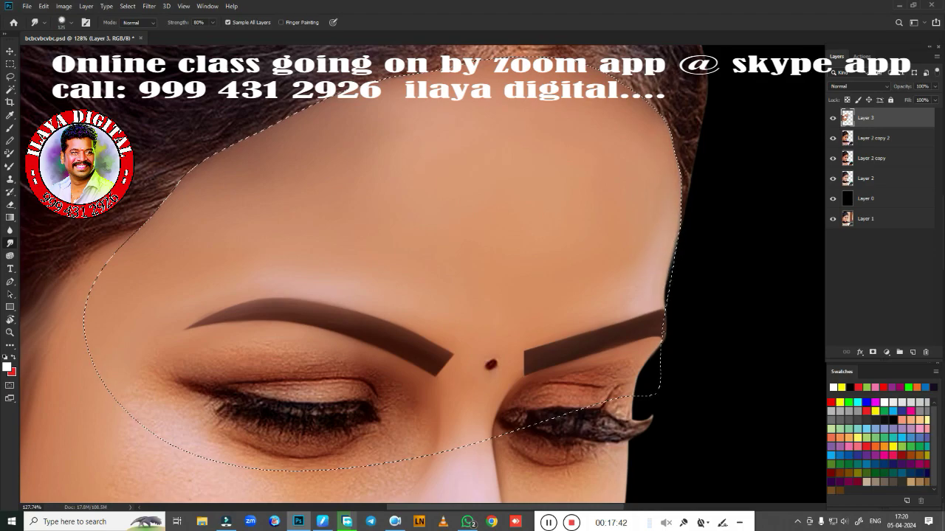
mouse_move(640, 221)
left_mouse_down()
mouse_move(631, 118)
mouse_move(270, 154)
left_mouse_up()
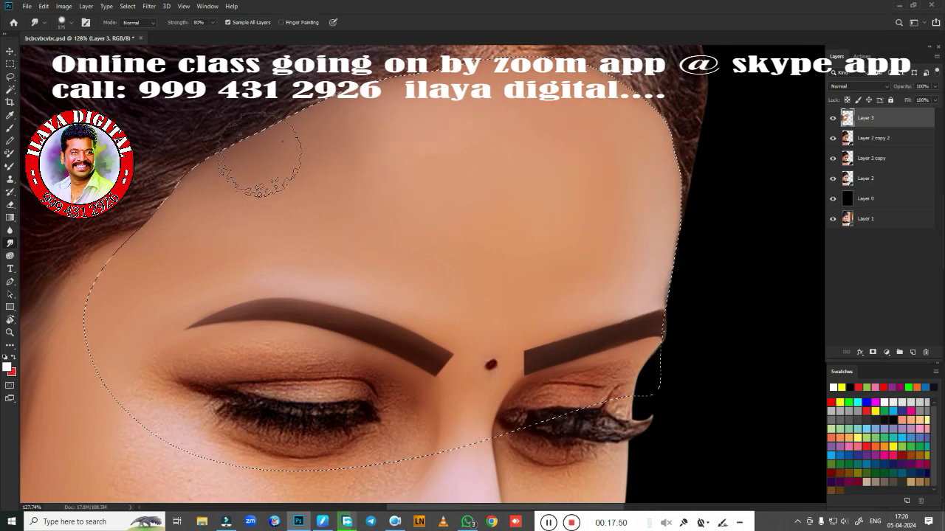
key("ctrl+d")
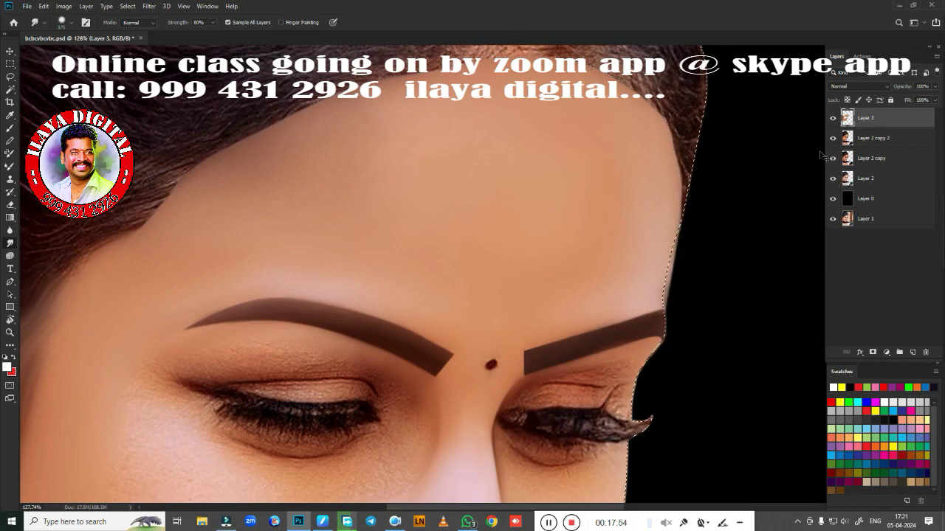
Choose the Eraser and set its brush size and hardness options
scroll(437, 311, "down", 3)
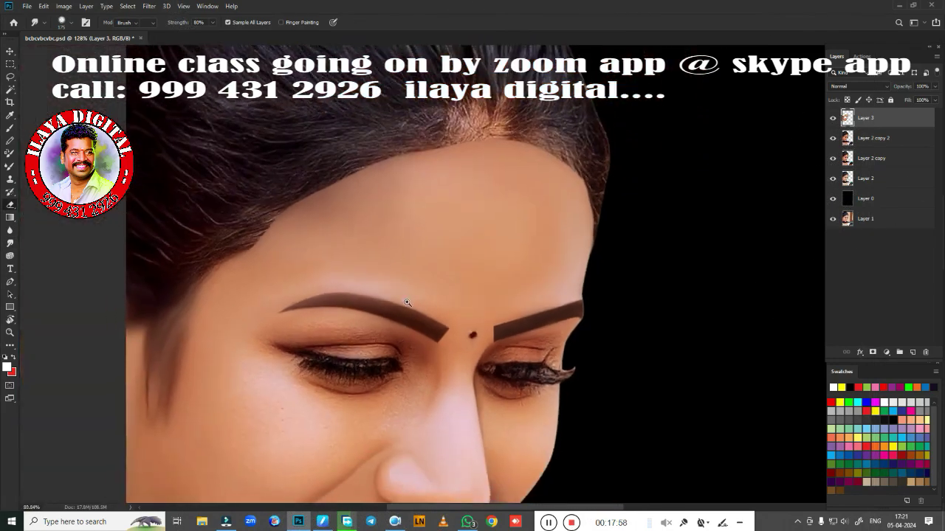
key("e")
right_click(472, 289)
key("Escape")
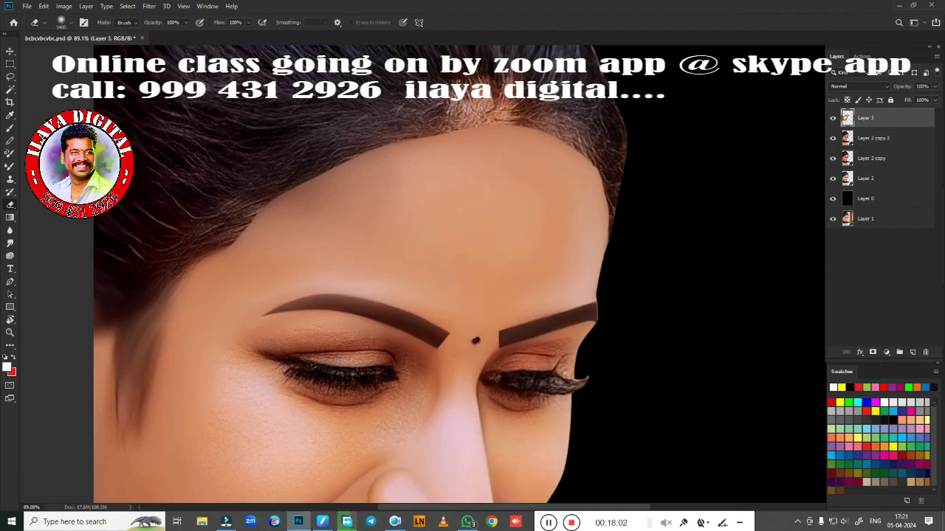
scroll(384, 261, "down", 2)
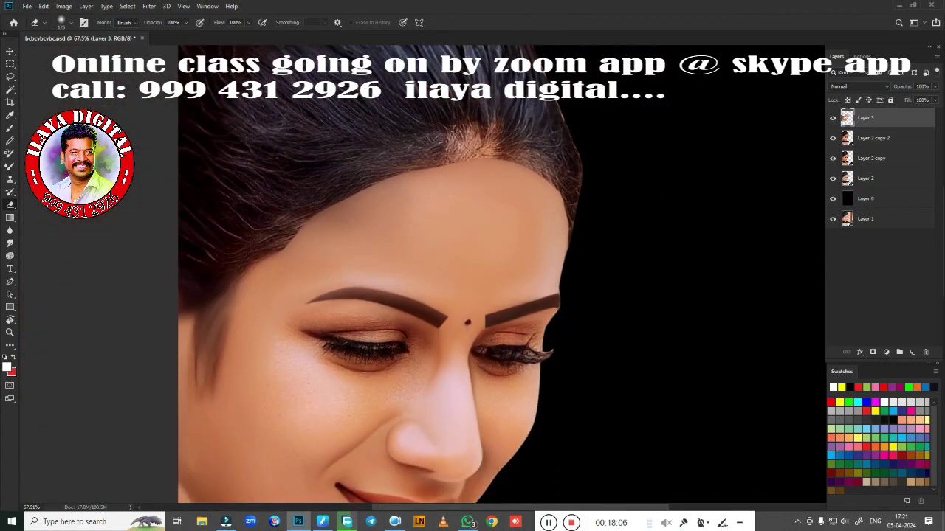
Erase Layer 3 along the hairline from the right temple to the left forehead
mouse_move(257, 243)
left_mouse_down()
mouse_move(351, 201)
mouse_move(369, 169)
mouse_move(478, 138)
left_mouse_up()
left_click_drag(583, 207, 519, 154)
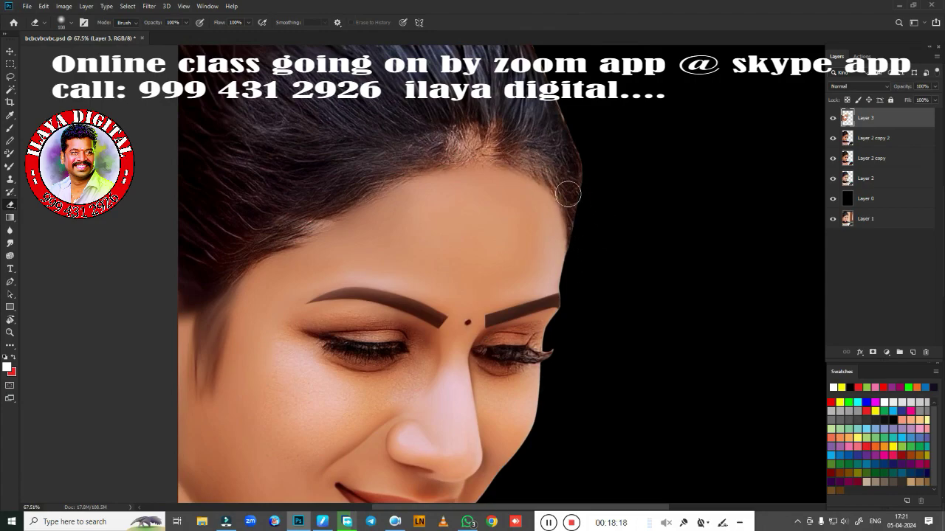
left_click_drag(568, 194, 433, 161)
mouse_move(376, 187)
left_mouse_down()
mouse_move(316, 238)
mouse_move(320, 229)
left_mouse_up()
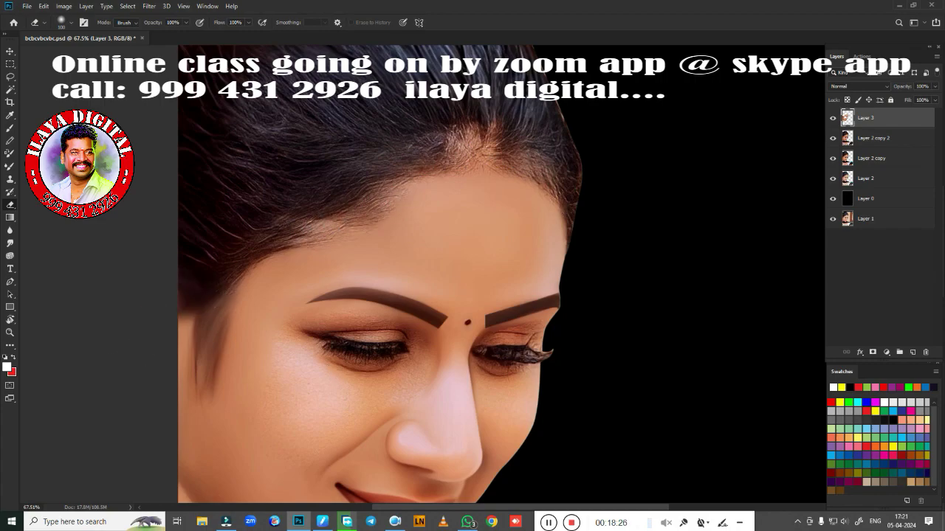
mouse_move(556, 344)
left_mouse_down()
mouse_move(569, 331)
mouse_move(542, 287)
mouse_move(559, 274)
mouse_move(488, 254)
mouse_move(492, 324)
left_mouse_up()
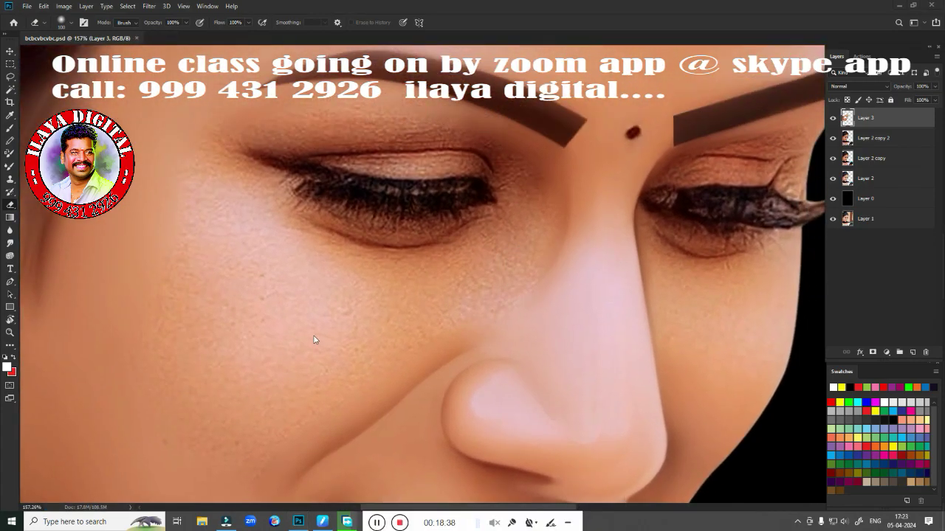
Draw a Pen path along the under-eye line and down the left cheek
key("p")
scroll(496, 263, "down", 1)
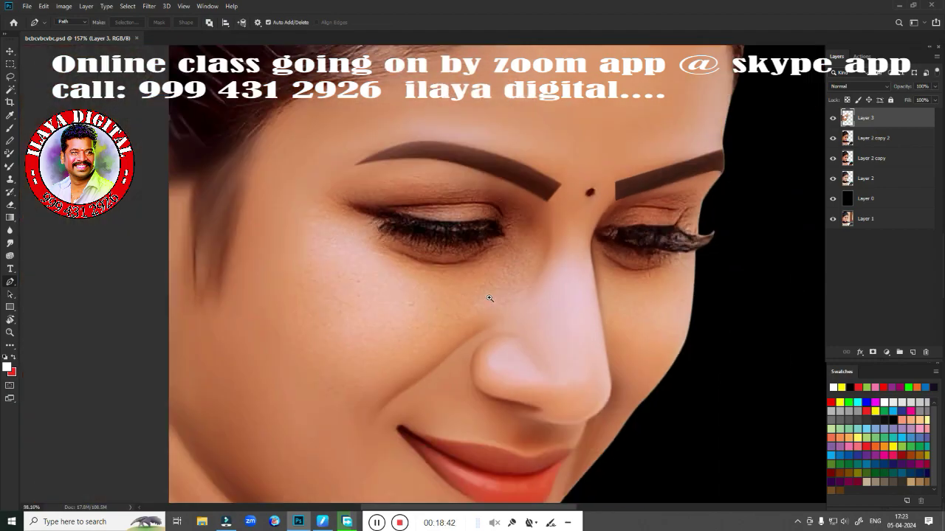
scroll(489, 296, "up", 2)
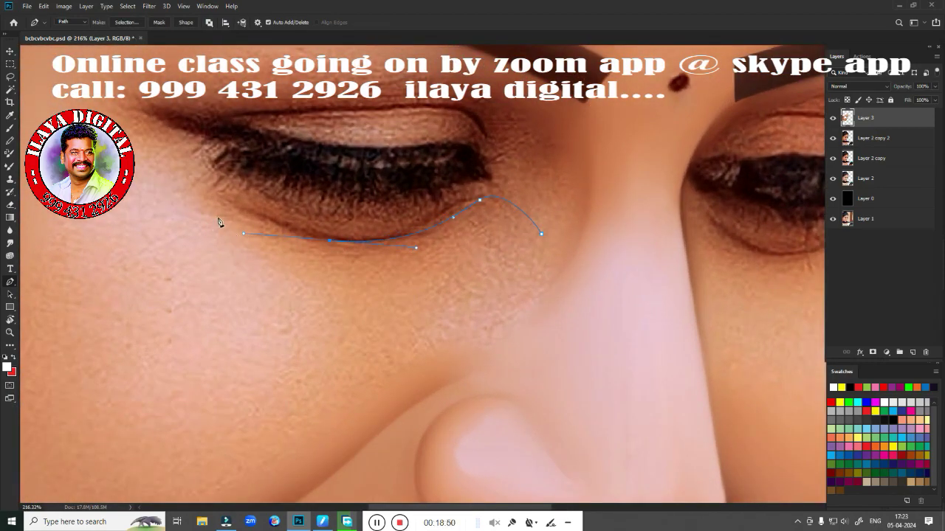
left_click_drag(160, 174, 123, 176)
left_click(84, 266)
Close the cheek path beside the nose and load it as a selection
scroll(341, 214, "down", 3)
scroll(341, 214, "up", 1)
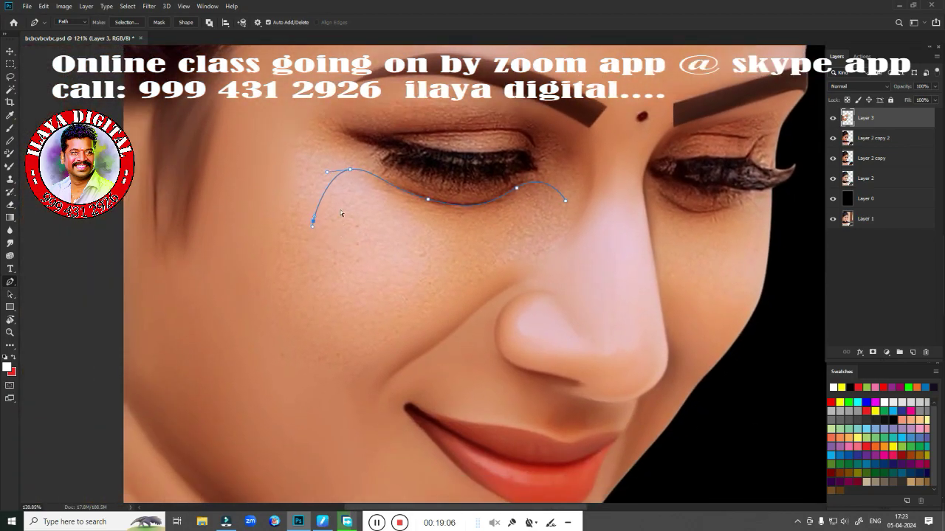
left_click_drag(513, 322, 517, 319)
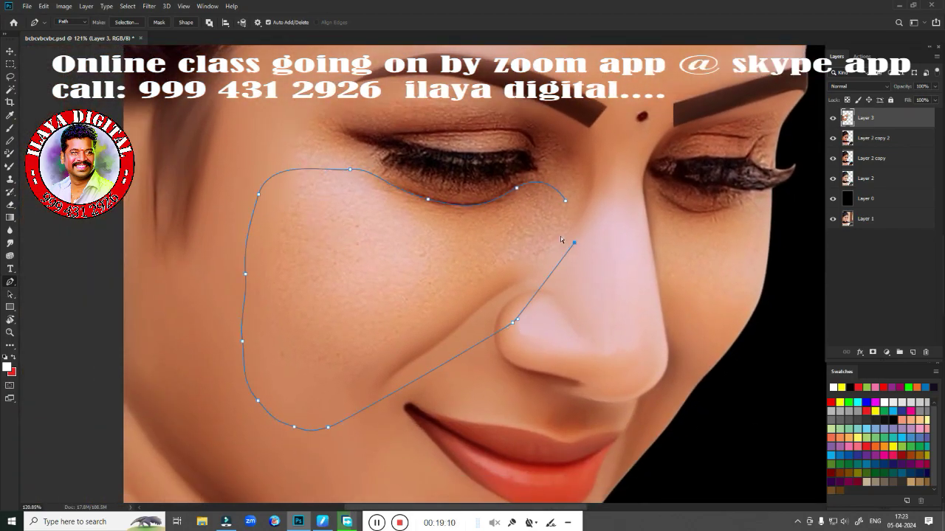
key("ctrl+Return")
scroll(476, 319, "up", 2)
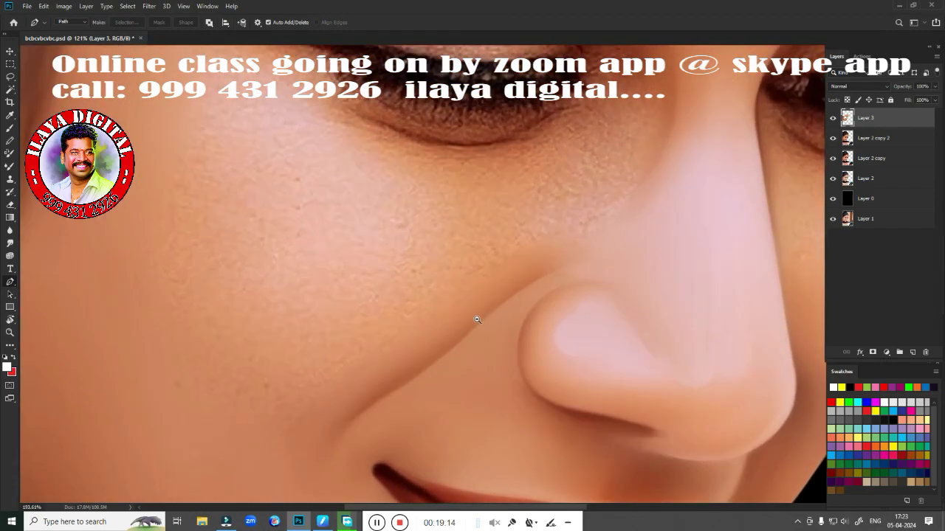
key("r")
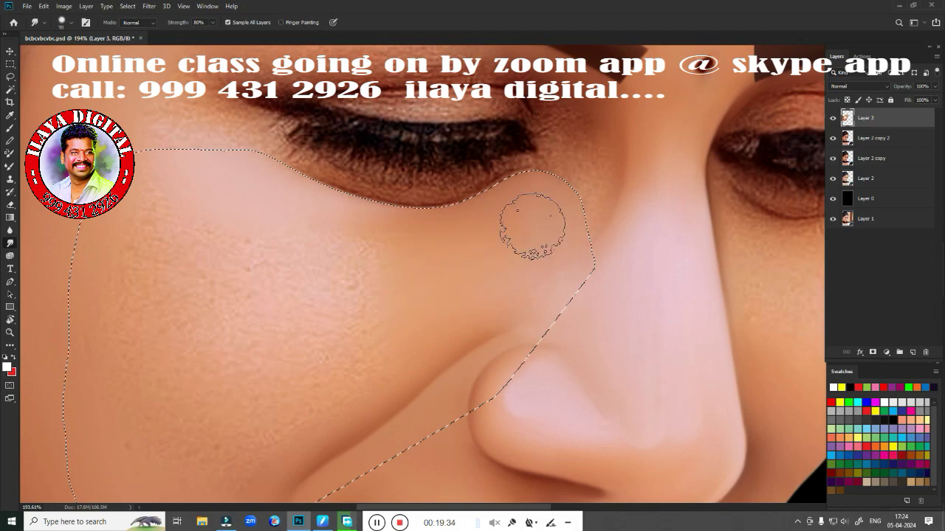
Smooth away the cheek skin texture with a 150 smudge brush
key("bracketleft")
key("bracketleft")
key("bracketleft")
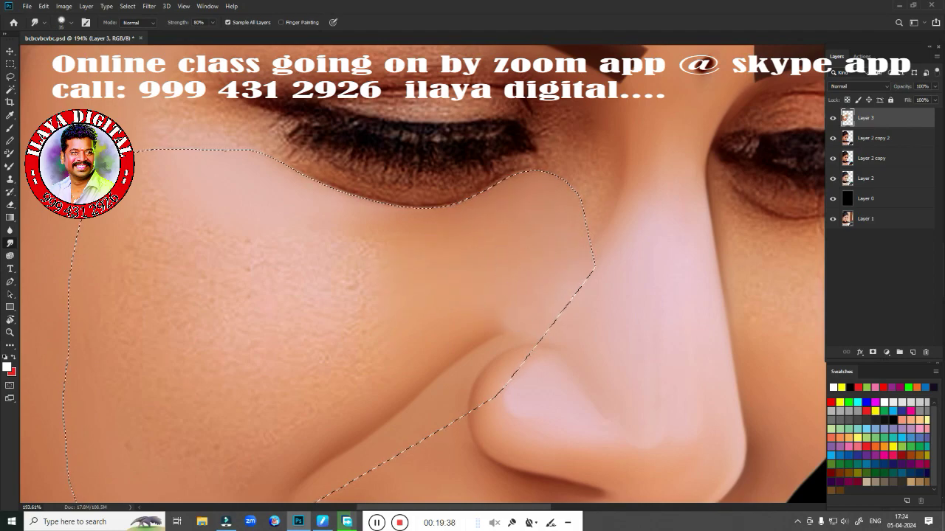
key("bracketright")
key("bracketright")
key("bracketright")
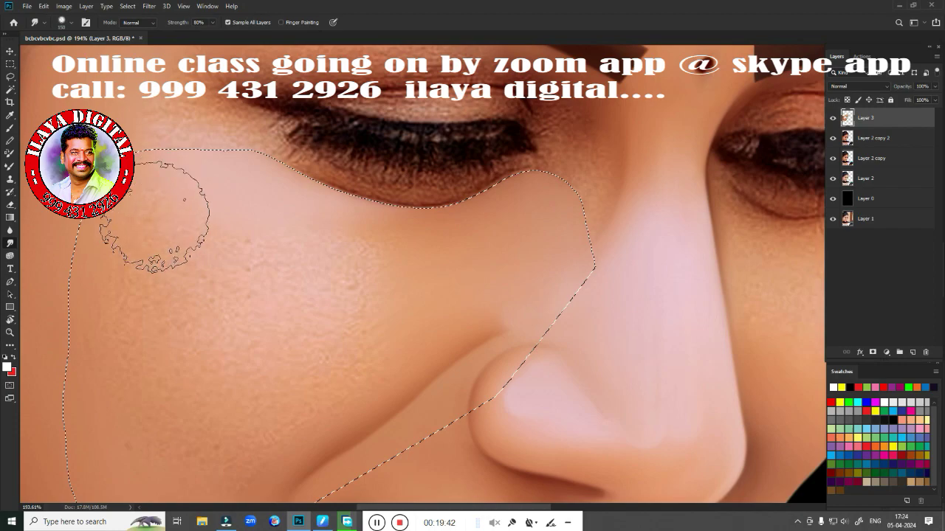
key("bracketright")
key("bracketright")
key("bracketright")
key("bracketright")
key("bracketright")
mouse_move(223, 432)
left_mouse_down()
mouse_move(242, 317)
mouse_move(362, 254)
mouse_move(345, 237)
left_mouse_up()
key("bracketleft")
key("bracketleft")
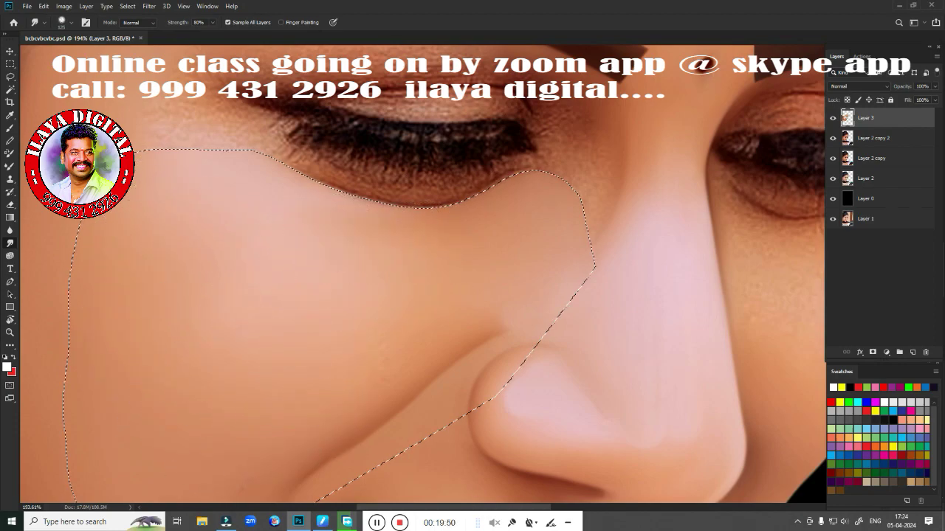
key("ctrl+0")
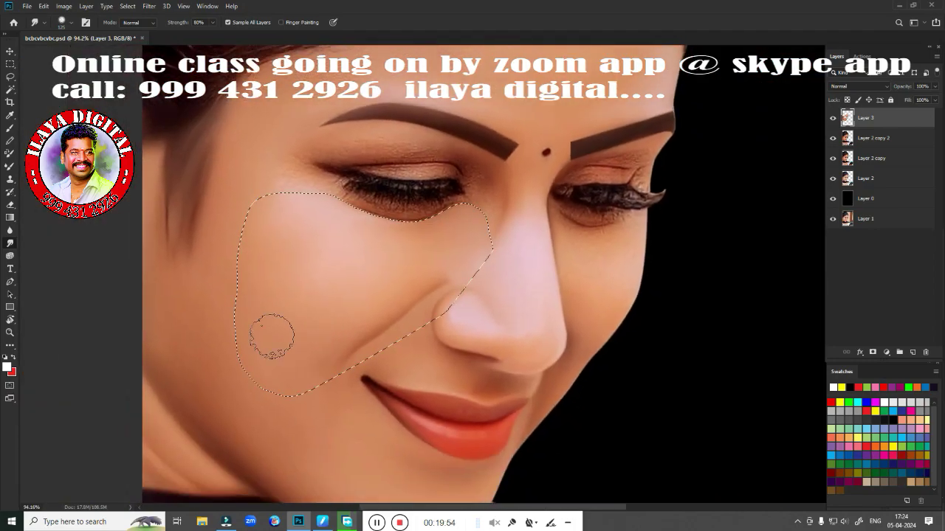
key("bracketleft")
key("bracketleft")
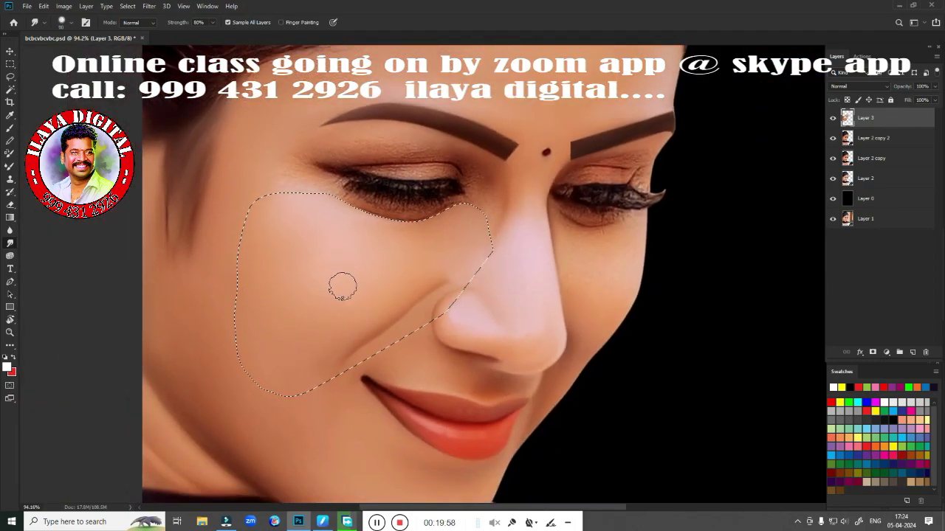
scroll(460, 249, "up", 5)
scroll(464, 395, "down", 2)
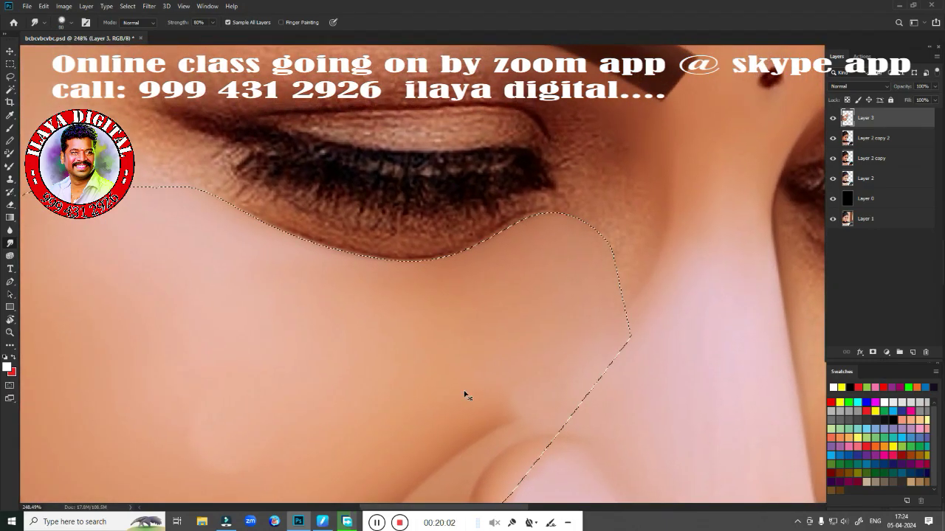
Feather the selection 1.5 px, blend the under-eye edge with the Mixer Brush, and deselect
key("shift+F6")
key("Return")
scroll(464, 386, "up", 1)
key("b")
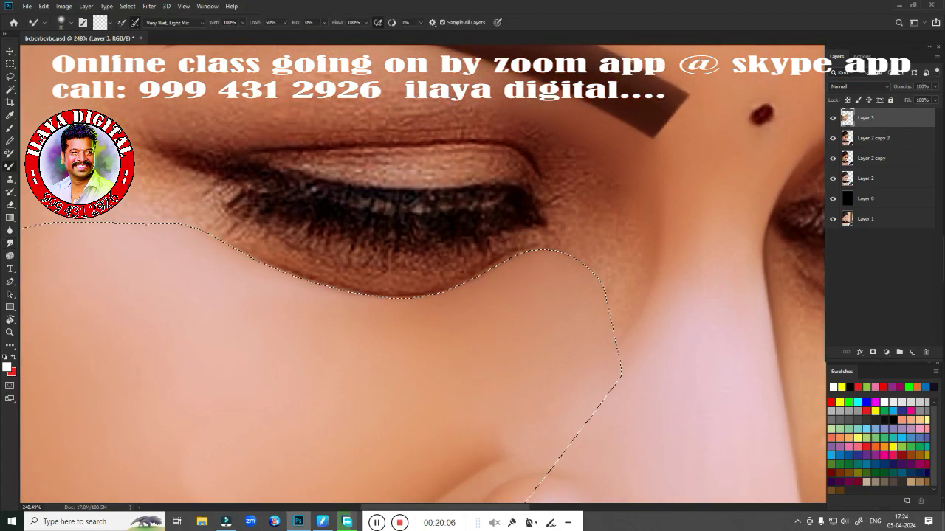
mouse_move(132, 206)
left_mouse_down()
mouse_move(336, 279)
mouse_move(433, 277)
mouse_move(270, 266)
left_mouse_up()
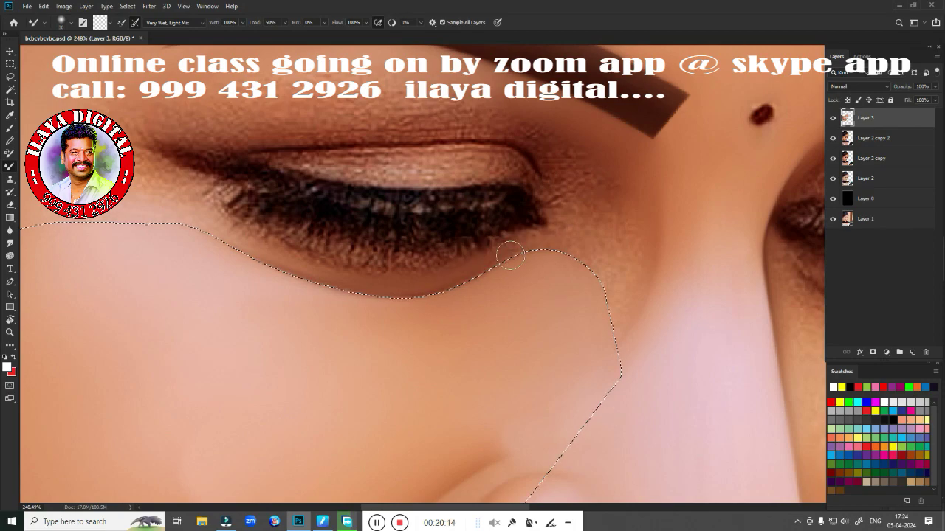
key("r")
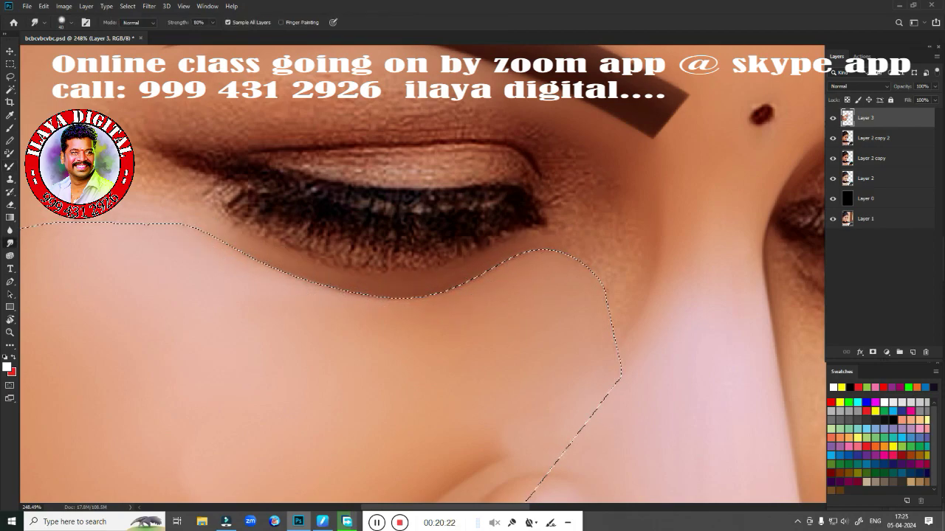
key("ctrl+d")
scroll(525, 306, "down", 5)
scroll(490, 344, "up", 1)
scroll(498, 253, "up", 4)
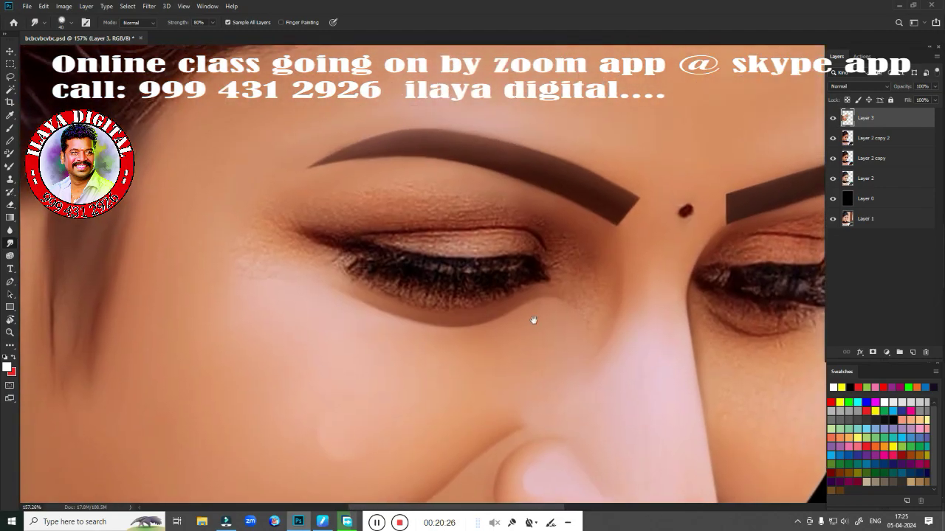
Outline the upper eyelid with the Pen tool and turn it into a feathered selection
key("p")
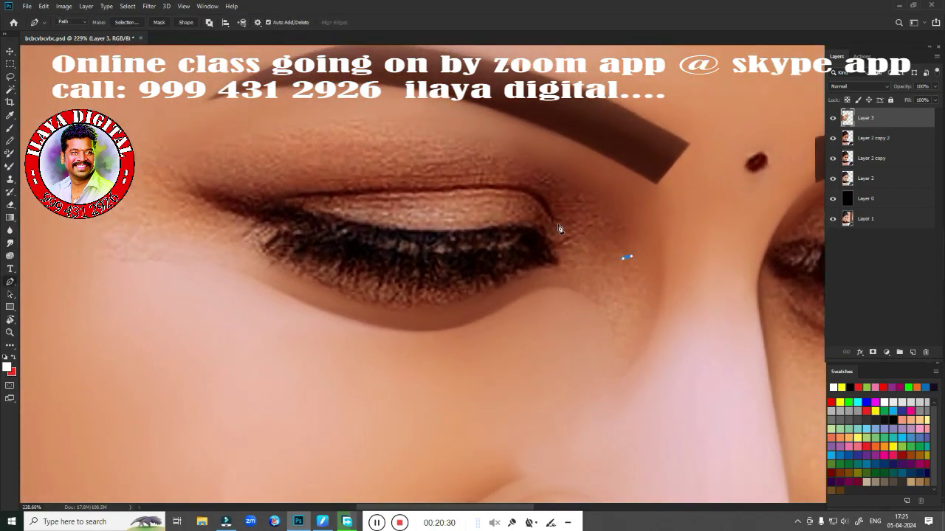
left_click_drag(443, 191, 333, 198)
mouse_move(226, 200)
left_mouse_down()
mouse_move(189, 200)
mouse_move(246, 210)
left_mouse_up()
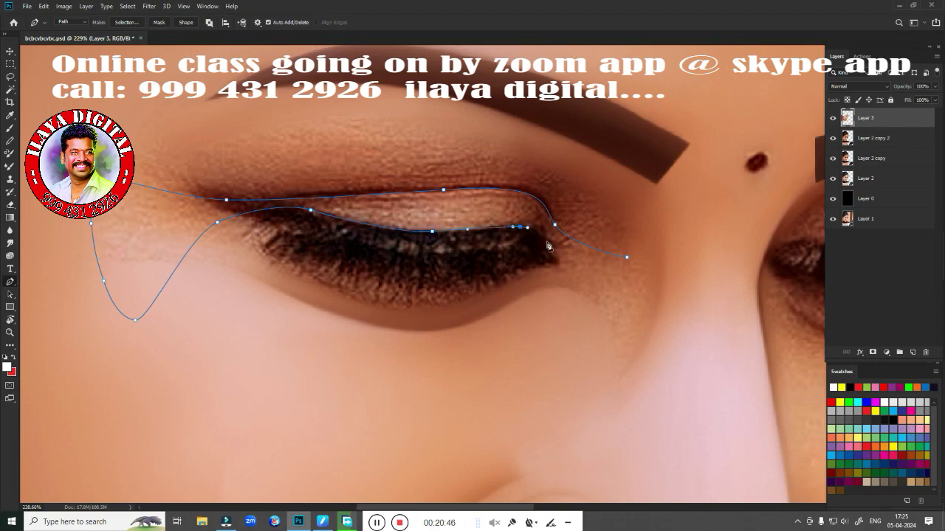
left_click(624, 309)
key("ctrl+Return")
key("shift+F6")
key("Return")
scroll(610, 285, "up", 4)
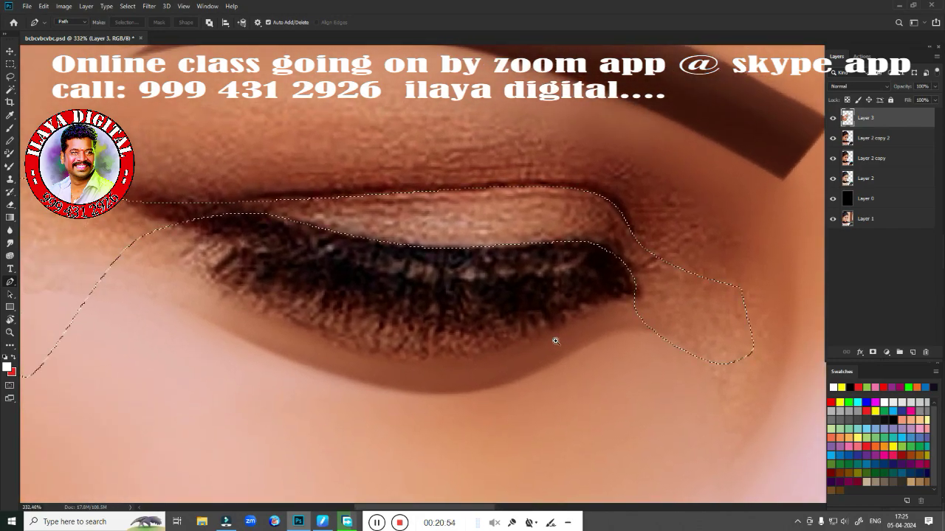
Blend the eyelid skin with the Mixer Brush, then smudge its left part and crease smooth
key("shift+b")
left_click_drag(487, 214, 177, 220)
left_click_drag(547, 209, 664, 274)
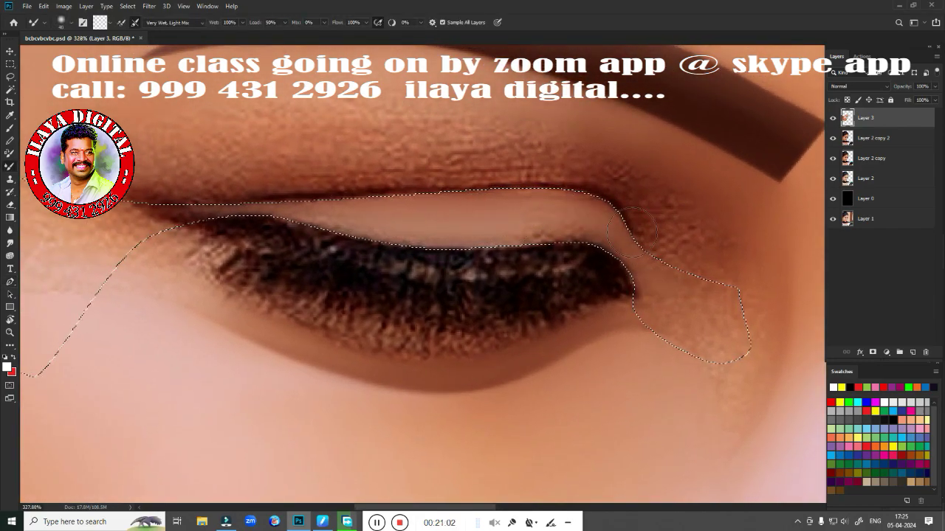
key("r")
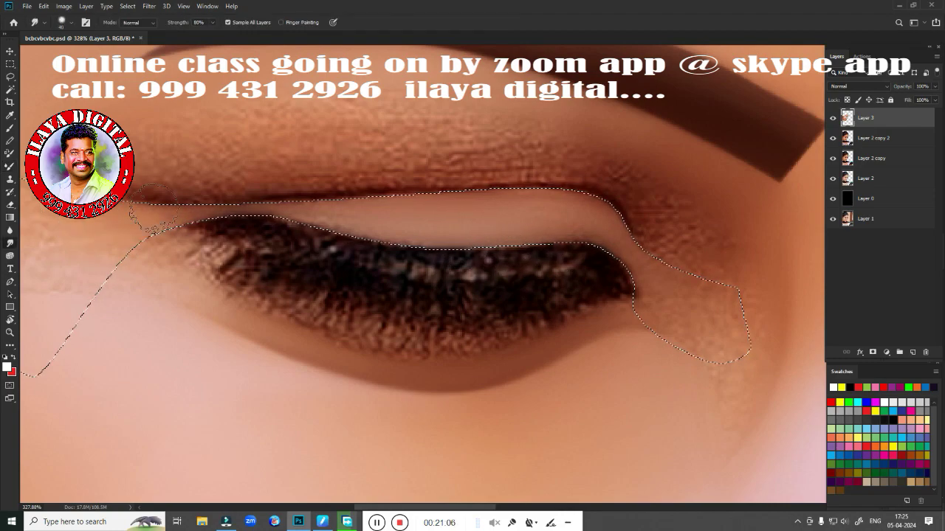
left_click_drag(140, 236, 296, 222)
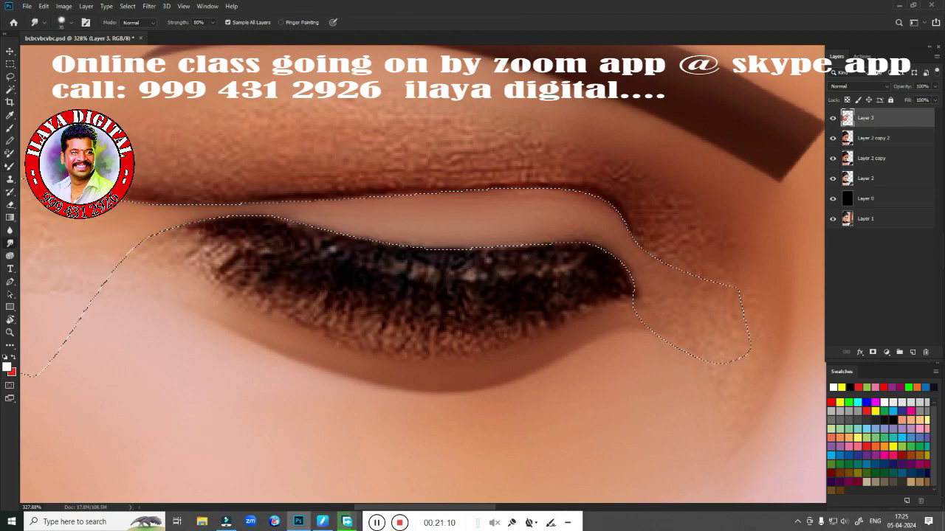
mouse_move(254, 222)
left_mouse_down()
mouse_move(430, 245)
mouse_move(554, 189)
left_mouse_up()
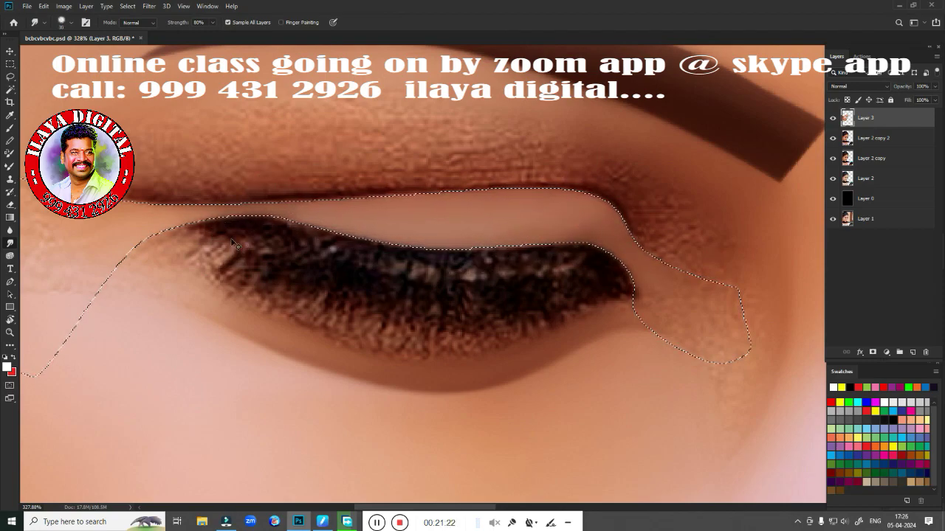
Recheck the selection's feather, then toggle the eyelid selection off and back on
key("shift+F6")
key("Return")
scroll(380, 326, "down", 3)
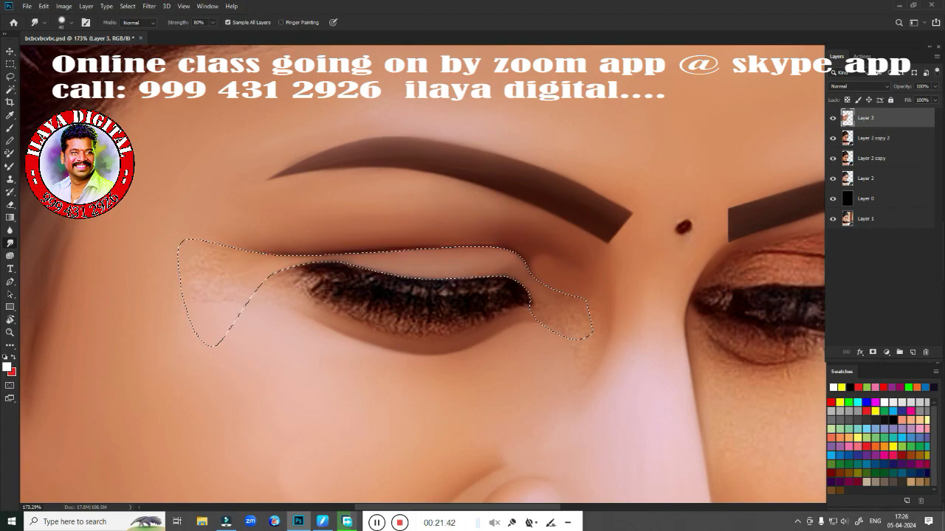
scroll(480, 302, "up", 2)
scroll(493, 310, "up", 2)
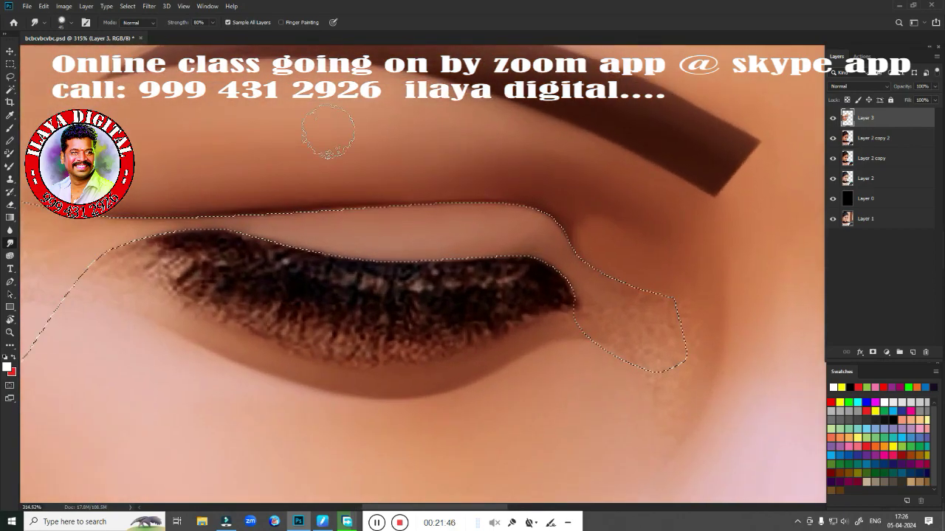
key("b")
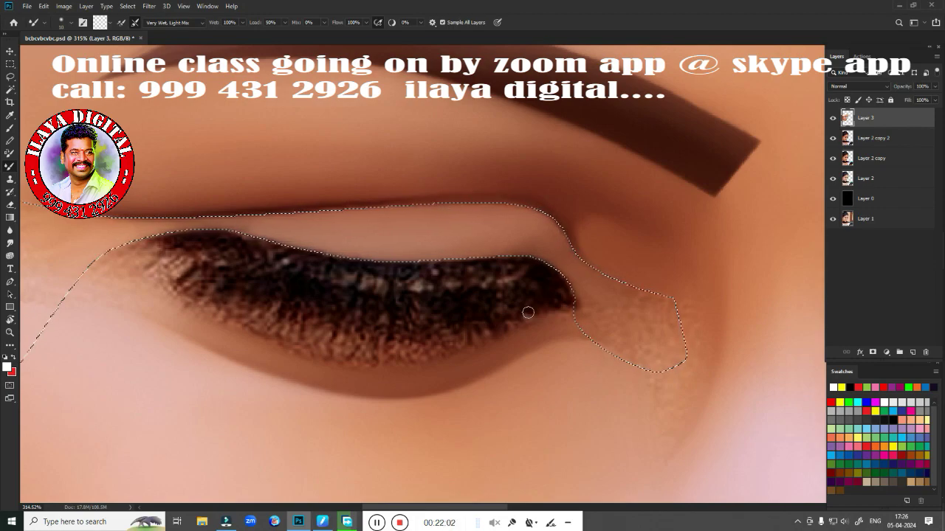
key("ctrl+d")
left_click_drag(510, 327, 565, 305)
key("ctrl+z")
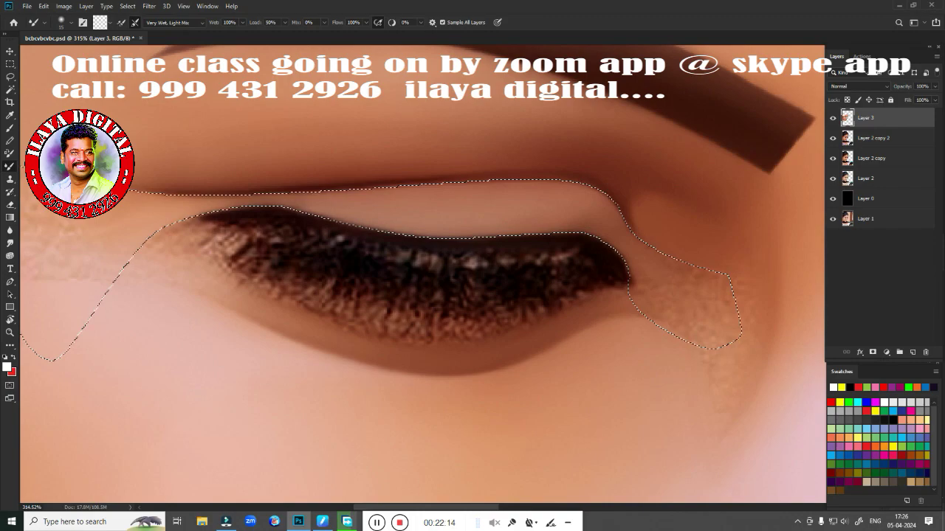
scroll(523, 332, "down", 5)
scroll(595, 305, "up", 4)
Smudge the speckled skin, lash ends and crease around the eye corner smooth
scroll(595, 305, "up", 3)
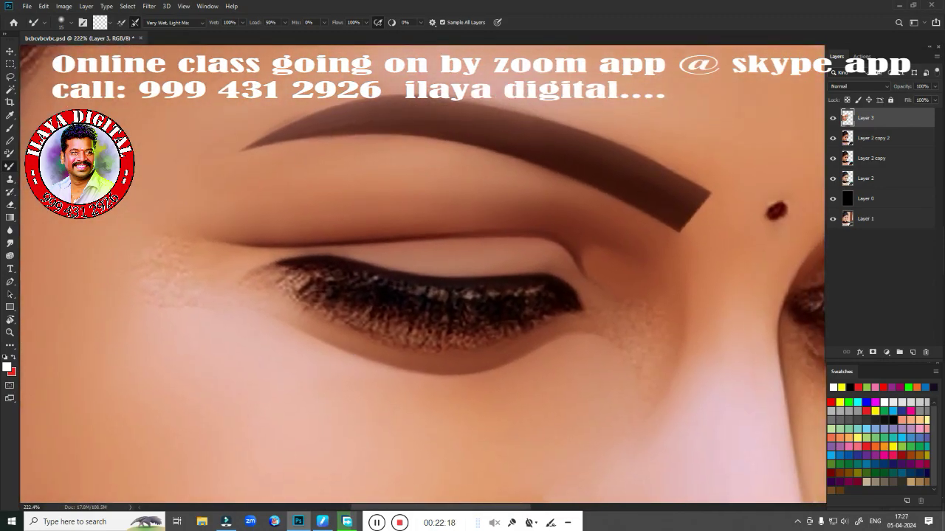
mouse_move(147, 256)
left_mouse_down()
mouse_move(190, 258)
mouse_move(158, 217)
mouse_move(143, 270)
mouse_move(196, 305)
left_mouse_up()
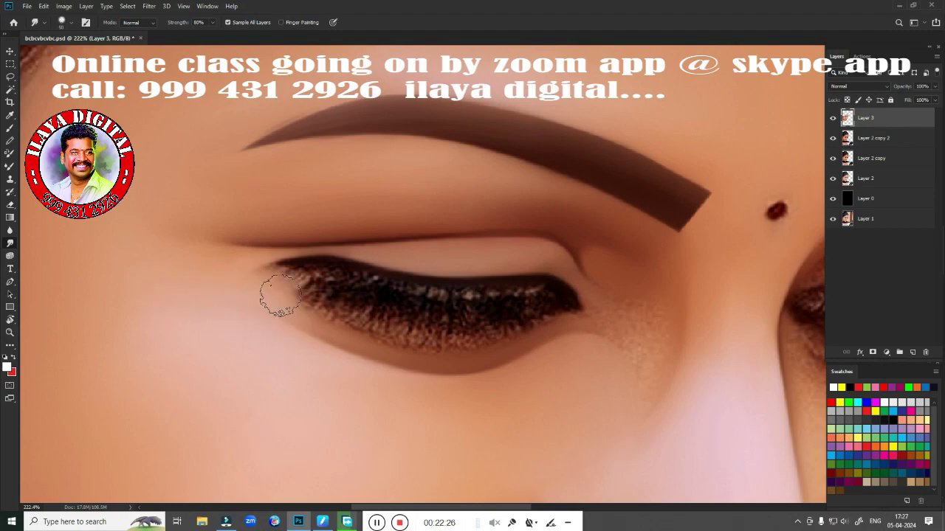
mouse_move(270, 289)
left_mouse_down()
mouse_move(262, 291)
mouse_move(310, 273)
mouse_move(299, 283)
left_mouse_up()
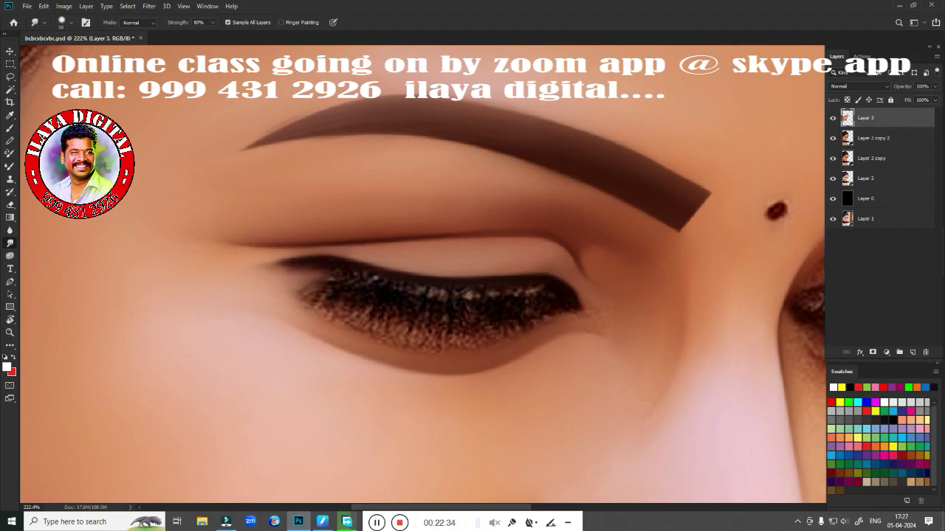
left_click_drag(660, 347, 648, 331)
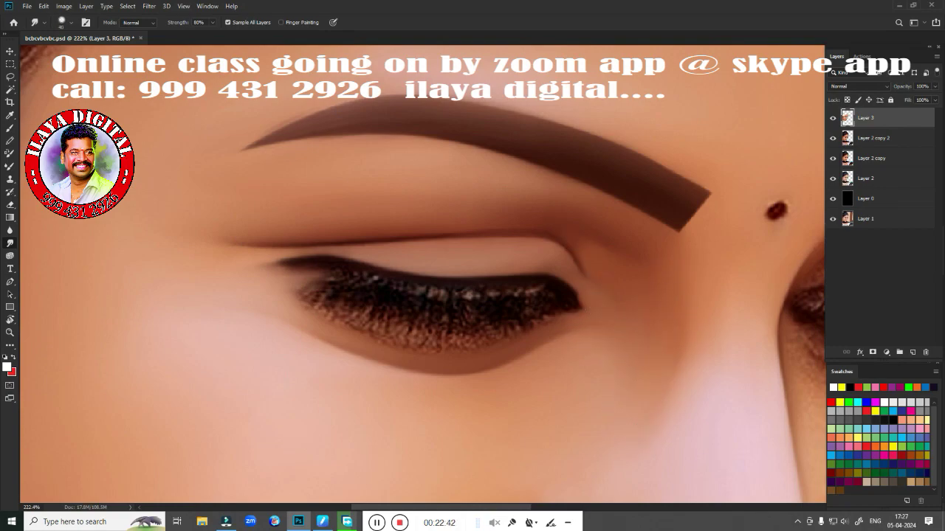
scroll(460, 217, "down", 5)
scroll(468, 261, "up", 6)
scroll(468, 261, "down", 1)
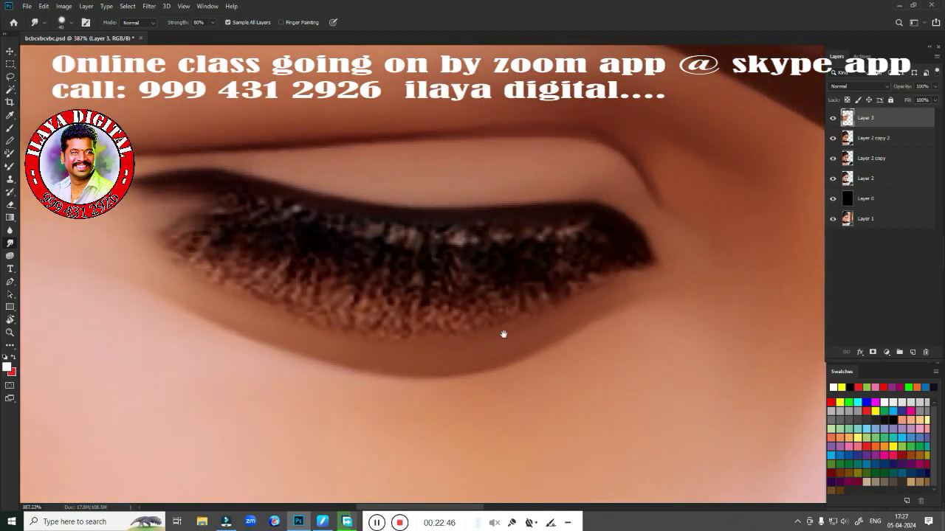
scroll(502, 331, "up", 2)
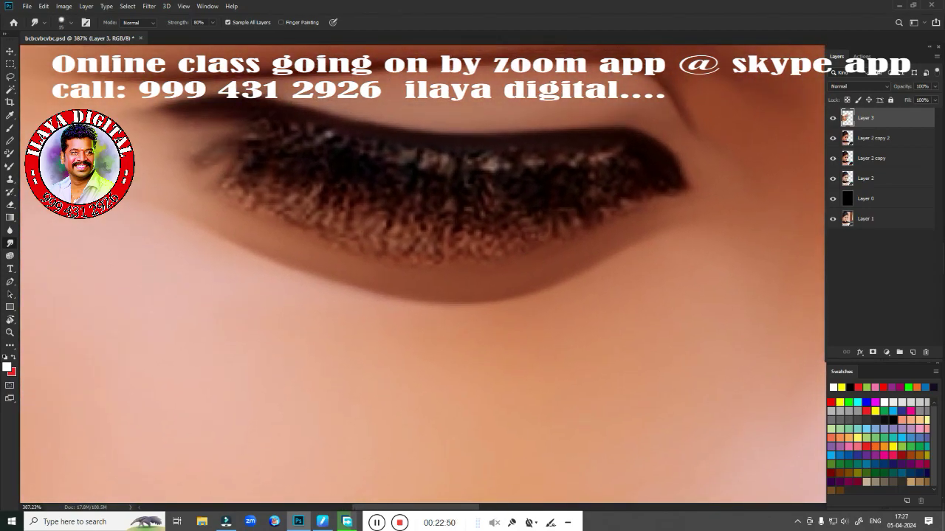
Raise the Smudge brush to 20 and smear the upper and lower lashes into soft streaks
key("bracketright")
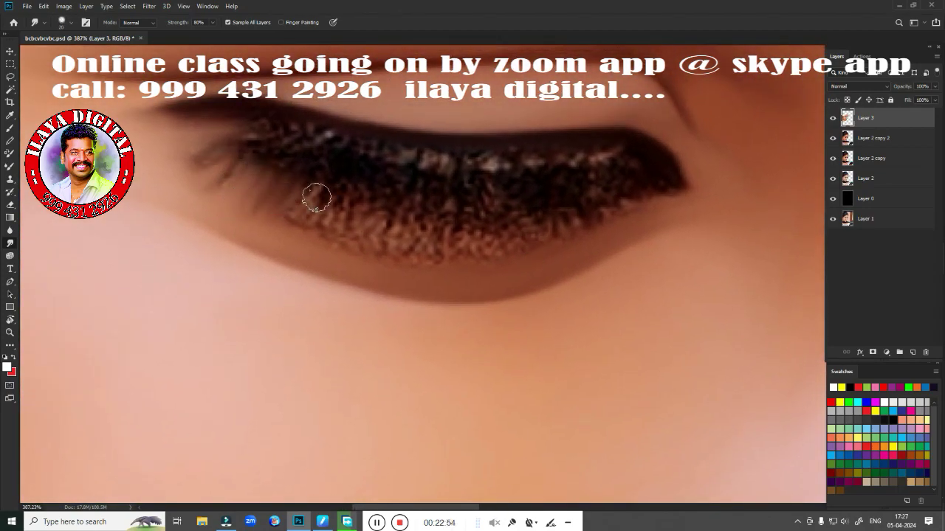
mouse_move(316, 198)
left_mouse_down()
mouse_move(516, 243)
mouse_move(664, 181)
left_mouse_up()
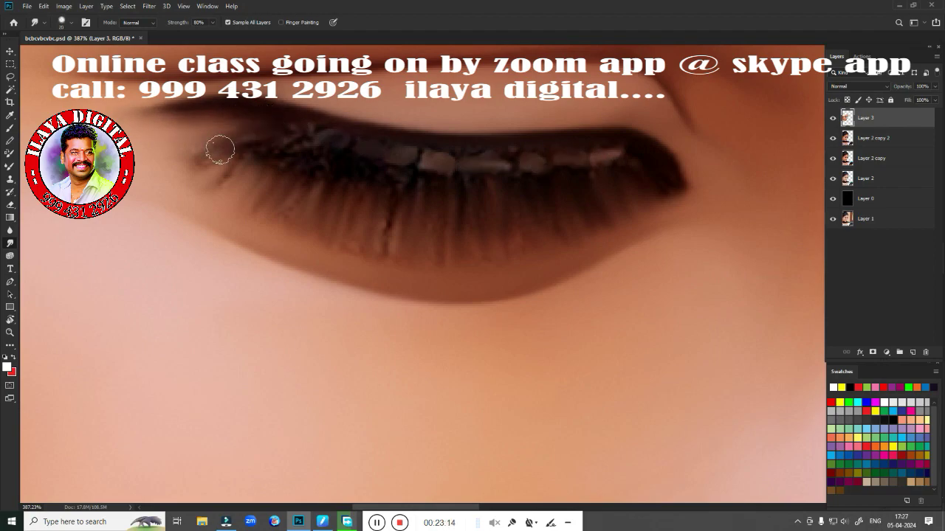
mouse_move(217, 152)
left_mouse_down()
mouse_move(212, 171)
mouse_move(295, 158)
mouse_move(287, 143)
mouse_move(244, 152)
mouse_move(312, 130)
mouse_move(645, 156)
left_mouse_up()
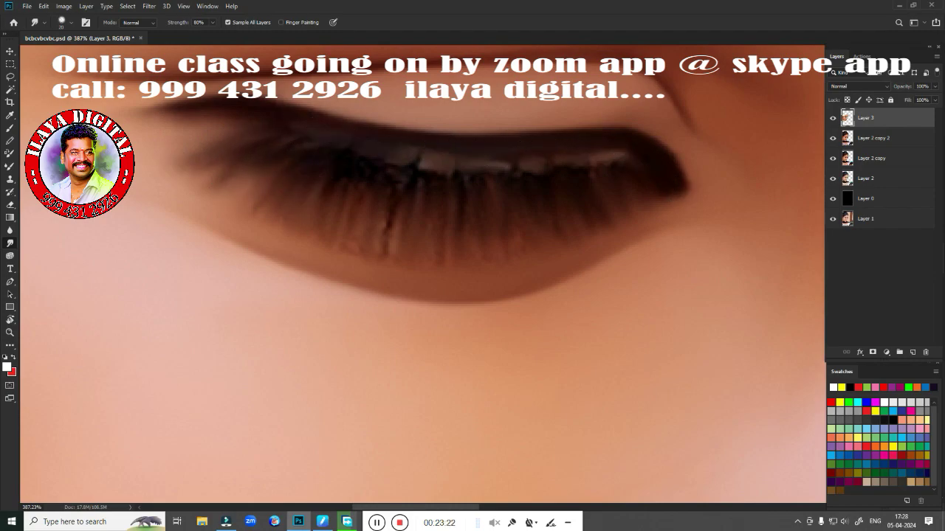
mouse_move(563, 175)
left_mouse_down()
mouse_move(435, 172)
mouse_move(299, 141)
left_mouse_up()
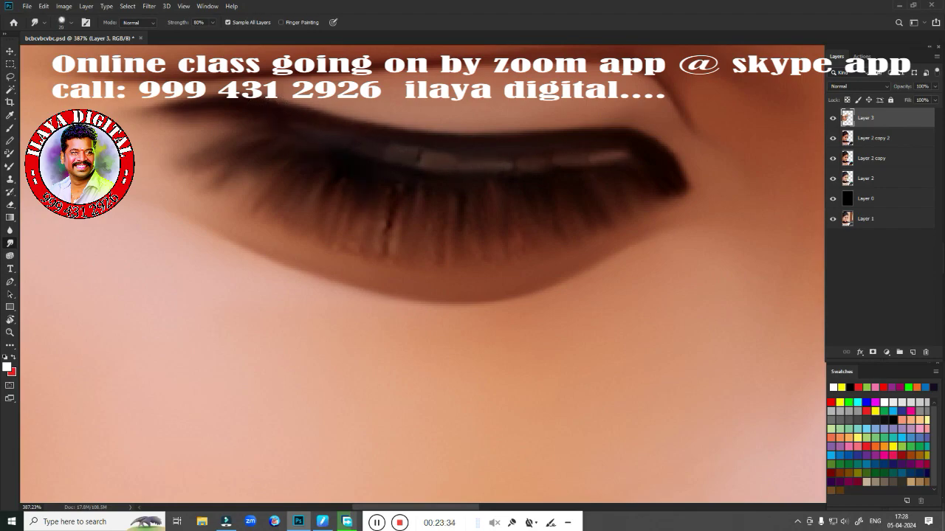
mouse_move(387, 221)
left_mouse_down()
mouse_move(428, 194)
mouse_move(428, 221)
left_mouse_up()
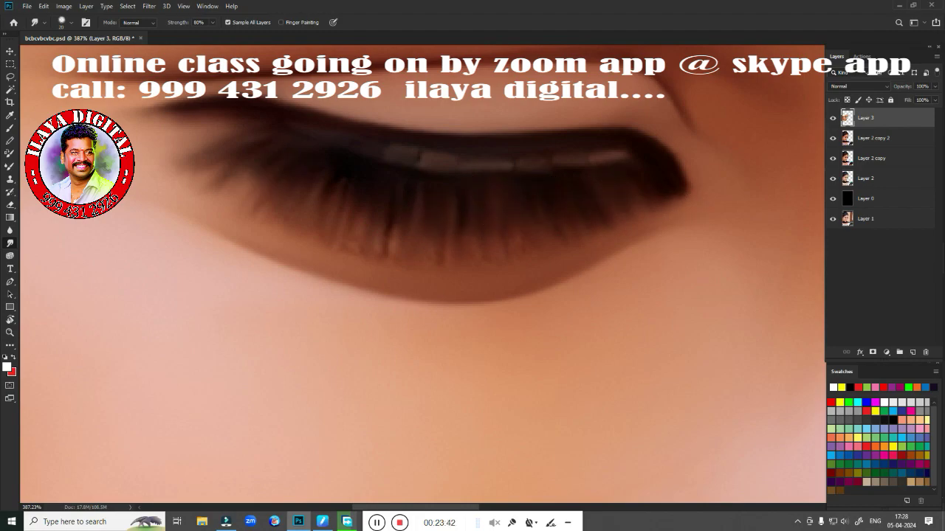
left_click_drag(248, 219, 414, 244)
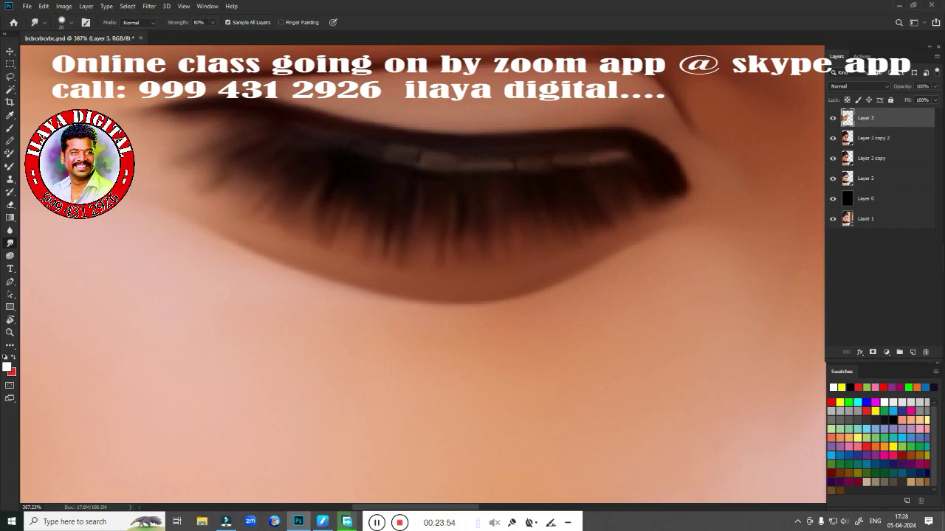
scroll(356, 307, "down", 3)
scroll(357, 308, "down", 3)
Smudge the bindi into an even dark dot
scroll(357, 307, "down", 1)
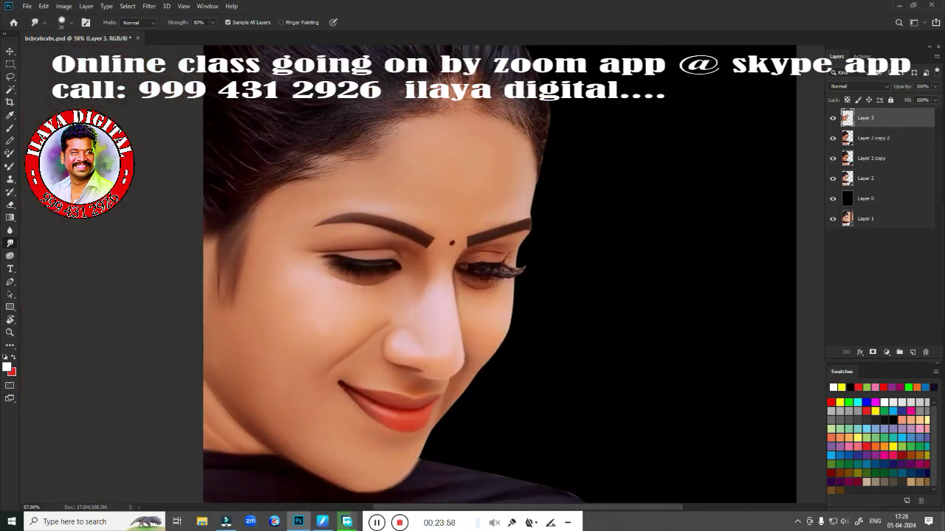
scroll(553, 286, "up", 5)
scroll(554, 286, "down", 1)
scroll(553, 287, "up", 1)
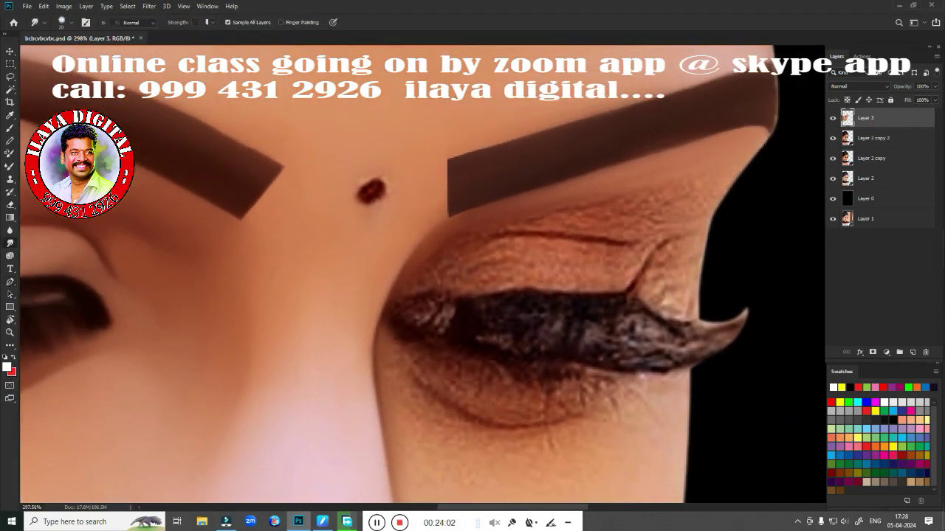
left_click_drag(370, 191, 370, 190)
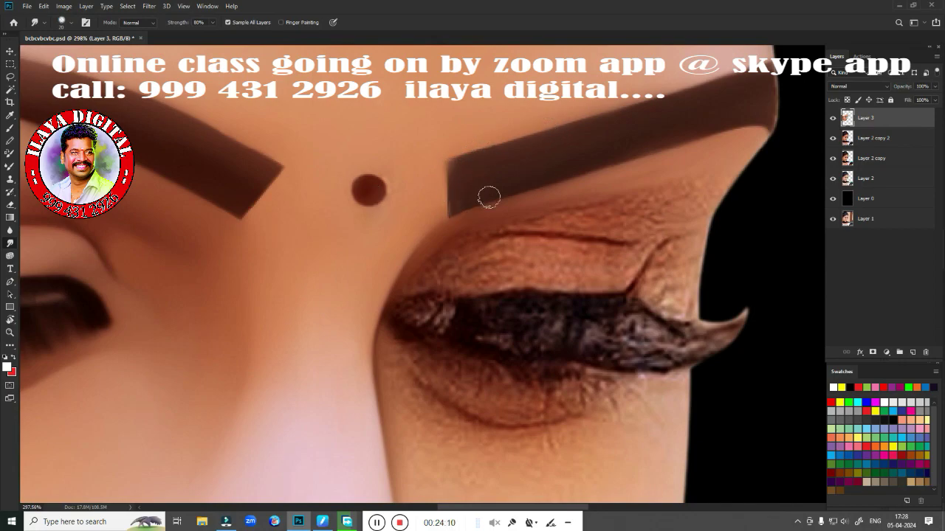
Draw a pen path around the cheek below the other eye and make it a selection
scroll(402, 130, "down", 2)
key("p")
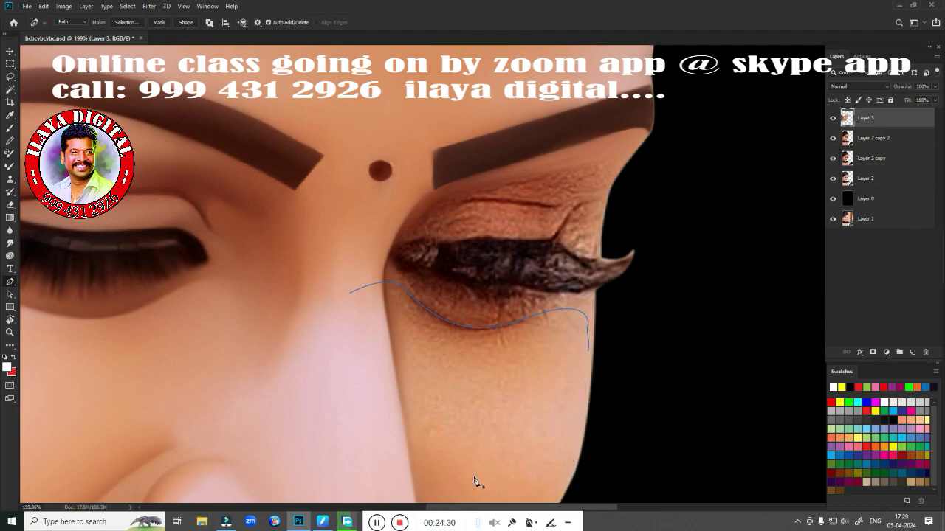
left_click_drag(447, 472, 433, 466)
left_click(313, 401)
key("ctrl+Return")
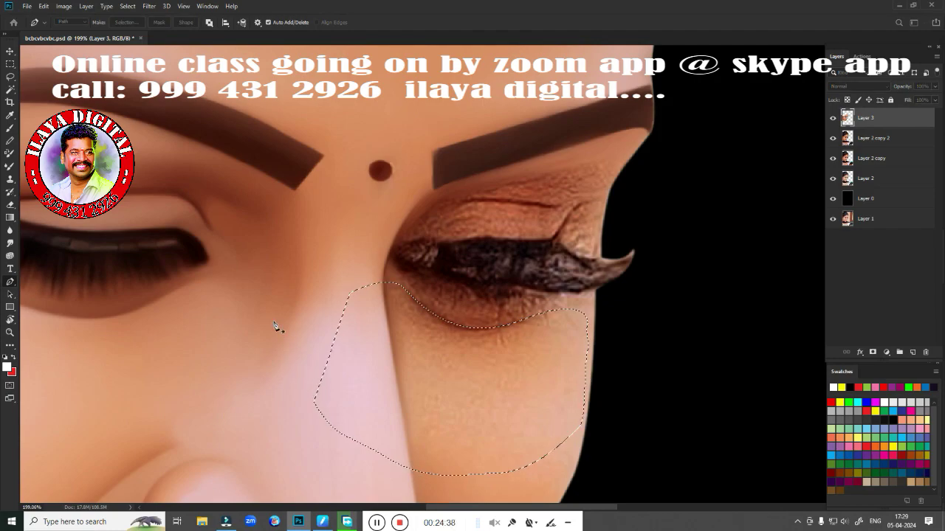
scroll(557, 337, "up", 3)
scroll(500, 291, "down", 1)
Feather the cheek selection by 1.5 px, blend and smudge the skin smooth, then deselect
key("b")
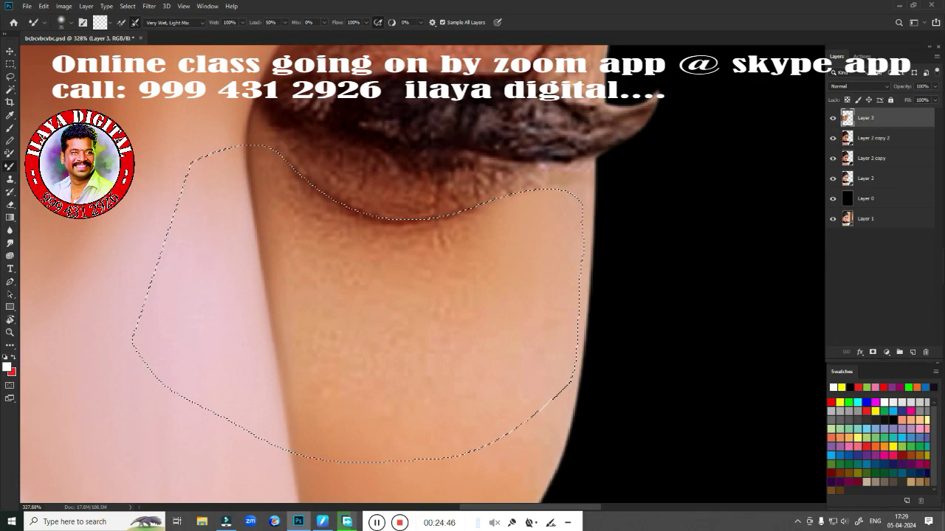
left_click_drag(416, 211, 297, 191)
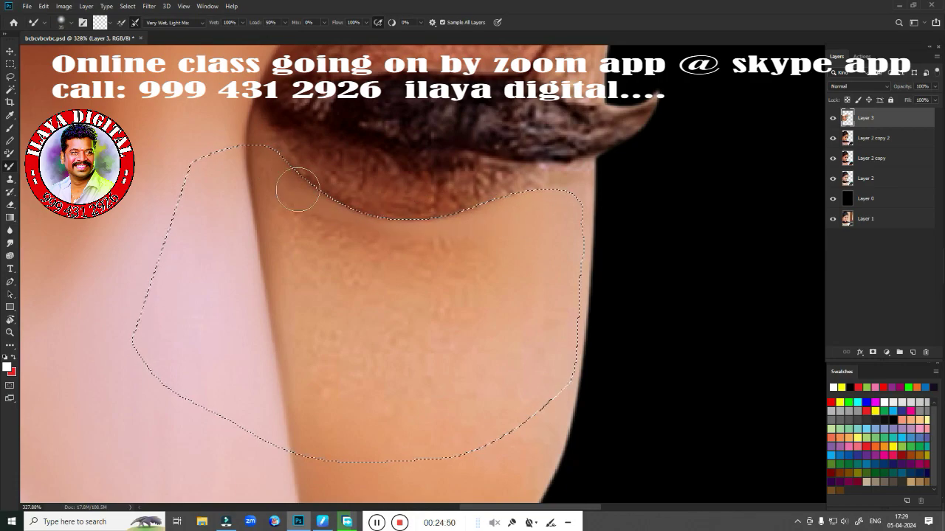
key("shift+F6")
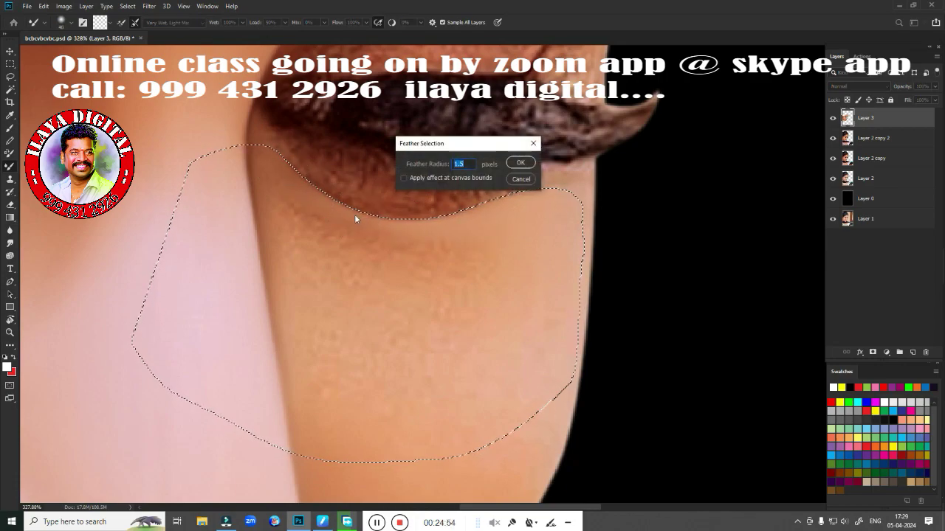
key("Return")
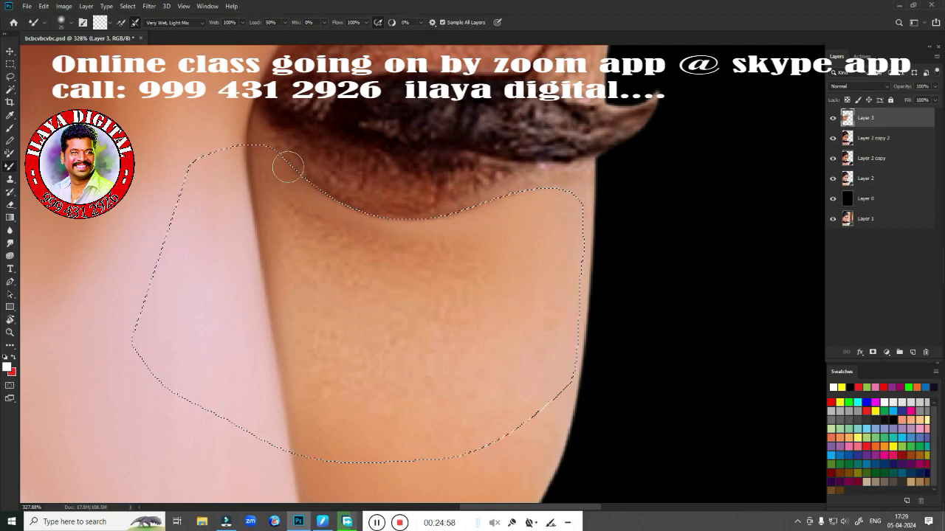
key("r")
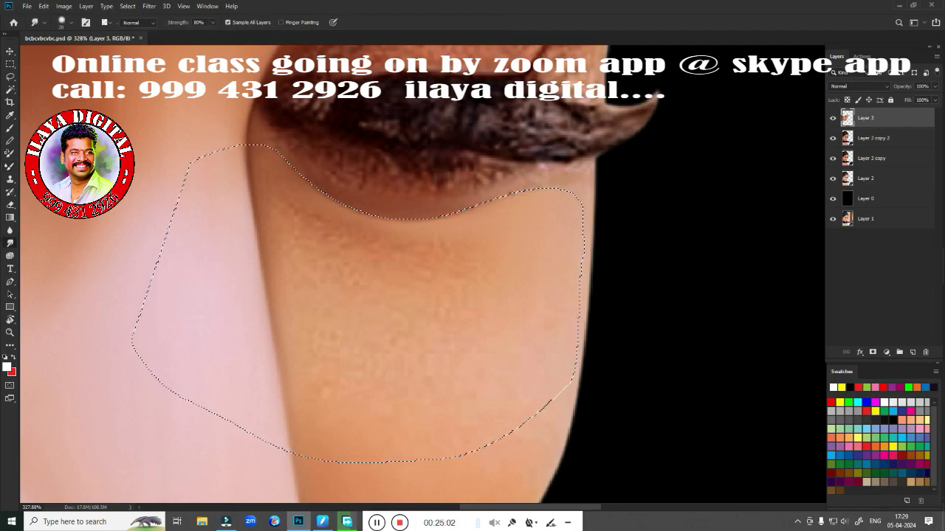
left_click_drag(513, 193, 304, 177)
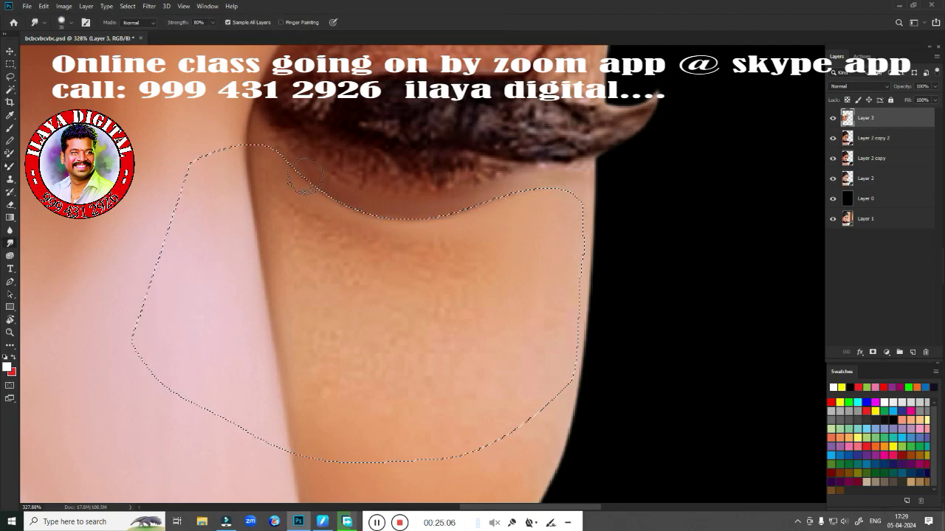
key("ctrl+d")
scroll(446, 263, "down", 5)
Load the face as a selection from the layer thumbnail, then zoom in on the eye
scroll(471, 315, "up", 2)
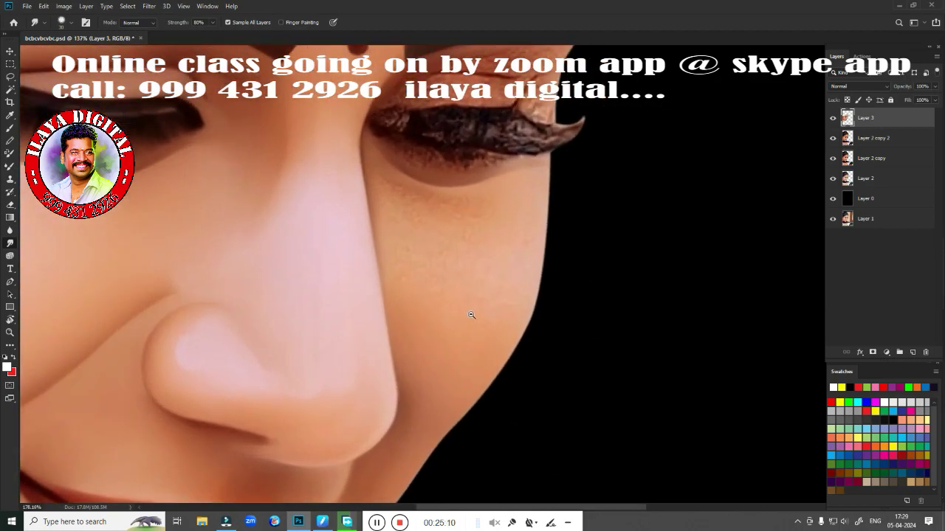
left_click(848, 183, "ctrl")
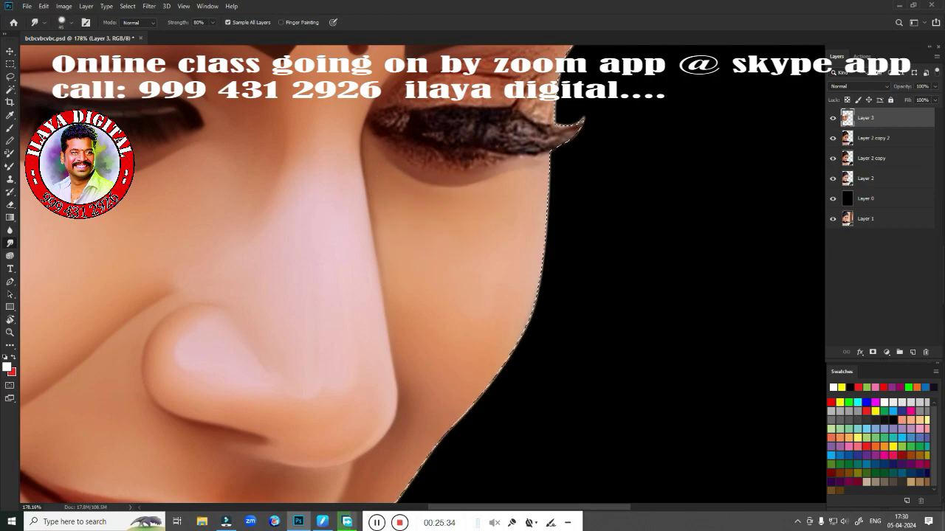
scroll(475, 259, "up", 2)
scroll(469, 370, "up", 2)
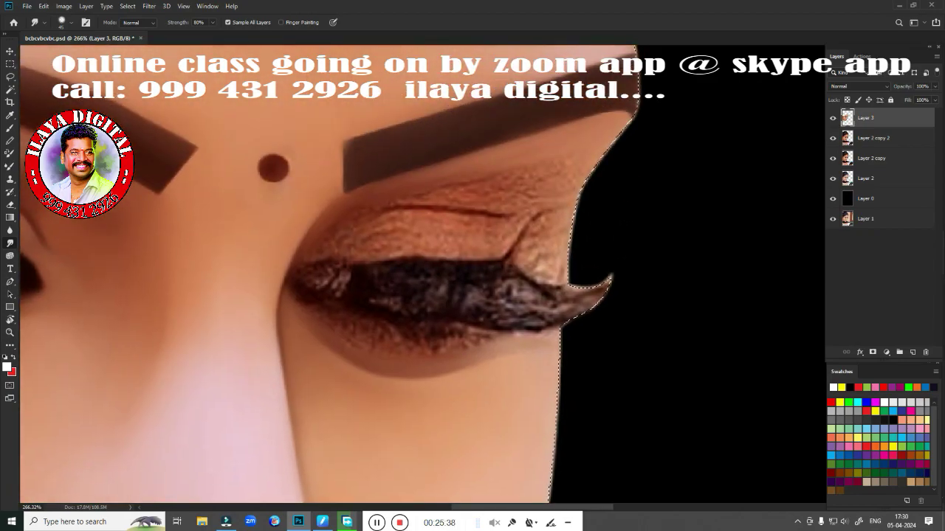
Trace the other eye's upper eyelid between crease and lash line with a closed pen path
key("p")
left_click(293, 269)
left_click_drag(348, 219, 400, 210)
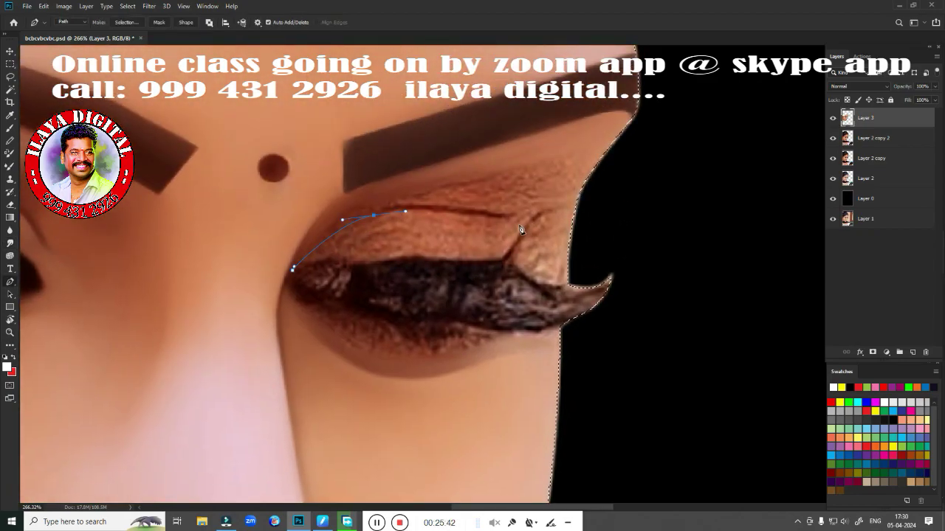
mouse_move(534, 228)
left_mouse_down()
mouse_move(545, 242)
mouse_move(591, 207)
left_mouse_up()
left_click(562, 261)
left_click_drag(623, 171, 626, 148)
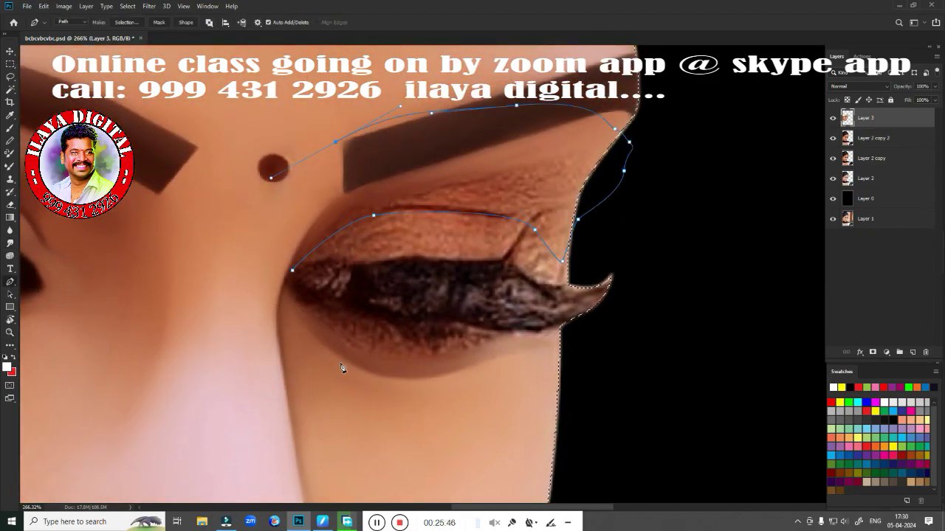
key("ctrl+z")
key("ctrl+z")
key("ctrl+z")
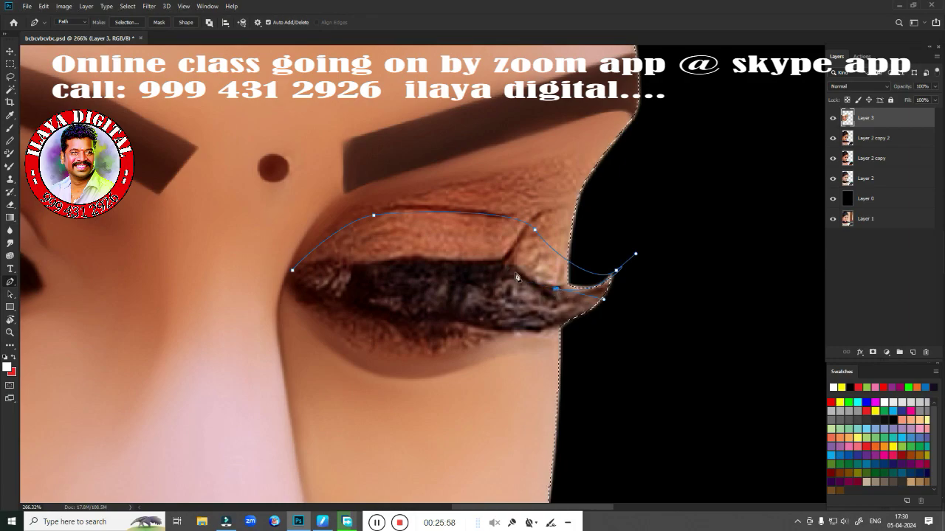
left_click_drag(518, 272, 501, 265)
left_click_drag(365, 263, 319, 278)
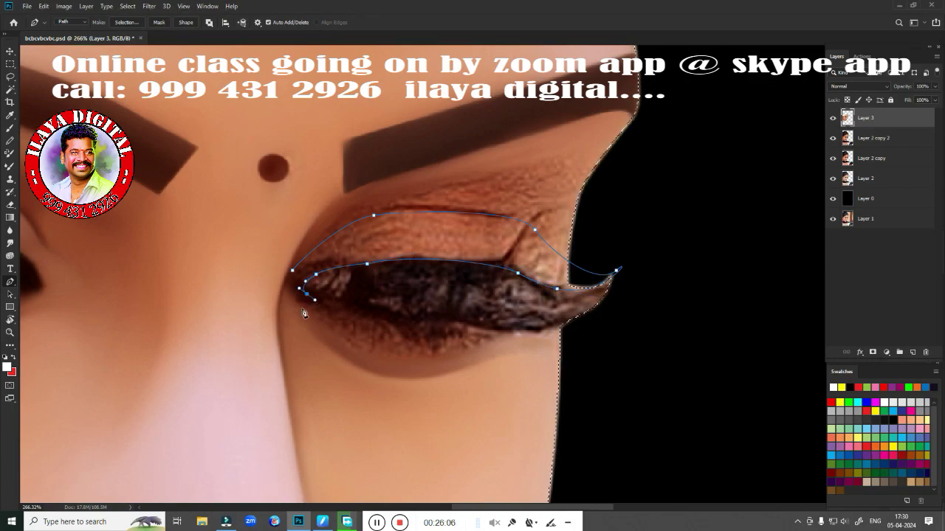
left_click(292, 270)
Convert the eyelid path into a selection feathered by 1.5 pixels
key("ctrl+Return")
key("shift+F6")
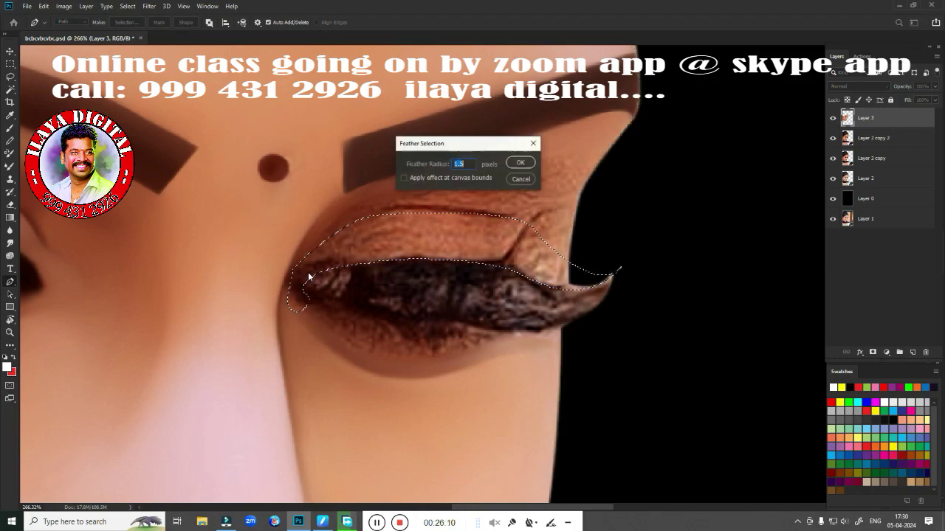
key("Return")
Blend the wrinkled eyelid with the Mixer Brush, then smudge the lashes and eyelid skin smooth
key("b")
left_click_drag(462, 257, 401, 264)
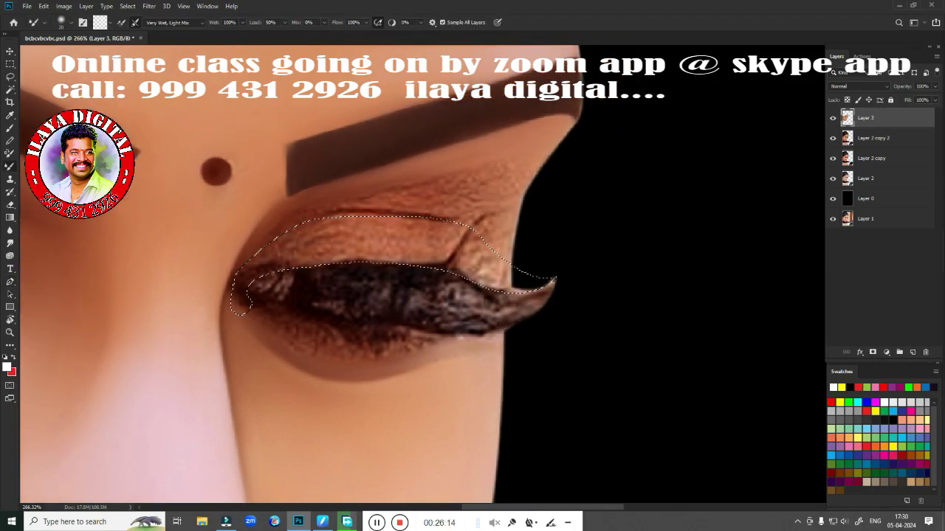
left_click_drag(456, 242, 374, 255)
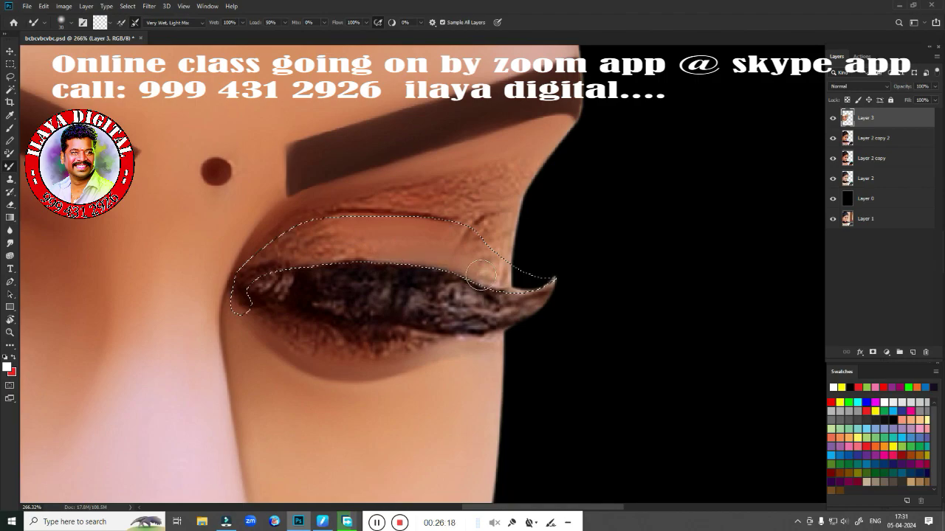
left_click_drag(470, 237, 287, 243)
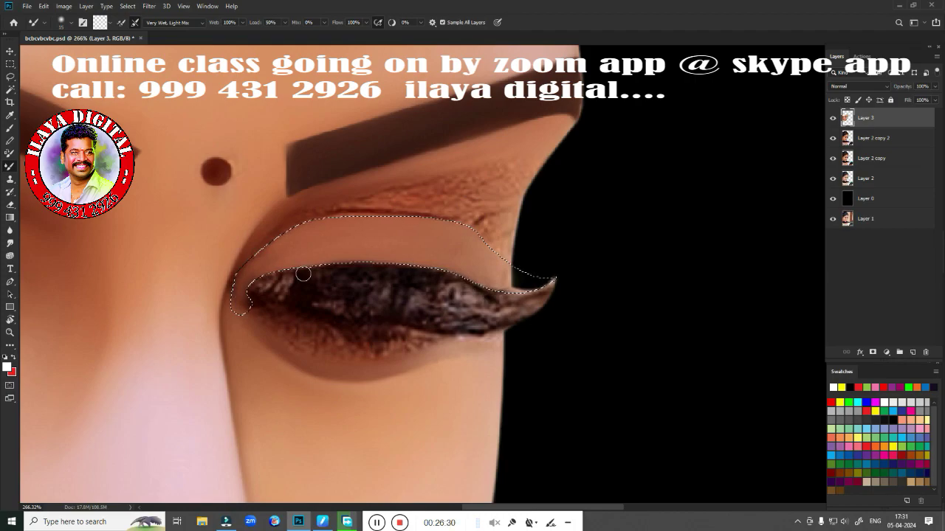
key("r")
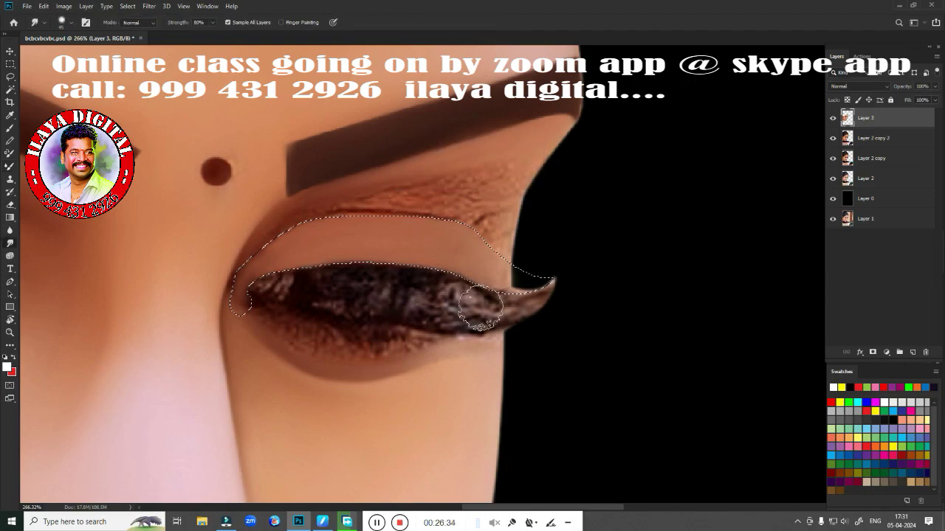
left_click_drag(480, 307, 452, 302)
mouse_move(494, 233)
left_mouse_down()
mouse_move(428, 189)
mouse_move(459, 228)
left_mouse_up()
left_click_drag(355, 208, 272, 251)
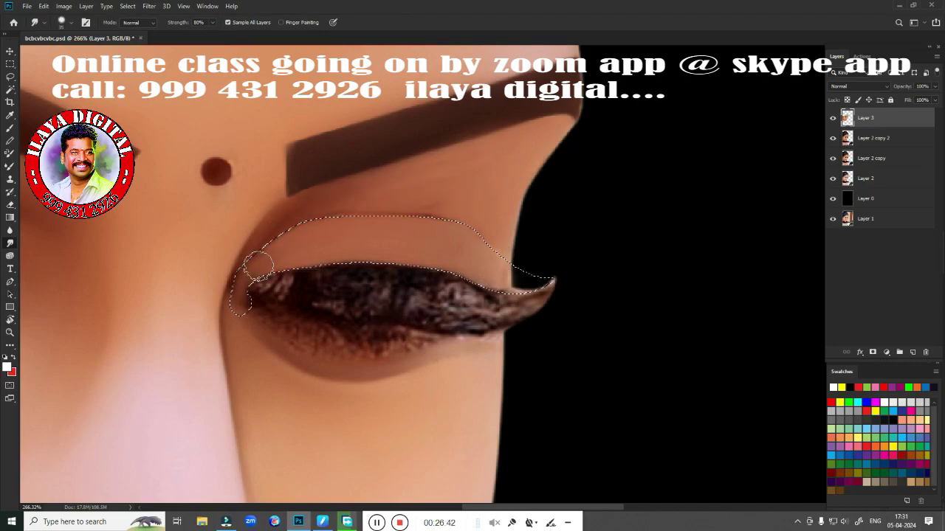
Set the Mixer Brush paint colour to dark maroon and fit the image on screen
key("b")
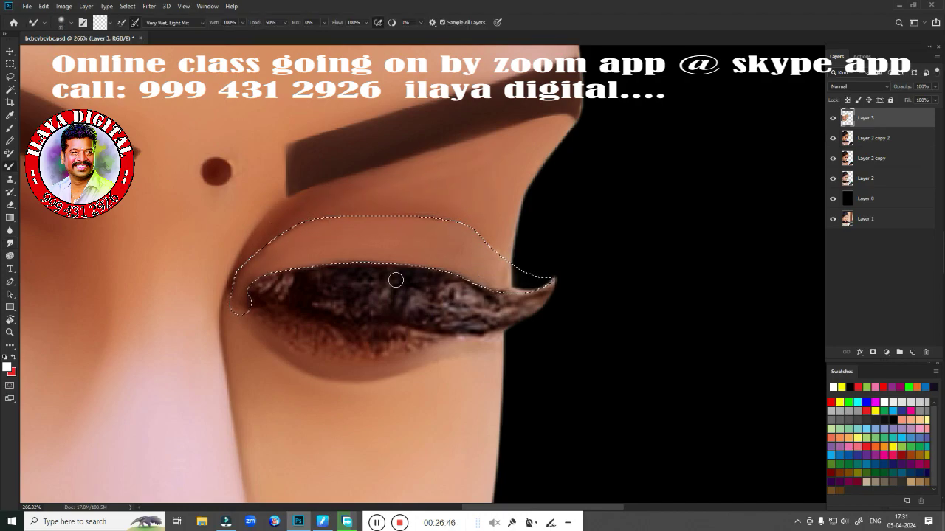
left_click(100, 22)
left_click(645, 449)
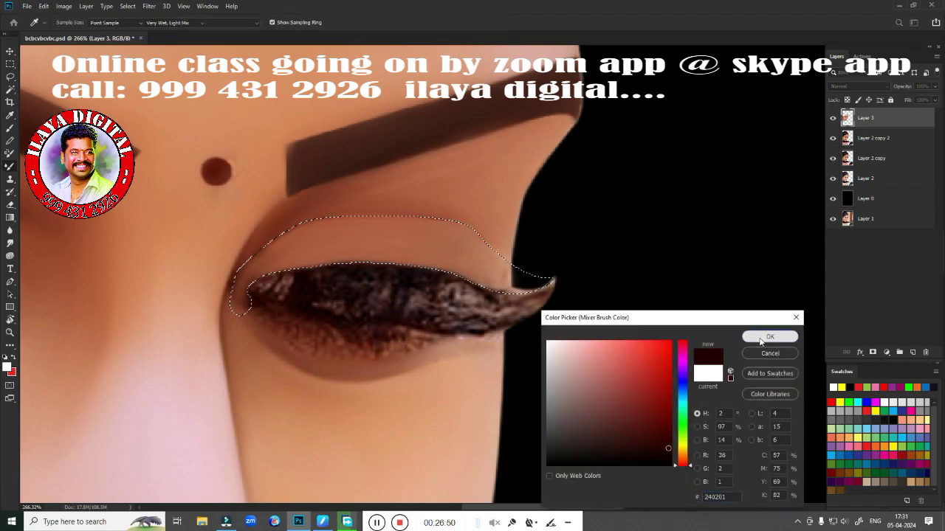
left_click(770, 333)
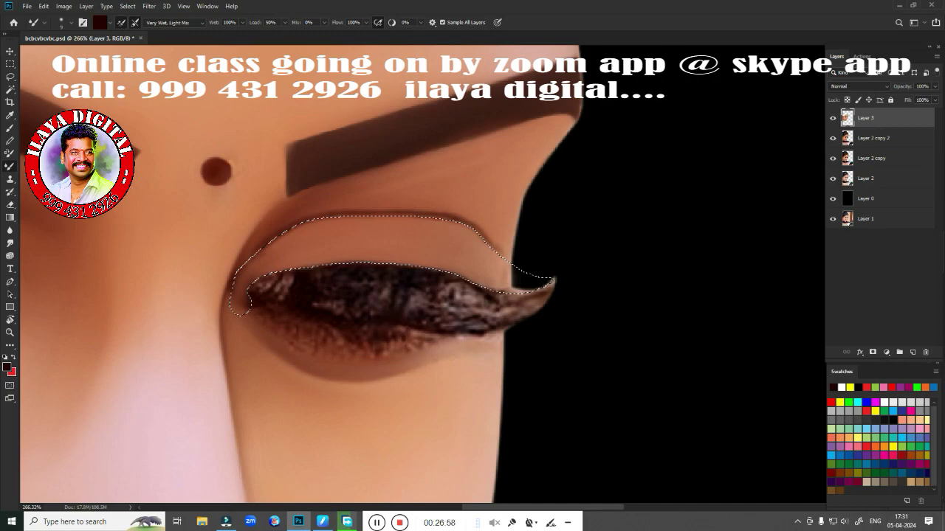
key("r")
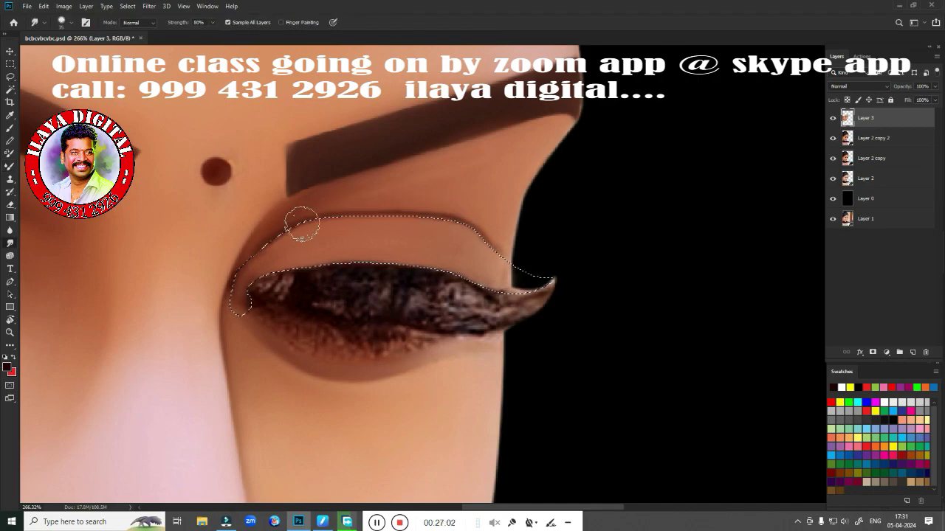
left_click_drag(269, 275, 343, 164)
key("b")
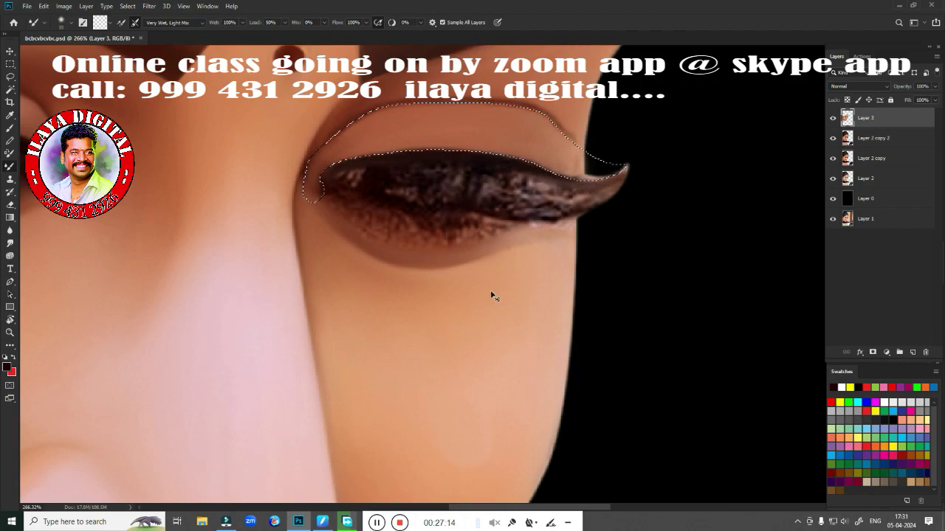
key("ctrl+0")
Smudge the other eye's lashes smooth from the inner corner to the outer tip
left_click(413, 310)
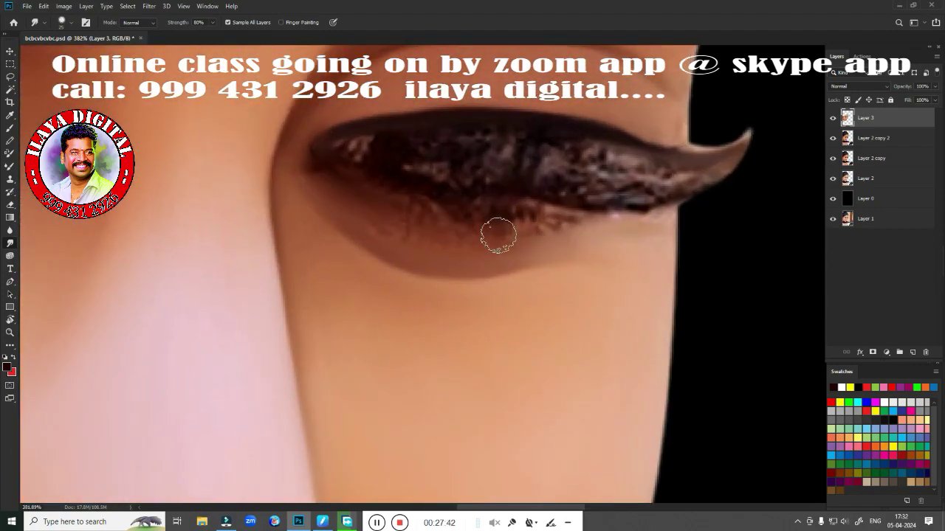
left_click_drag(497, 232, 436, 213)
mouse_move(479, 254)
left_mouse_down()
mouse_move(565, 247)
mouse_move(554, 232)
mouse_move(540, 251)
left_mouse_up()
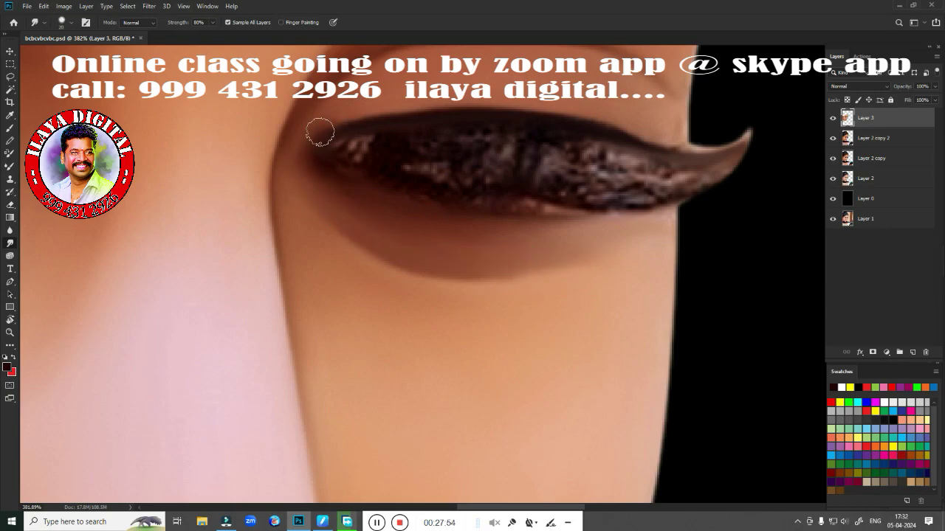
mouse_move(654, 172)
left_mouse_down()
mouse_move(563, 139)
mouse_move(574, 167)
mouse_move(707, 174)
left_mouse_up()
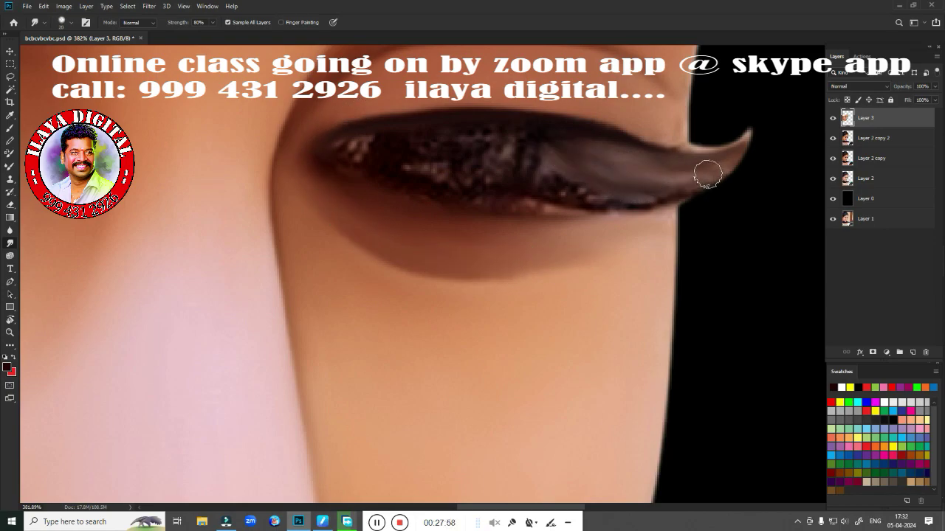
mouse_move(396, 155)
left_mouse_down()
mouse_move(551, 162)
mouse_move(602, 141)
left_mouse_up()
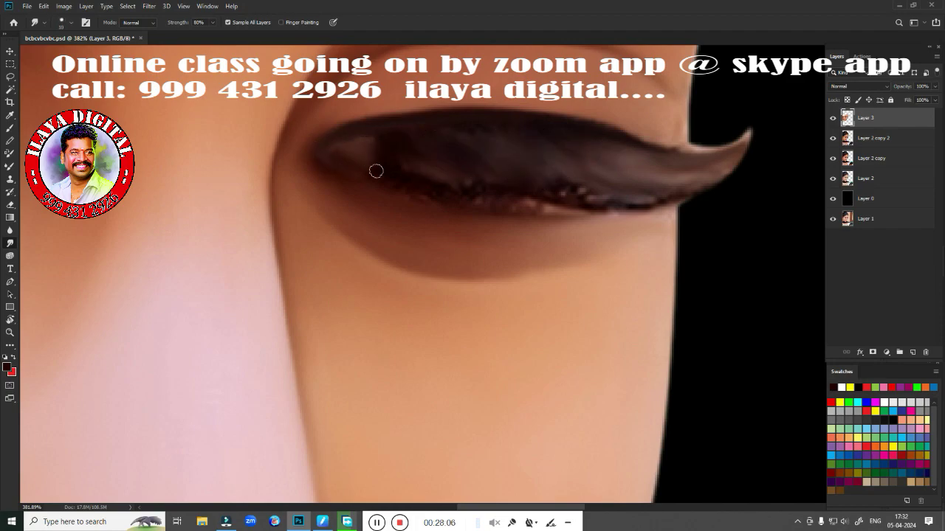
mouse_move(449, 199)
left_mouse_down()
mouse_move(517, 175)
mouse_move(635, 202)
mouse_move(675, 188)
left_mouse_up()
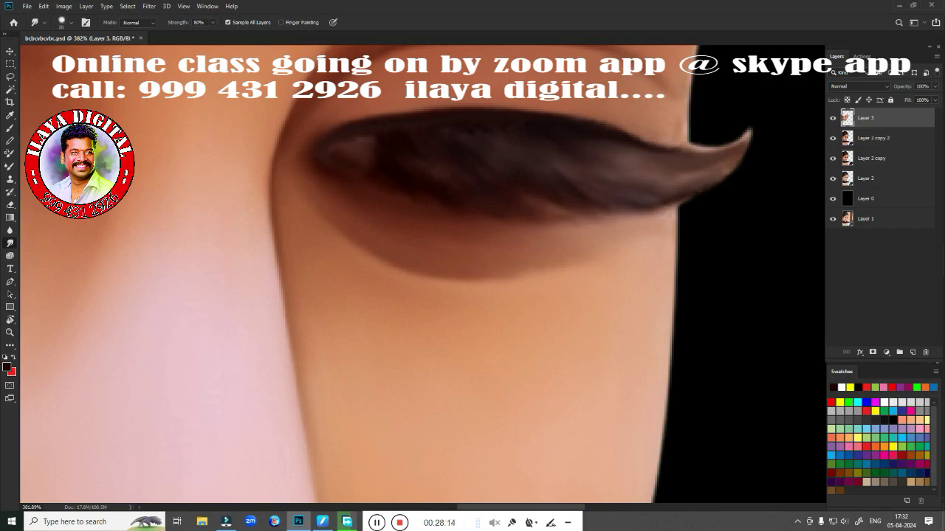
Paint the lashes darker with the Mixer Brush, adding dark streaks to the lower lashes
key("b")
mouse_move(649, 170)
left_mouse_down()
mouse_move(690, 169)
mouse_move(496, 128)
mouse_move(546, 209)
left_mouse_up()
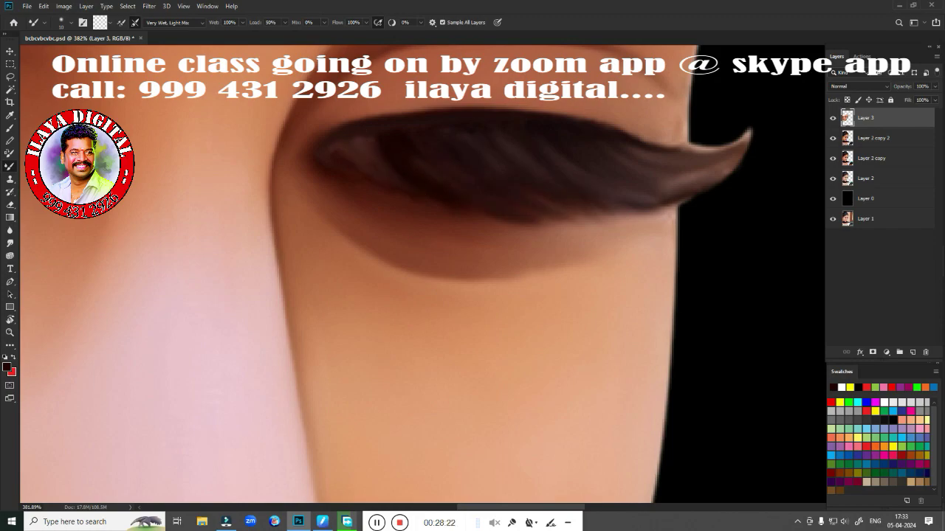
left_click_drag(474, 211, 639, 195)
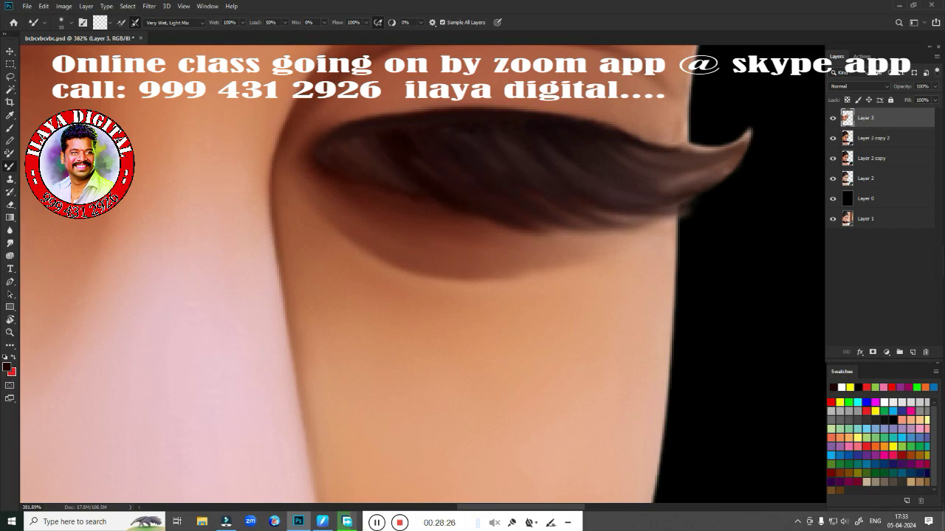
left_click_drag(448, 220, 444, 206)
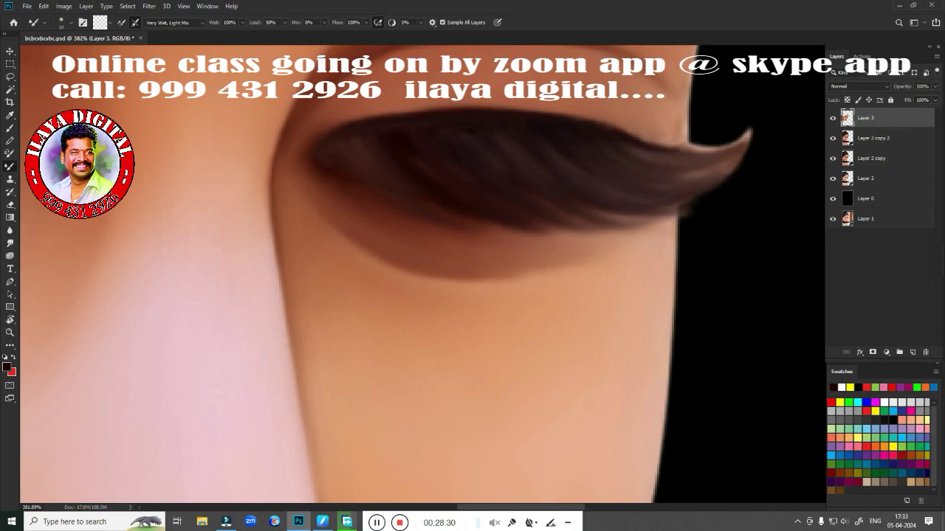
left_click_drag(515, 250, 620, 257)
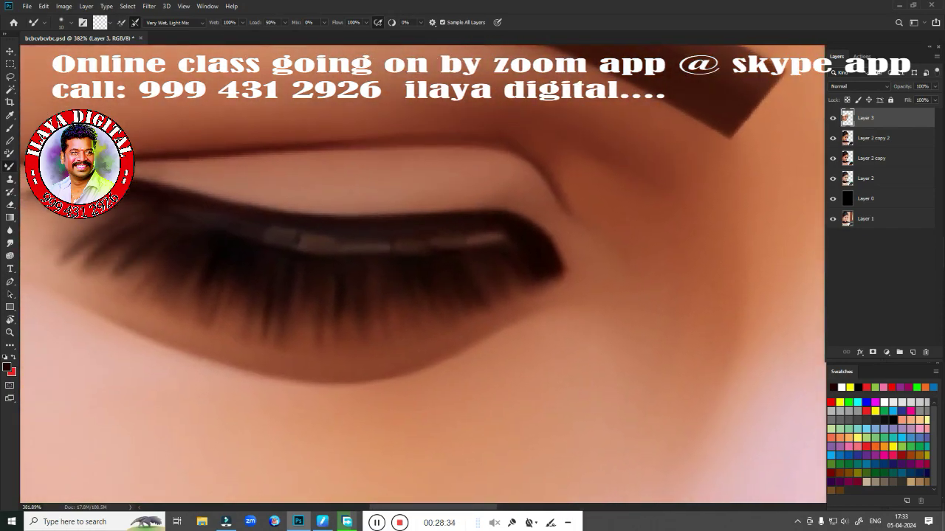
mouse_move(303, 305)
left_mouse_down()
mouse_move(368, 325)
mouse_move(463, 309)
left_mouse_up()
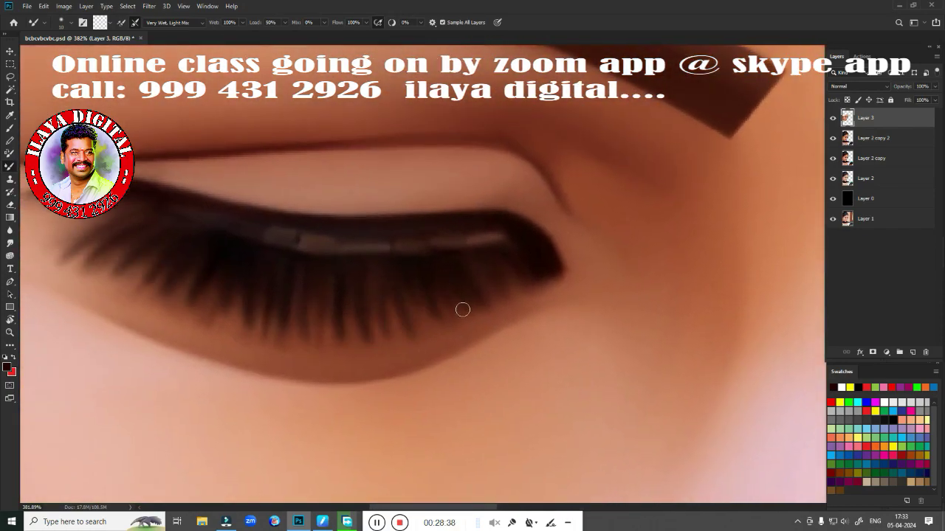
left_click_drag(332, 281, 517, 281)
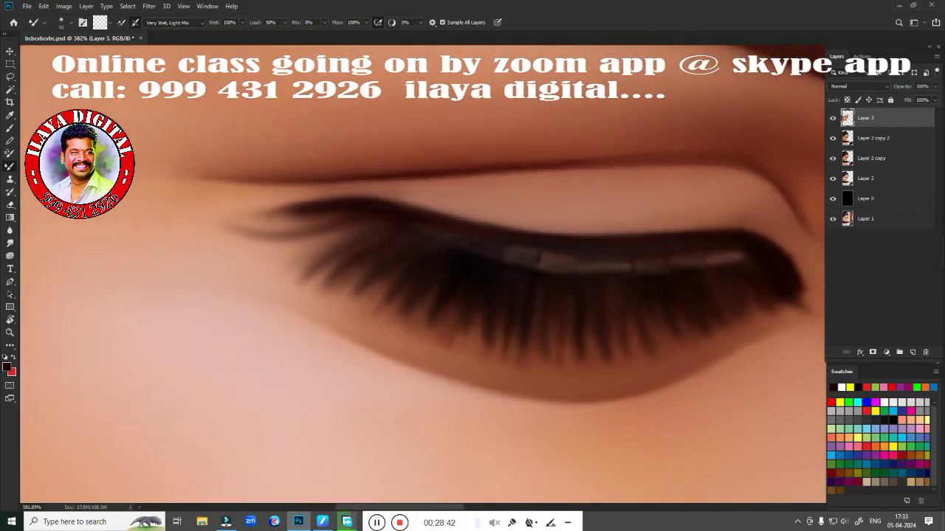
Switch to the Smudge tool with a 125 brush and clear the selection
scroll(237, 229, "down", 10)
left_click_drag(237, 229, 237, 226)
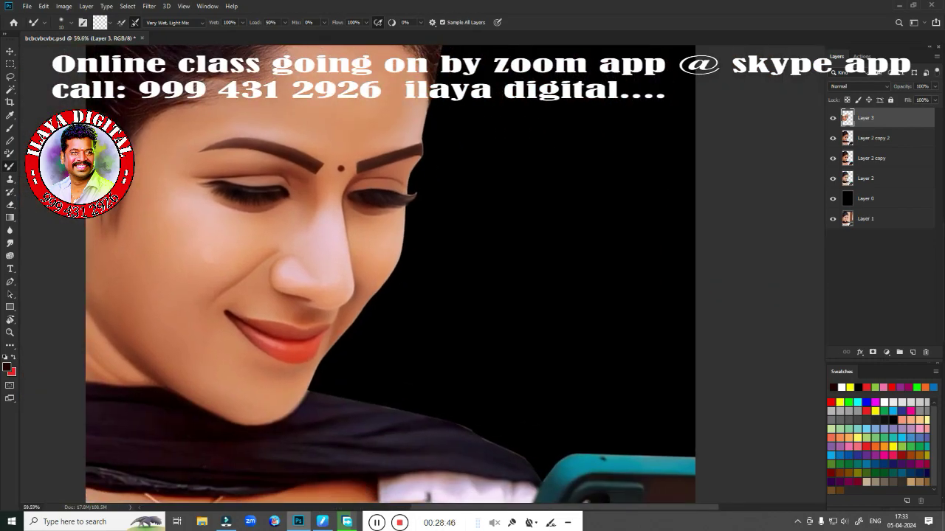
scroll(269, 249, "down", 3)
scroll(415, 261, "up", 4)
scroll(480, 243, "up", 2)
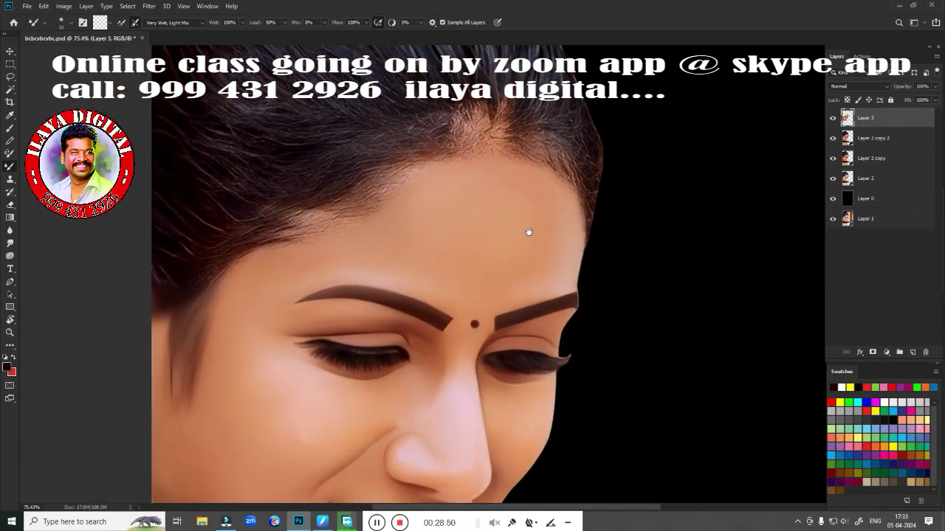
scroll(527, 232, "up", 2)
left_click(847, 117, "ctrl")
left_click_drag(374, 327, 453, 327)
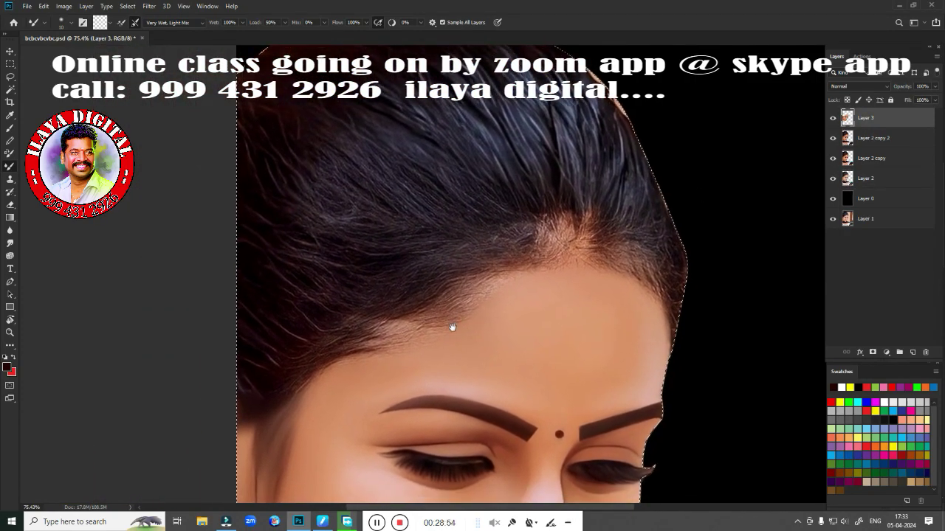
key("r")
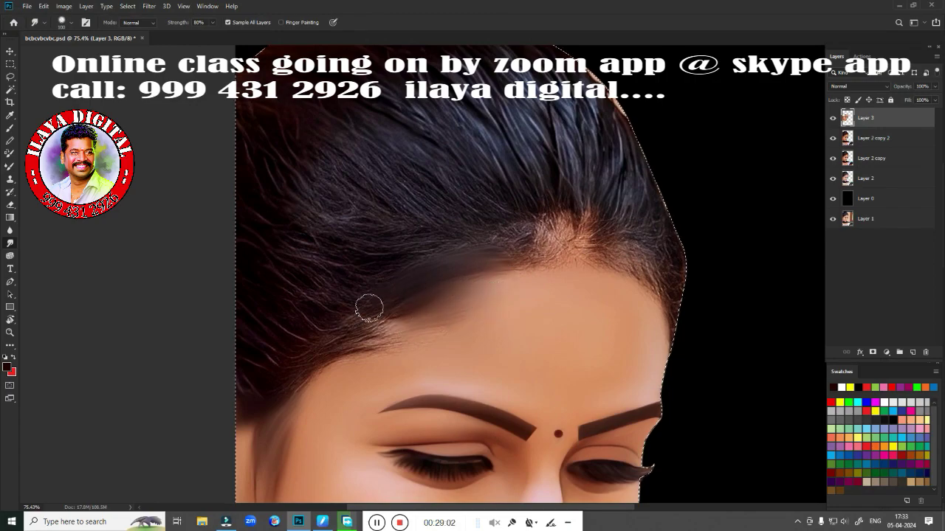
key("bracketright")
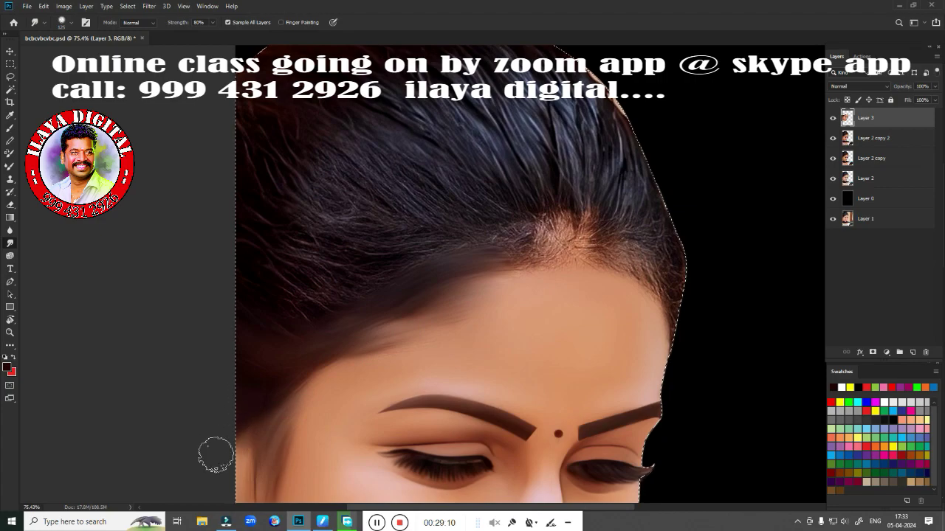
key("ctrl+d")
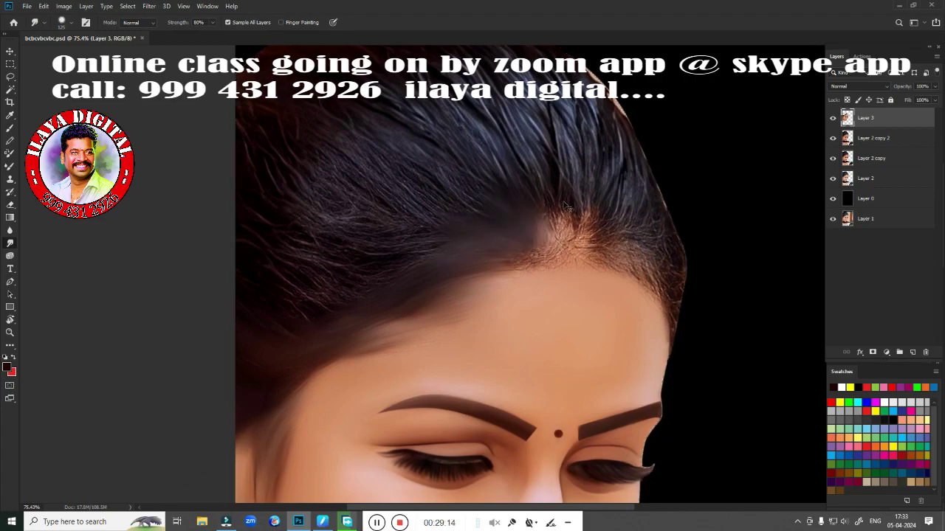
Smudge the hairline and right-side hair edges into smooth, soft strands
mouse_move(559, 220)
left_mouse_down()
mouse_move(601, 196)
mouse_move(623, 235)
left_mouse_up()
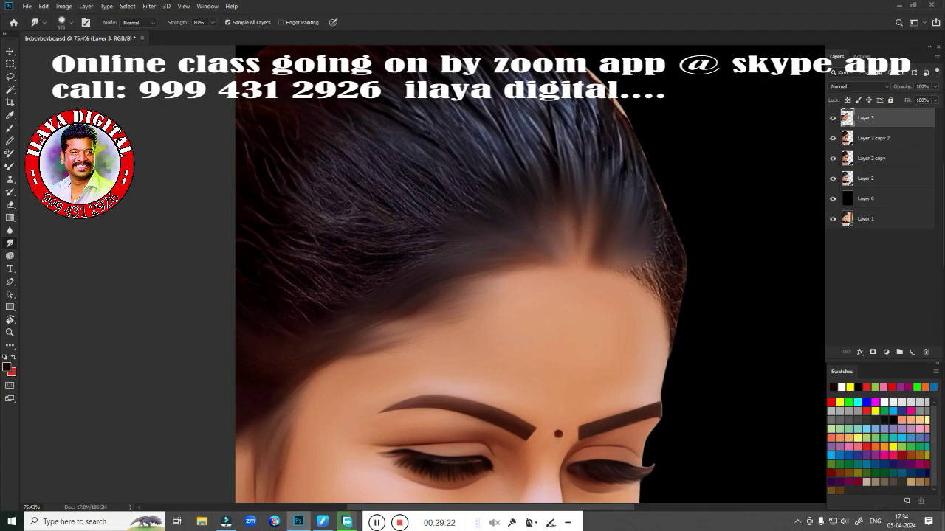
left_click_drag(594, 246, 436, 251)
left_click_drag(487, 173, 529, 345)
mouse_move(484, 262)
left_mouse_down()
mouse_move(495, 271)
mouse_move(500, 337)
mouse_move(655, 411)
left_mouse_up()
left_click_drag(561, 111, 613, 192)
left_click_drag(583, 140, 617, 222)
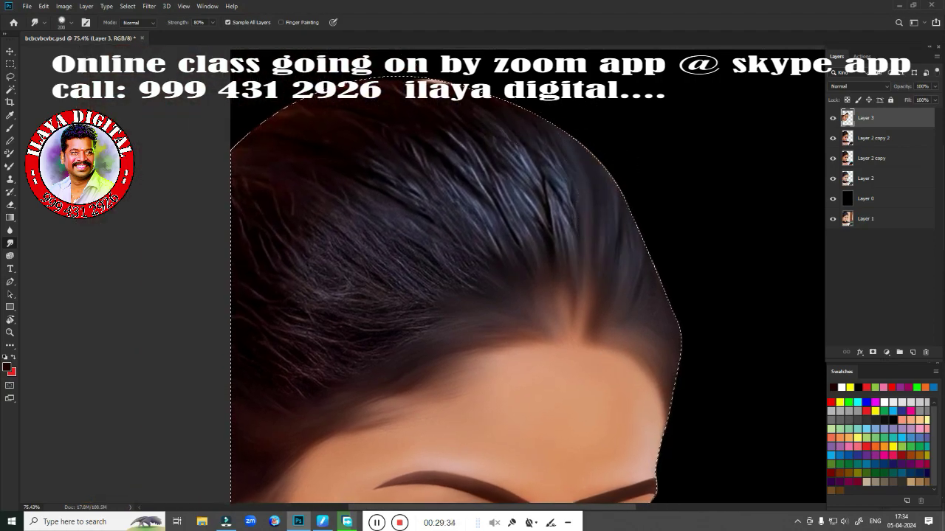
Smooth the grey wisps on the left and top-left hair, up to the crown and parting
left_click_drag(296, 103, 235, 152)
left_click_drag(266, 265, 354, 325)
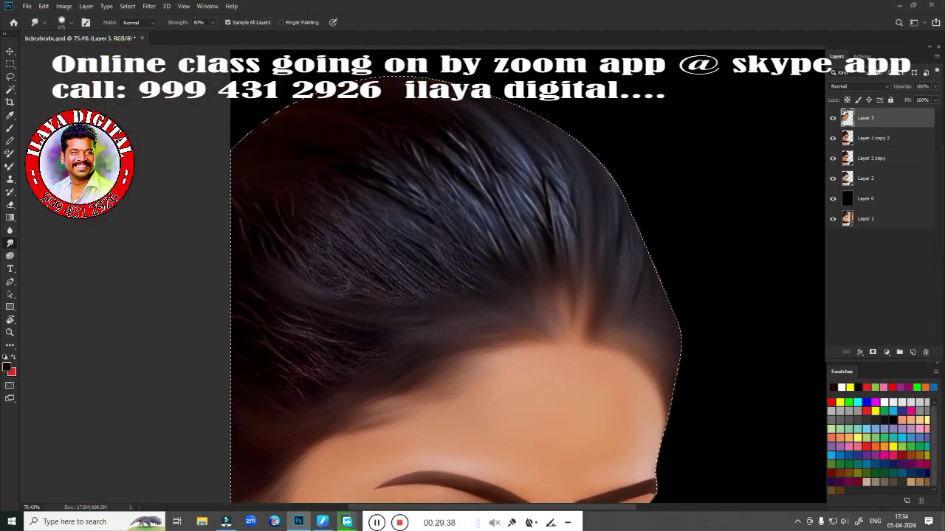
left_click_drag(331, 379, 221, 185)
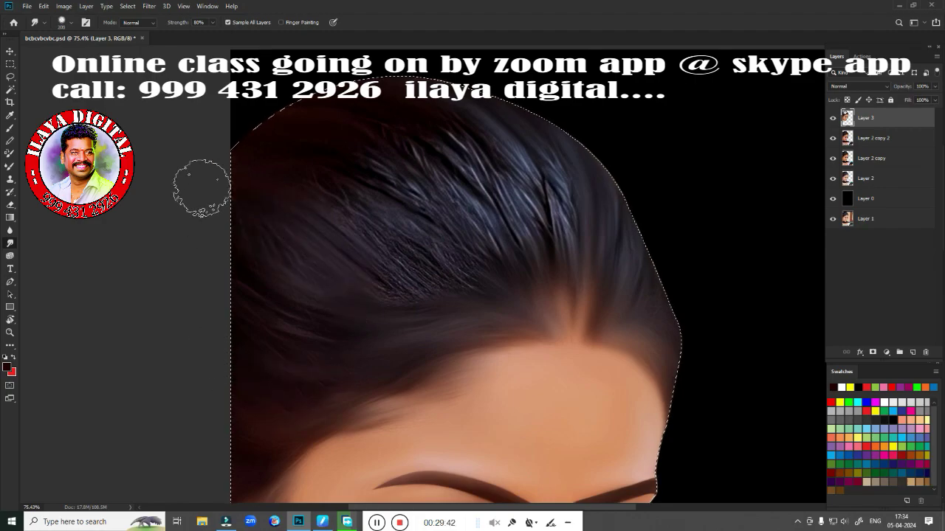
left_click_drag(329, 199, 436, 290)
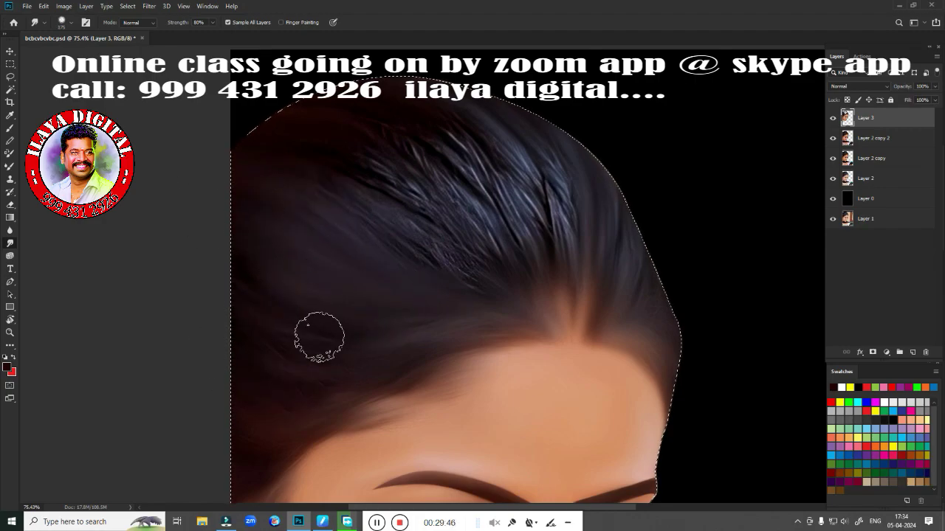
mouse_move(401, 190)
left_mouse_down()
mouse_move(537, 167)
mouse_move(558, 249)
mouse_move(516, 259)
mouse_move(366, 193)
mouse_move(404, 249)
left_mouse_up()
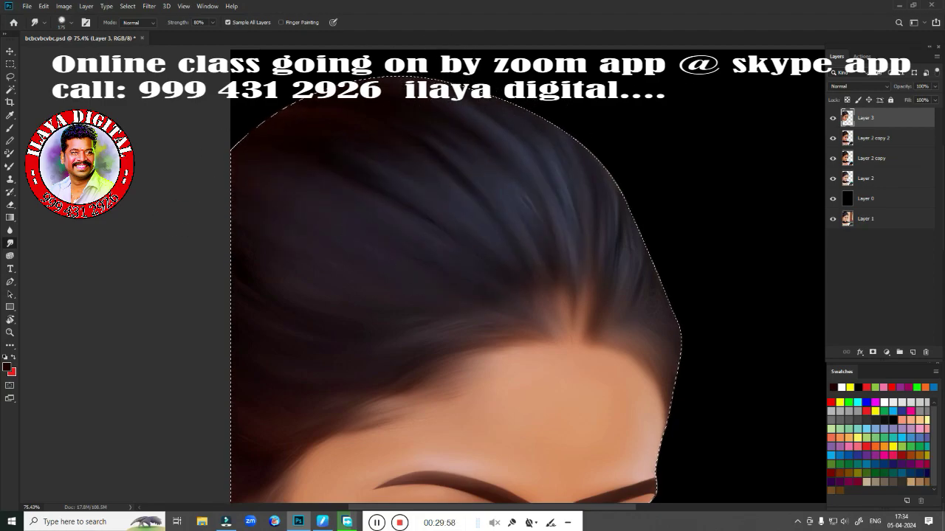
left_click_drag(558, 280, 583, 324)
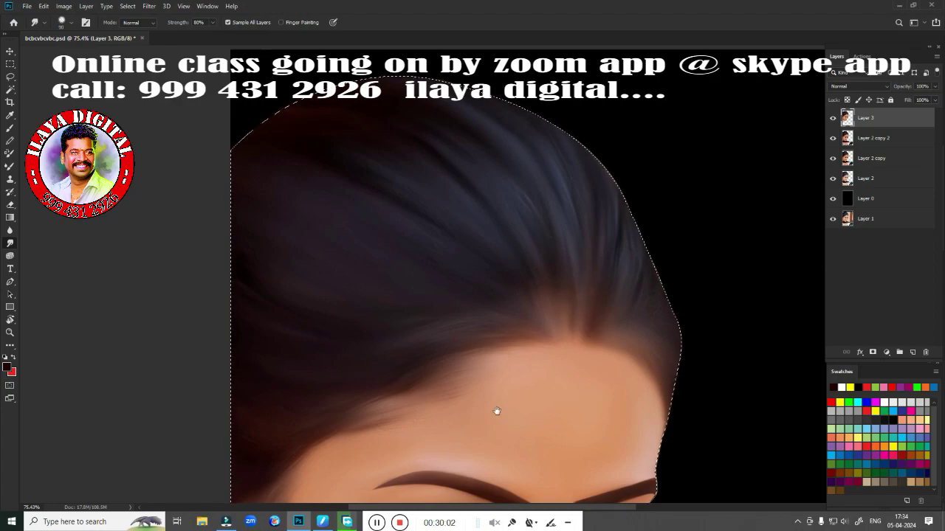
scroll(495, 411, "down", 3)
scroll(496, 411, "up", 3)
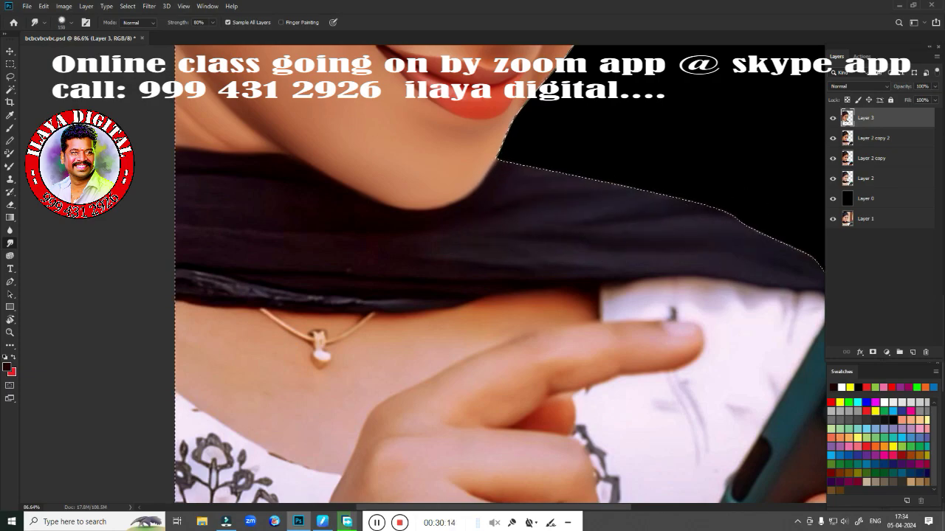
Smudge the glossy highlight on the black cloth fold at the neck
left_click_drag(325, 288, 181, 290)
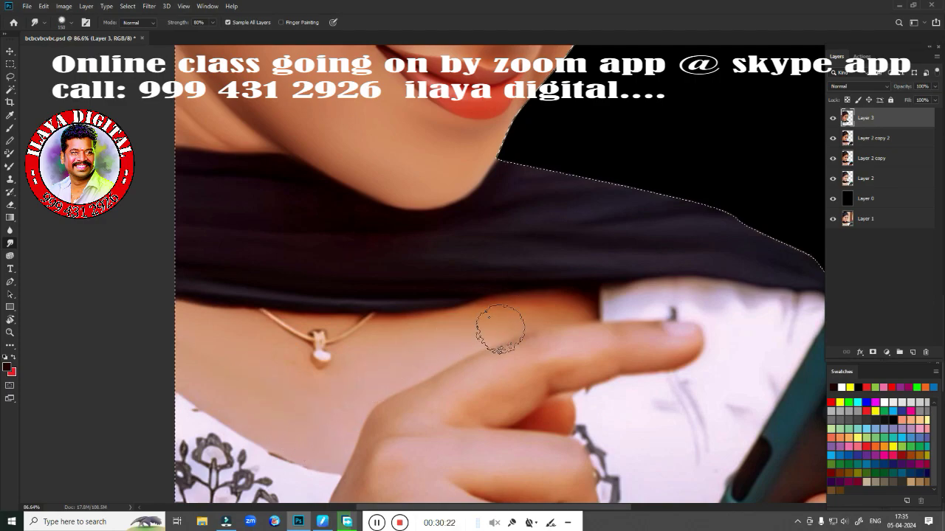
scroll(761, 305, "down", 2)
mouse_move(760, 305)
left_mouse_down()
mouse_move(371, 183)
mouse_move(492, 148)
left_mouse_up()
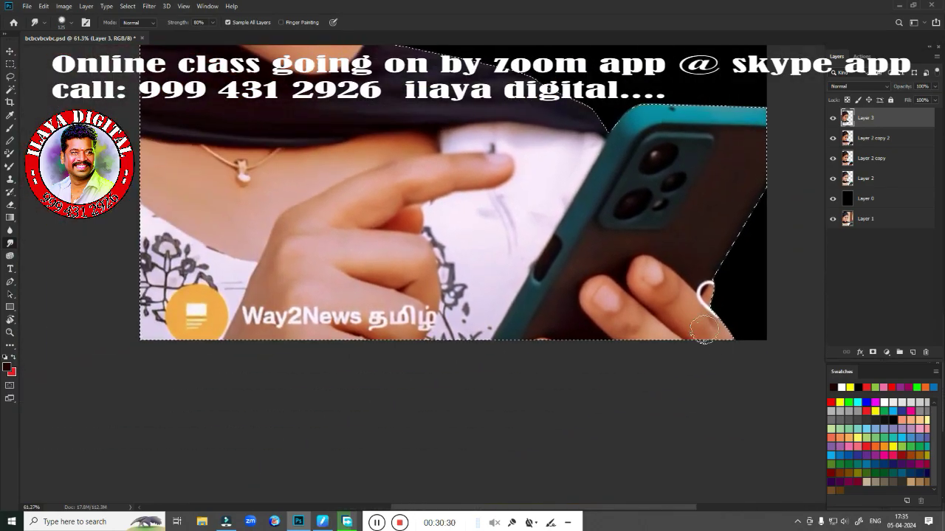
Smudge away the Way2News text, orange icon, floral print and dark shirt marks into white
mouse_move(341, 308)
left_mouse_down()
mouse_move(332, 319)
mouse_move(426, 314)
left_mouse_up()
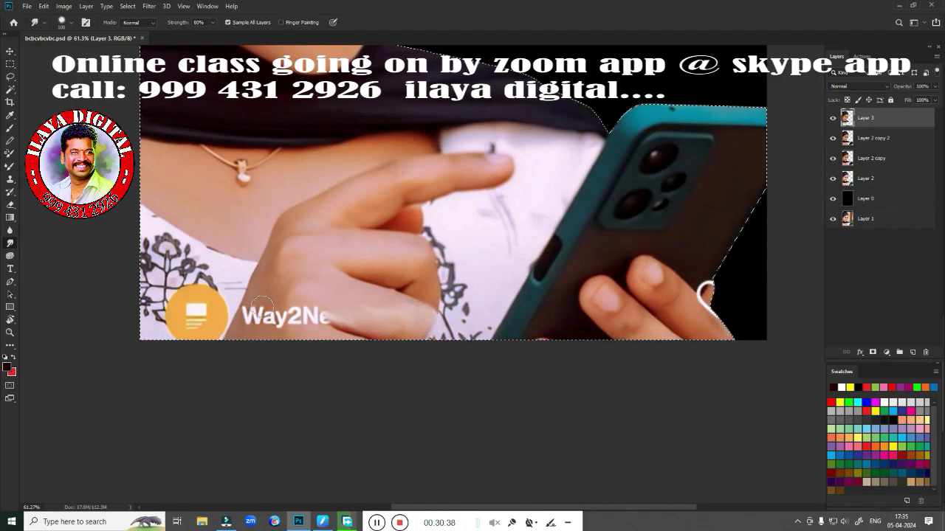
mouse_move(262, 303)
left_mouse_down()
mouse_move(258, 317)
mouse_move(328, 321)
left_mouse_up()
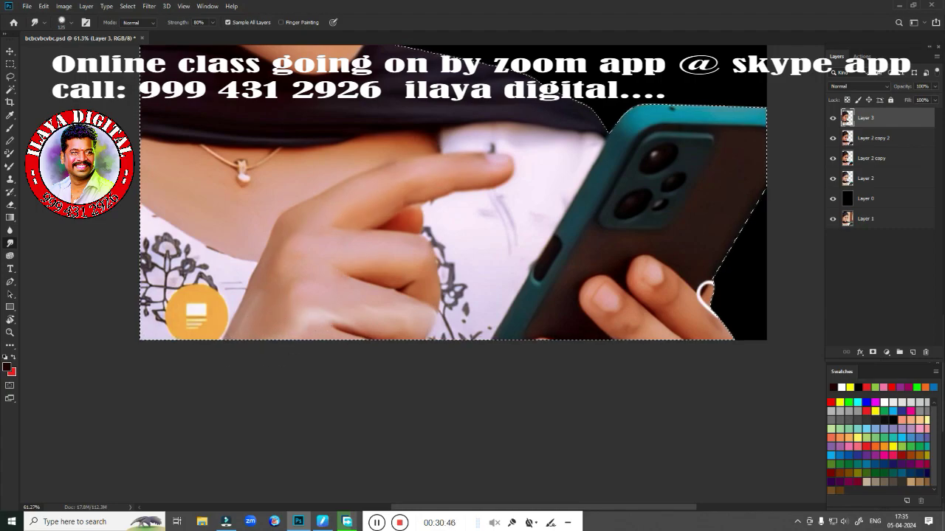
mouse_move(194, 314)
left_mouse_down()
mouse_move(230, 295)
mouse_move(141, 227)
left_mouse_up()
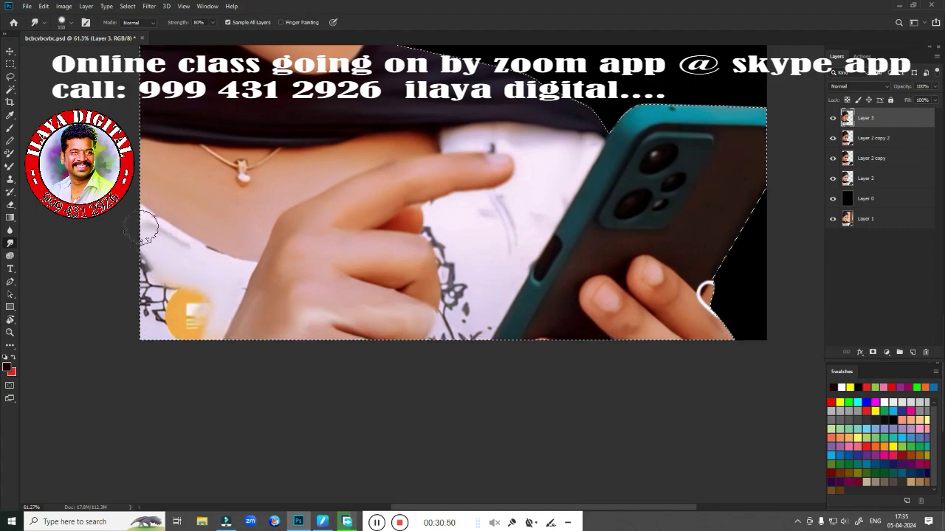
mouse_move(211, 310)
left_mouse_down()
mouse_move(159, 299)
mouse_move(147, 266)
mouse_move(197, 324)
left_mouse_up()
left_click_drag(489, 210, 538, 232)
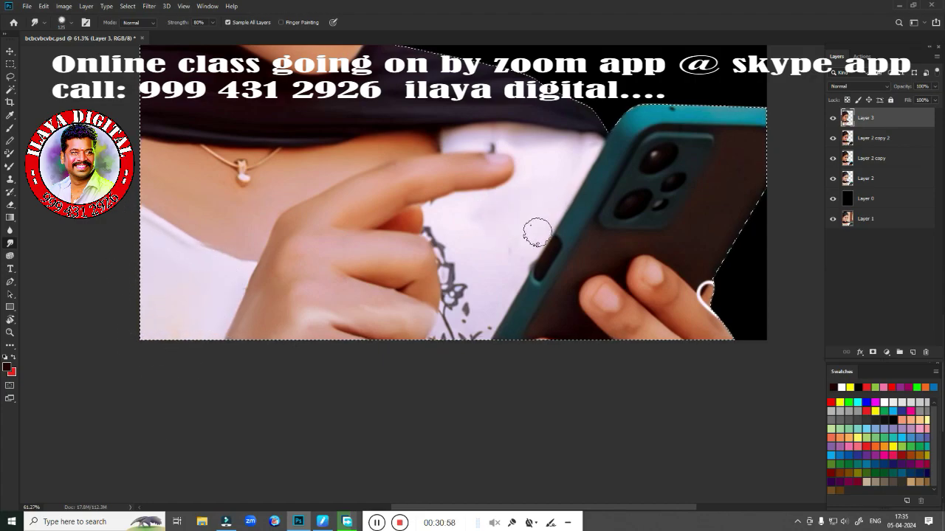
mouse_move(553, 145)
left_mouse_down()
mouse_move(520, 138)
mouse_move(587, 138)
left_mouse_up()
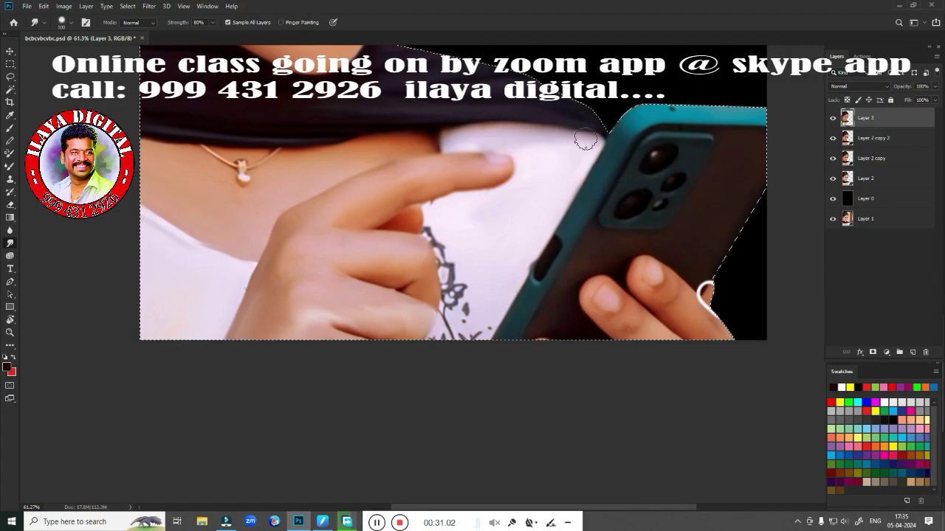
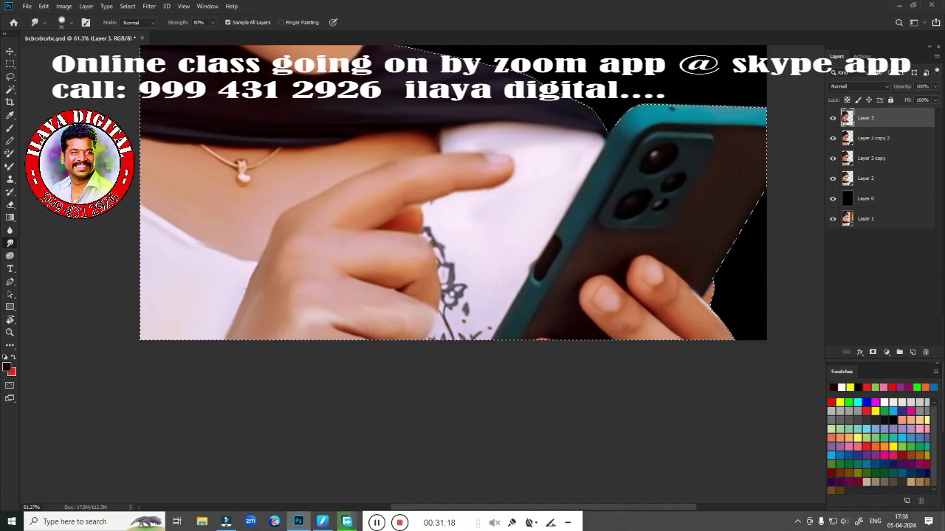
Merge Layer 3 and Layer 2 copy 2 into a single portrait layer
key("ctrl+0")
left_click(880, 140, "ctrl")
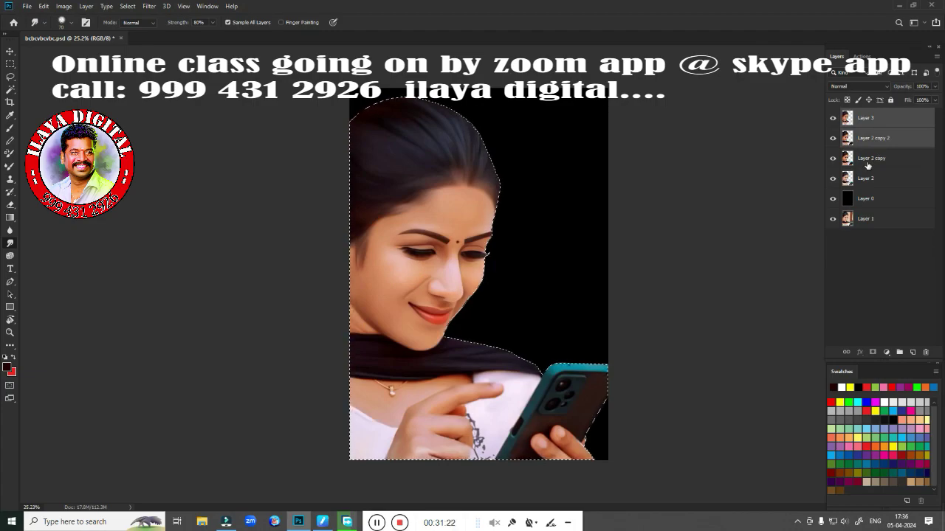
key("ctrl+e")
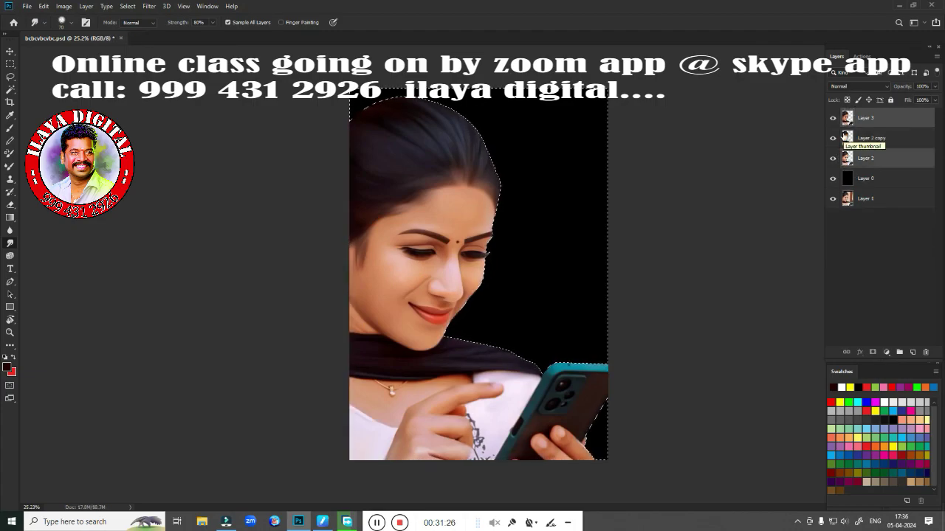
key("shift+F6")
key("Return")
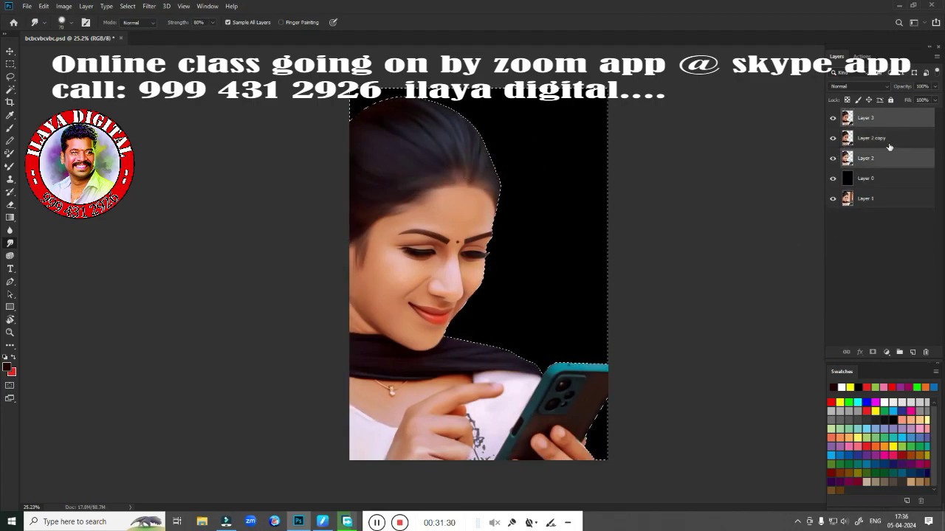
Duplicate the merged Layer 3 to create Layer 3 copy
left_click(867, 138)
left_click(873, 161)
left_click(871, 139)
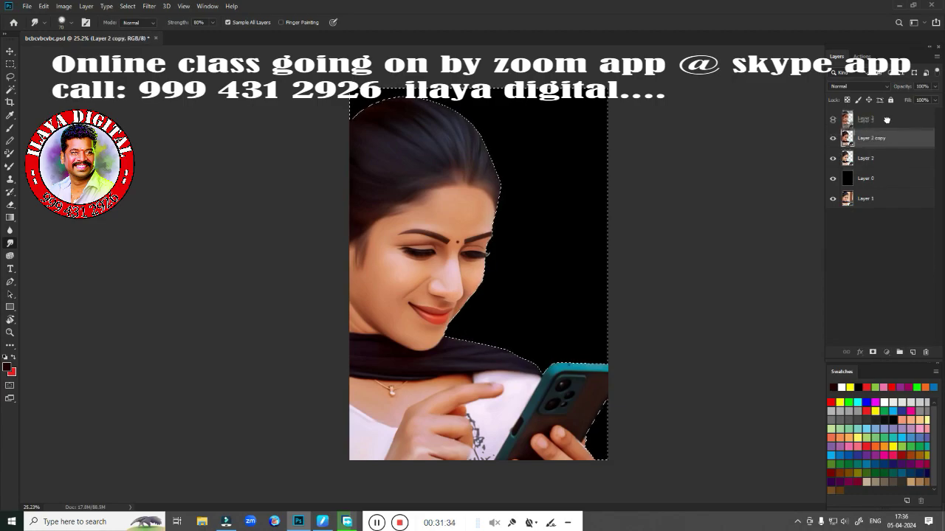
left_click(865, 118)
key("ctrl+j")
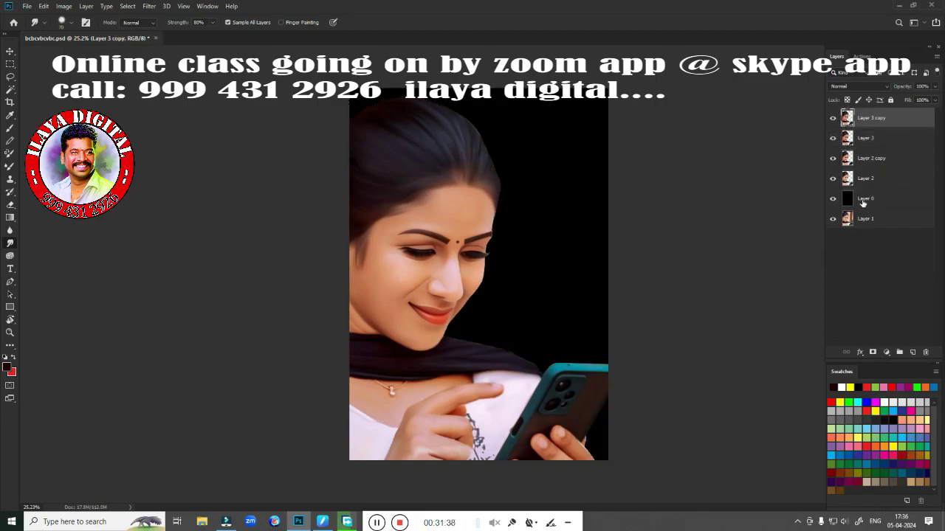
left_click(869, 201)
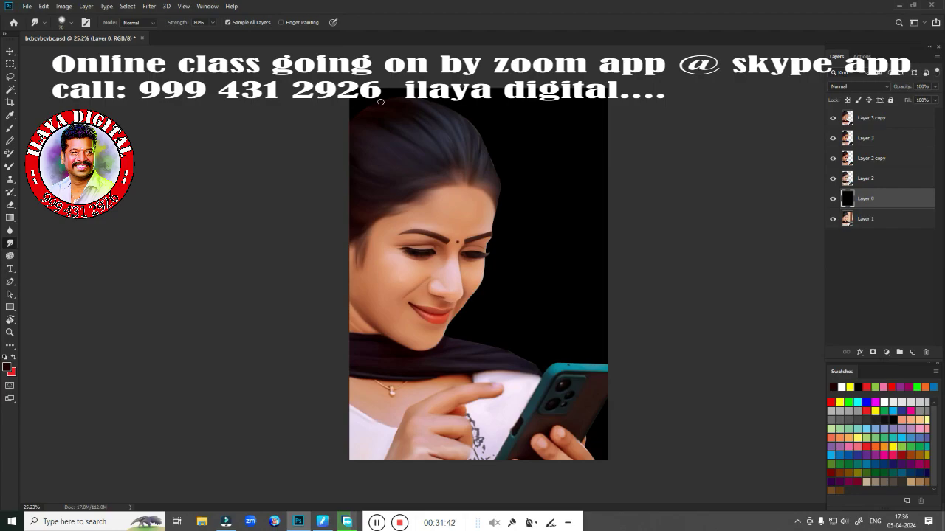
Fill Layer 0 with blue and darken it around the hair with a huge soft brush
left_click(12, 374)
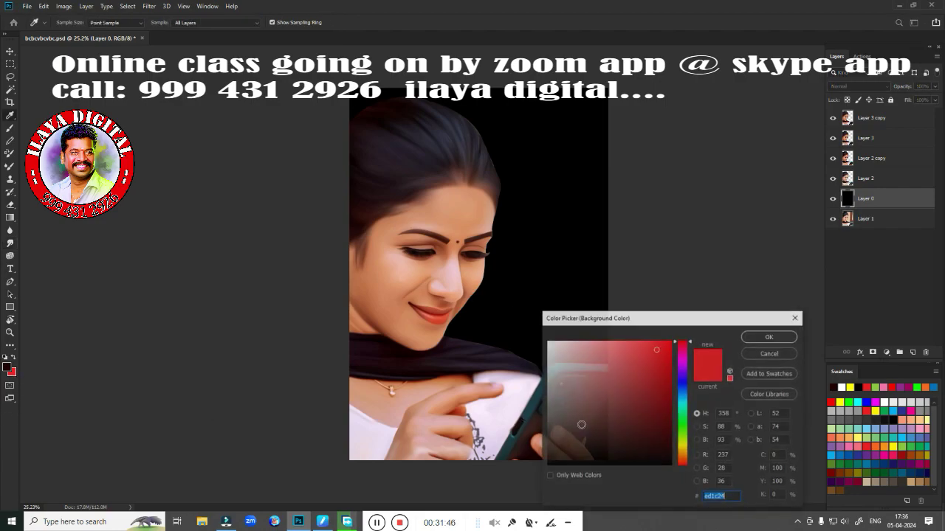
left_click(843, 455)
key("Return")
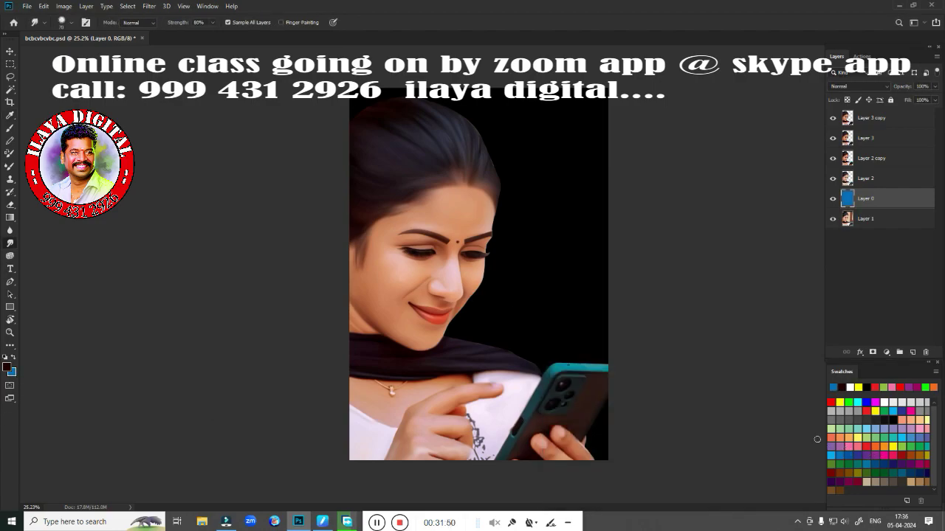
key("b")
right_click(503, 370)
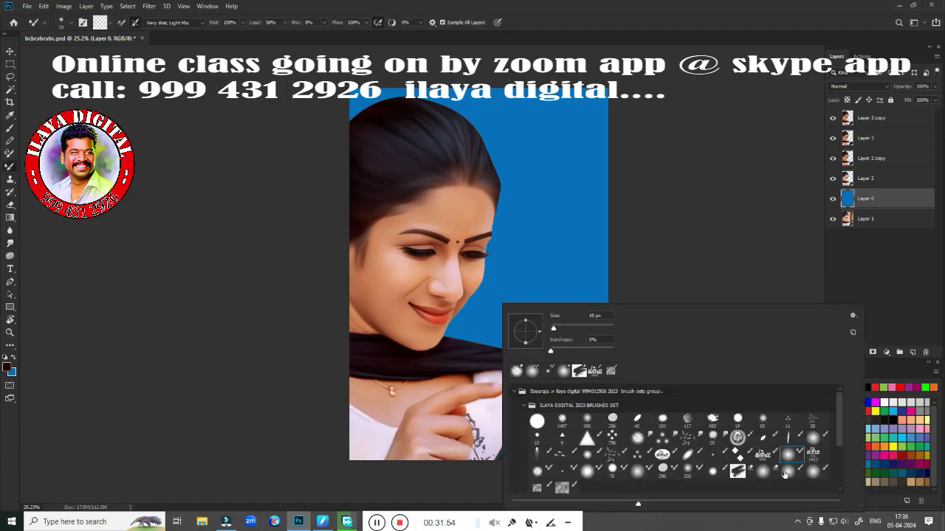
double_click(814, 473)
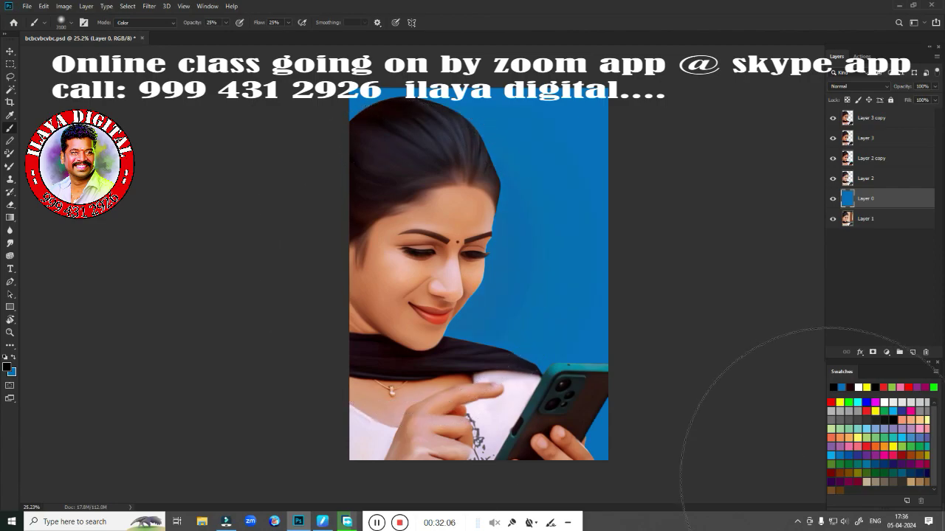
right_click(757, 476)
key("Escape")
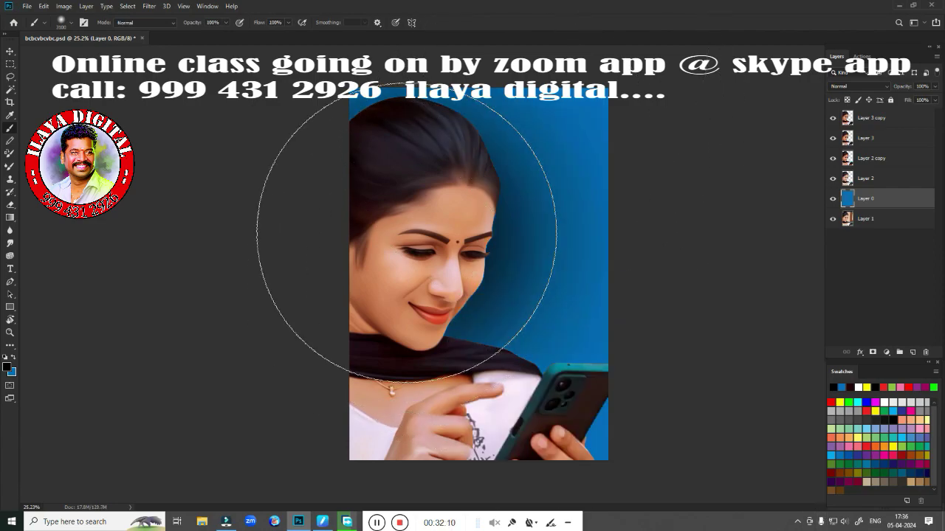
mouse_move(407, 266)
left_mouse_down()
mouse_move(407, 347)
mouse_move(377, 170)
left_mouse_up()
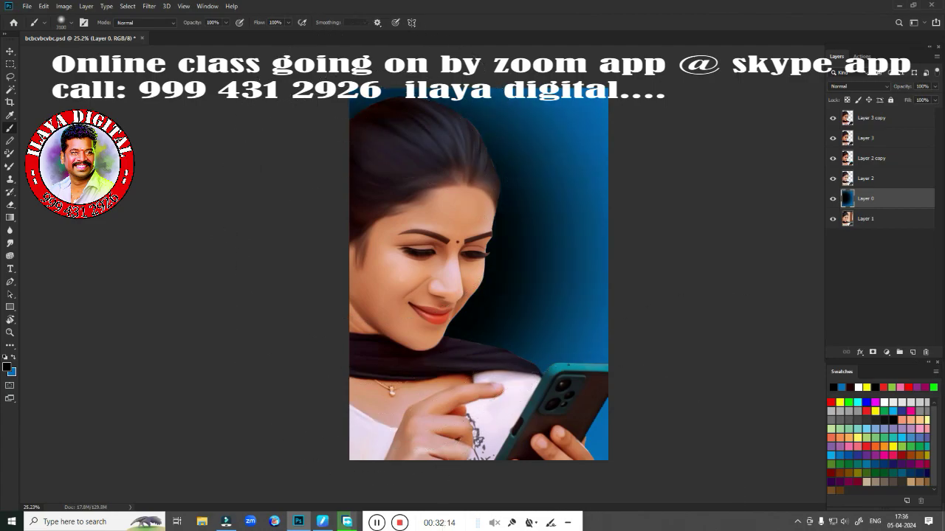
Shift the backdrop hue from blue to amber with Hue/Saturation
key("ctrl+u")
left_click_drag(780, 124, 738, 143)
left_click(886, 79)
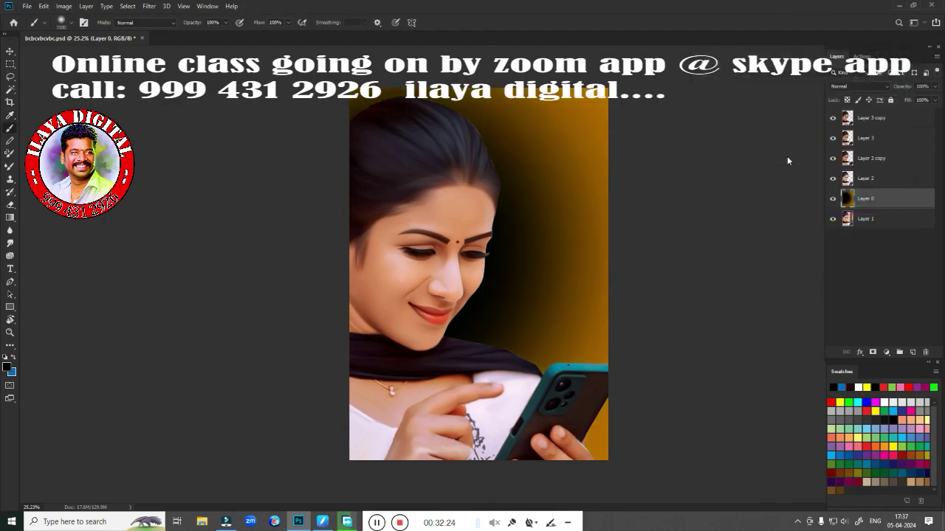
Select Layer 3 copy and open the Image adjustments menu
left_click(897, 120)
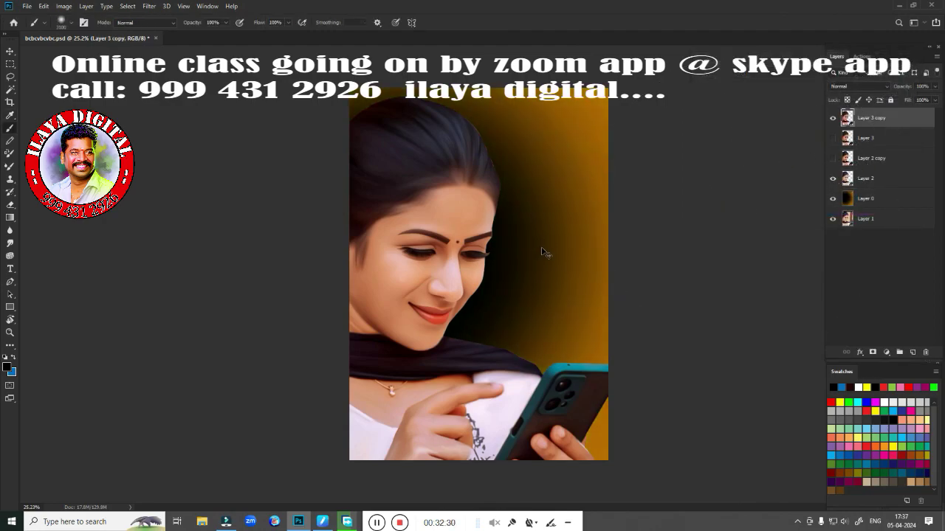
scroll(543, 253, "up", 3)
scroll(527, 243, "down", 3)
scroll(534, 253, "down", 1)
scroll(649, 266, "down", 1)
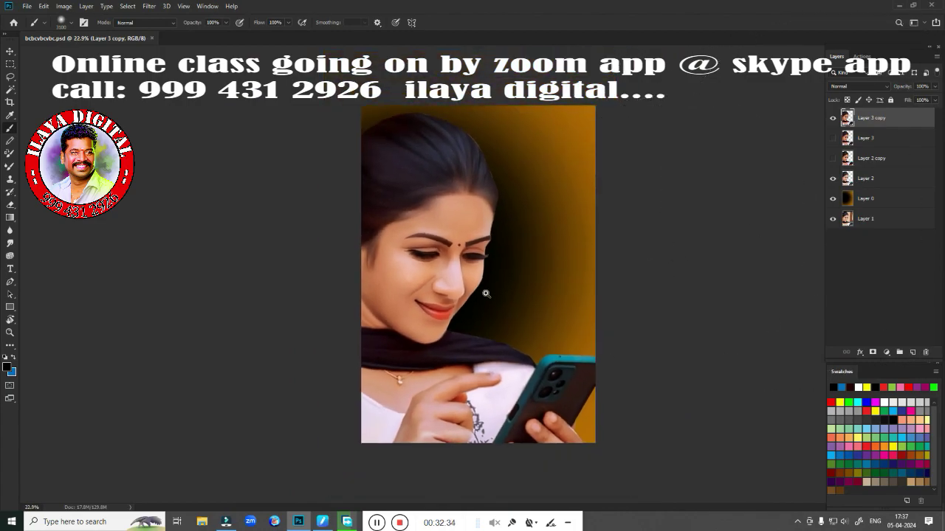
scroll(486, 293, "up", 3)
scroll(498, 278, "down", 3)
key("alt+i")
Apply Selective Color tweaks: deeper blacks in reds, less yellow in whites, more black in blacks
key("a")
key("s")
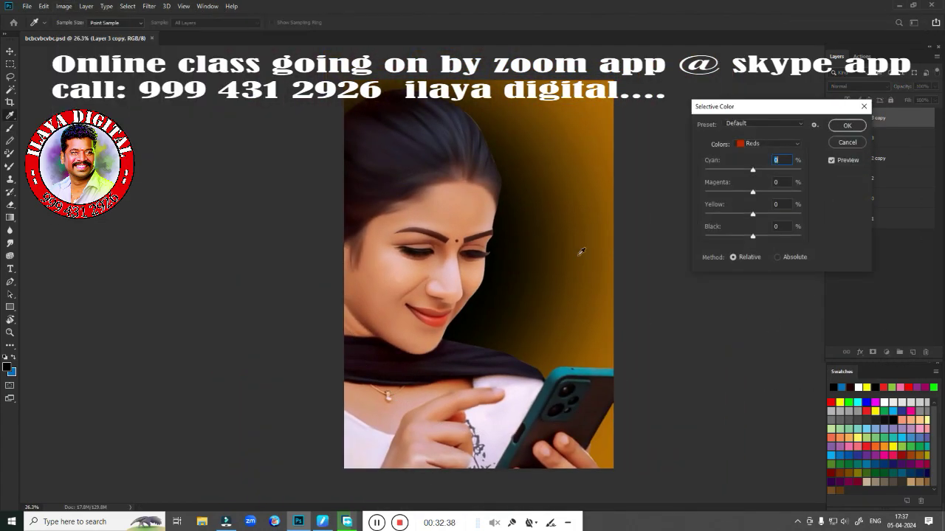
scroll(581, 252, "up", 3)
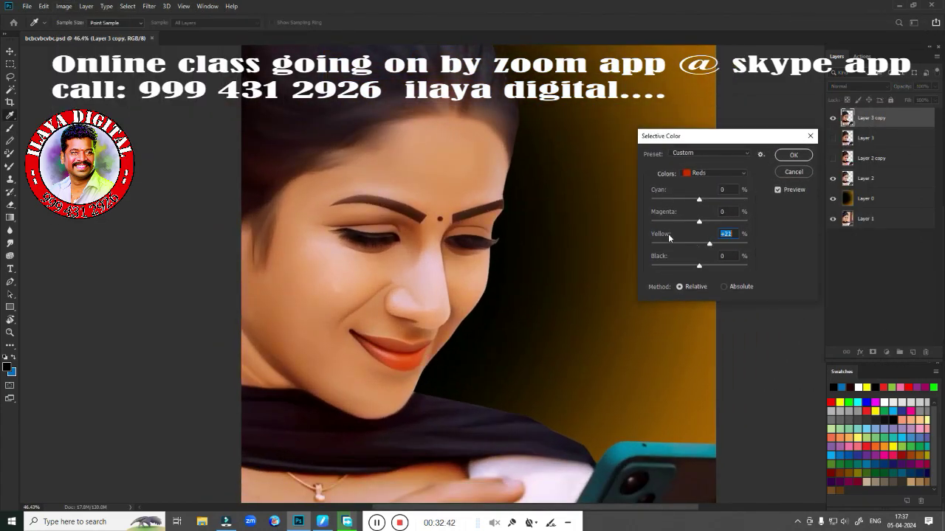
left_click_drag(699, 222, 688, 222)
mouse_move(706, 267)
left_mouse_down()
mouse_move(688, 247)
mouse_move(705, 267)
left_mouse_up()
left_click(713, 172)
left_click(698, 234)
left_click(713, 173)
left_click(693, 254)
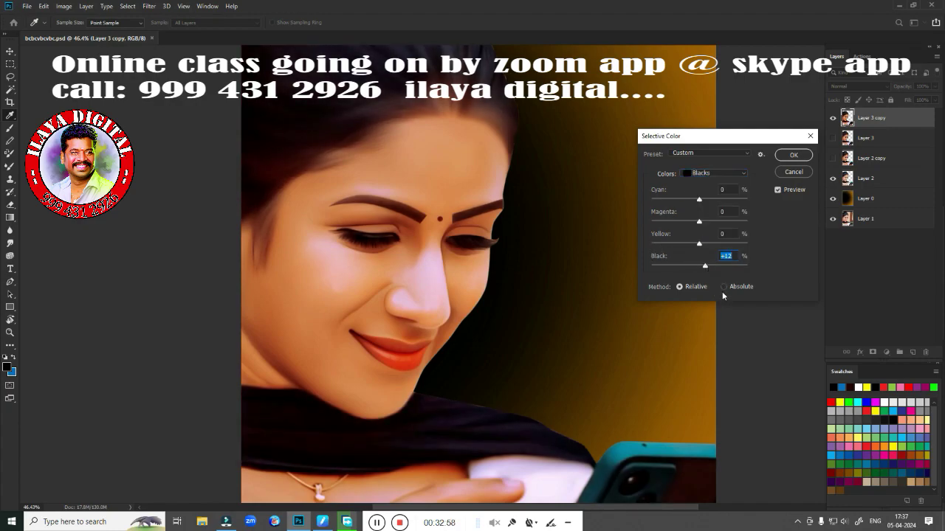
left_click(788, 154)
Apply a slight Color Balance shift toward yellow, then Hue +1 and Saturation +7
key("ctrl+b")
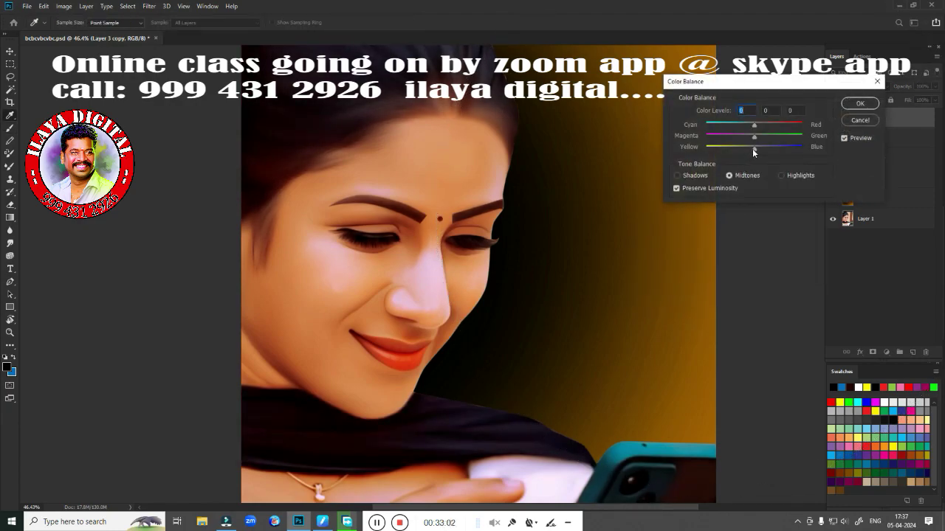
mouse_move(752, 149)
left_mouse_down()
mouse_move(765, 125)
mouse_move(750, 148)
left_mouse_up()
key("ctrl+1")
left_click(860, 104)
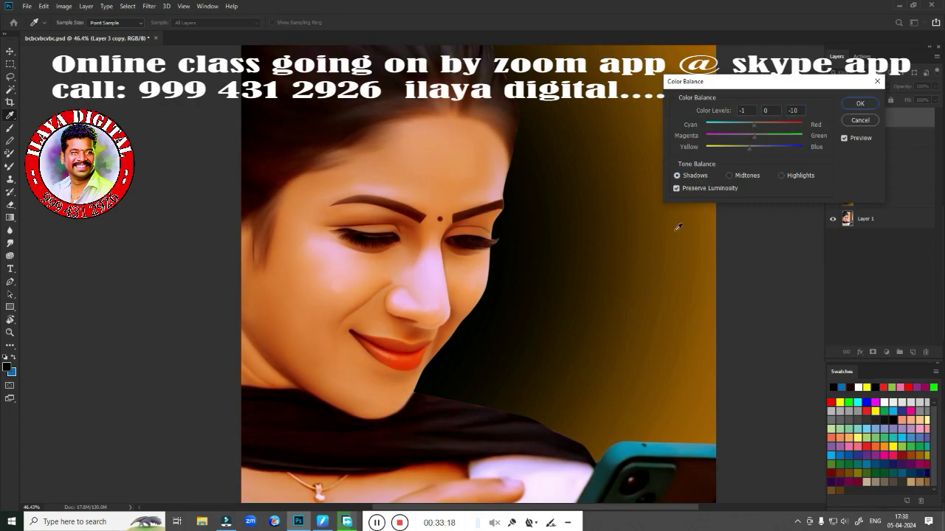
key("ctrl+u")
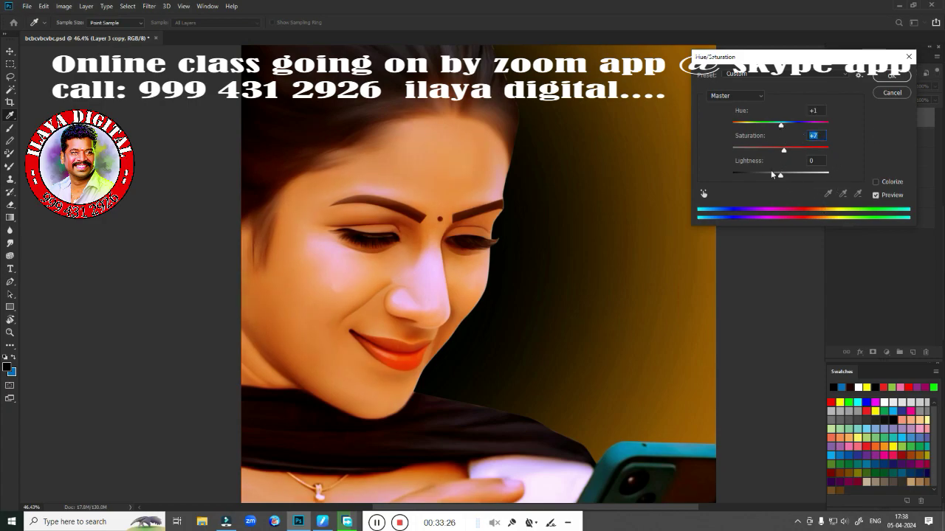
left_click(898, 89)
Add a new layer in Color blend mode and choose a soft brush
key("b")
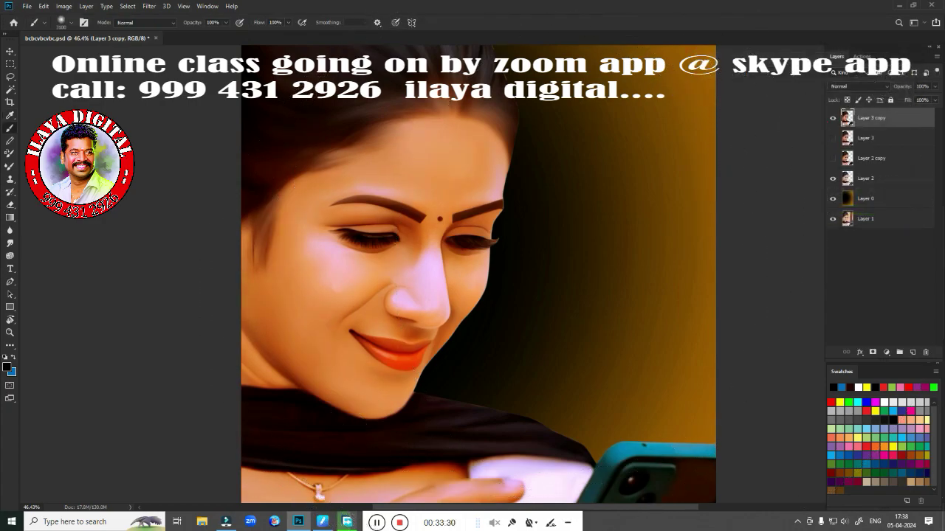
left_click(913, 352)
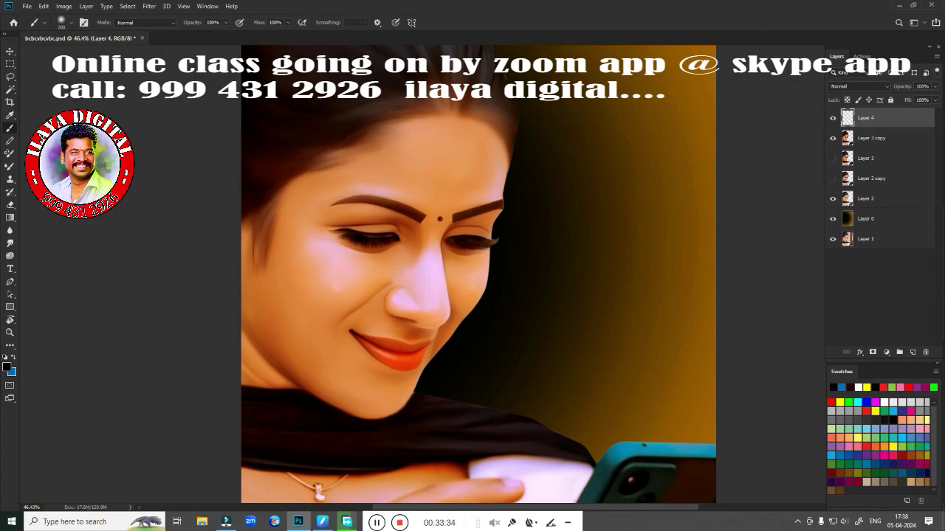
right_click(453, 286)
left_click(658, 400)
key("Return")
left_click(857, 86)
left_click(833, 313)
left_click(853, 87)
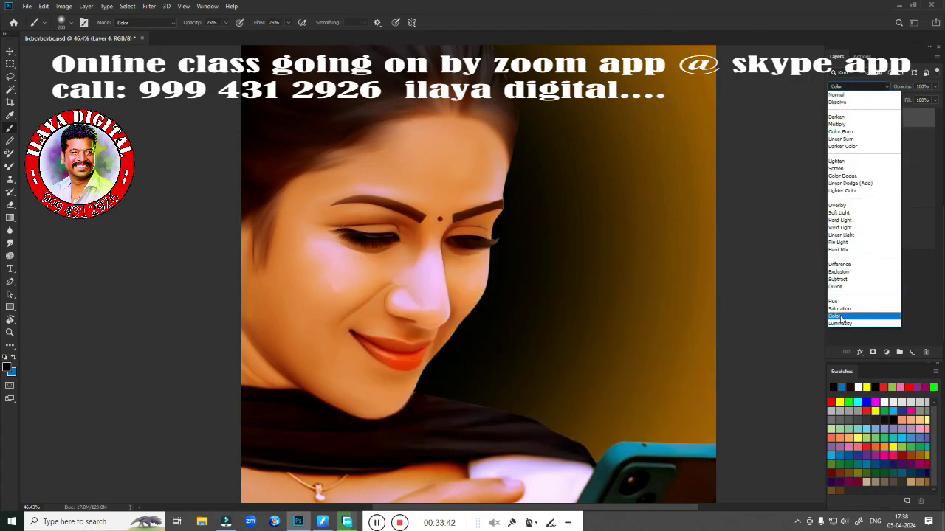
Tint the lips a deeper red, then enlarge the brush to 400
left_click(849, 319)
left_click(832, 402)
scroll(384, 383, "up", 5)
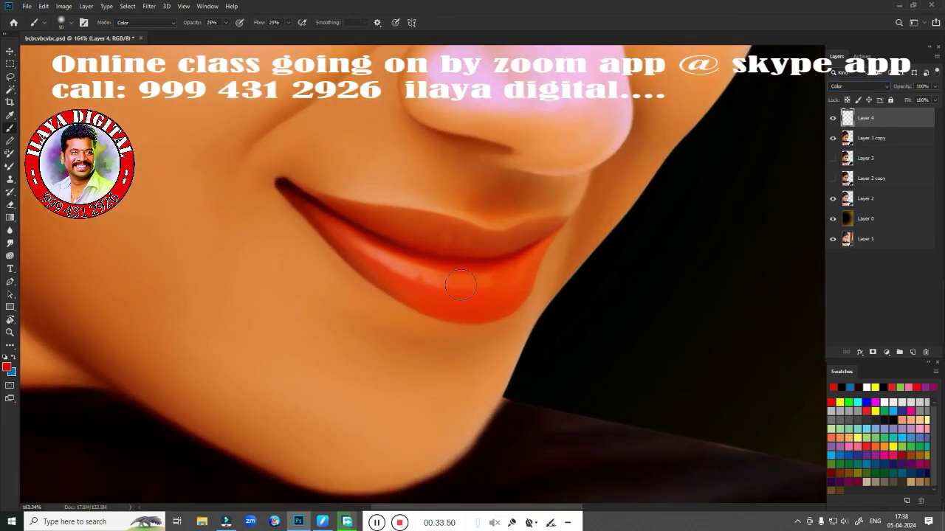
mouse_move(461, 285)
left_mouse_down()
mouse_move(474, 247)
mouse_move(492, 255)
left_mouse_up()
scroll(407, 452, "down", 3)
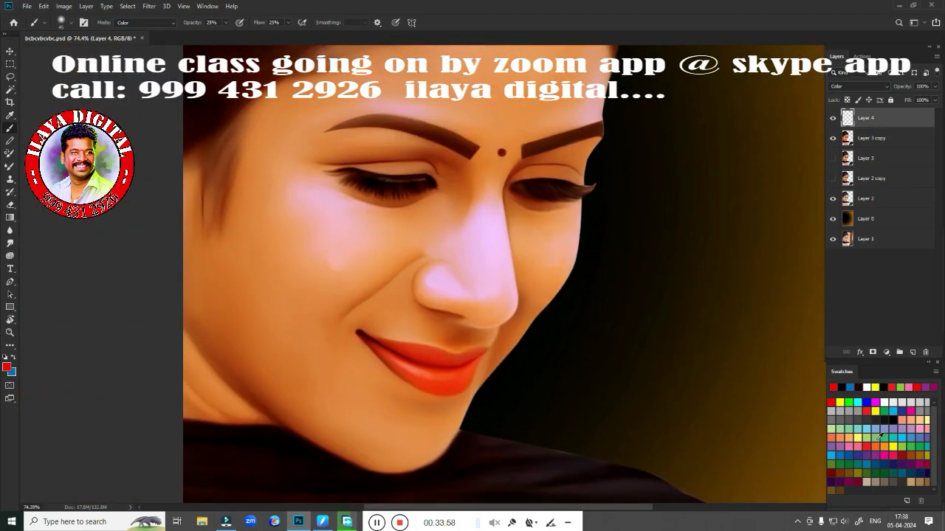
left_click_drag(570, 311, 510, 337)
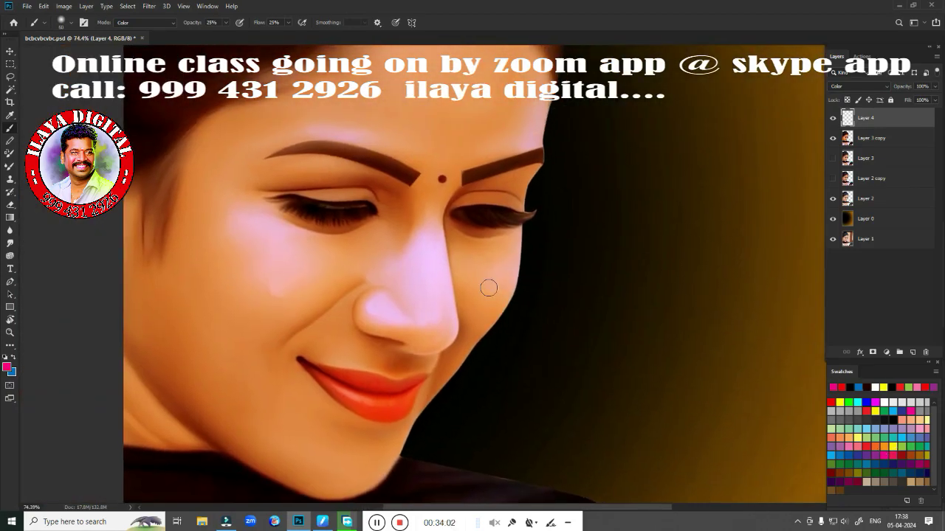
key("bracketright")
key("bracketright")
key("bracketright")
scroll(612, 356, "down", 3)
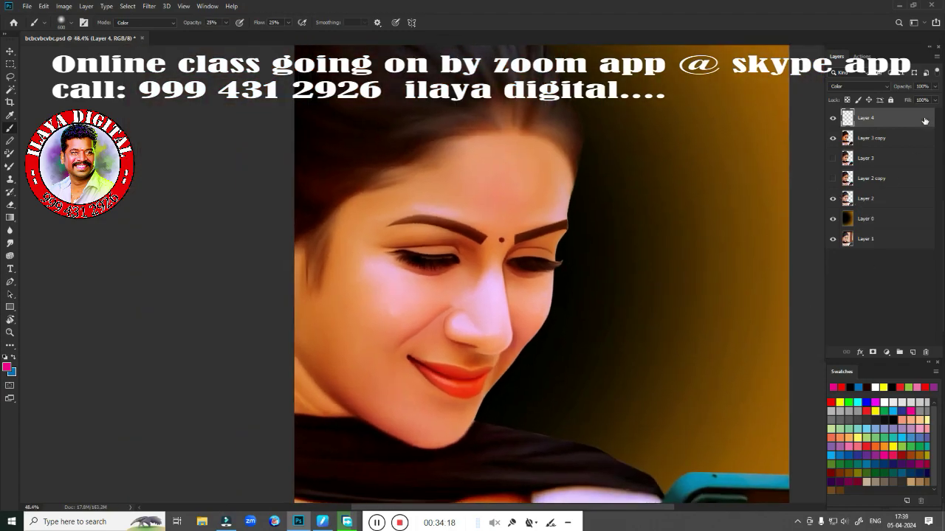
Lower the colour layer's fill to 67% and pick cyan from Swatches
left_click_drag(935, 100, 931, 116)
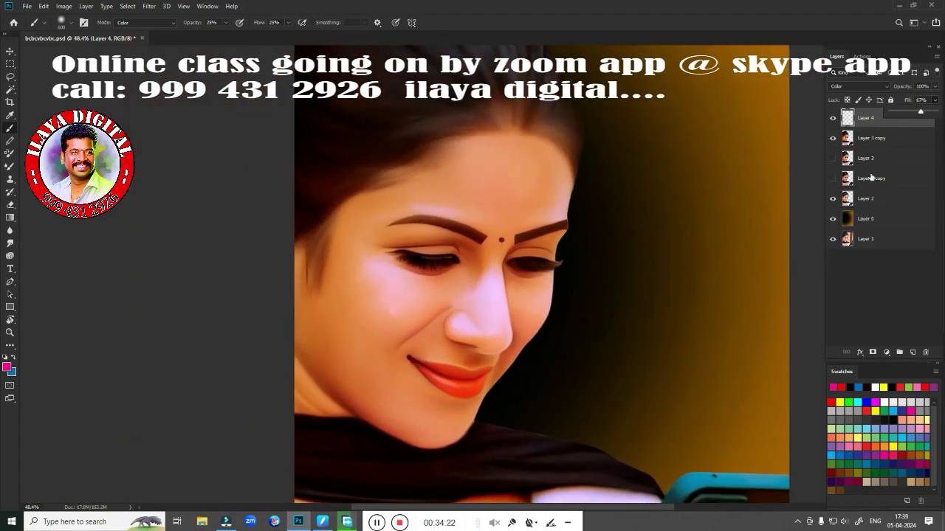
left_click(851, 194)
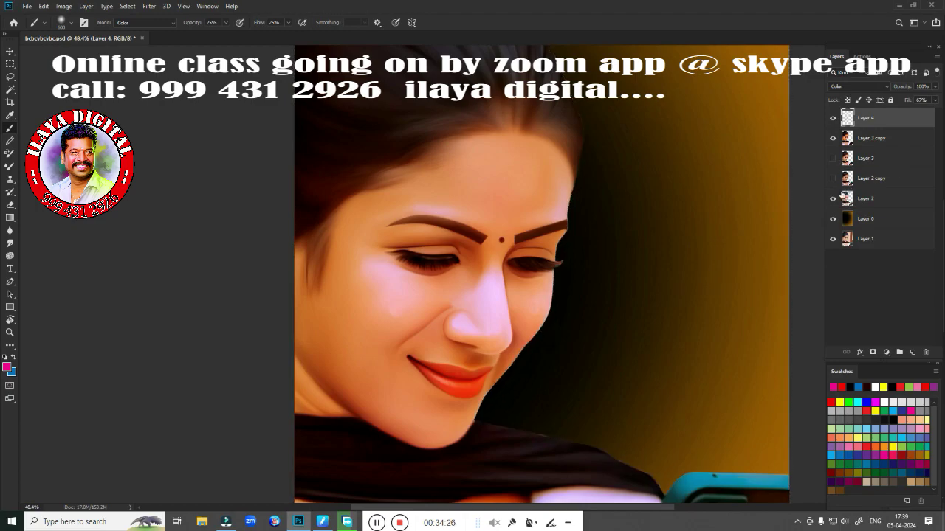
left_click(857, 402)
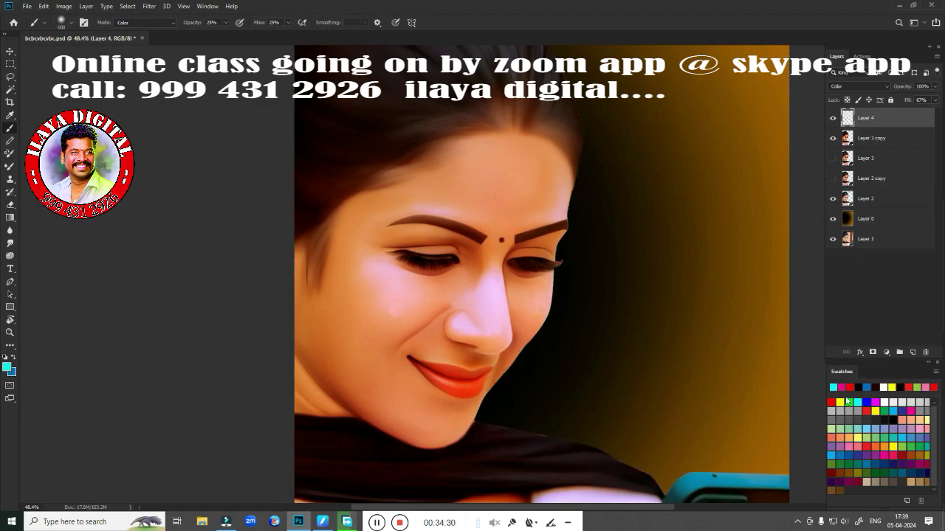
scroll(493, 344, "up", 3)
scroll(493, 344, "up", 3)
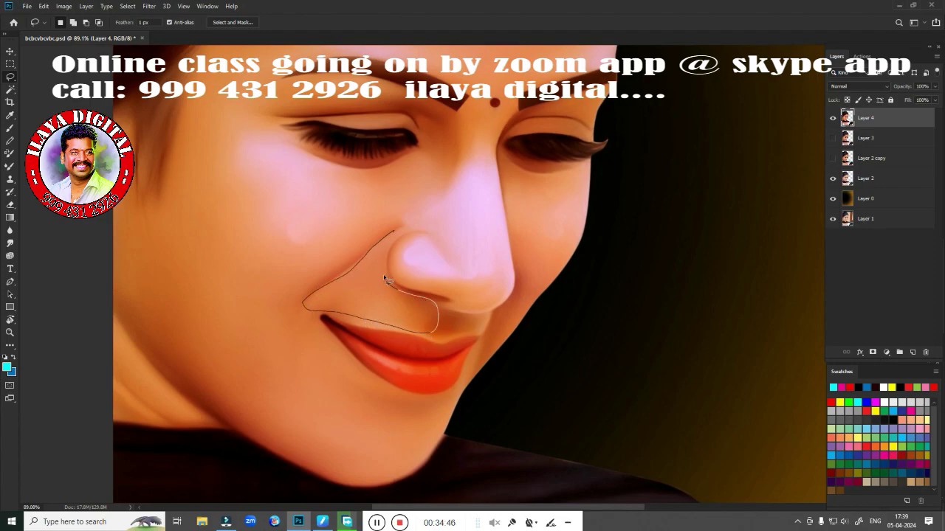
Feather a lasso selection under the nose and shift its Color Balance toward cyan
left_click_drag(384, 278, 392, 233)
mouse_move(493, 313)
left_mouse_down()
mouse_move(447, 317)
mouse_move(435, 331)
left_mouse_up()
key("shift+F6")
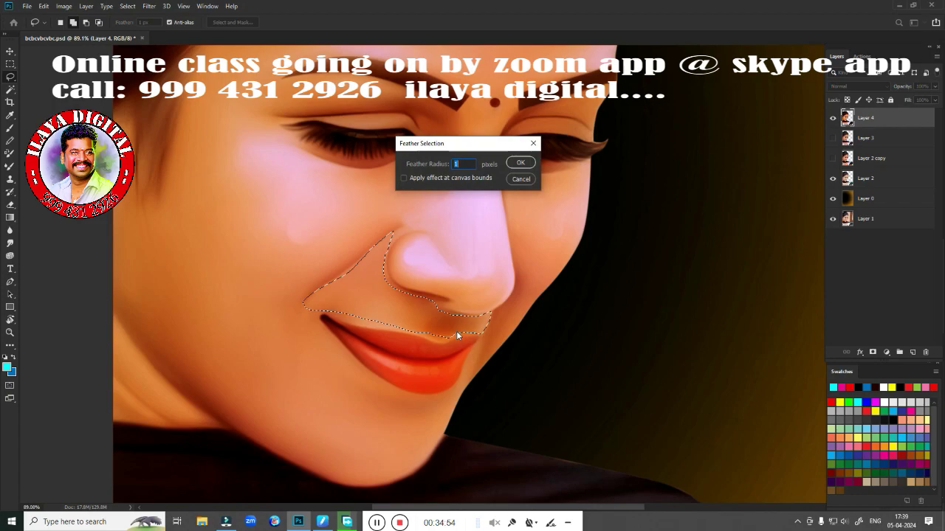
key("Return")
key("i")
key("ctrl+b")
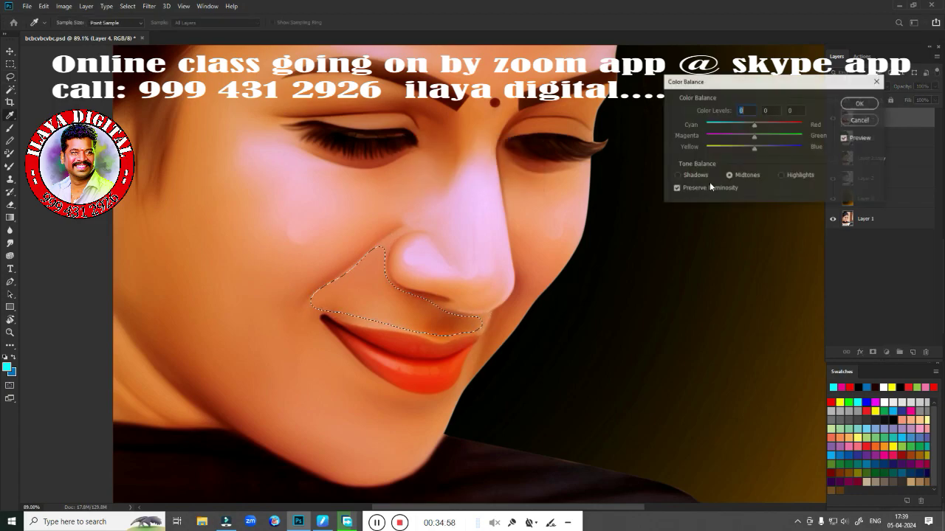
mouse_move(754, 125)
left_mouse_down()
mouse_move(722, 126)
mouse_move(741, 124)
left_mouse_up()
left_click(781, 175)
left_click(857, 105)
key("ctrl+d")
Feather a chin selection by 20 pixels and shift its Color Balance slightly toward magenta
scroll(620, 295, "down", 3)
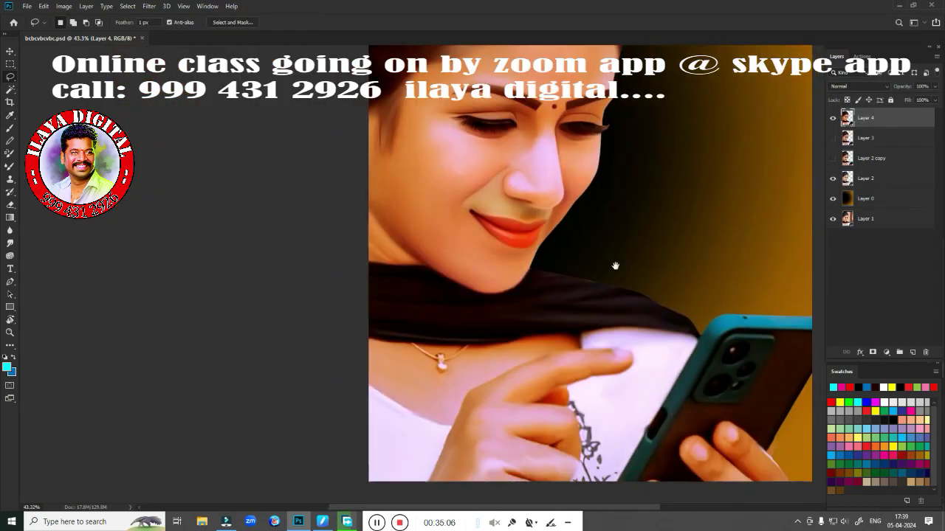
key("l")
scroll(561, 302, "up", 2)
mouse_move(528, 292)
left_mouse_down()
mouse_move(369, 306)
mouse_move(521, 296)
left_mouse_up()
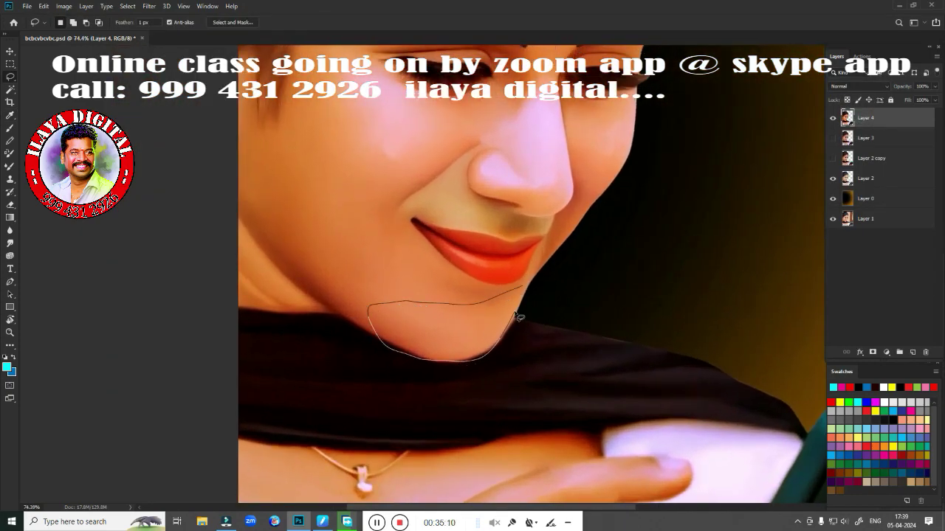
key("shift+F6")
key("Return")
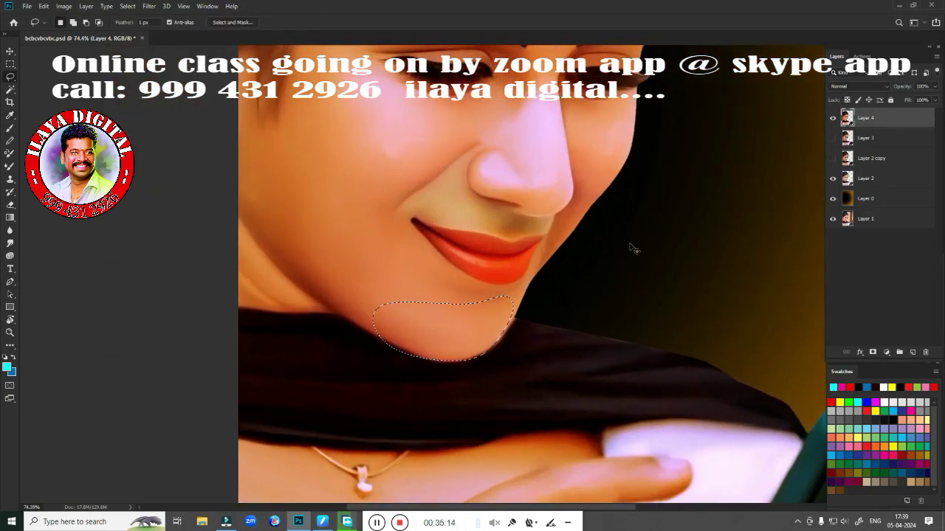
key("ctrl+b")
left_click_drag(753, 136, 762, 127)
left_click(844, 107)
scroll(677, 200, "down", 3)
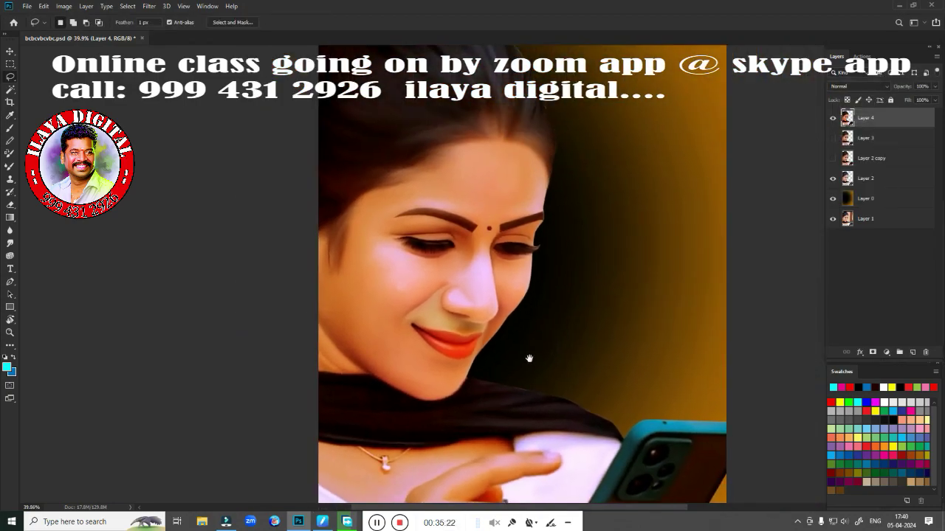
left_click_drag(569, 341, 556, 386)
Add a new layer, load the woman's outline as a selection, and pick green
left_click(913, 353)
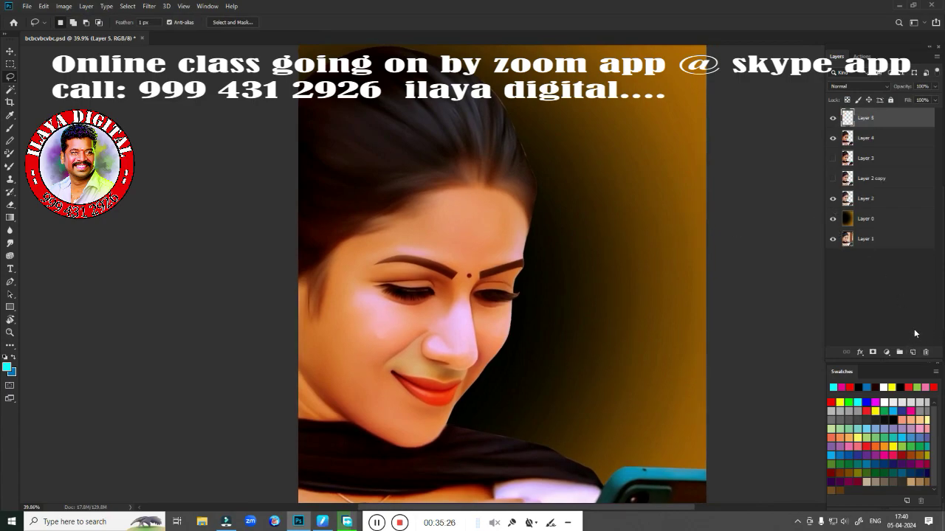
left_click(847, 144, "ctrl")
left_click(859, 86)
left_click(857, 214)
right_click(474, 291)
key("Escape")
key("b")
right_click(584, 435)
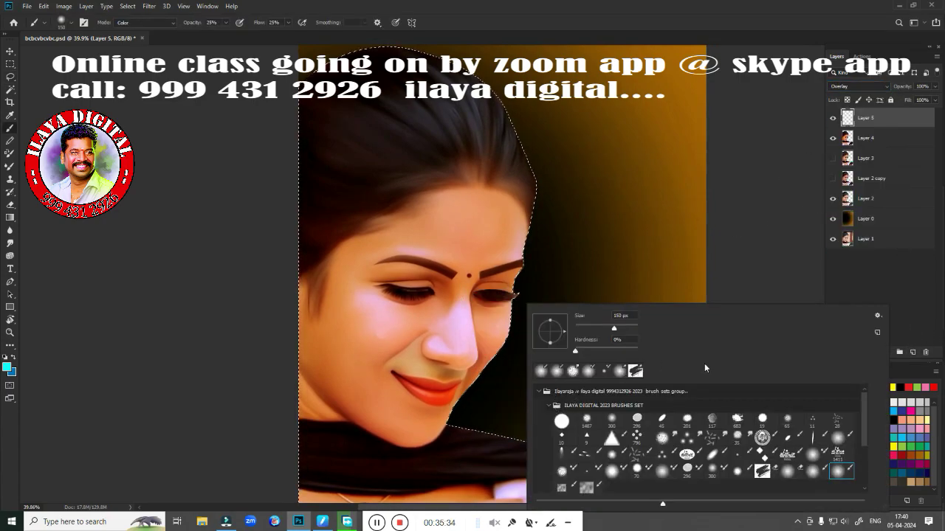
double_click(840, 470)
scroll(446, 296, "down", 3)
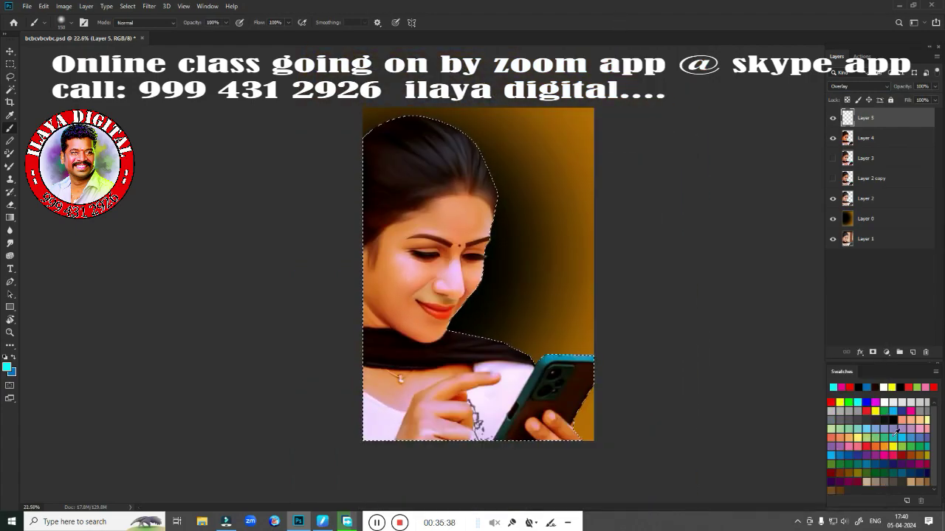
left_click(848, 402)
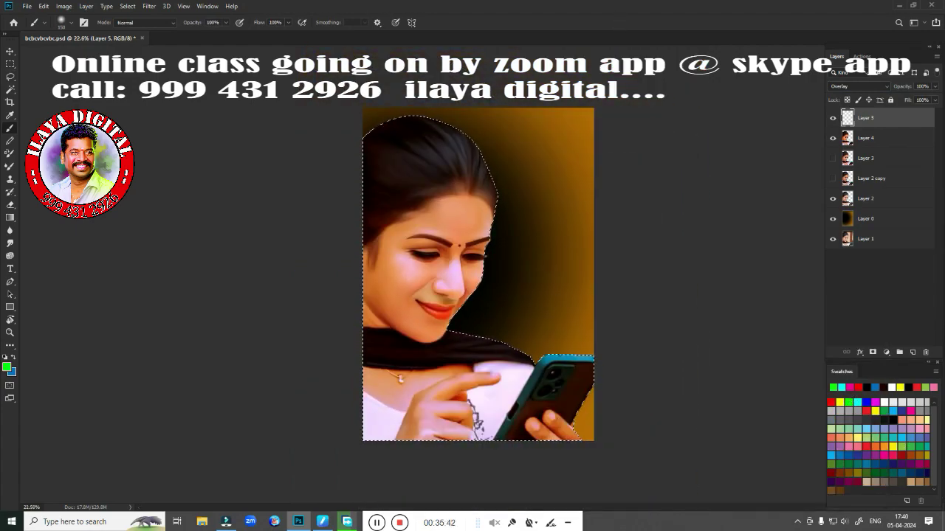
Paint green over the hair in Soft Light mode, erasing it from the cheek and chest
mouse_move(327, 147)
left_mouse_down()
mouse_move(290, 509)
mouse_move(327, 464)
mouse_move(336, 109)
mouse_move(443, 129)
left_mouse_up()
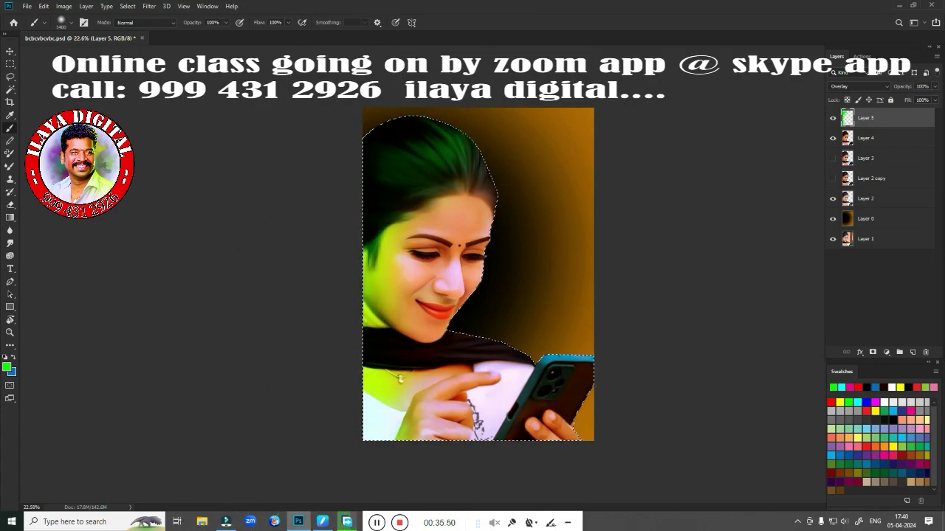
left_click(860, 86)
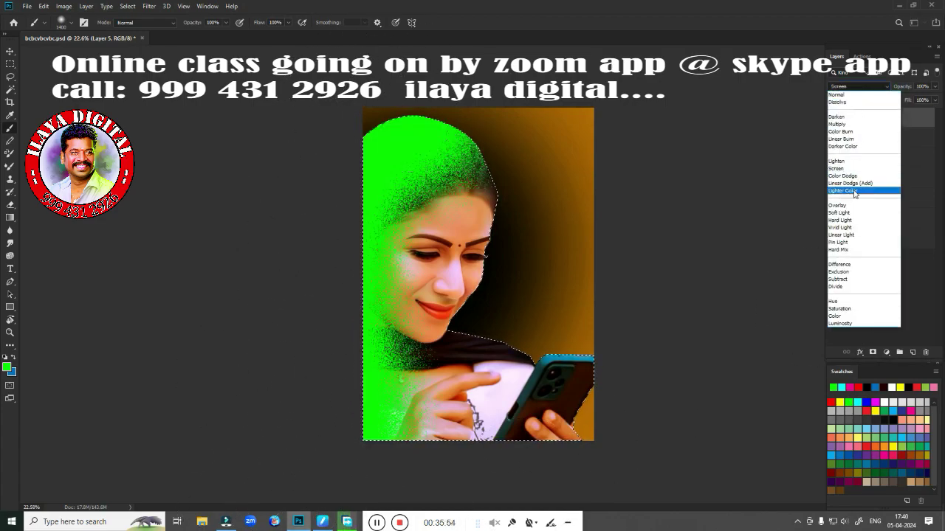
left_click(855, 218)
left_click(860, 86)
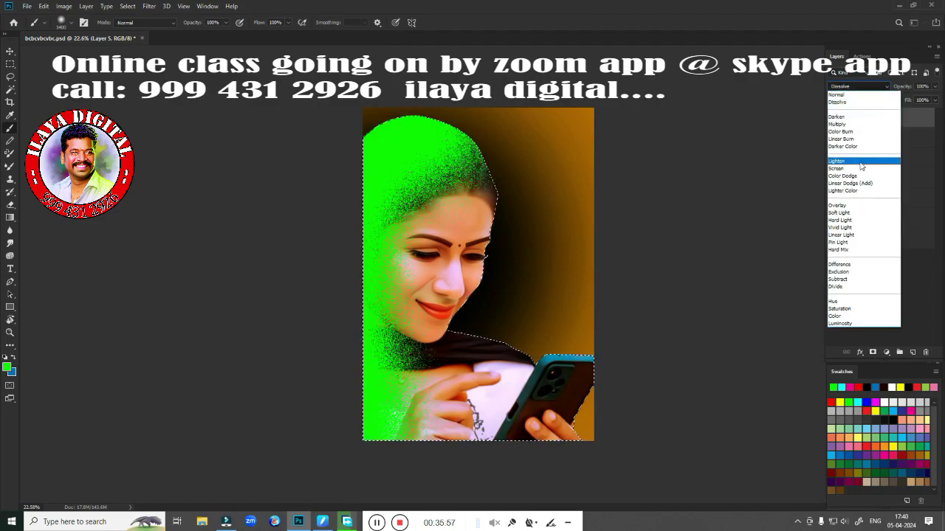
left_click(858, 214)
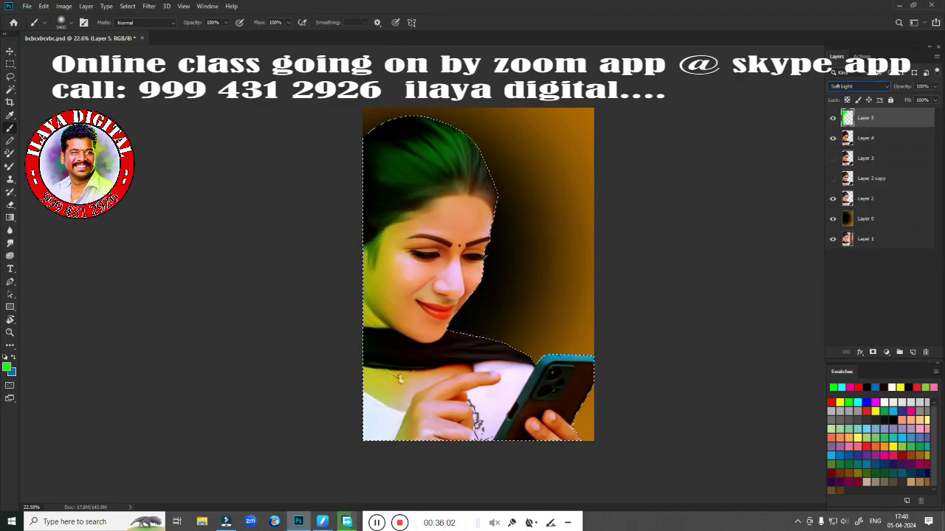
left_click(10, 205)
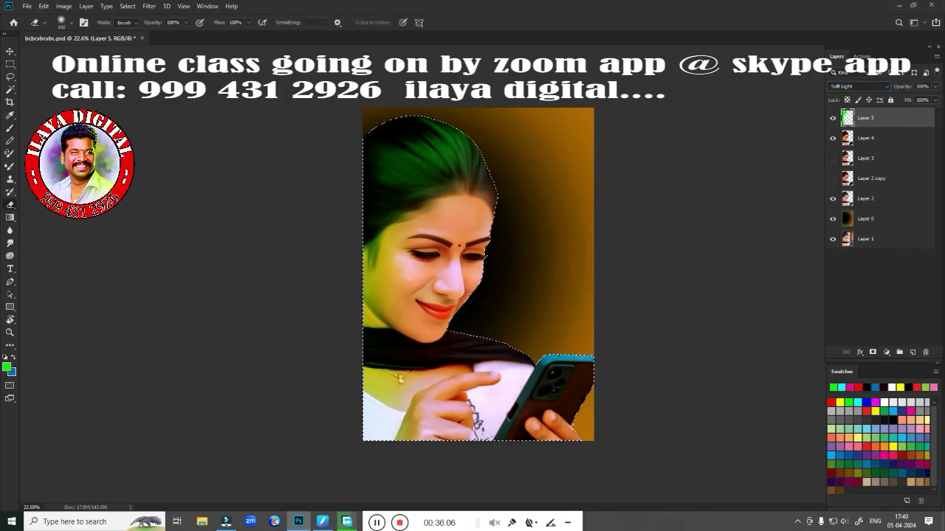
left_click_drag(413, 148, 460, 158)
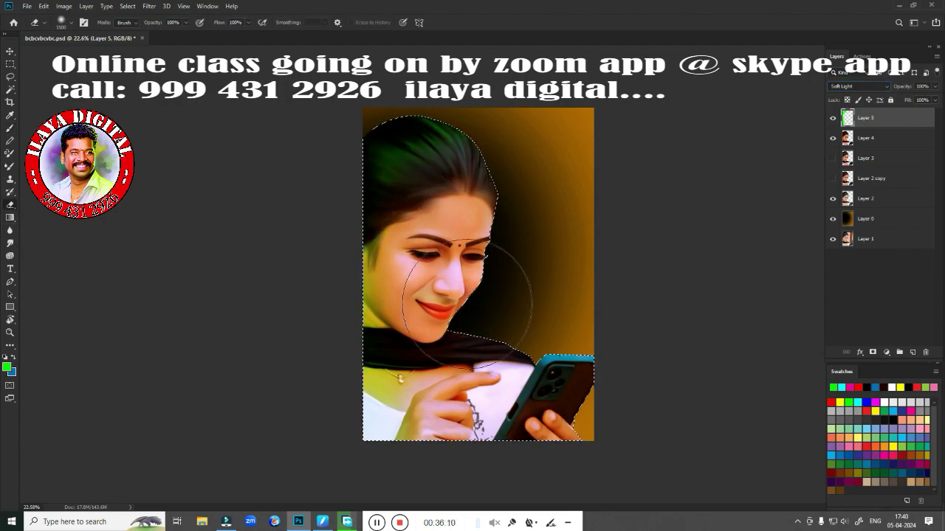
left_click_drag(411, 332, 443, 380)
Try and undo a pink hair stroke, then deselect and merge the tint into the portrait
key("b")
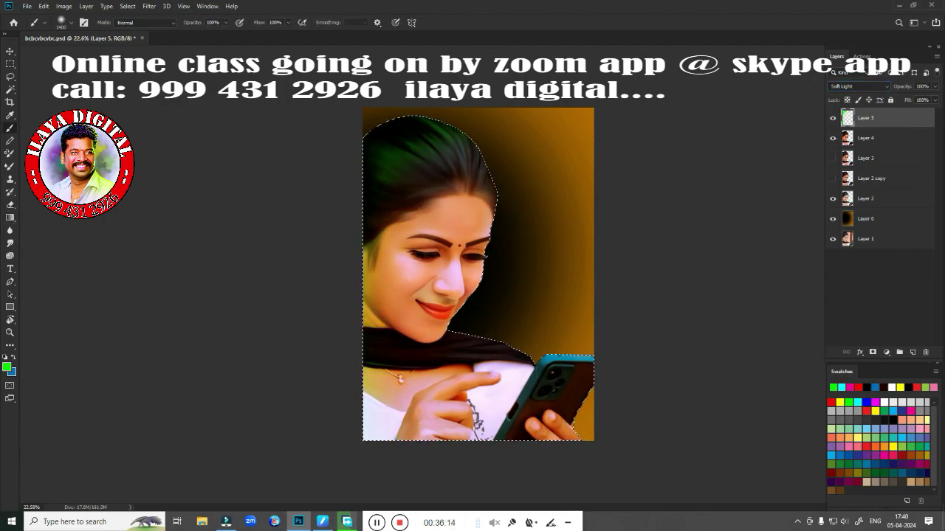
left_click(857, 440)
left_click_drag(425, 155, 476, 170)
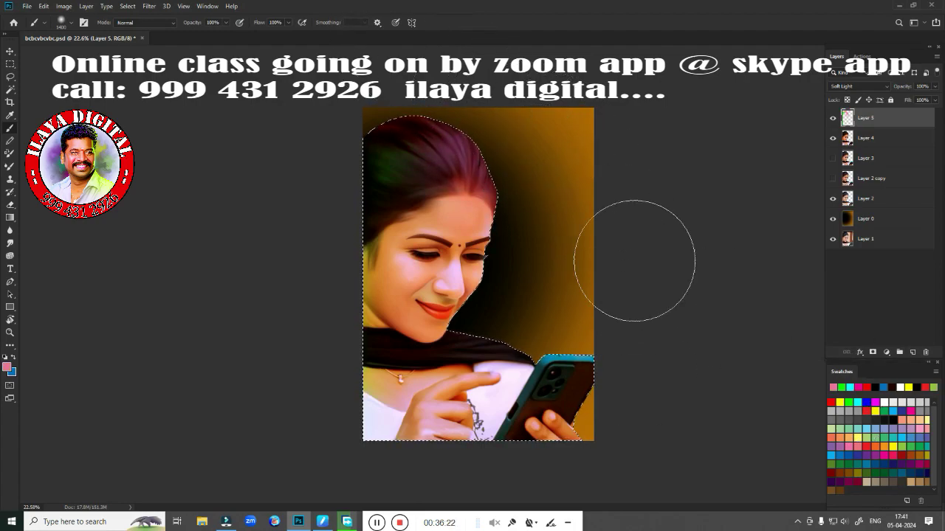
key("ctrl+z")
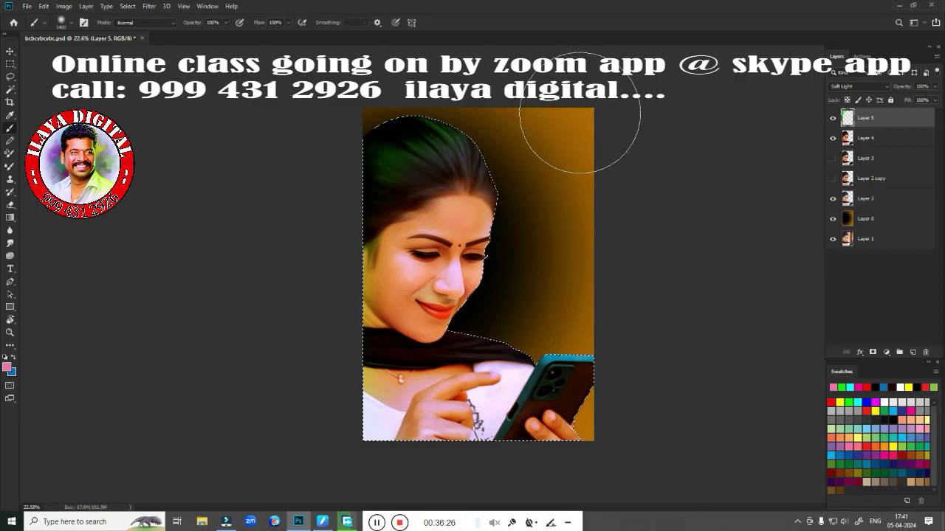
left_click_drag(595, 274, 665, 420)
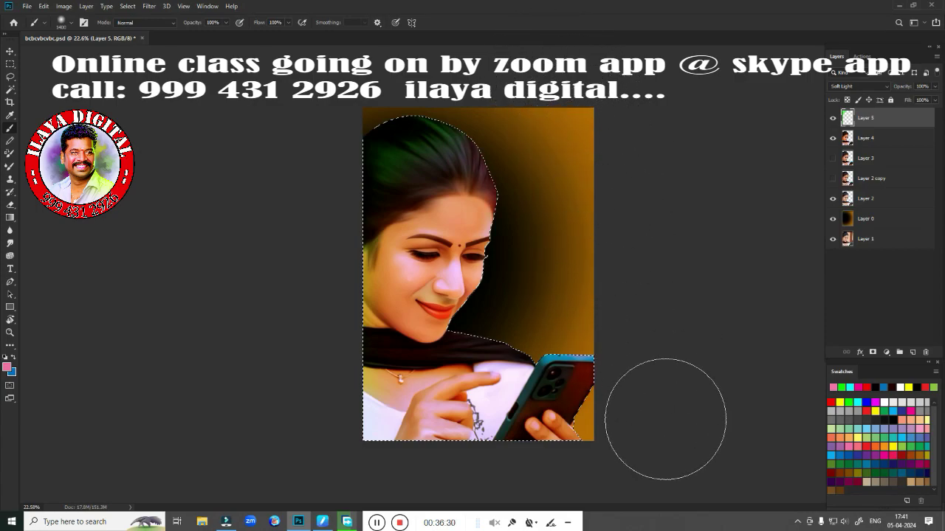
left_click(857, 402)
scroll(479, 275, "down", 3)
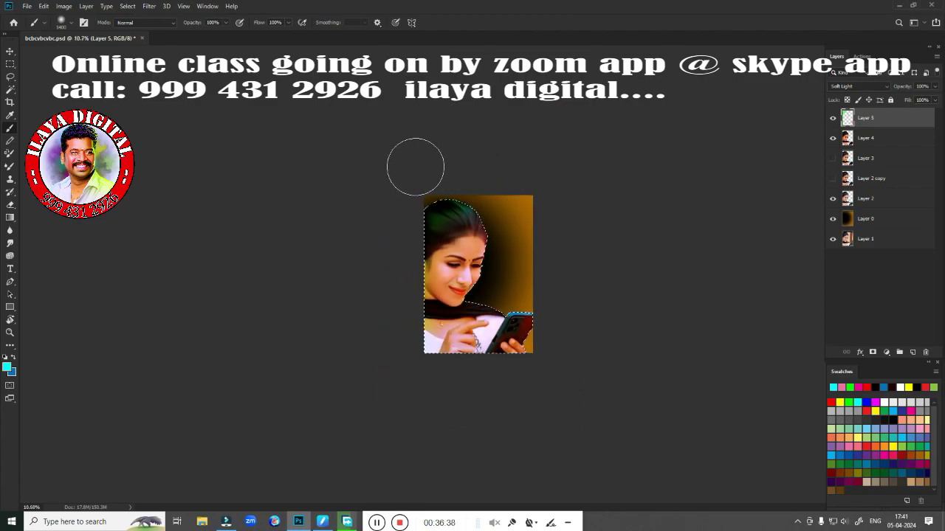
scroll(478, 275, "up", 3)
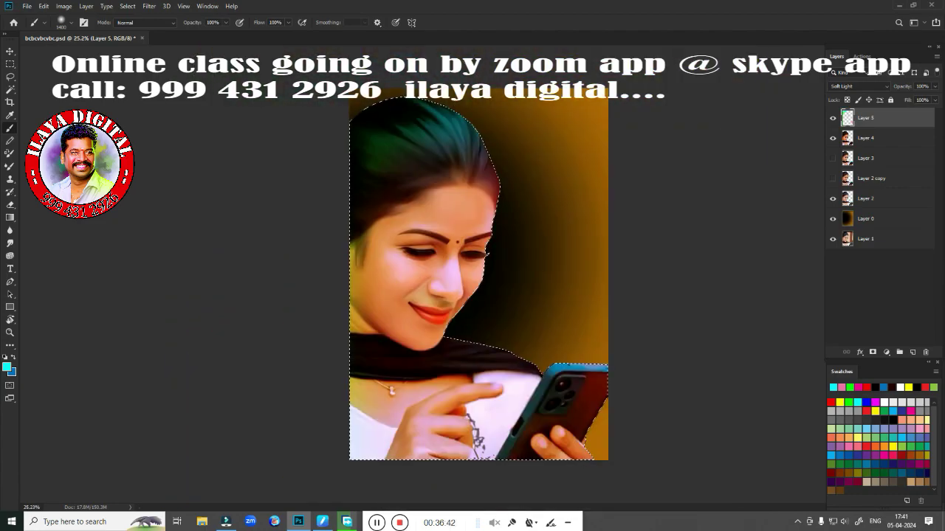
key("ctrl+d")
key("ctrl+e")
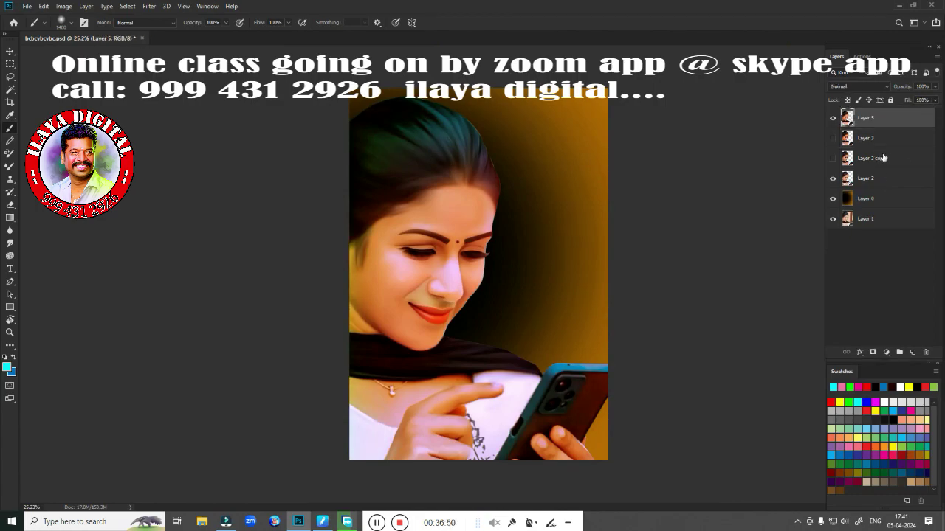
Save the document and add a blank Layer 6, rotating the view toward the hairline
key("ctrl+s")
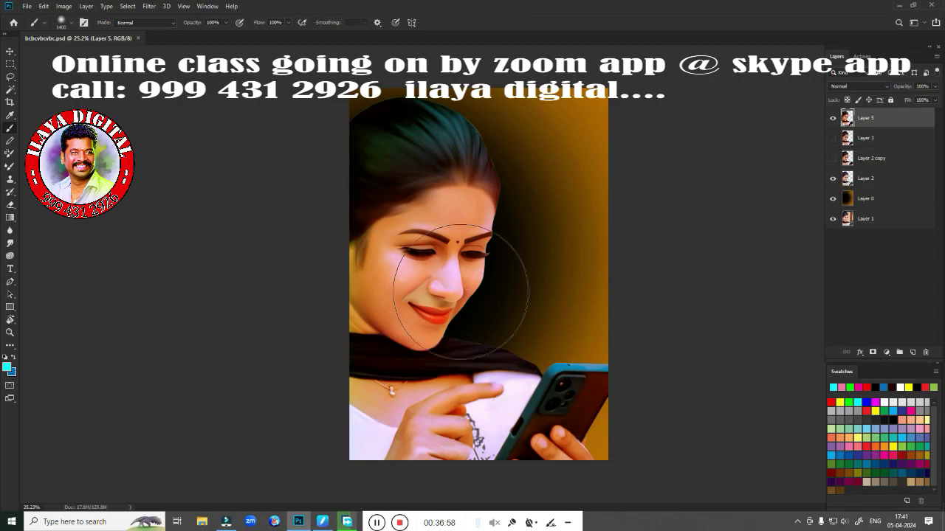
left_click(913, 353)
key("r")
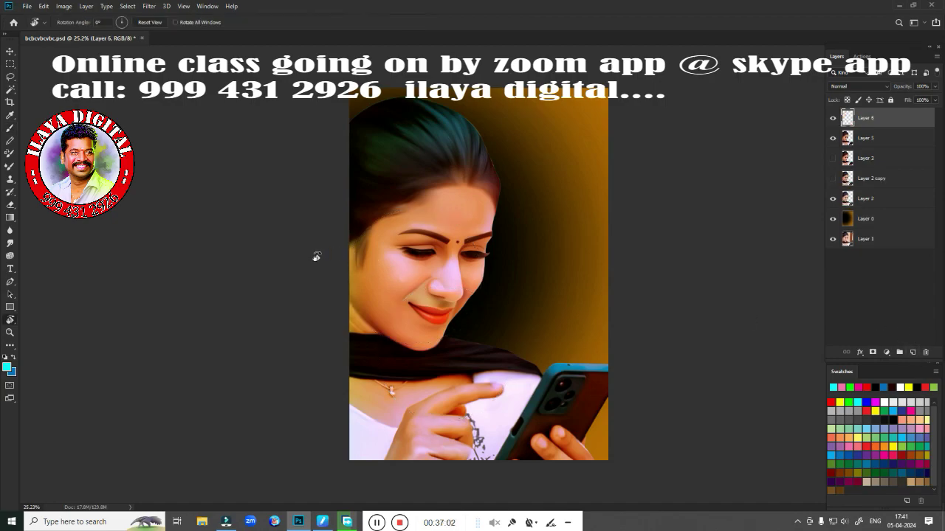
left_click_drag(314, 255, 400, 391)
scroll(413, 275, "up", 5)
scroll(451, 333, "up", 3)
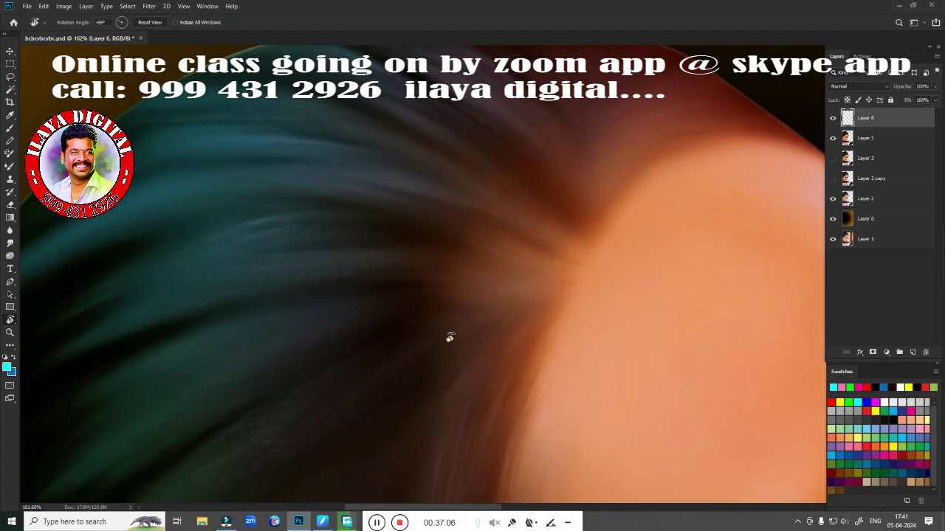
Select a soft round brush and set dark blue as the paint colour
key("b")
right_click(451, 242)
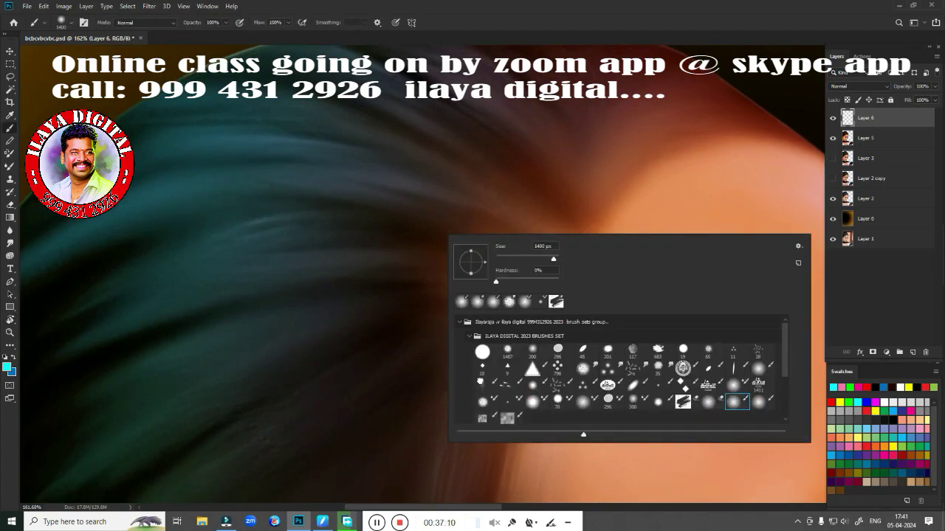
left_click(526, 25)
left_click(894, 408)
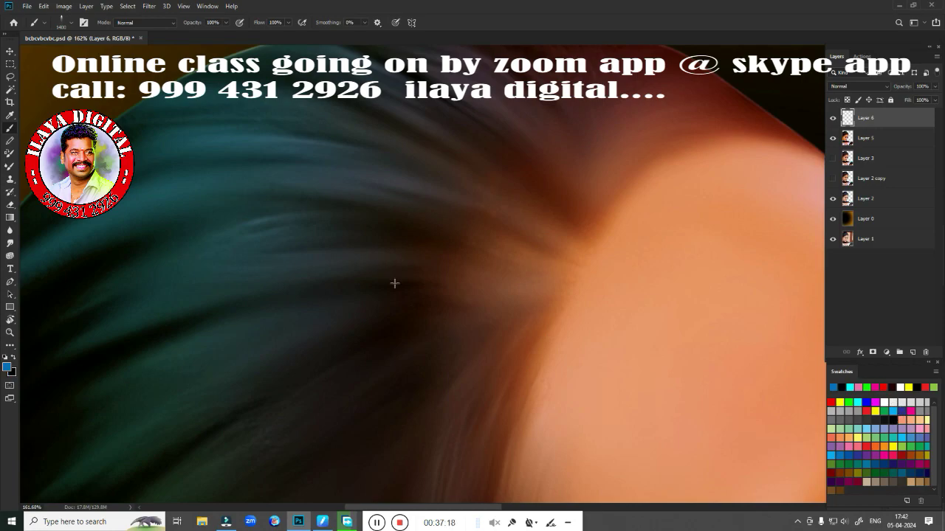
left_click_drag(394, 280, 542, 253)
left_click_drag(439, 372, 480, 354)
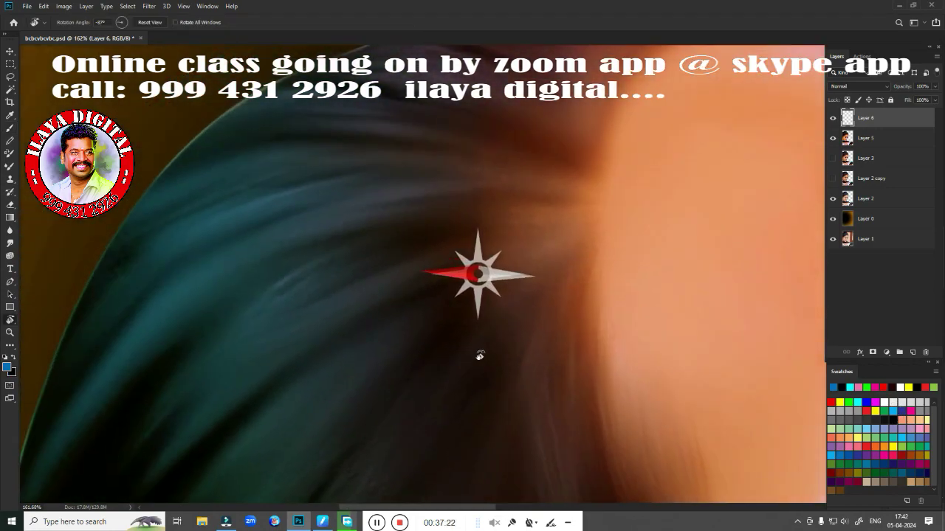
mouse_move(298, 522)
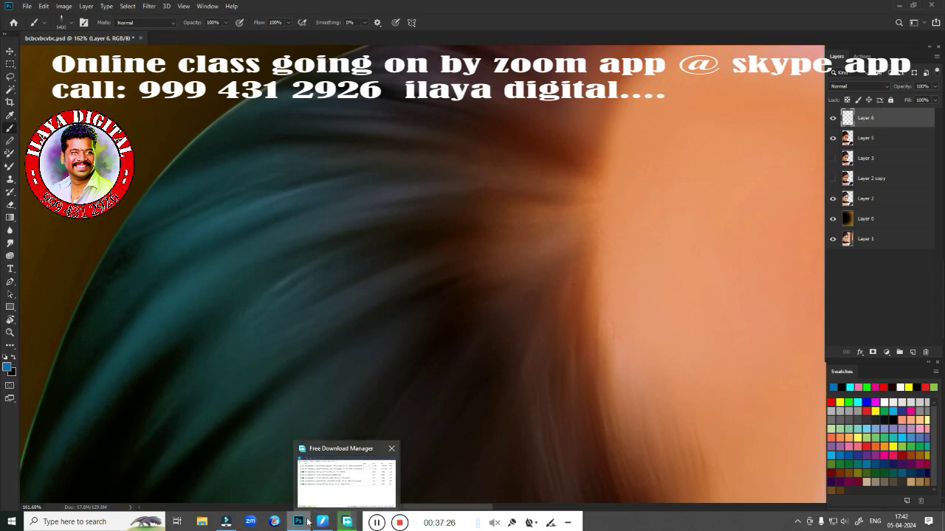
Change the pen tablet's pressure curve preset
left_click(347, 476)
left_click(459, 319)
left_click(459, 291)
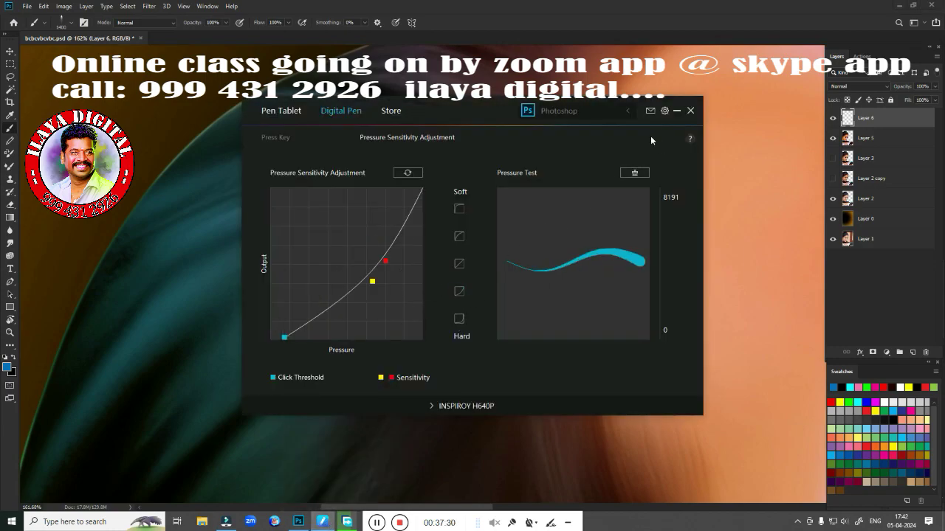
left_click(690, 110)
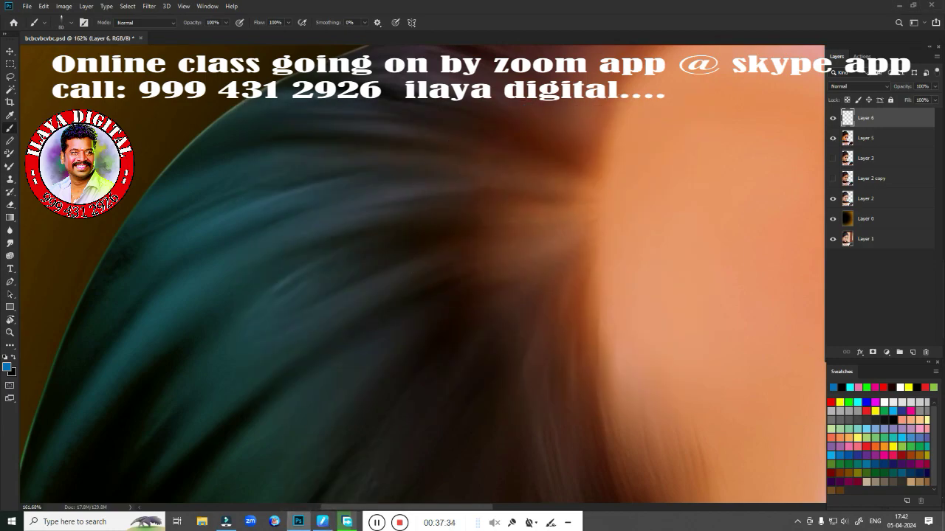
Paint curved blue strands through the upper and lower hair on Layer 6
left_click_drag(111, 391, 450, 200)
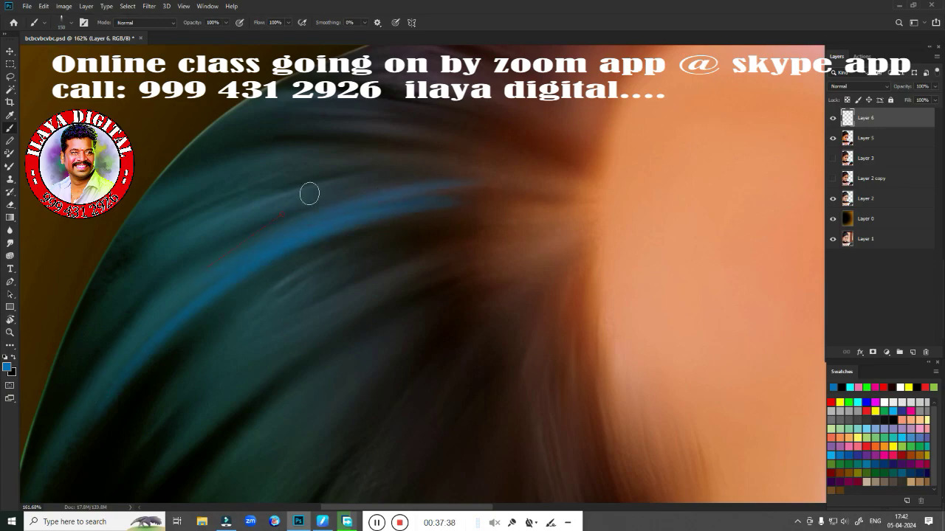
left_click_drag(309, 193, 404, 179)
left_click_drag(239, 189, 443, 155)
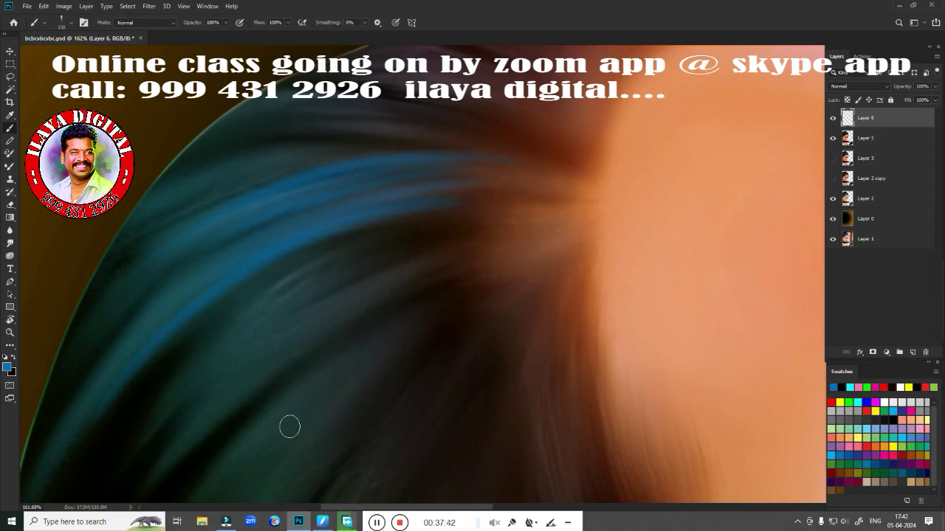
left_click_drag(251, 391, 443, 284)
left_click_drag(253, 315, 443, 258)
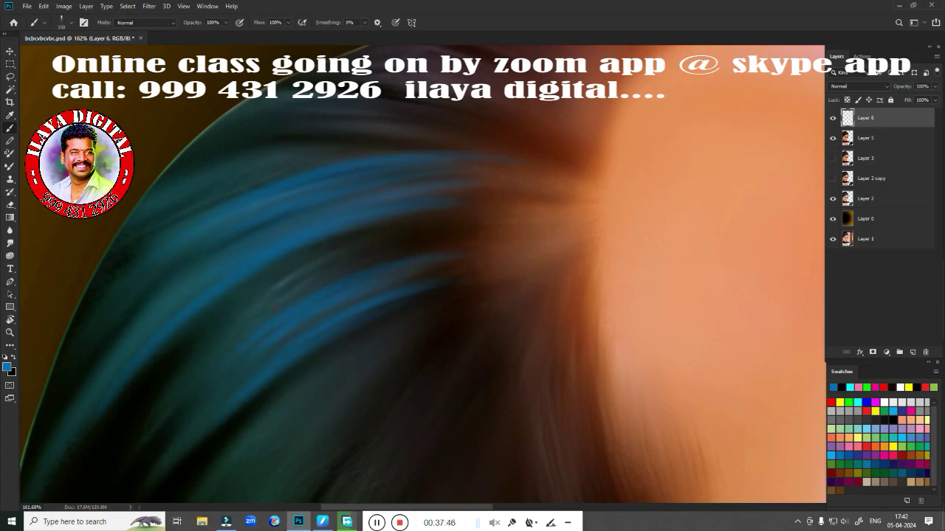
left_click_drag(338, 270, 489, 217)
left_click_drag(288, 284, 438, 226)
Add blue strands across the upper hair band and top edge, then bring up Image Size
left_click_drag(475, 274, 412, 426)
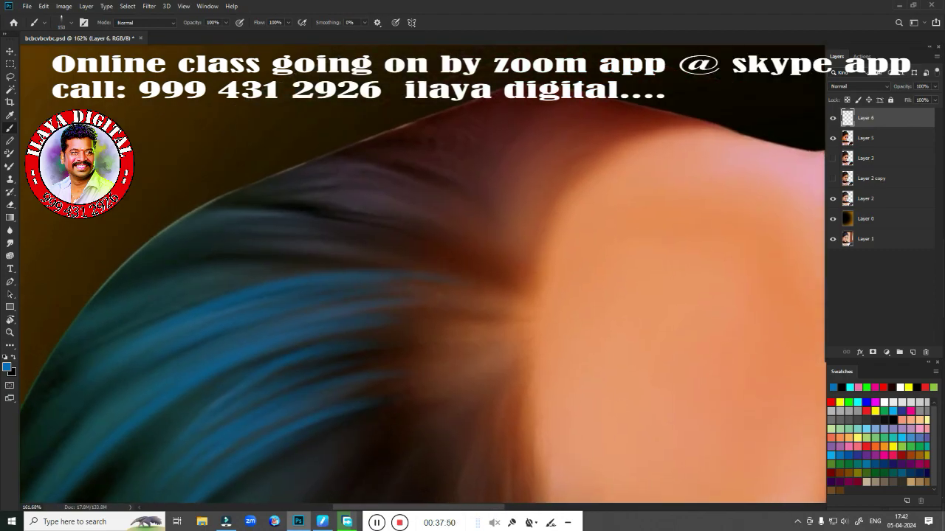
left_click_drag(96, 314, 369, 214)
left_click_drag(229, 259, 370, 232)
left_click_drag(273, 266, 407, 240)
left_click_drag(319, 222, 401, 214)
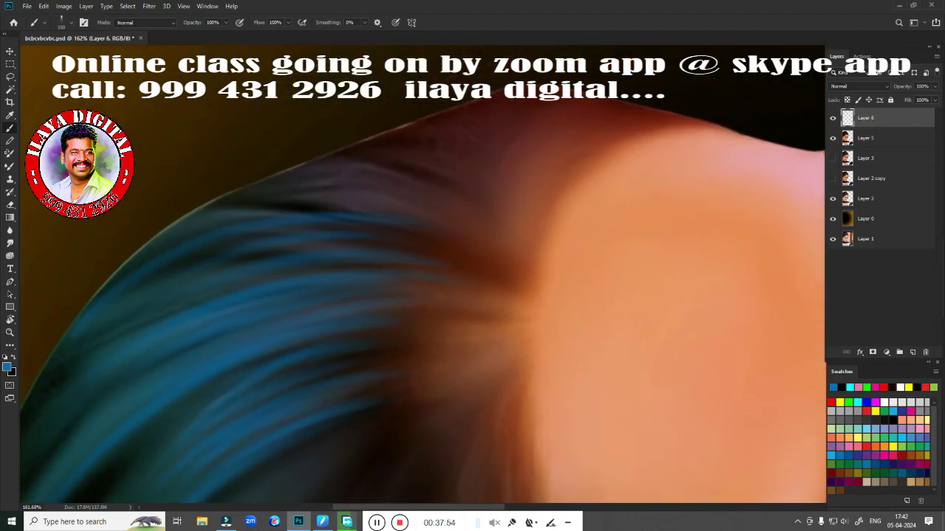
left_click_drag(296, 171, 458, 152)
left_click_drag(270, 203, 413, 176)
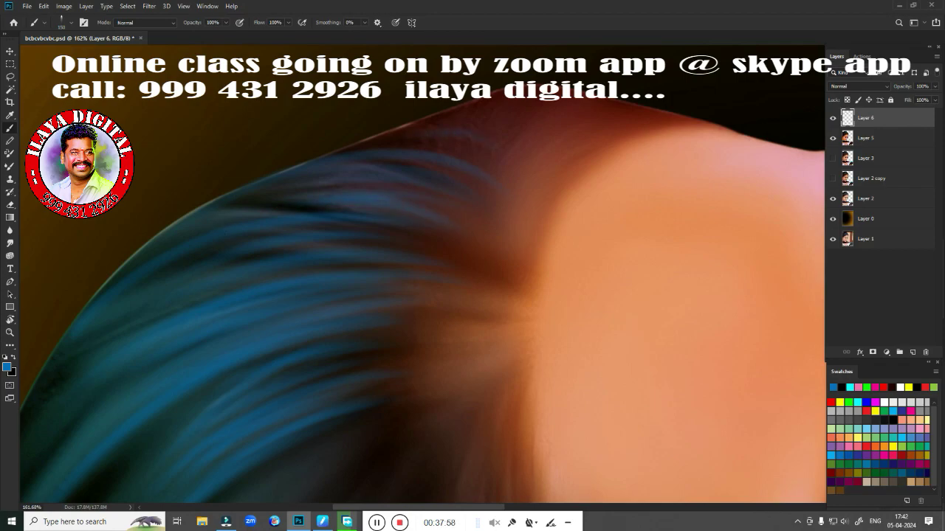
key("ctrl+alt+i")
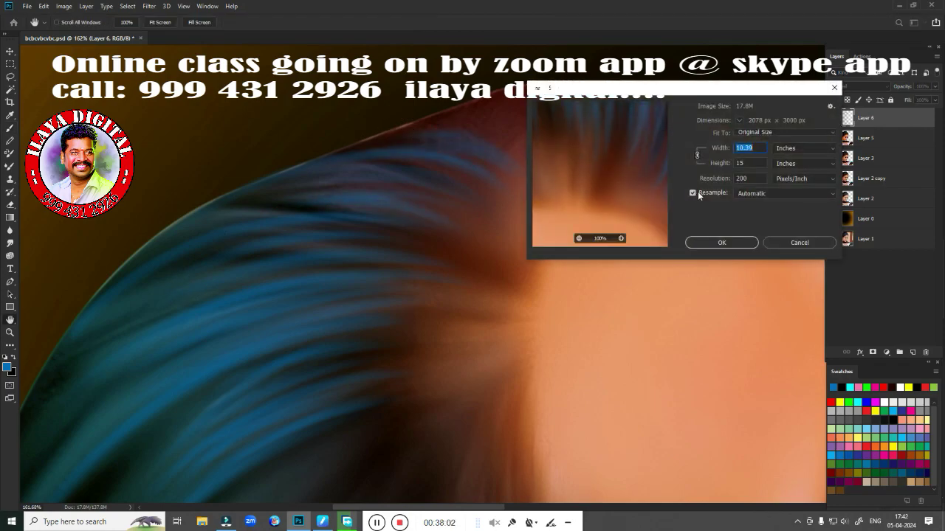
Leave Image Size at 300 pixels/inch and start curved blue strands across the hair
key("Tab")
key("Tab")
type("300")
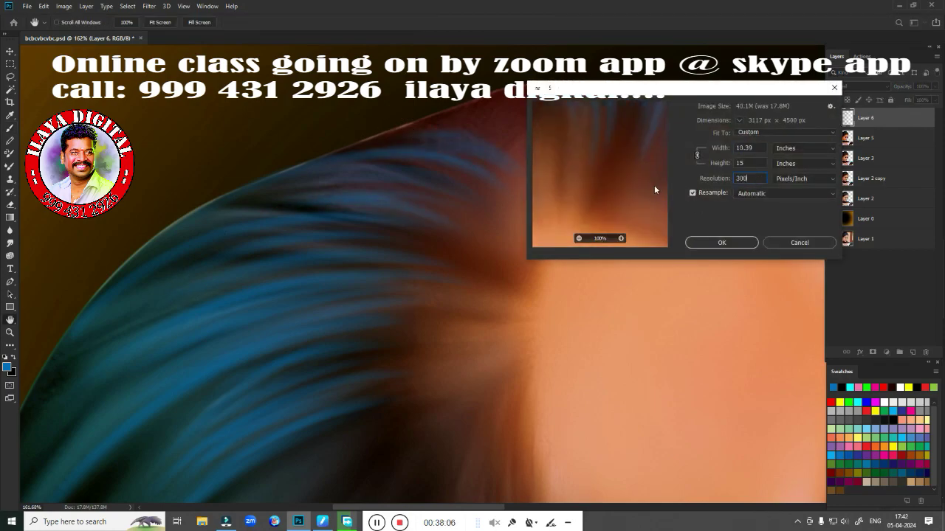
key("Escape")
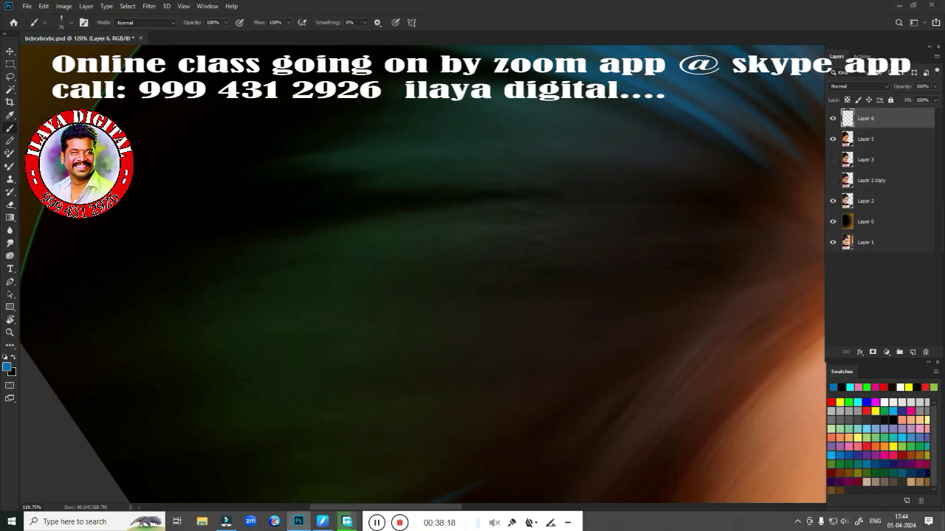
left_click_drag(405, 313, 305, 279)
mouse_move(172, 249)
left_mouse_down()
mouse_move(499, 211)
mouse_move(314, 190)
mouse_move(247, 194)
left_mouse_up()
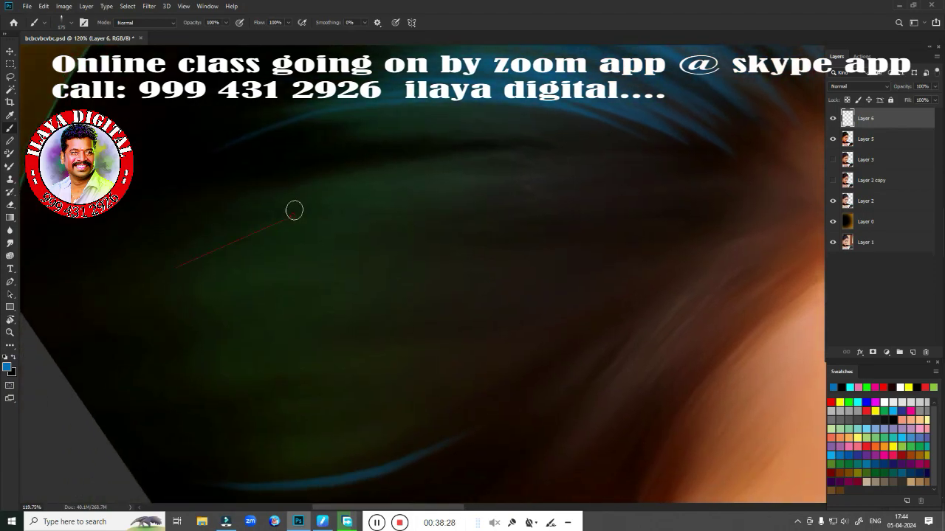
Paint more blue strands across the upper and lower hair
left_click_drag(473, 203, 141, 280)
left_click_drag(427, 183, 193, 240)
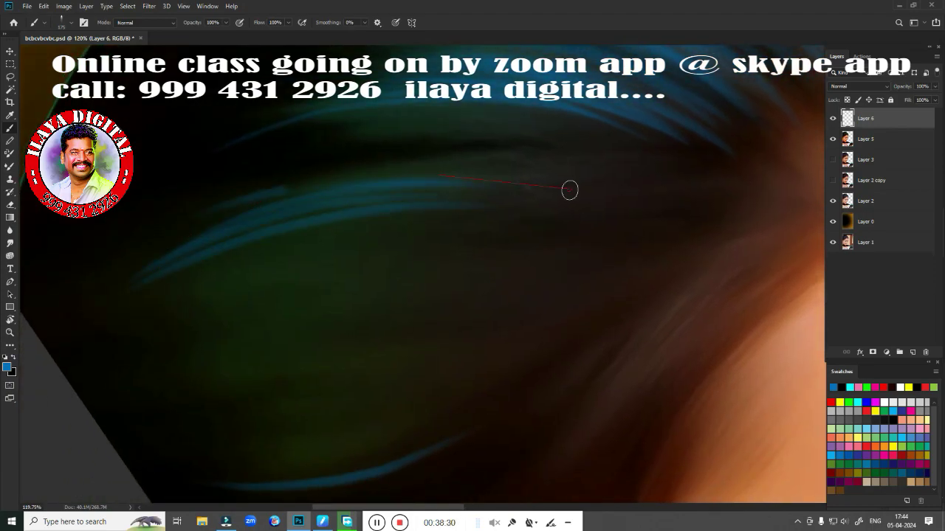
left_click_drag(565, 152, 221, 193)
left_click_drag(528, 134, 230, 199)
left_click_drag(512, 116, 279, 152)
left_click_drag(443, 328, 148, 361)
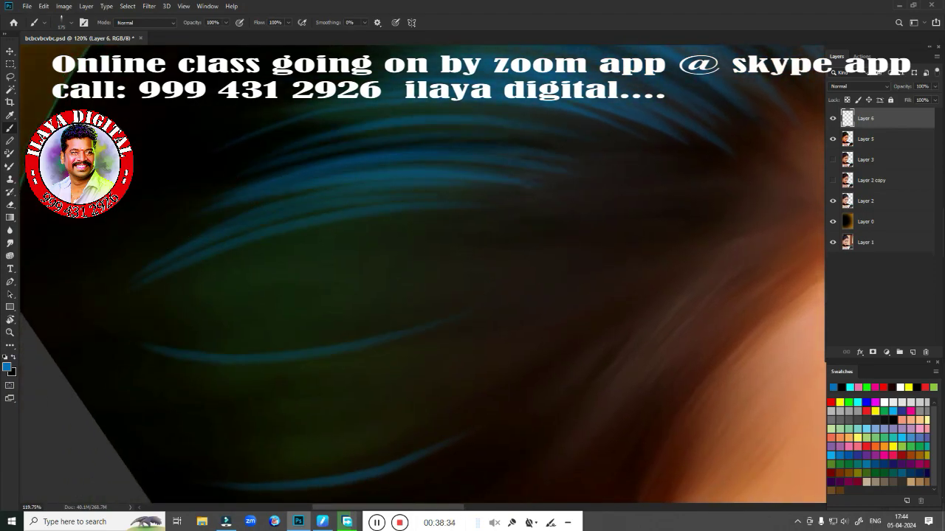
left_click_drag(390, 350, 161, 373)
left_click_drag(443, 365, 214, 402)
Paint blue strands across the middle of the hair
mouse_move(398, 394)
left_mouse_down()
mouse_move(431, 273)
mouse_move(464, 274)
left_mouse_up()
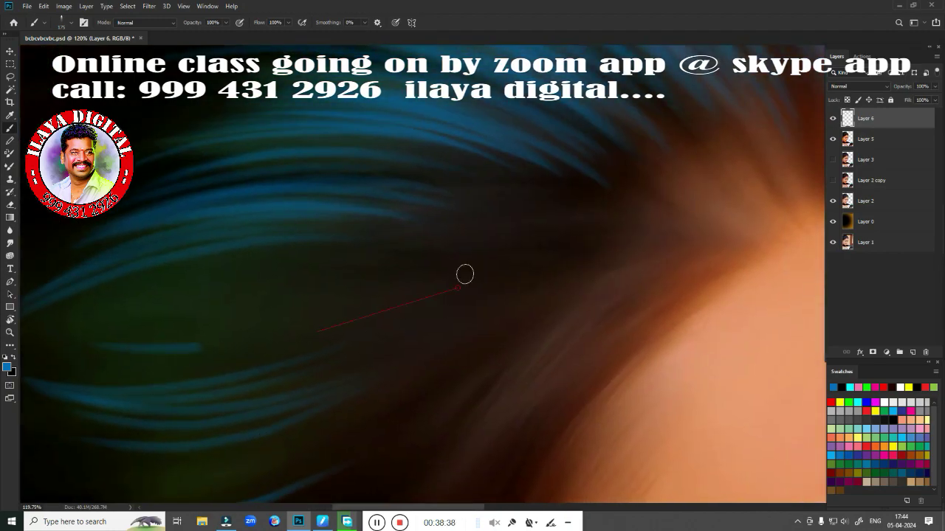
left_click_drag(390, 310, 200, 347)
left_click_drag(438, 273, 209, 314)
mouse_move(458, 242)
left_mouse_down()
mouse_move(266, 258)
mouse_move(563, 229)
left_mouse_up()
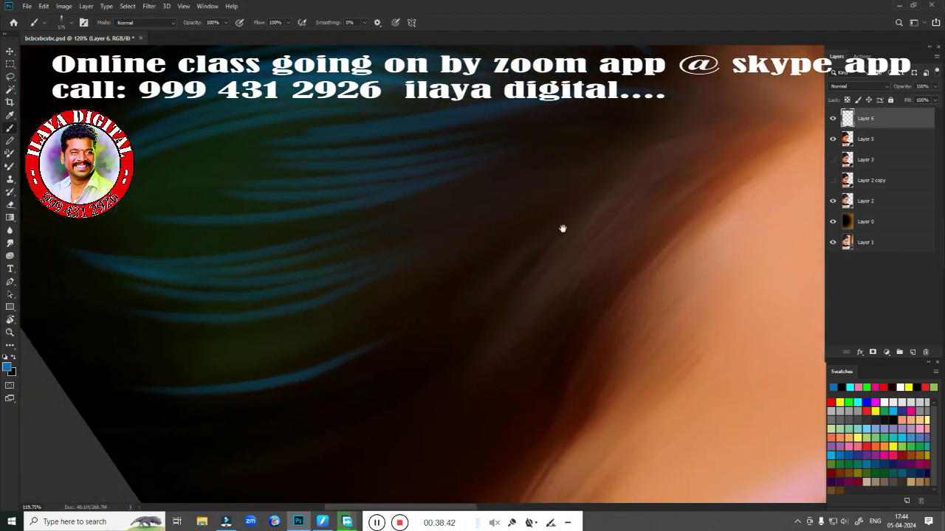
left_click_drag(475, 334, 191, 355)
left_click_drag(425, 313, 307, 381)
left_click_drag(465, 288, 366, 322)
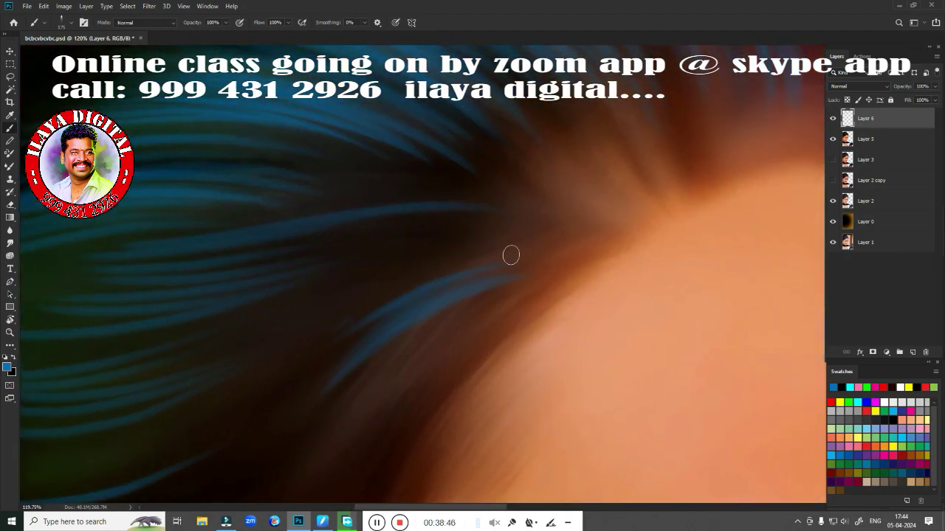
left_click_drag(509, 256, 301, 315)
Add more blue strokes along the hair, undoing a stray thin strand near the parting
left_click_drag(270, 392, 601, 147)
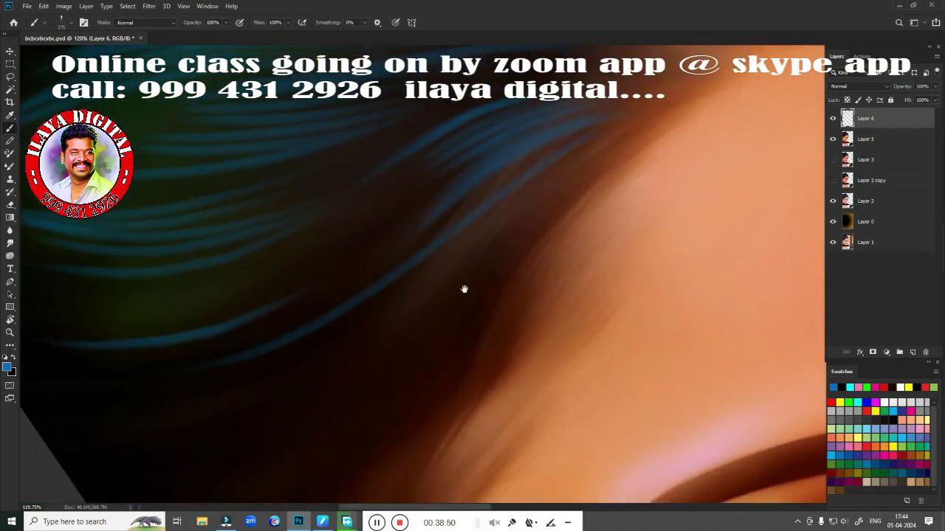
mouse_move(464, 289)
left_mouse_down()
mouse_move(389, 347)
mouse_move(284, 352)
left_mouse_up()
left_click_drag(210, 279, 425, 263)
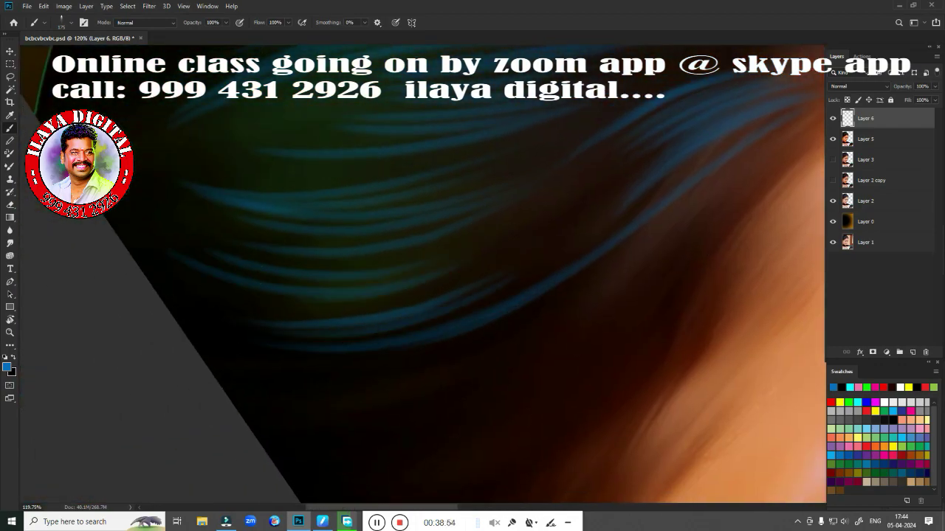
mouse_move(649, 111)
left_mouse_down()
mouse_move(531, 244)
mouse_move(321, 244)
left_mouse_up()
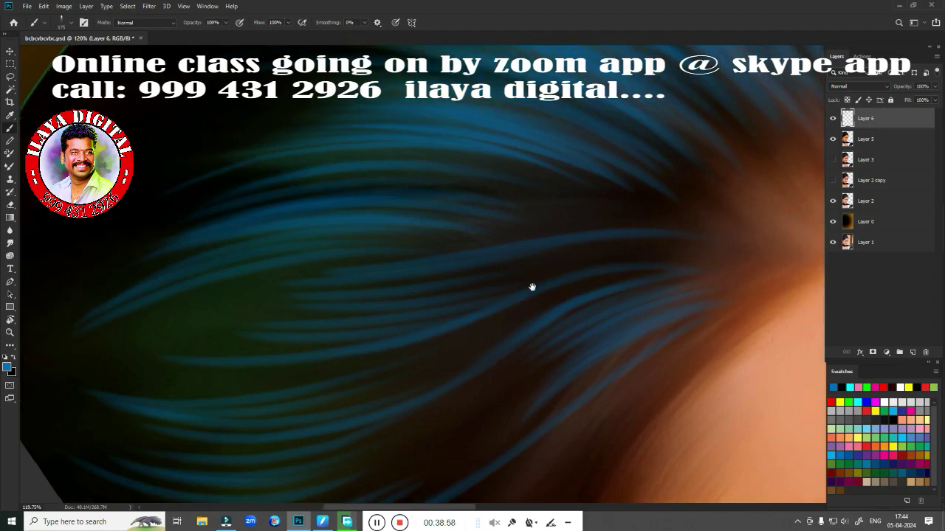
left_click_drag(531, 285, 473, 413)
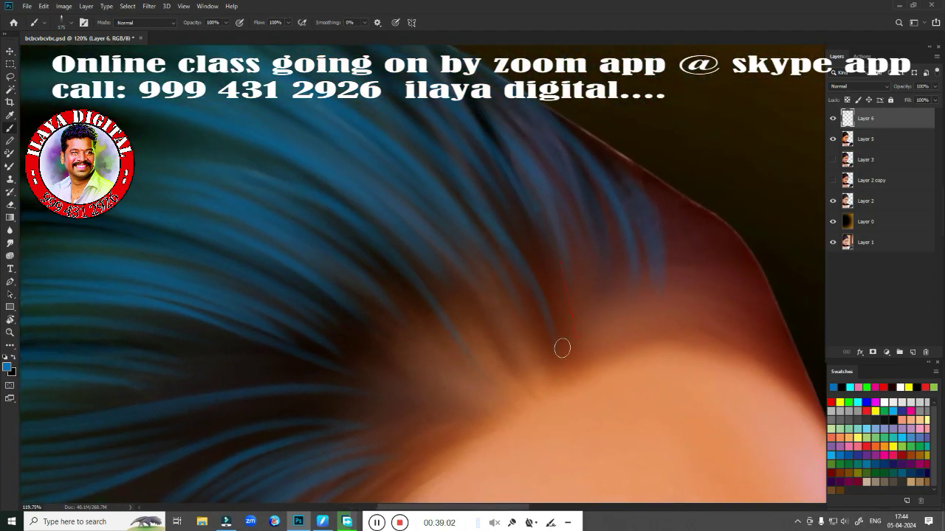
left_click_drag(622, 351, 782, 226)
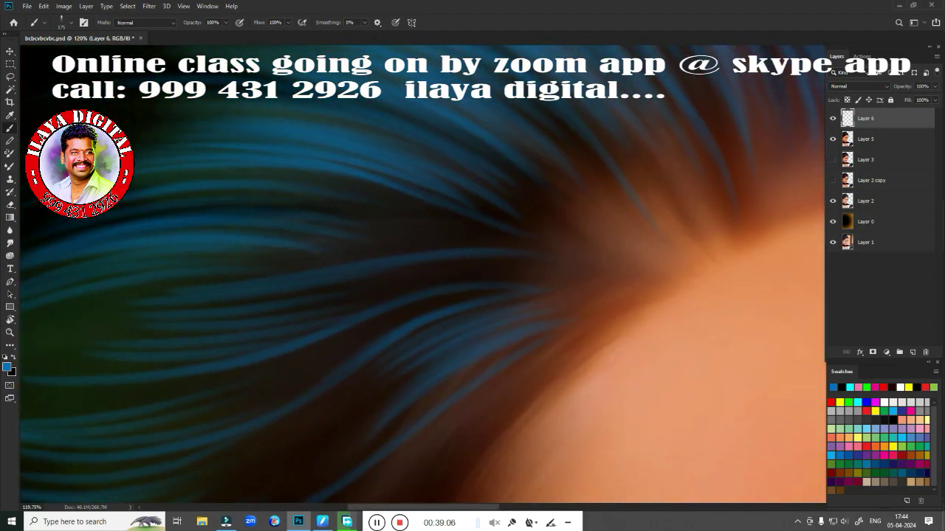
left_click_drag(665, 278, 351, 186)
key("ctrl+z")
Paint a thin blue strand into the dark hair near the image edge
left_click_drag(511, 331, 553, 194)
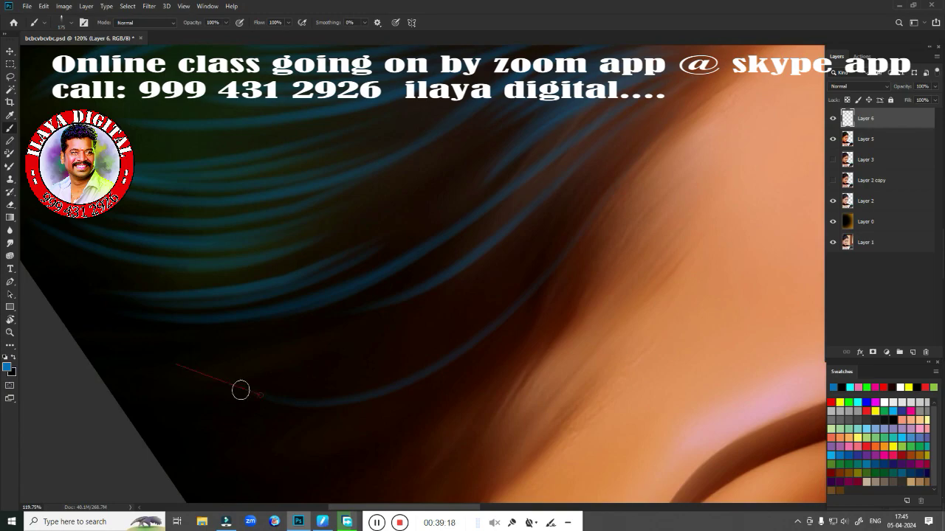
left_click_drag(200, 344, 244, 256)
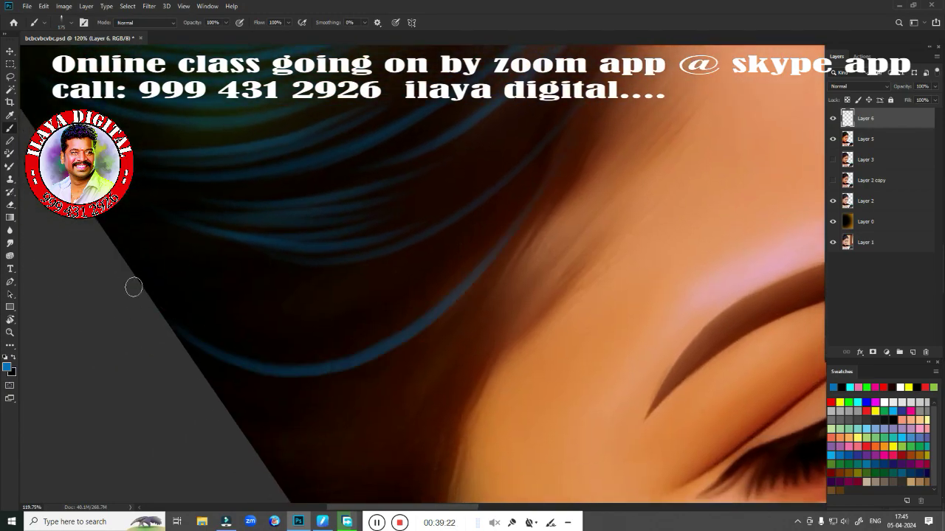
left_click_drag(249, 300, 175, 185)
mouse_move(381, 268)
left_mouse_down()
mouse_move(281, 361)
mouse_move(334, 264)
left_mouse_up()
Level the rotated view and brush a thin light-blue strand across the hair above the forehead
scroll(422, 261, "down", 5)
scroll(310, 301, "down", 3)
scroll(355, 281, "down", 1)
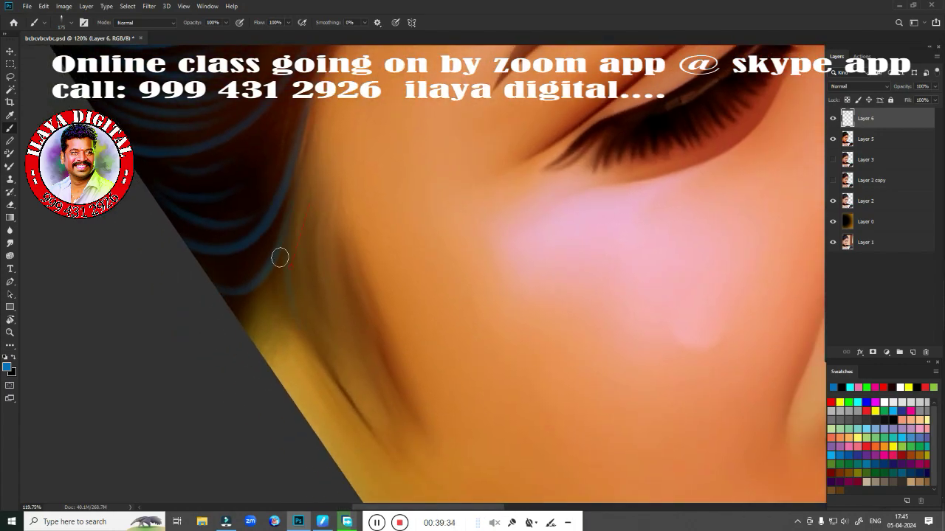
scroll(375, 281, "right", 2)
scroll(416, 439, "down", 2)
scroll(301, 380, "up", 8)
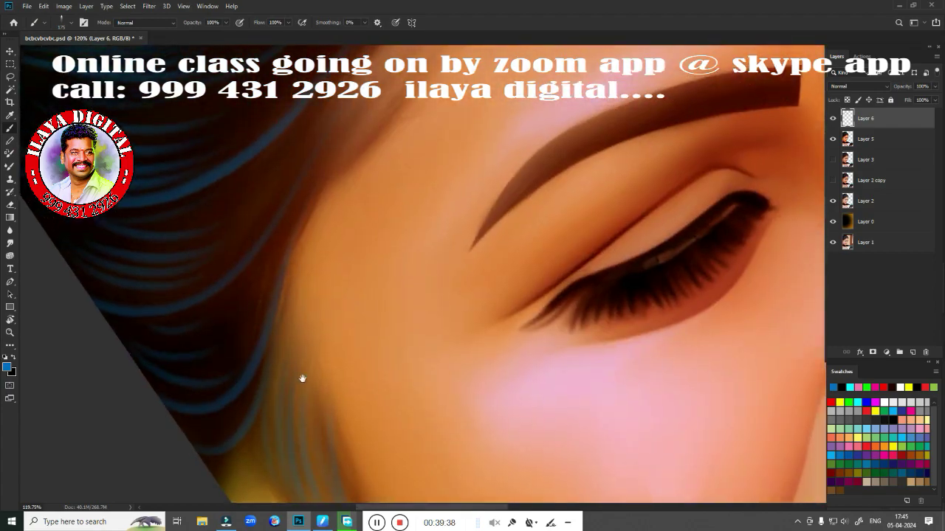
left_click_drag(317, 310, 359, 233)
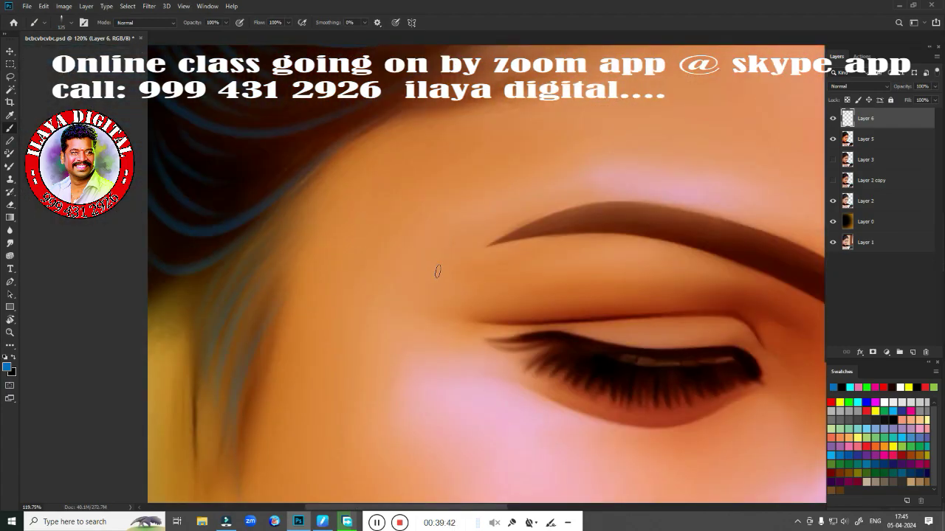
left_click_drag(438, 272, 354, 419)
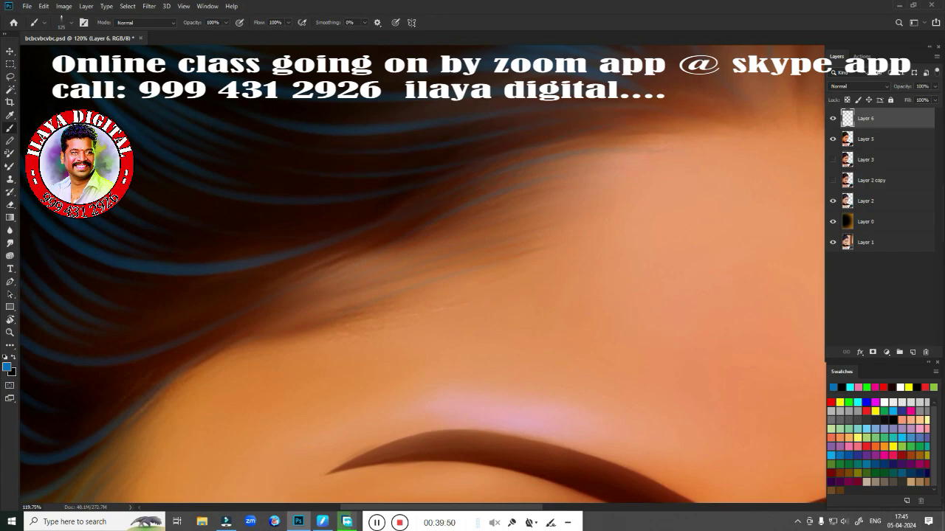
left_click_drag(211, 288, 571, 133)
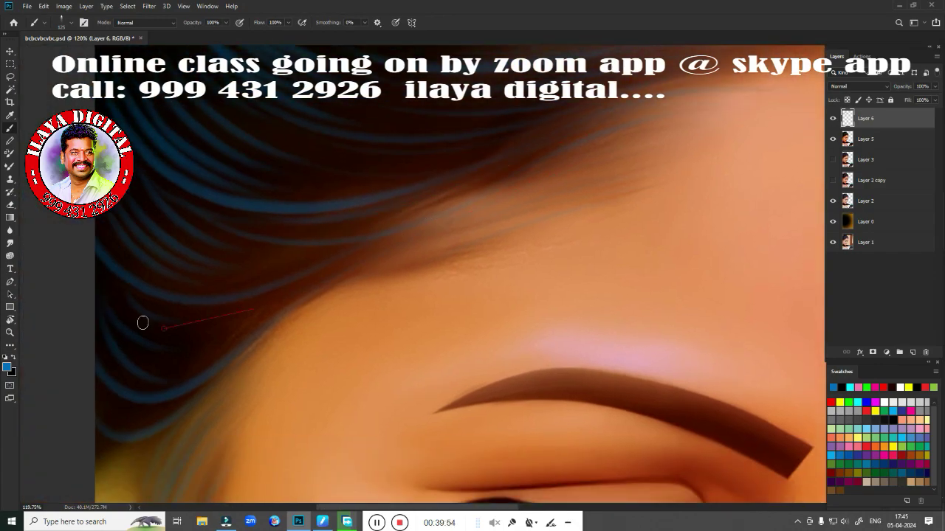
mouse_move(354, 222)
left_mouse_down()
mouse_move(442, 406)
mouse_move(312, 354)
mouse_move(631, 295)
left_mouse_up()
left_click_drag(209, 230, 387, 220)
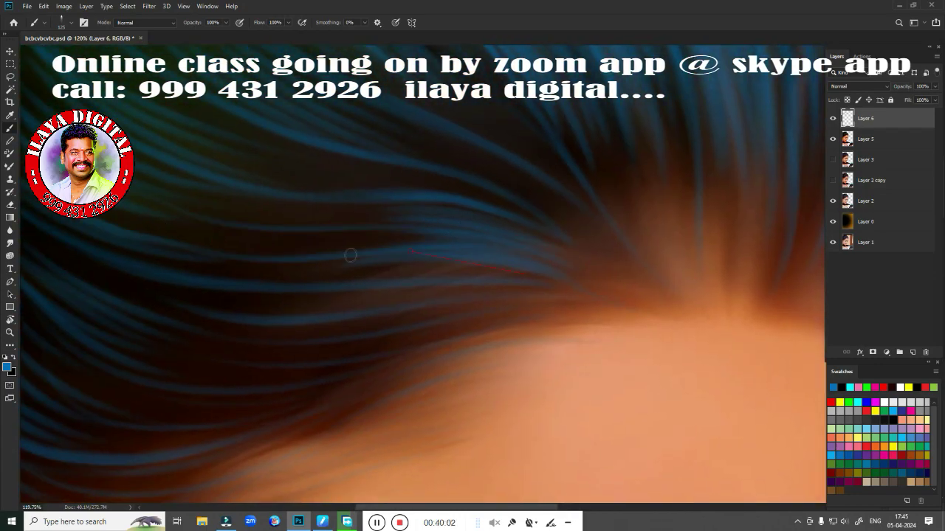
mouse_move(351, 255)
left_mouse_down()
mouse_move(432, 400)
mouse_move(369, 352)
left_mouse_up()
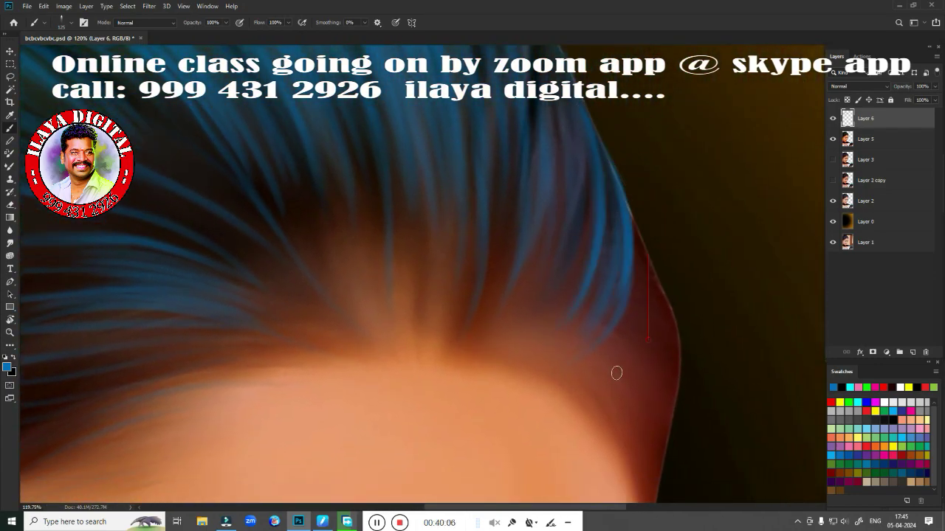
left_click_drag(616, 373, 557, 211)
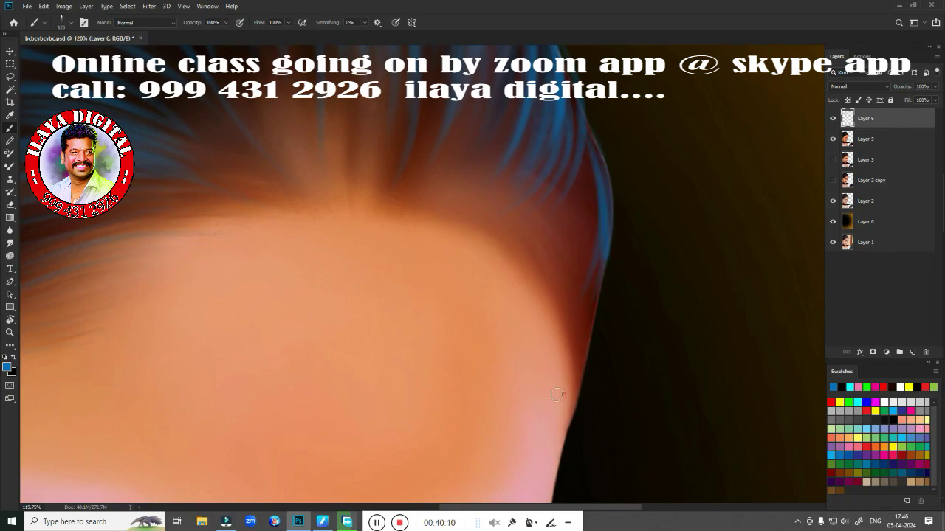
Zoom in and out around the hairline to inspect the blue-streaked hair framing the face
scroll(419, 293, "up", 2)
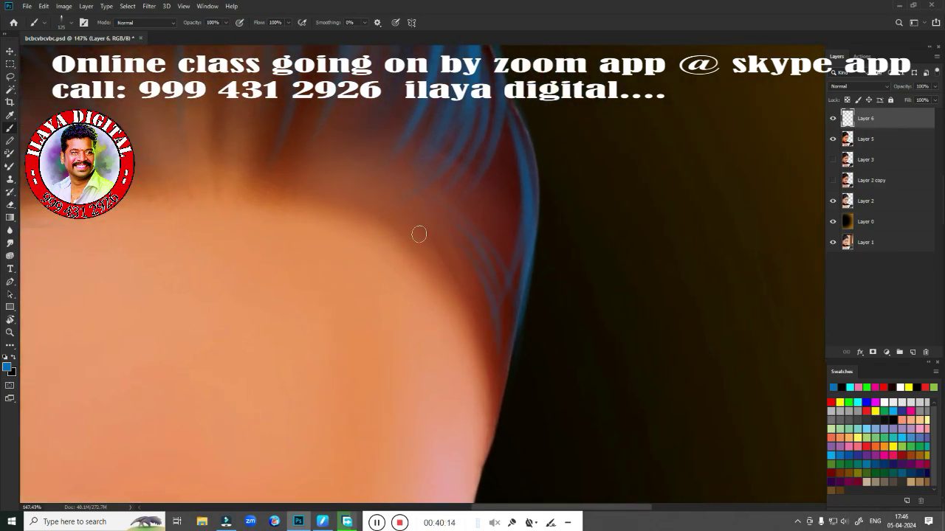
scroll(421, 274, "up", 3)
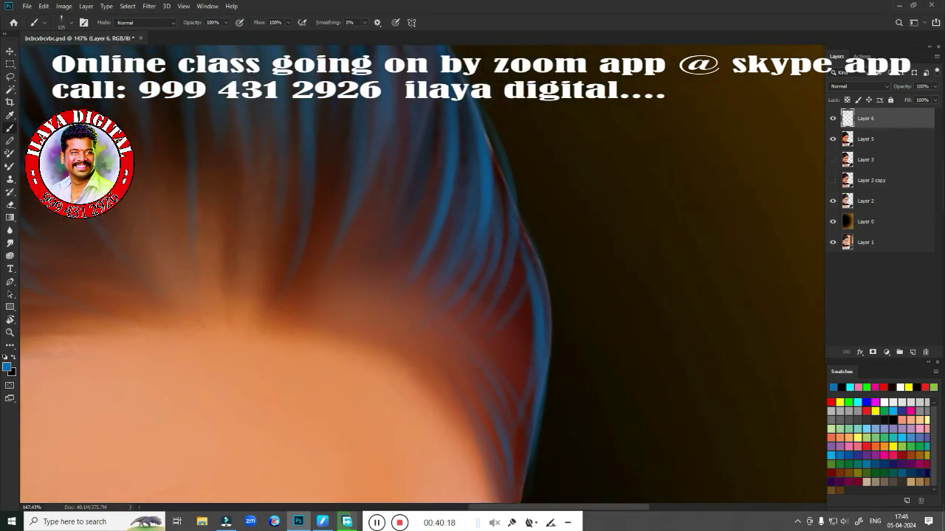
scroll(694, 373, "left", 5)
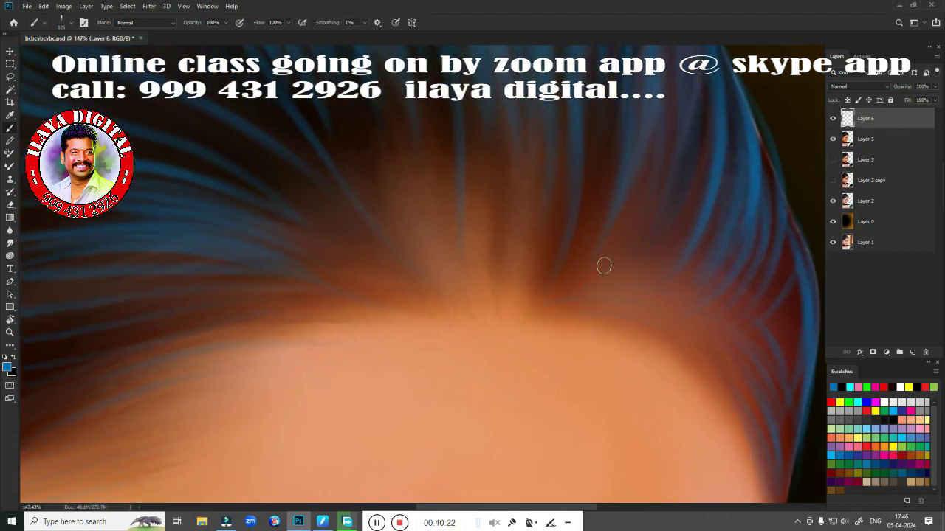
scroll(527, 407, "up", 2)
scroll(526, 407, "left", 2)
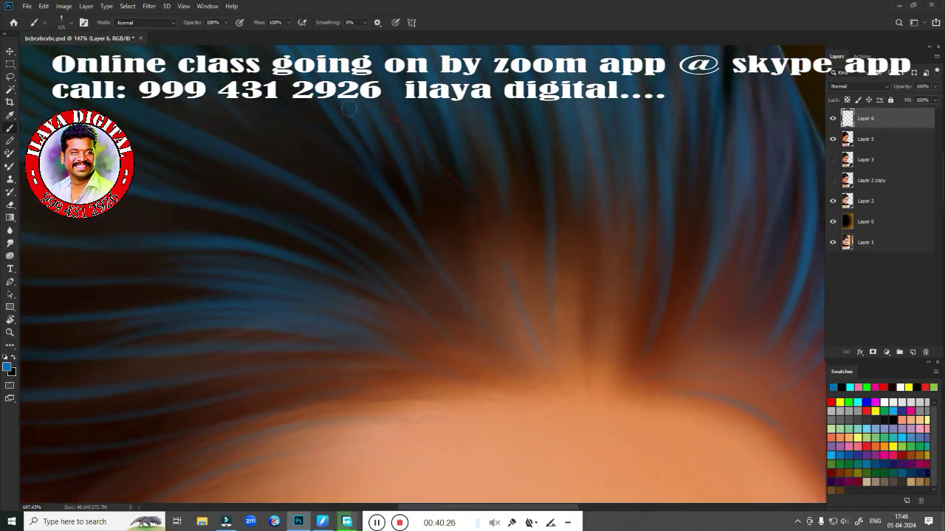
scroll(455, 285, "right", 3)
scroll(454, 285, "up", 1)
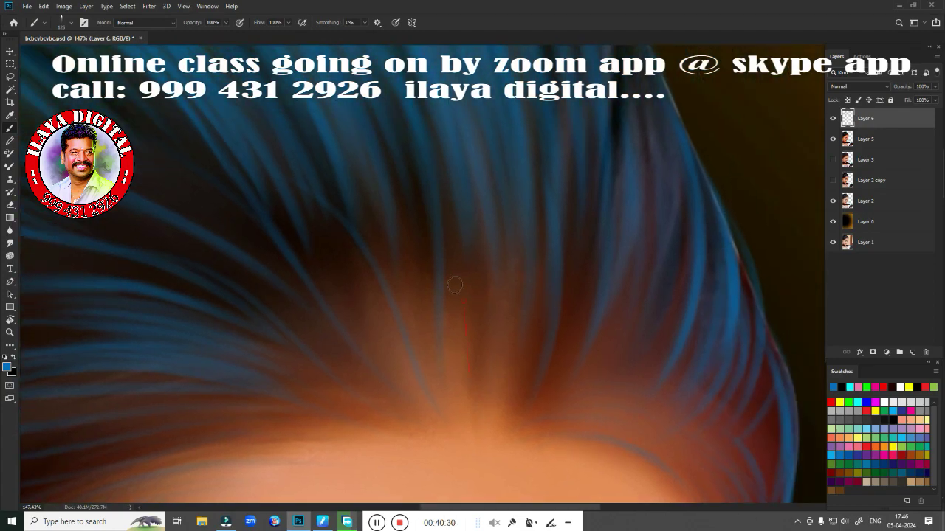
scroll(561, 224, "down", 2)
scroll(527, 329, "down", 1)
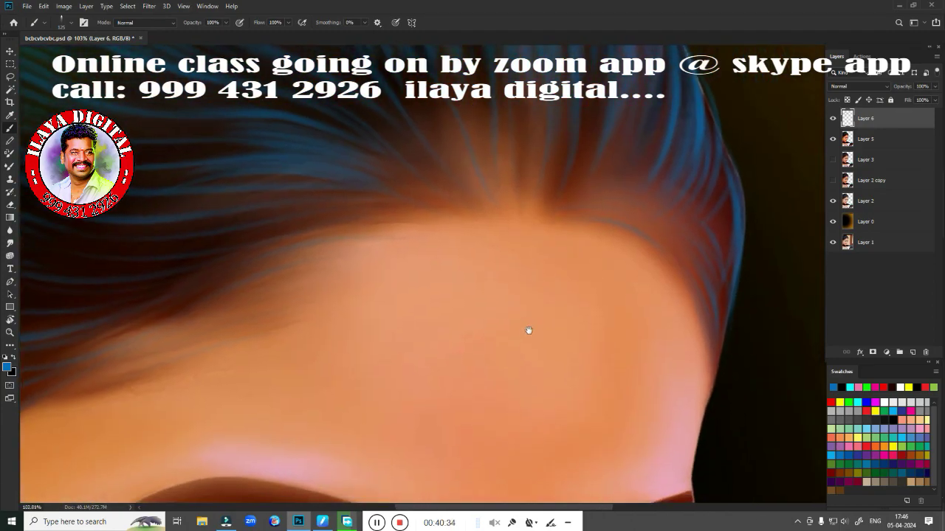
scroll(522, 258, "down", 2)
scroll(531, 254, "down", 1)
scroll(531, 254, "down", 1)
scroll(414, 295, "up", 1)
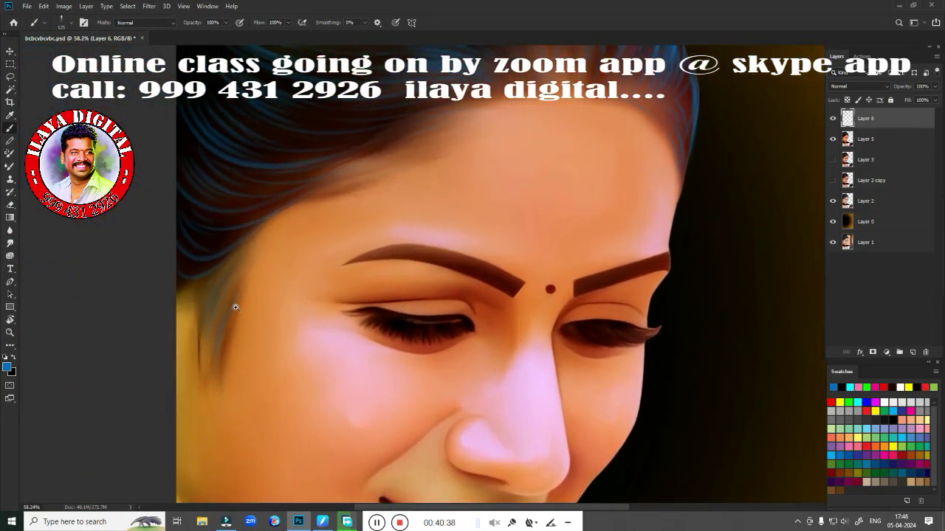
scroll(308, 347, "up", 3)
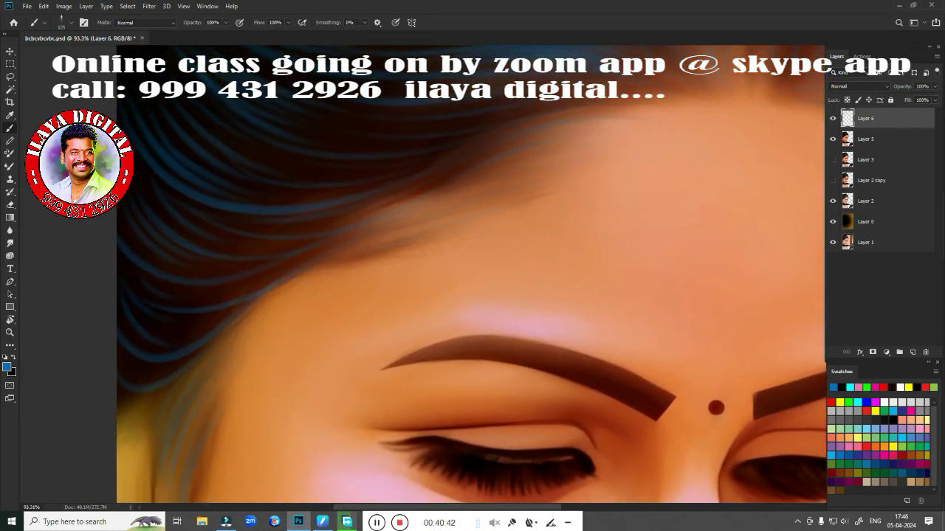
scroll(470, 274, "down", 5)
scroll(471, 273, "left", 3)
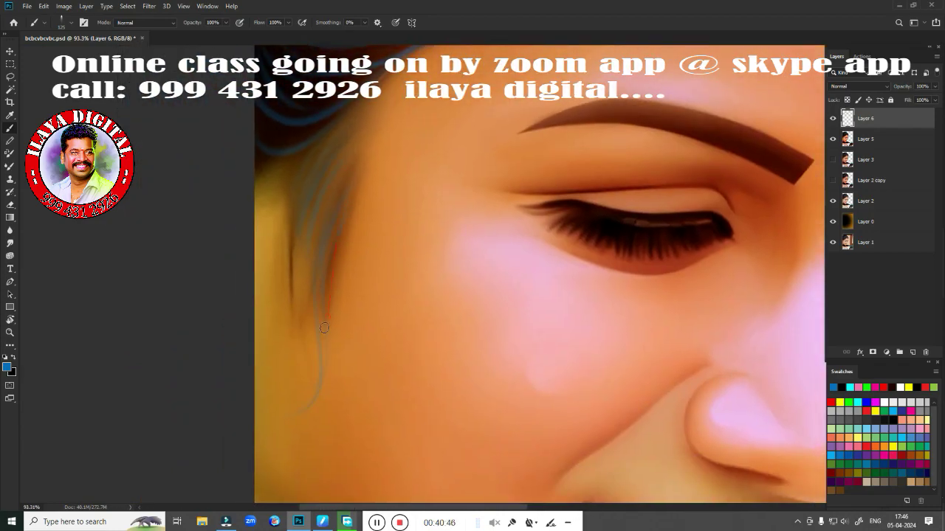
scroll(383, 265, "down", 1)
scroll(394, 301, "down", 3)
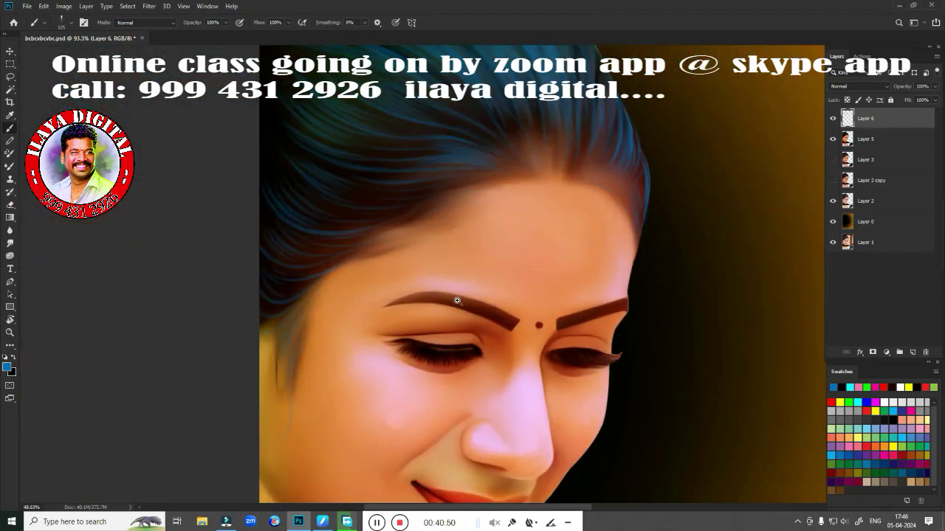
scroll(449, 323, "down", 2)
Add a new Layer 7 above Layer 5 and set up a black brush
left_click(880, 140)
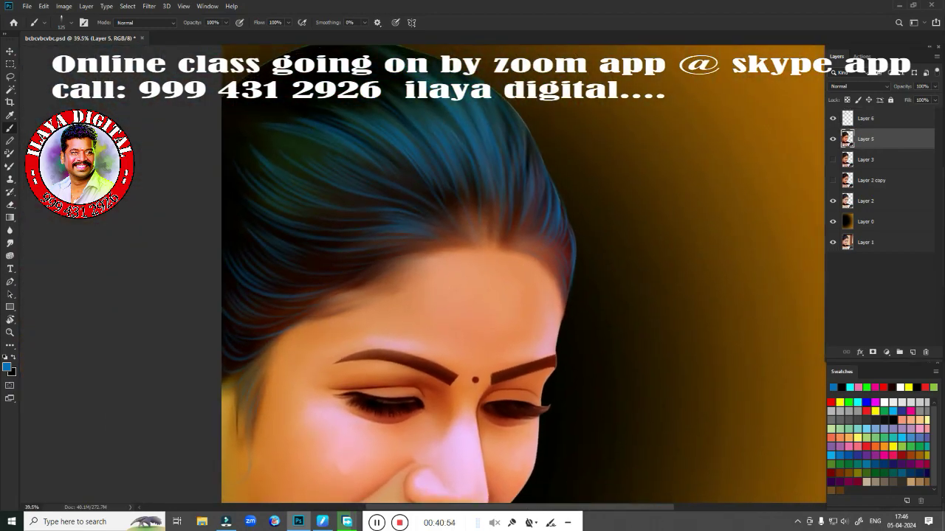
left_click(911, 352)
right_click(548, 284)
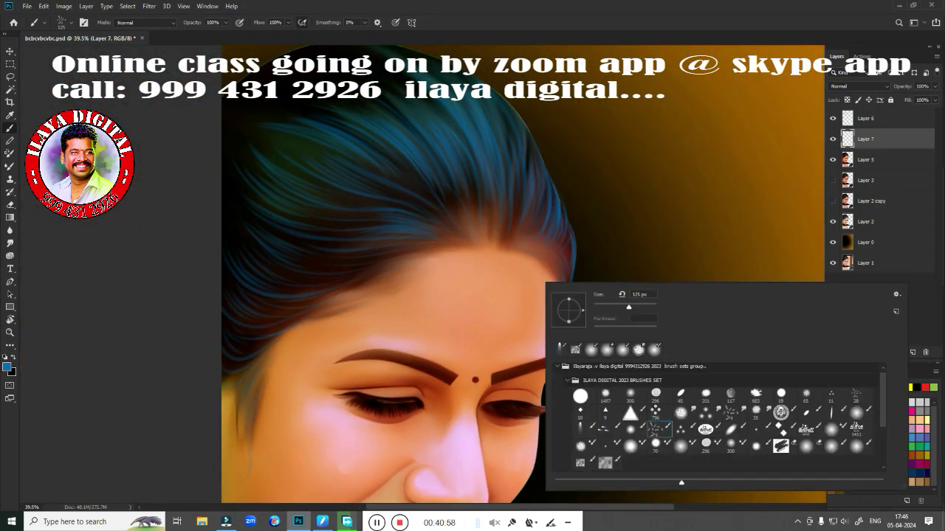
key("Return")
key("x")
scroll(472, 296, "up", 2)
scroll(559, 259, "up", 3)
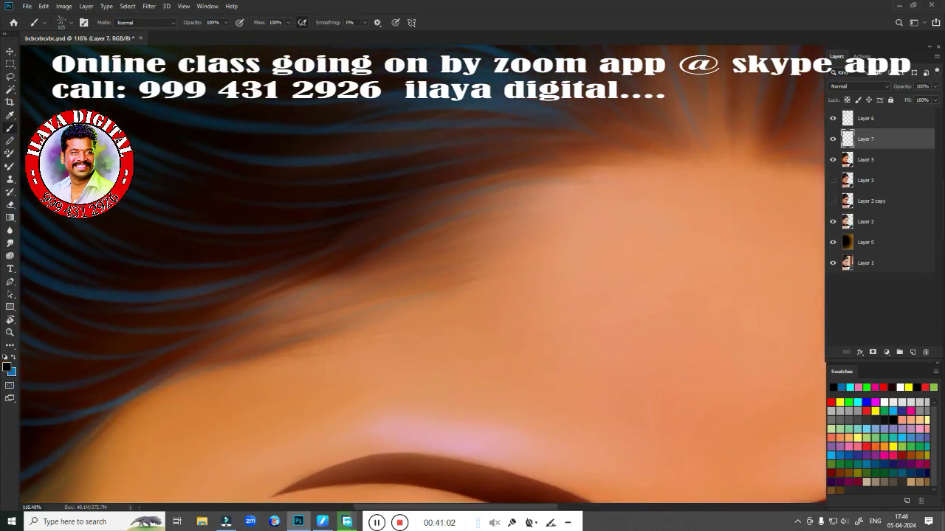
Paint dark wispy strands along the hairline into the forehead edge
left_click_drag(583, 164, 237, 281)
left_click_drag(530, 207, 162, 328)
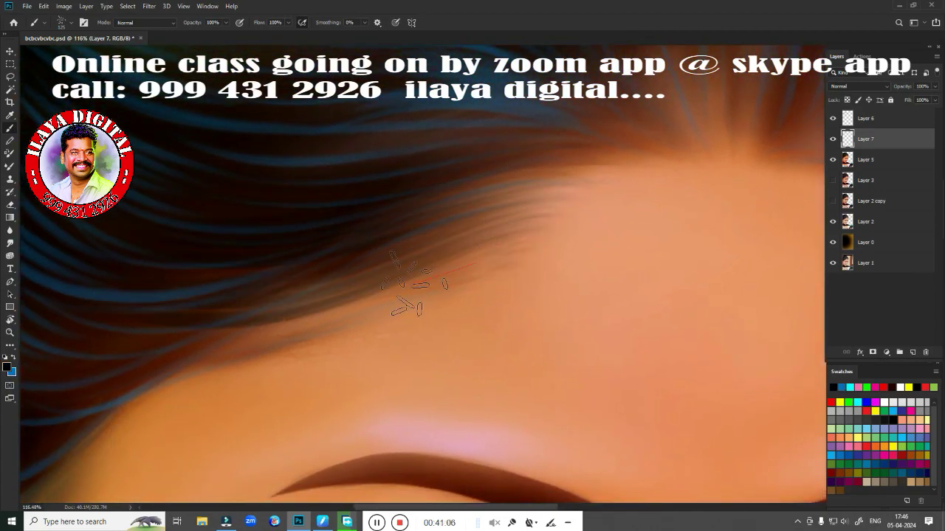
left_click_drag(503, 247, 163, 363)
mouse_move(554, 326)
left_mouse_down()
mouse_move(584, 362)
mouse_move(707, 289)
left_mouse_up()
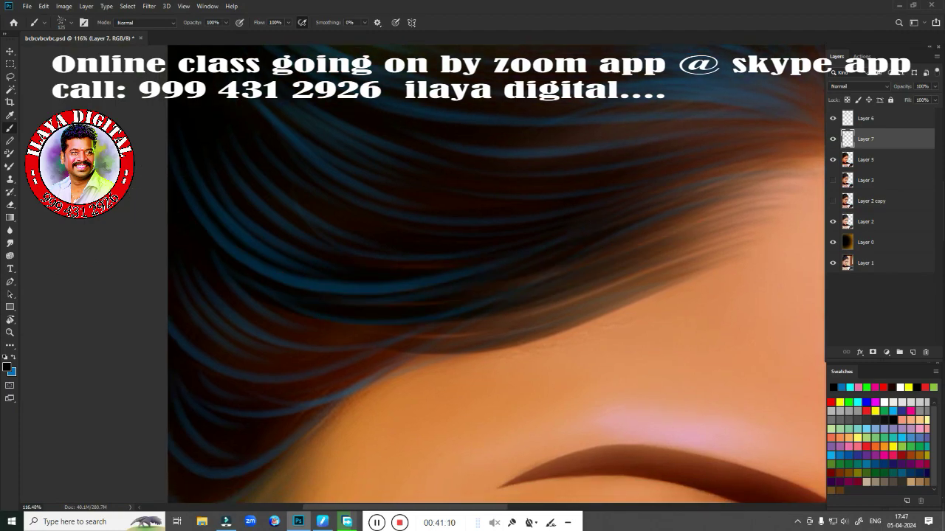
left_click_drag(124, 263, 155, 122)
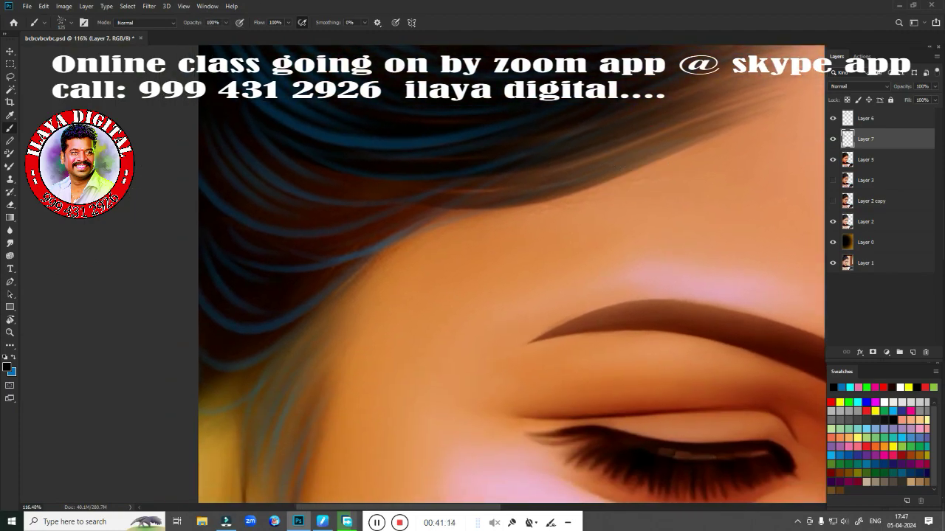
left_click_drag(415, 250, 501, 165)
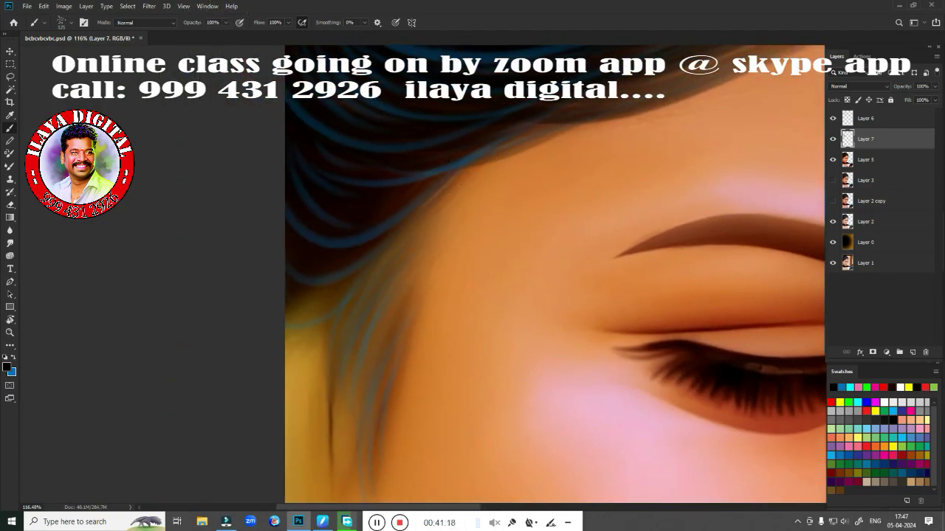
left_click_drag(451, 180, 451, 92)
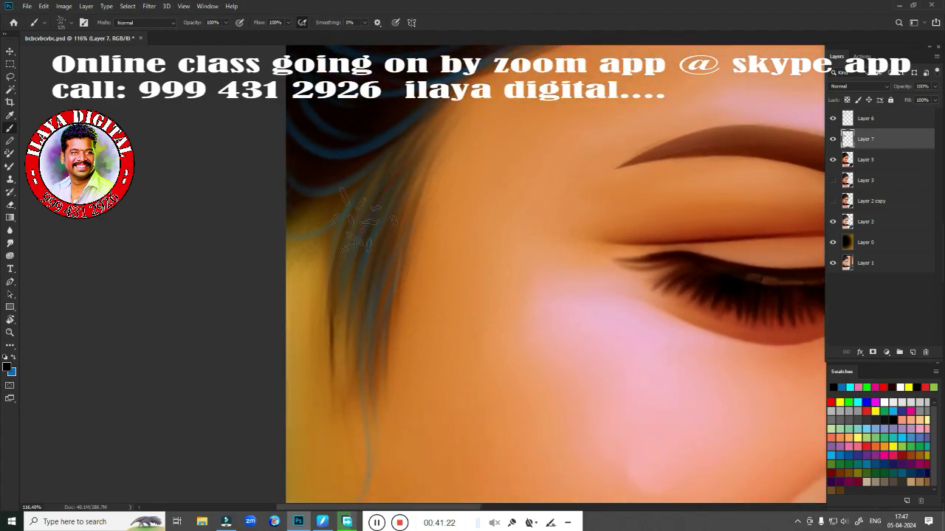
left_click_drag(331, 251, 322, 103)
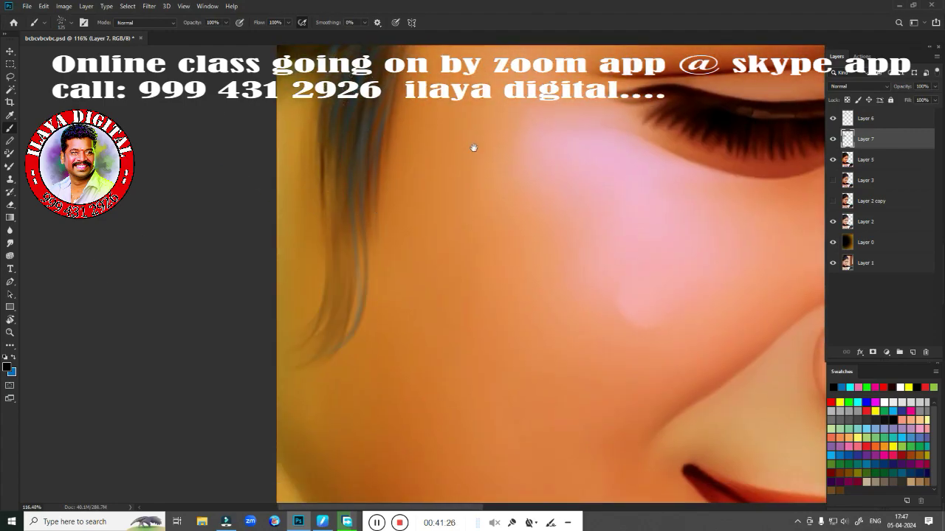
Paint fine dark strands through the middle of the blue hair
left_click_drag(474, 148, 428, 473)
mouse_move(476, 89)
left_mouse_down()
mouse_move(476, 206)
mouse_move(253, 391)
left_mouse_up()
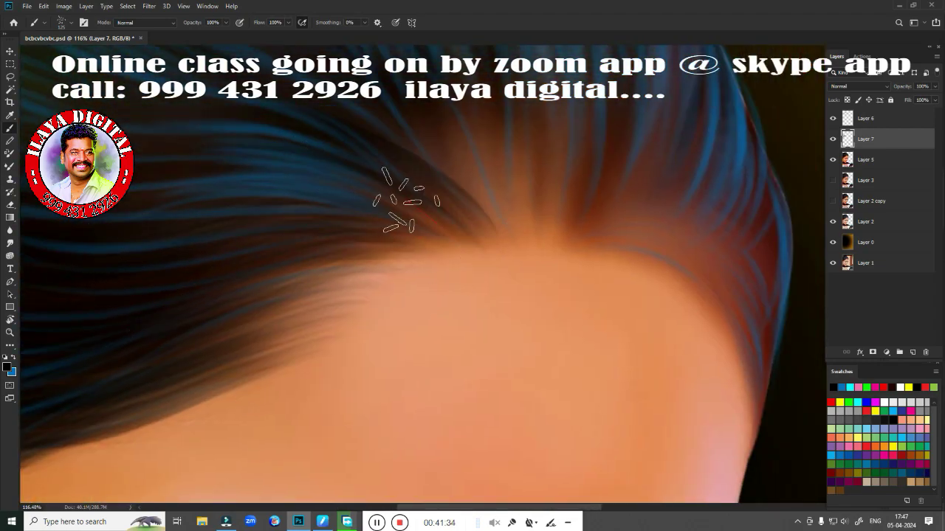
left_click_drag(231, 302, 185, 355)
left_click_drag(502, 258, 454, 310)
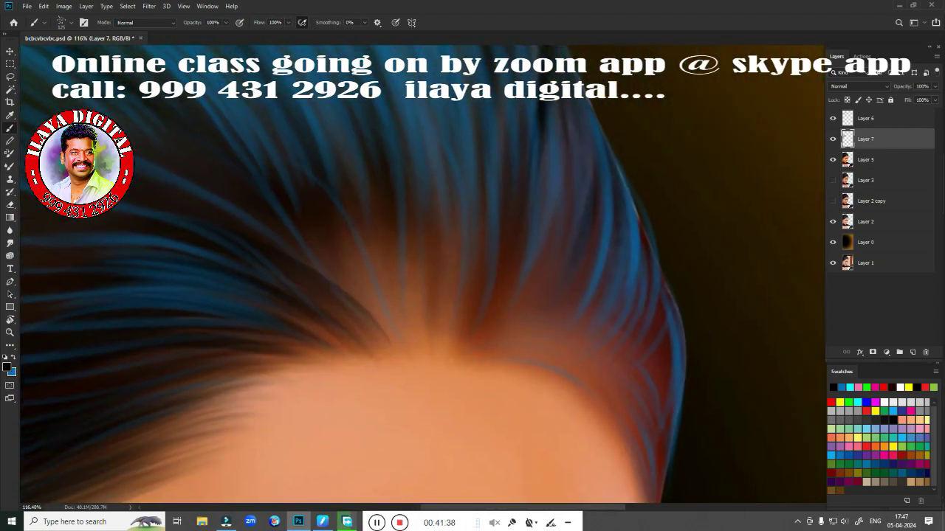
left_click_drag(325, 221, 379, 316)
left_click_drag(354, 148, 422, 310)
left_click_drag(413, 147, 472, 325)
left_click_drag(465, 140, 509, 325)
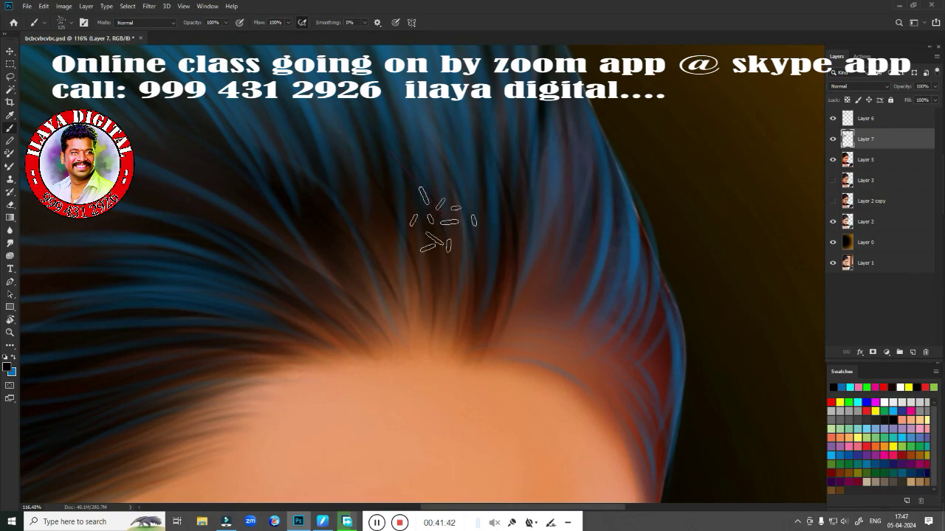
left_click_drag(443, 217, 379, 312)
left_click_drag(310, 229, 369, 316)
left_click_drag(391, 236, 401, 347)
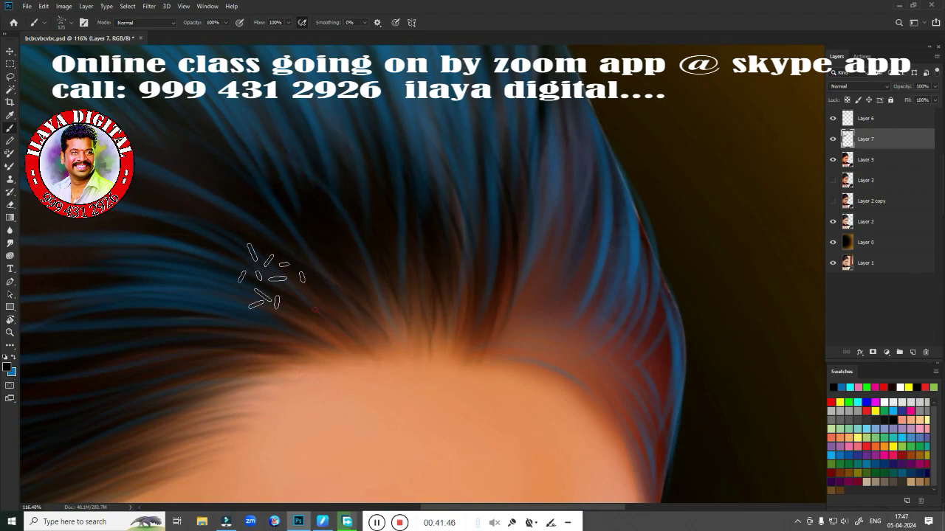
Paint dark strands along the hairline and down the hair's right edge
left_click_drag(546, 480, 411, 407)
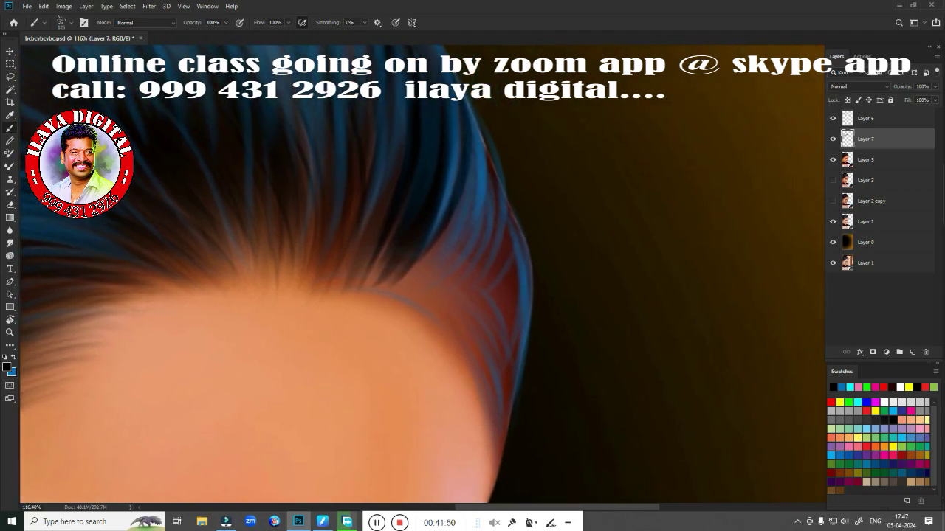
left_click_drag(473, 170, 413, 295)
left_click_drag(487, 207, 436, 310)
left_click_drag(509, 244, 458, 325)
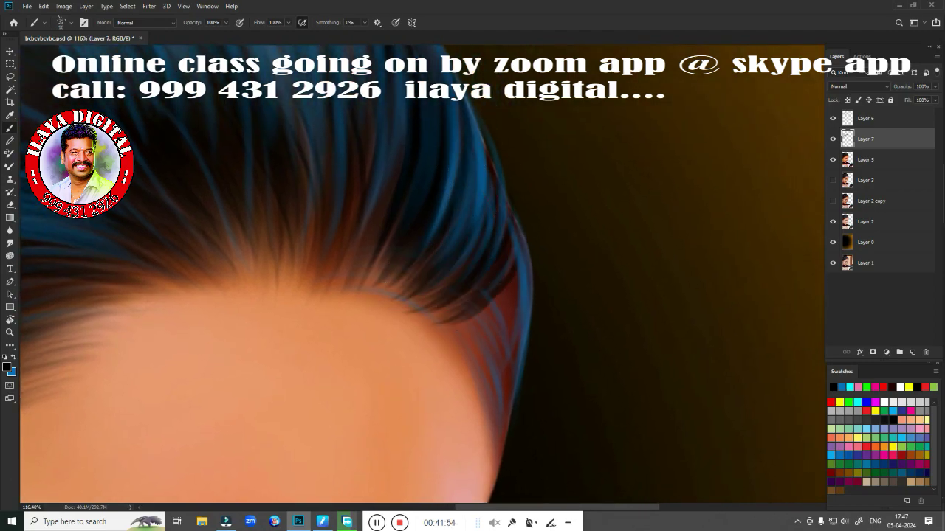
left_click_drag(514, 244, 520, 369)
left_click_drag(454, 313, 493, 472)
left_click_drag(465, 377, 512, 308)
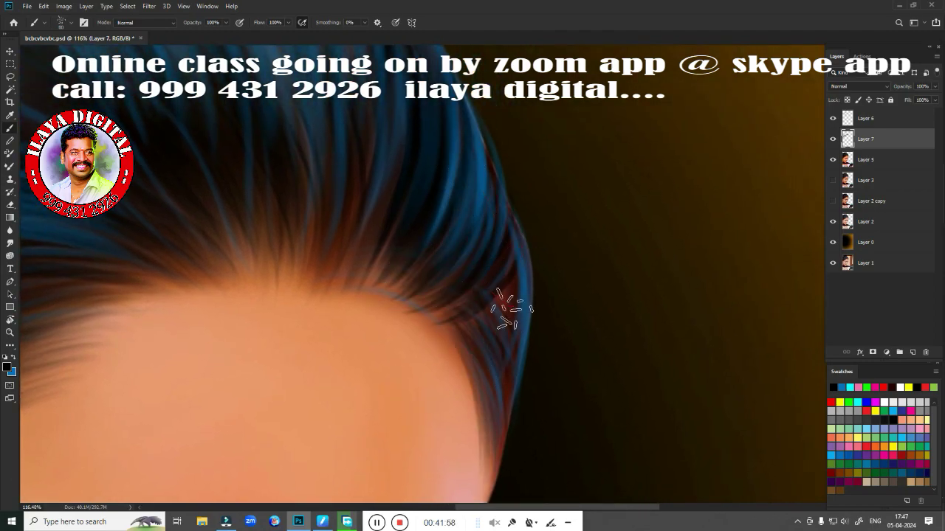
left_click_drag(367, 338, 574, 449)
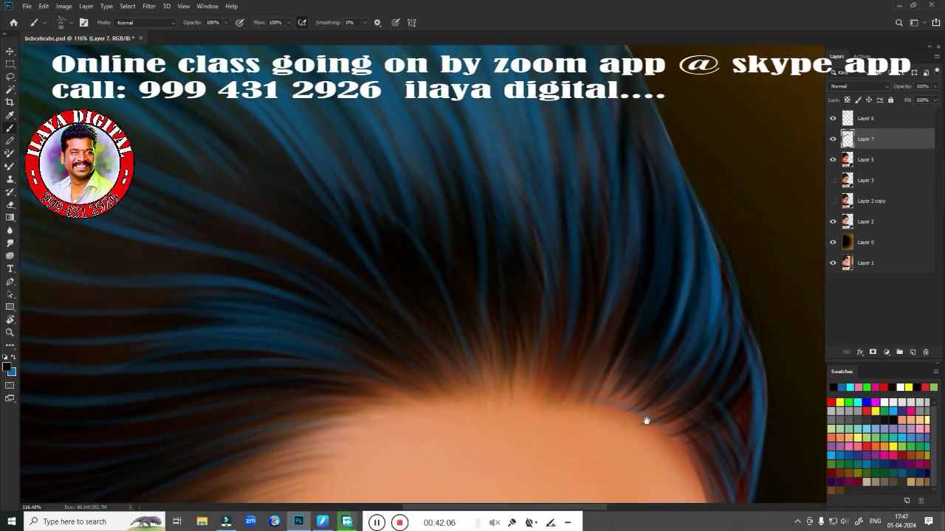
scroll(531, 273, "down", 3)
scroll(522, 418, "down", 2)
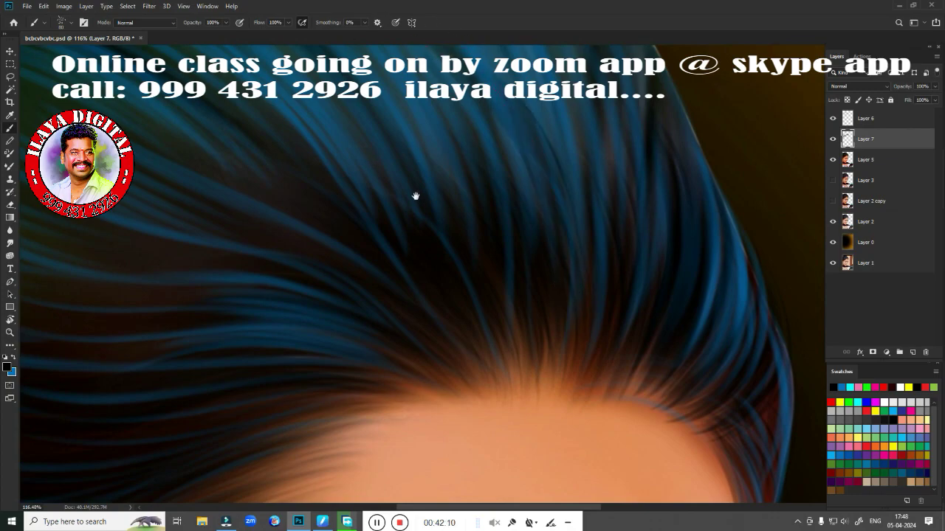
scroll(514, 282, "down", 2)
Lasso the top of the head on Layer 5
key("l")
left_click(758, 223, "ctrl")
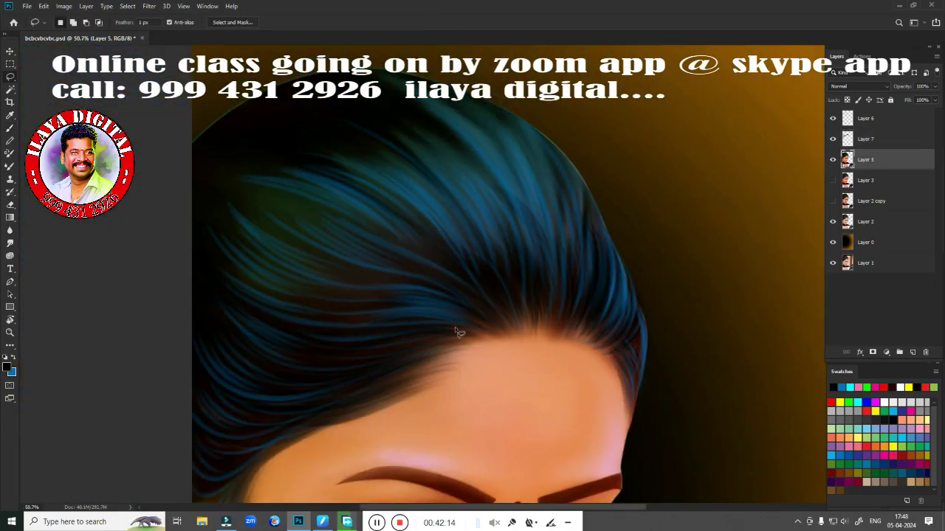
left_click_drag(727, 243, 174, 473)
left_click_drag(395, 378, 397, 376)
scroll(512, 338, "down", 2)
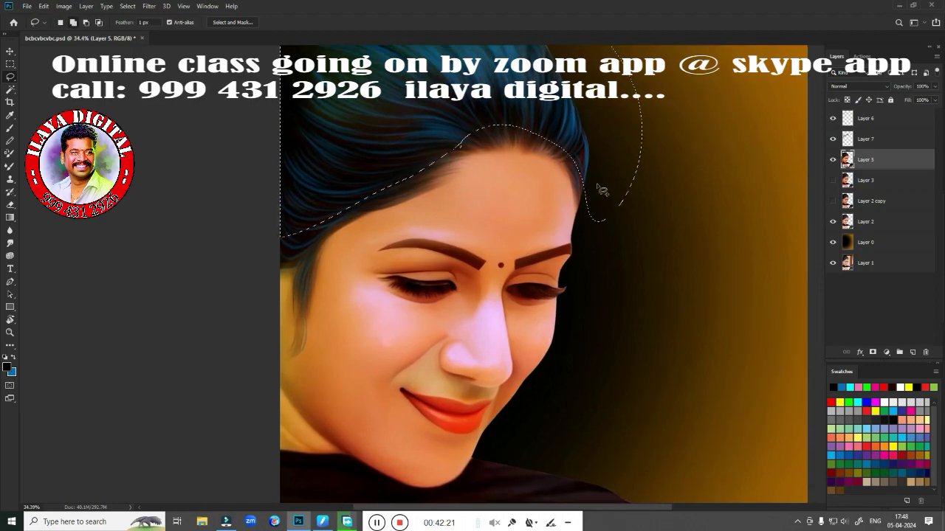
left_click_drag(589, 238, 585, 196)
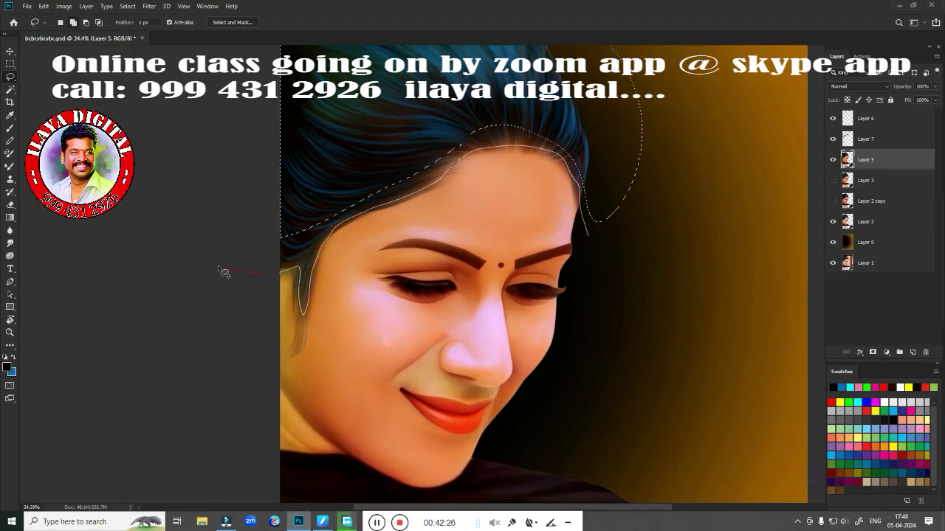
left_click_drag(605, 238, 607, 240)
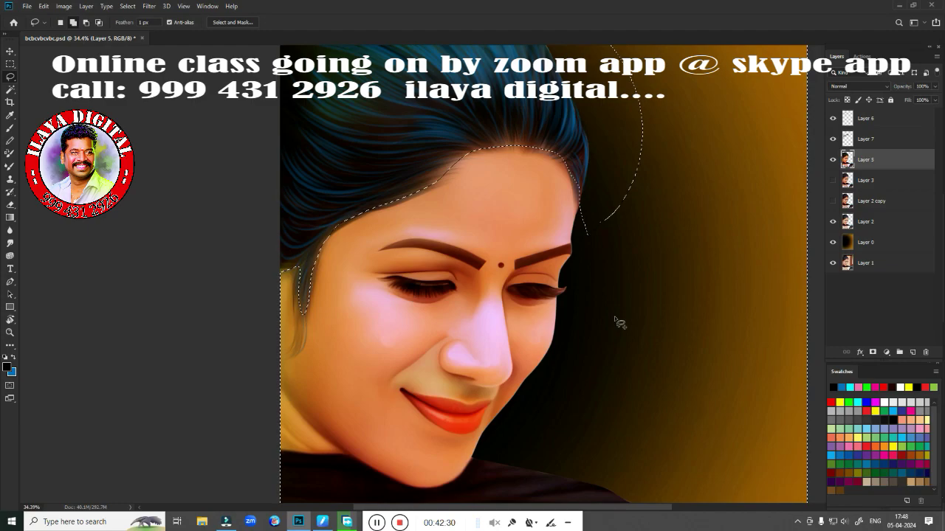
Feather the lasso selection by 30 pixels
key("shift+F6")
left_click(520, 162)
key("Delete")
key("i")
key("shift+F6")
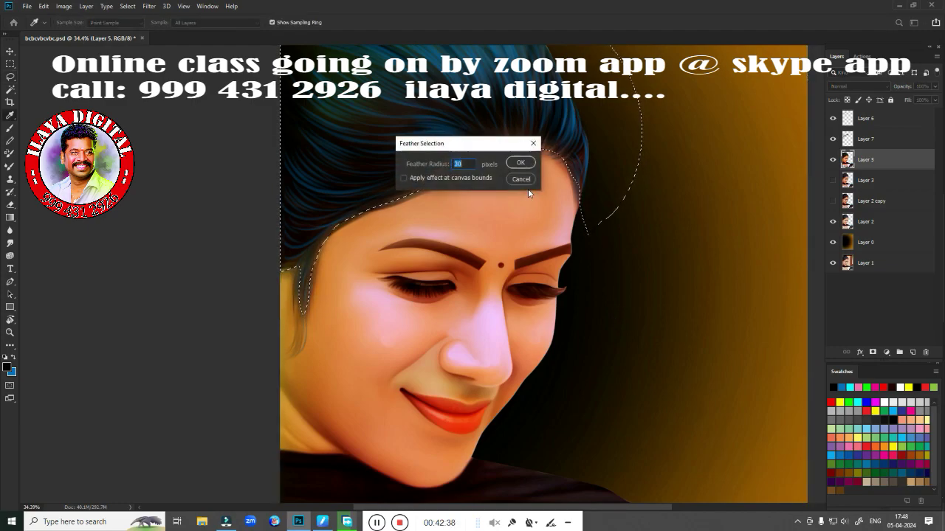
key("Return")
Copy the selection to Layer 8 and set Saturation -100 and Lightness -50
key("ctrl+j")
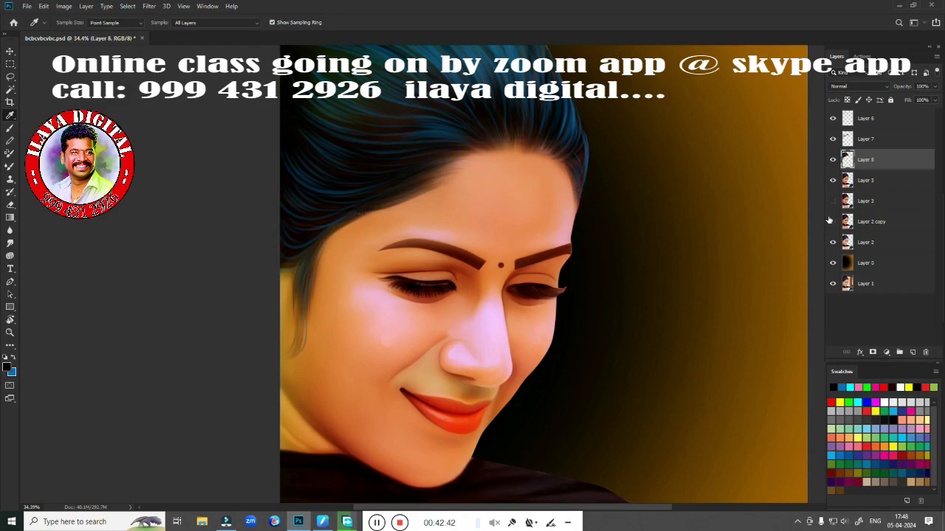
key("ctrl+u")
left_click_drag(780, 150, 732, 150)
left_click_drag(780, 175, 758, 176)
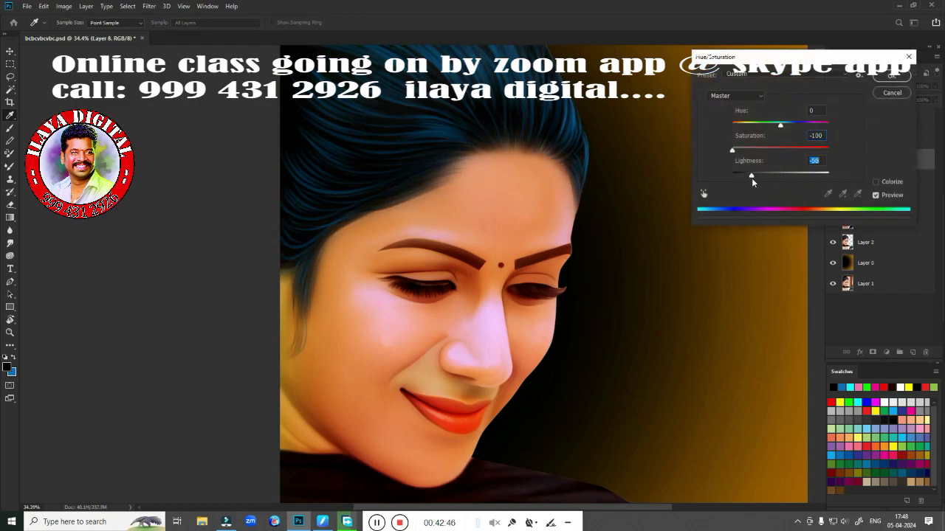
left_click(890, 78)
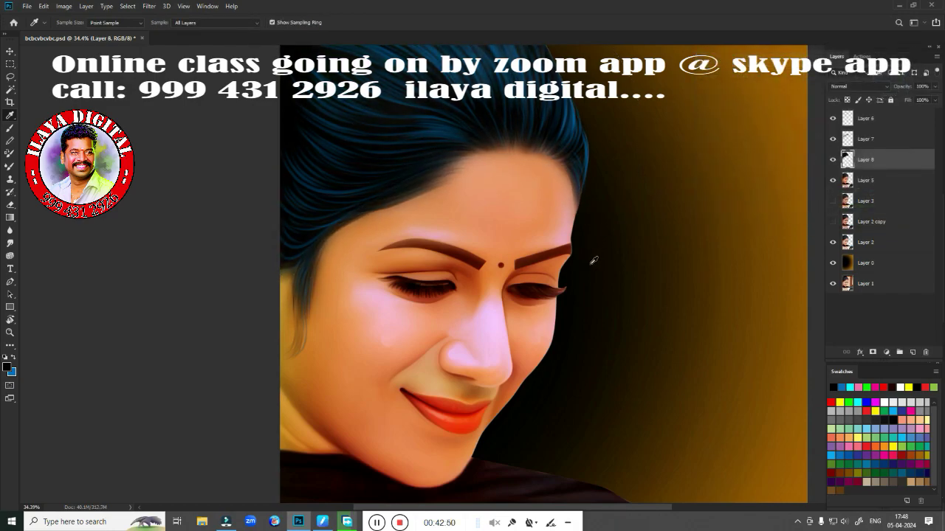
Switch to the Eraser and make Layer 6 the active layer
key("e")
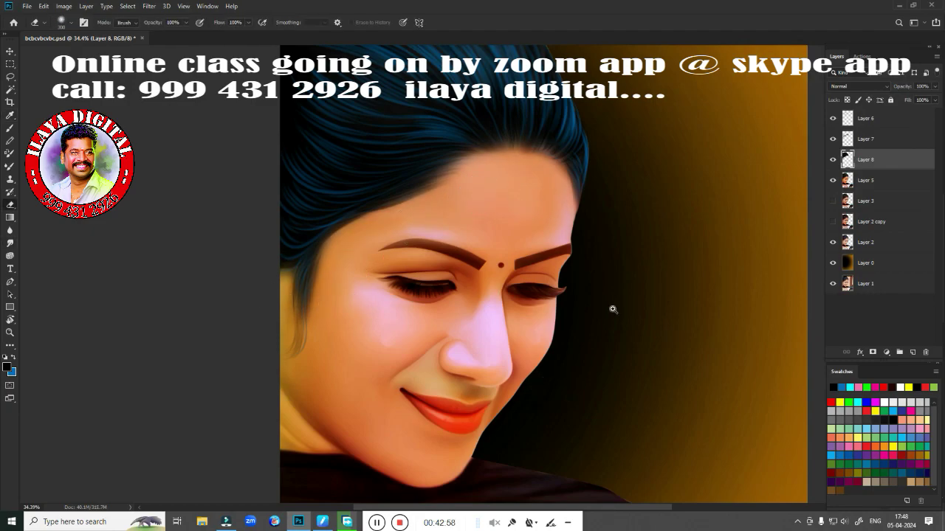
scroll(613, 309, "down", 3)
scroll(485, 179, "up", 3)
scroll(485, 179, "up", 2)
scroll(485, 179, "up", 2)
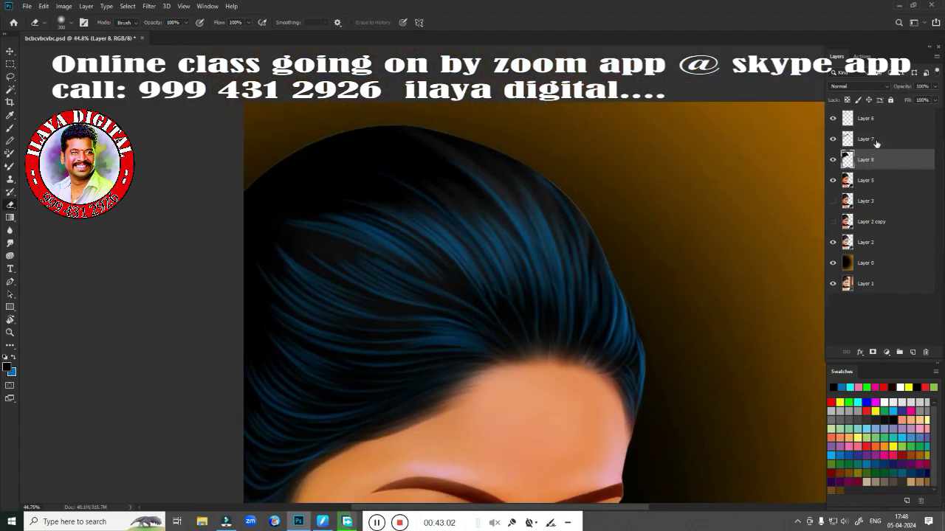
left_click(870, 118)
Paint blue highlights along the upper-left edge and top of the hair
key("b")
right_click(436, 333)
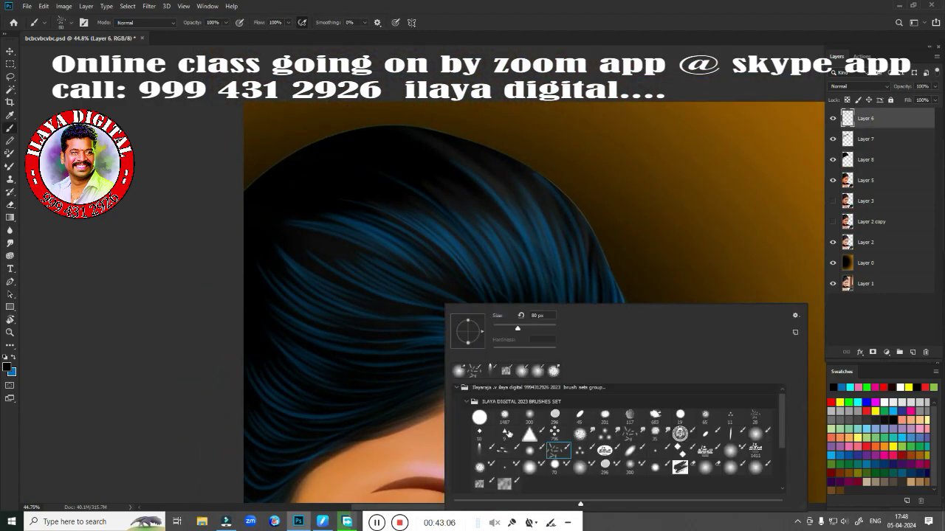
key("Escape")
scroll(342, 408, "up", 2)
scroll(353, 364, "up", 1)
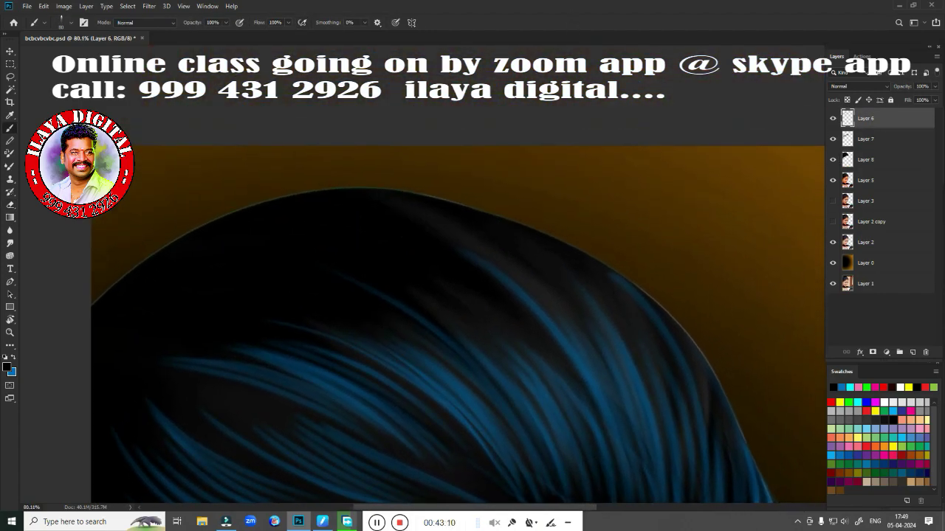
scroll(353, 364, "up", 1)
left_click_drag(59, 283, 308, 177)
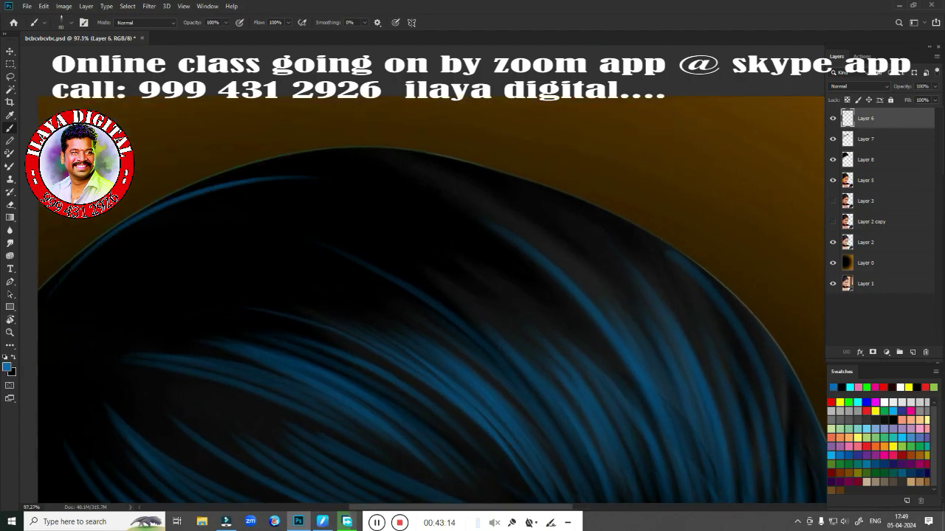
left_click_drag(240, 158, 517, 193)
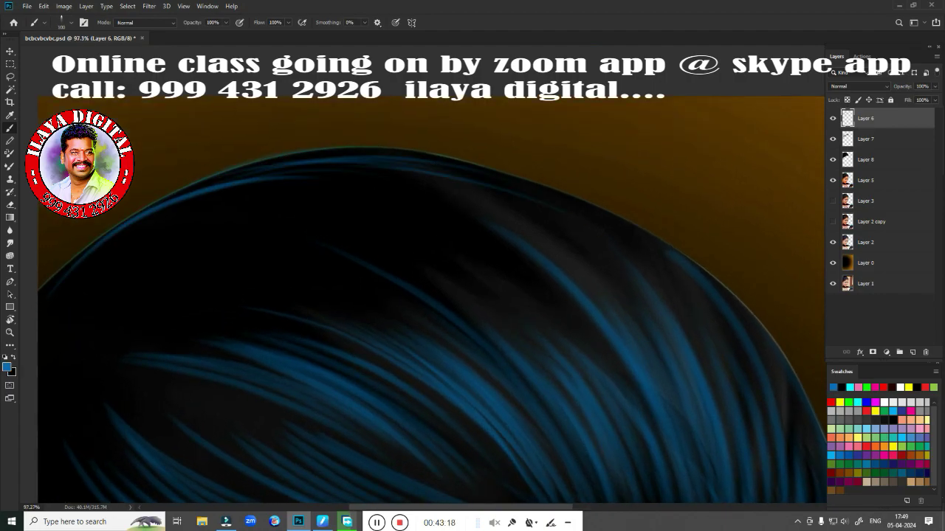
left_click_drag(145, 209, 517, 180)
left_click_drag(167, 183, 262, 167)
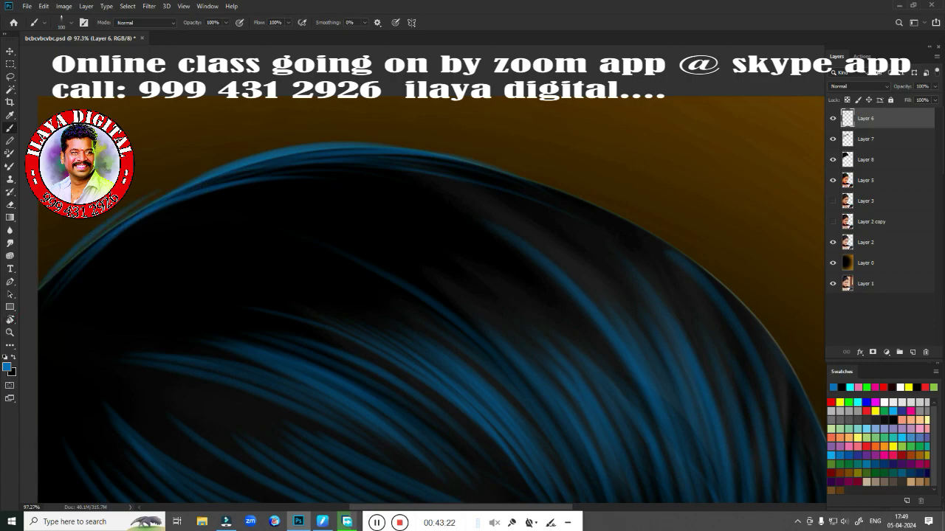
Reposition the view over the hair and paint thin blue strands across it
left_click_drag(580, 197, 426, 270)
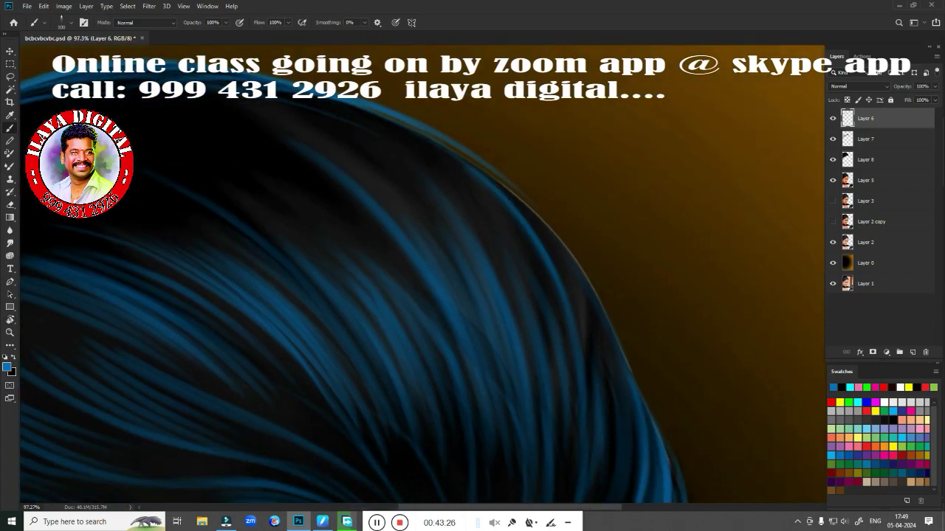
left_click_drag(534, 225, 609, 228)
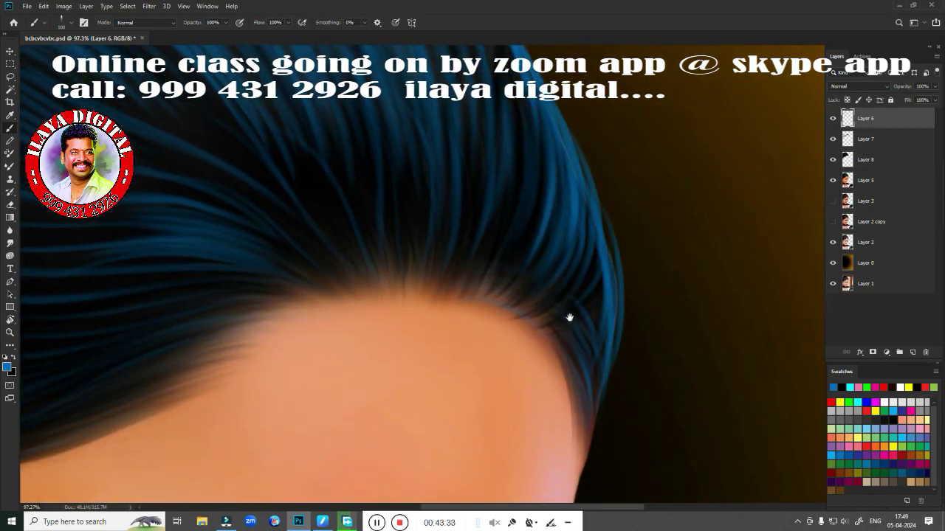
left_click_drag(569, 315, 573, 164)
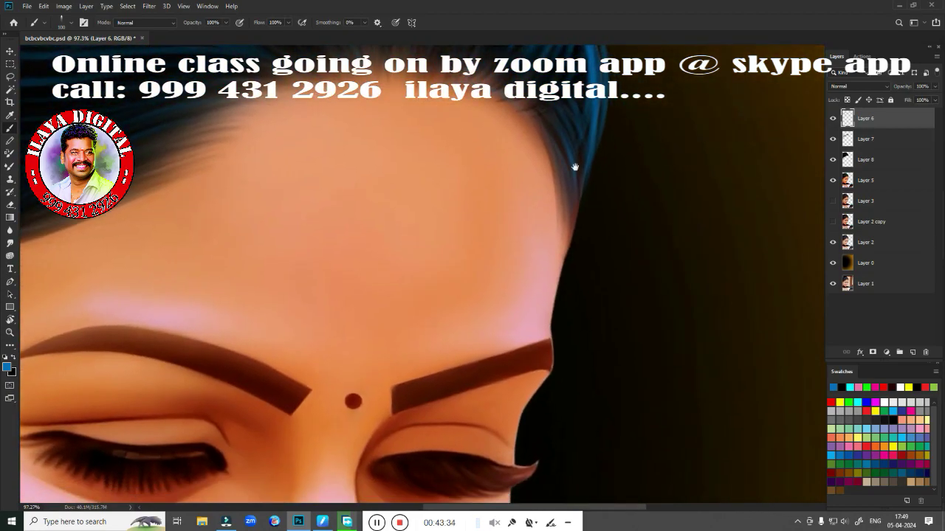
left_click_drag(568, 221, 555, 348)
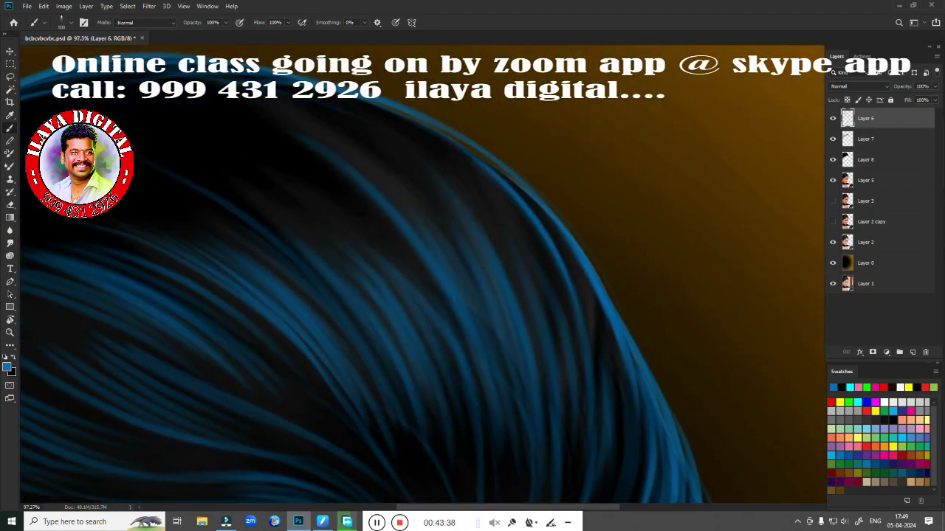
left_click_drag(463, 139, 414, 141)
left_click_drag(577, 240, 449, 137)
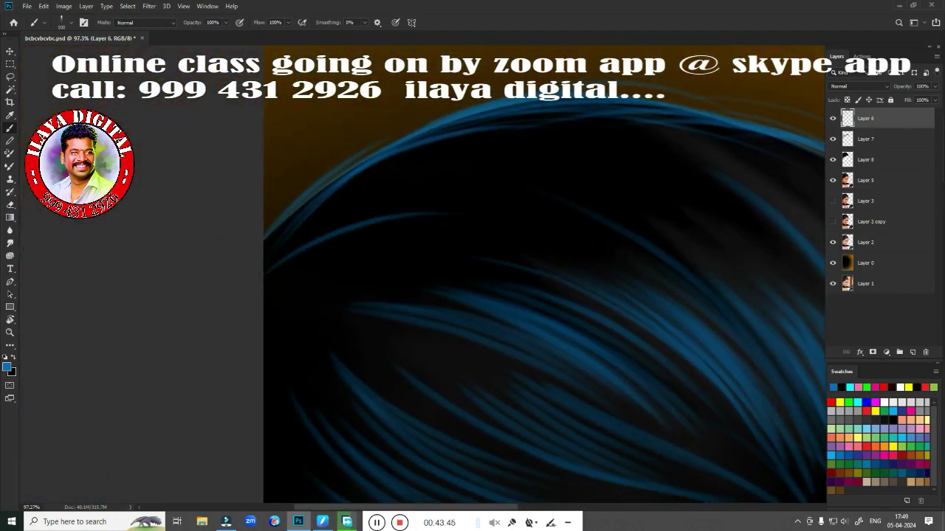
left_click_drag(282, 251, 505, 185)
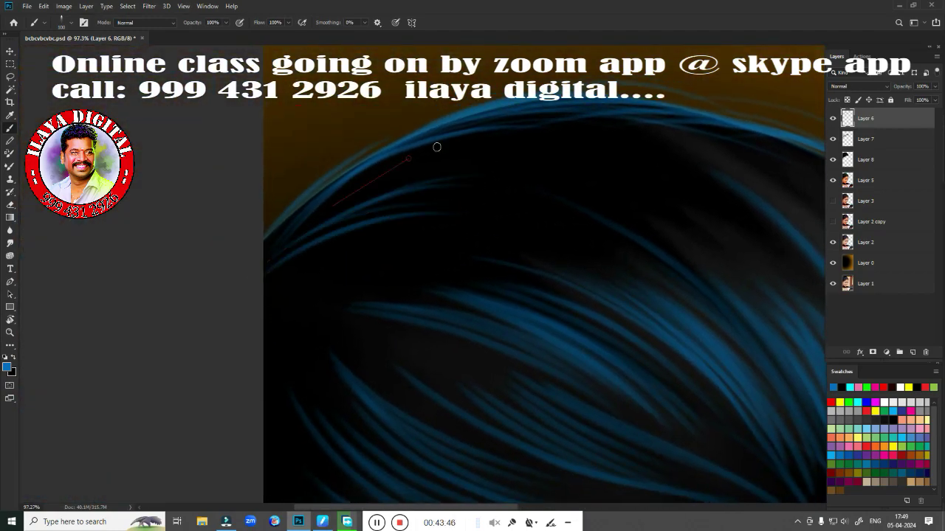
left_click_drag(344, 198, 660, 128)
mouse_move(270, 294)
left_mouse_down()
mouse_move(396, 261)
mouse_move(444, 234)
left_mouse_up()
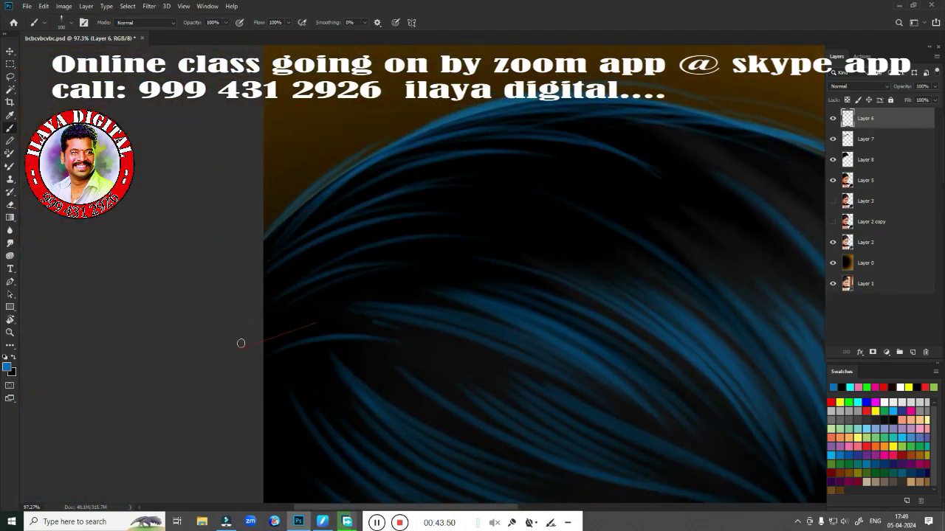
Paint more thin blue strands following the hair's top arc
left_click_drag(238, 341, 157, 195)
left_click_drag(296, 357, 281, 481)
left_click_drag(342, 258, 487, 310)
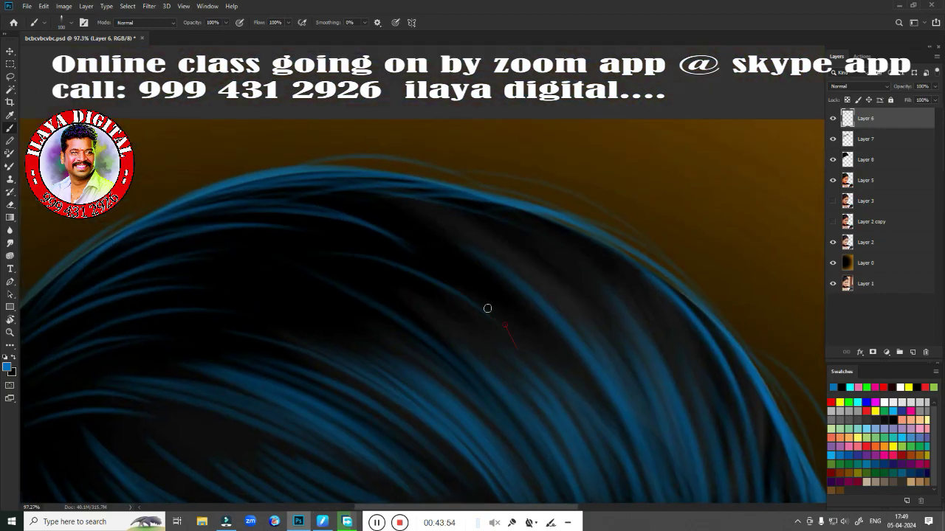
left_click_drag(391, 217, 610, 306)
left_click_drag(455, 216, 664, 336)
left_click_drag(517, 209, 731, 363)
left_click_drag(277, 185, 582, 251)
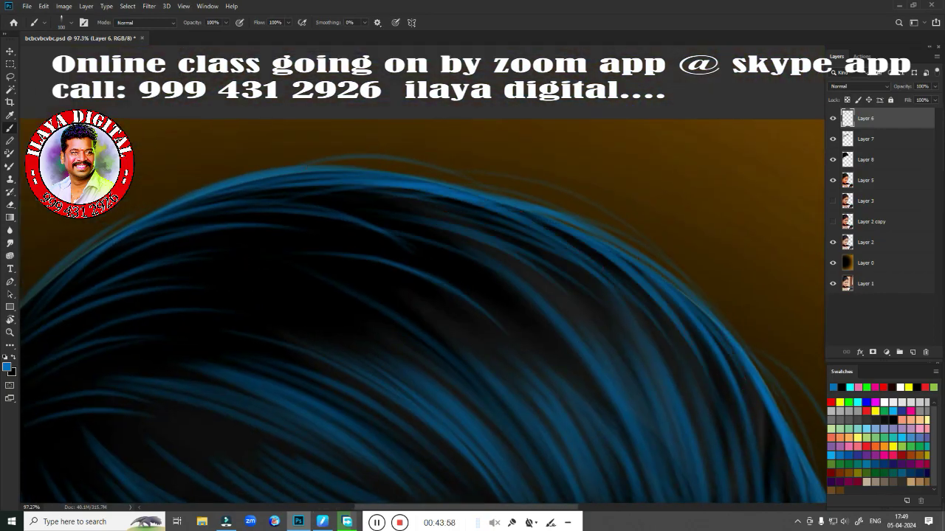
scroll(499, 154, "down", 5)
left_click_drag(500, 155, 458, 300)
scroll(457, 299, "up", 3)
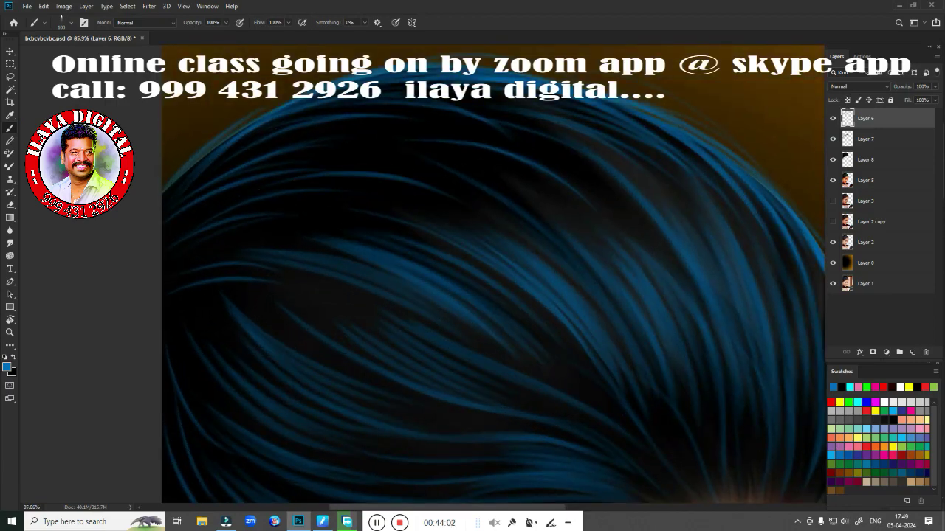
scroll(521, 196, "down", 5)
Make Layer 7 active, switch the painting colour to black and choose a hair brush
scroll(519, 177, "up", 3)
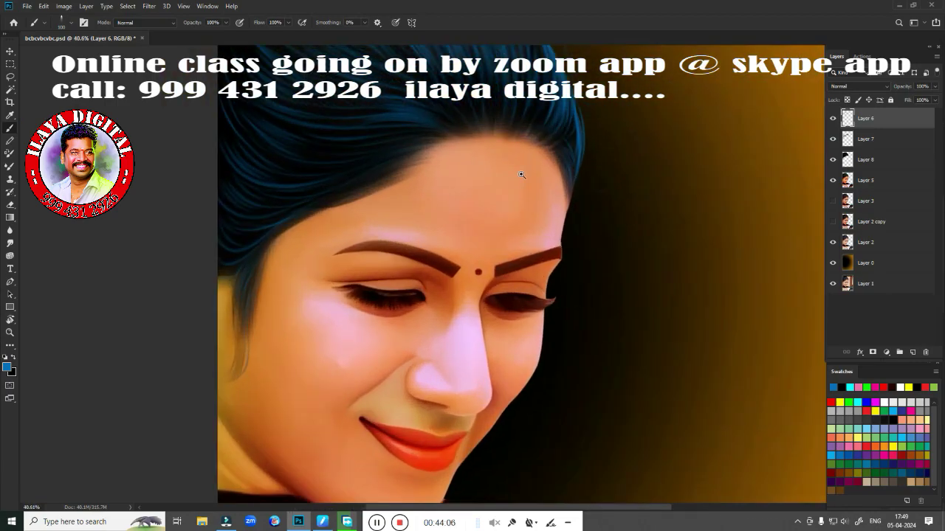
left_click(871, 139)
left_click(833, 140)
left_click(833, 140)
left_click(834, 139)
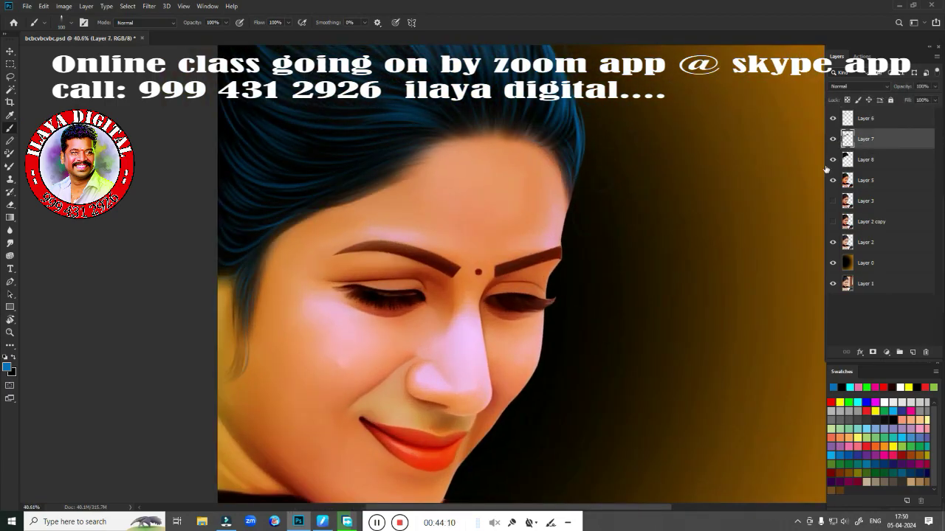
key("x")
scroll(380, 281, "up", 2)
scroll(380, 281, "up", 1)
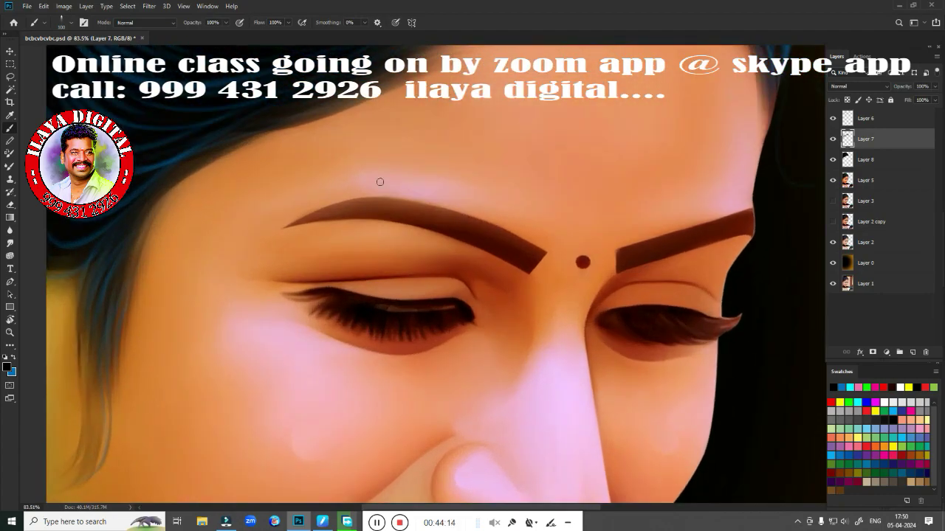
right_click(380, 181)
left_click(585, 29)
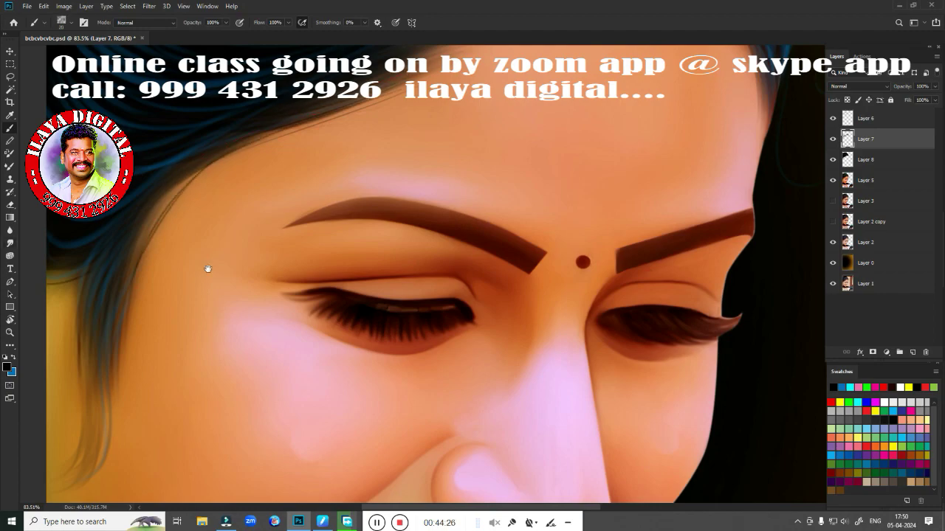
Darken the upper curve of the eyelash tip in black
left_click_drag(208, 269, 438, 204)
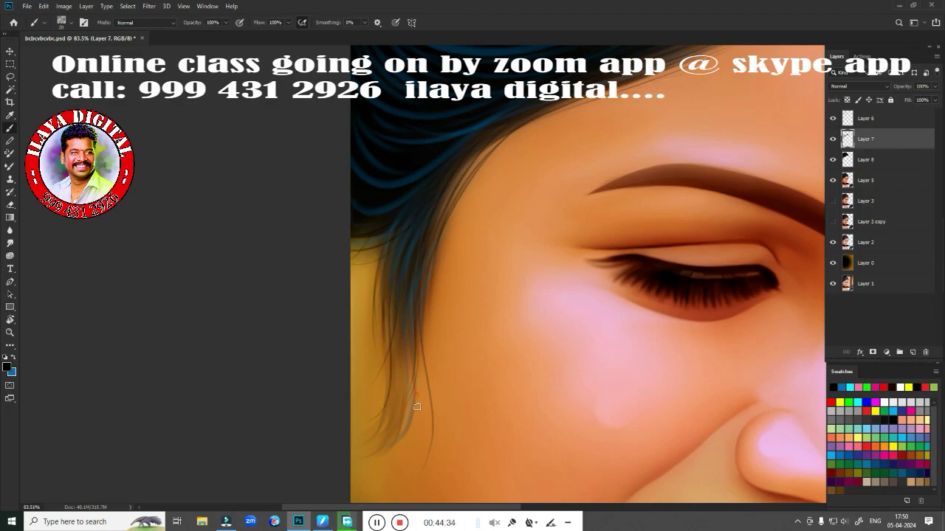
scroll(416, 407, "down", 3)
scroll(312, 280, "up", 5)
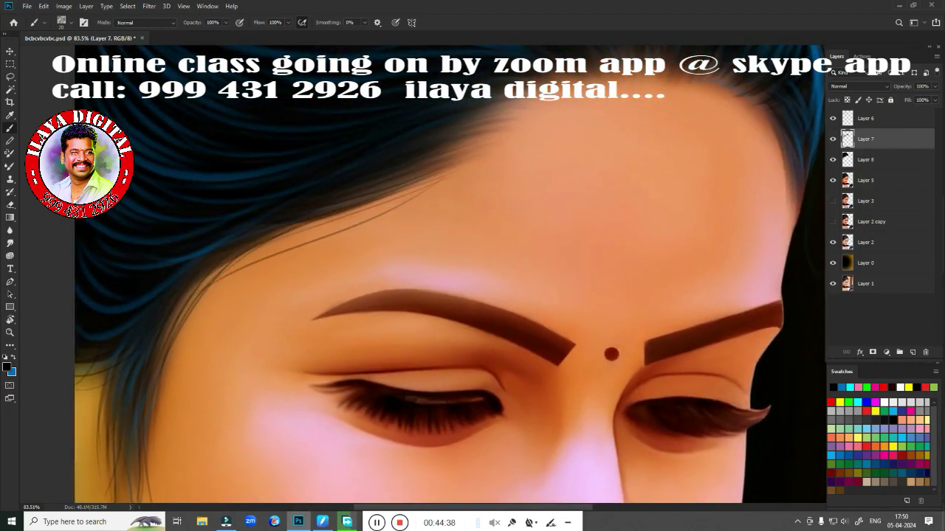
left_click_drag(443, 296, 325, 421)
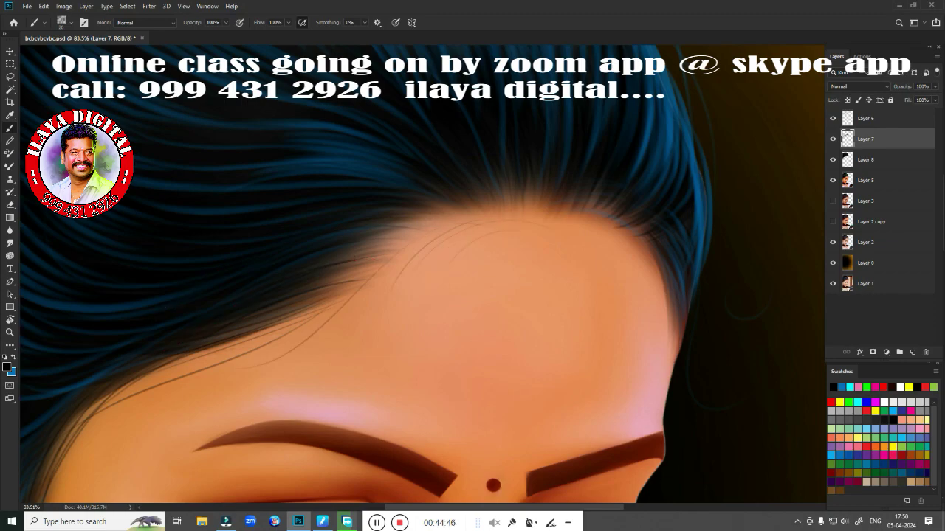
left_click_drag(632, 226, 463, 220)
mouse_move(470, 86)
left_mouse_down()
mouse_move(604, 448)
mouse_move(819, 500)
left_mouse_up()
mouse_move(367, 258)
left_mouse_down()
mouse_move(382, 299)
mouse_move(235, 244)
left_mouse_up()
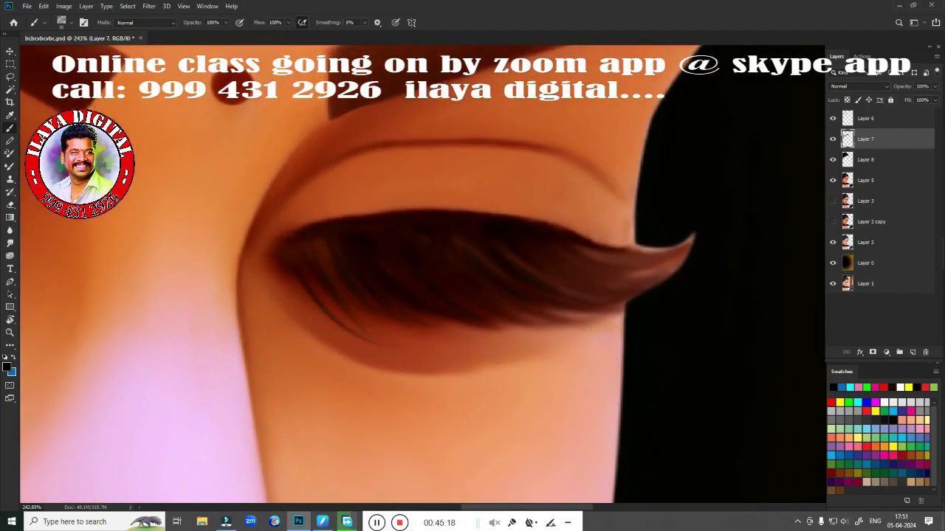
mouse_move(572, 260)
left_mouse_down()
mouse_move(660, 235)
mouse_move(693, 238)
mouse_move(524, 289)
mouse_move(623, 302)
left_mouse_up()
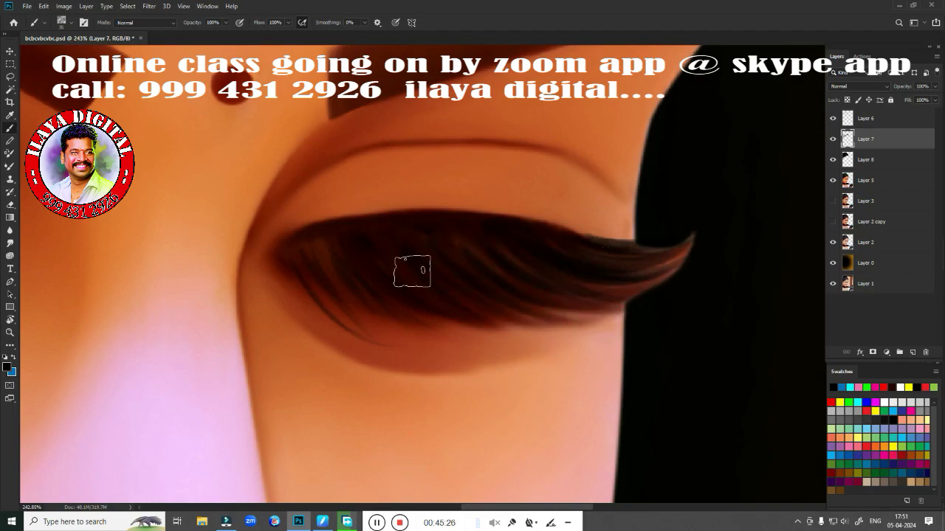
Rotate the canvas view to follow the eyebrow's angle
scroll(477, 357, "down", 5)
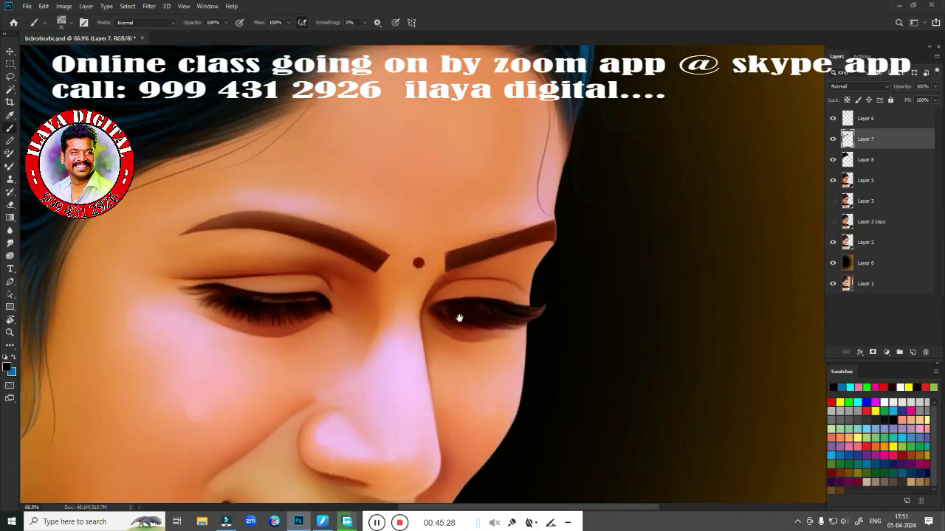
right_click(412, 251)
key("Escape")
key("r")
left_click_drag(374, 276, 226, 438)
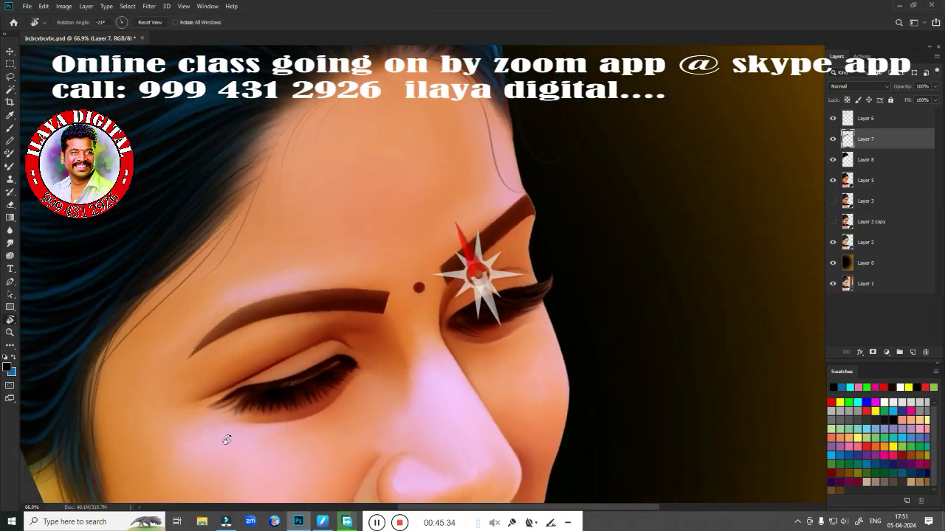
scroll(520, 259, "up", 5)
key("b")
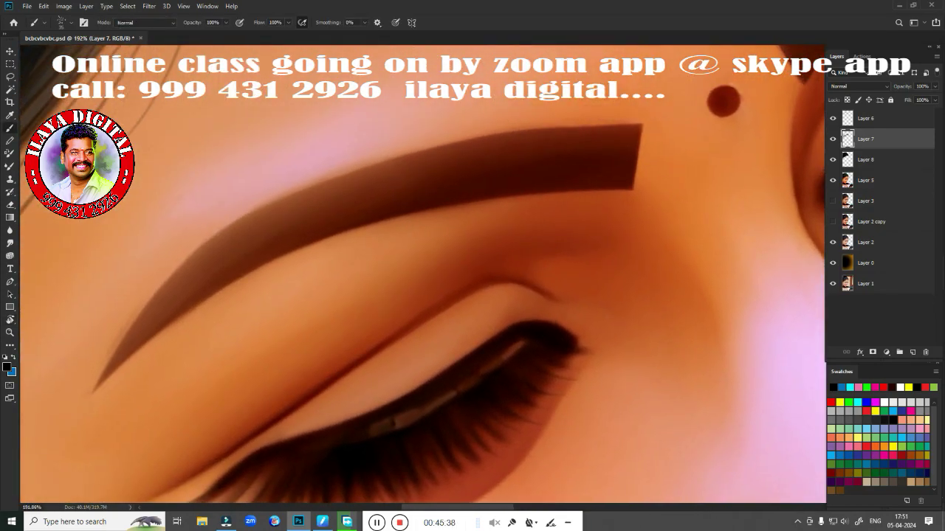
Paint hair-like strokes along the eyebrow arch, filling out and extending its right tip
left_click_drag(590, 145, 398, 181)
left_click_drag(351, 200, 145, 335)
left_click_drag(460, 185, 232, 239)
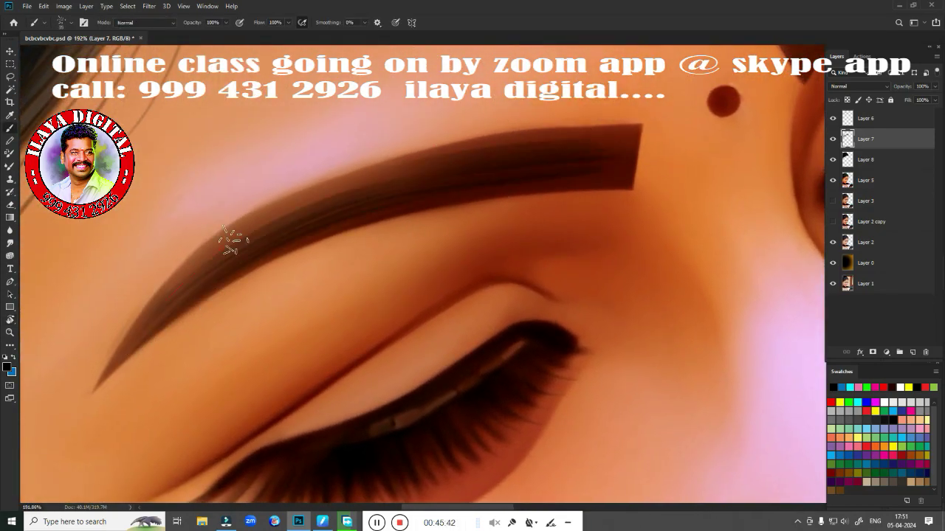
left_click_drag(462, 157, 165, 299)
left_click_drag(528, 150, 148, 328)
left_click_drag(569, 180, 156, 334)
left_click_drag(626, 127, 317, 180)
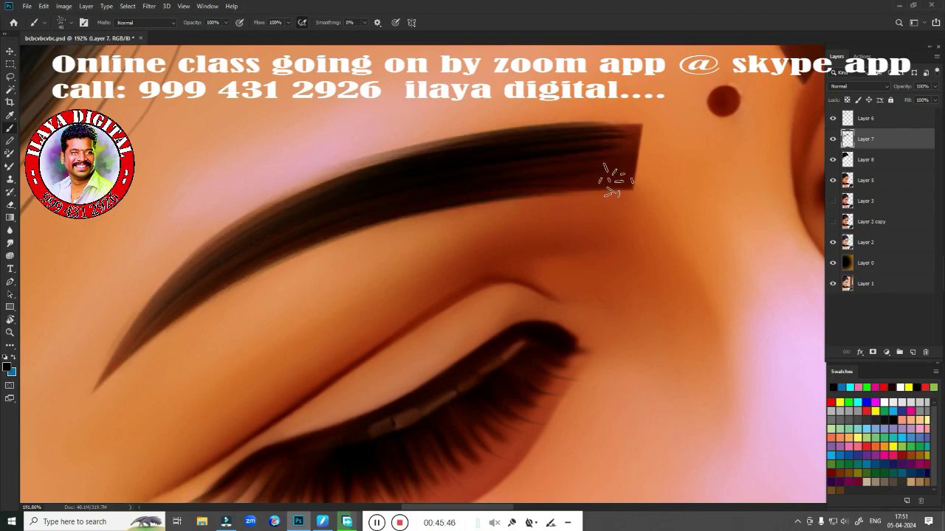
left_click_drag(621, 165, 487, 196)
mouse_move(660, 136)
left_mouse_down()
mouse_move(576, 127)
mouse_move(296, 231)
left_mouse_up()
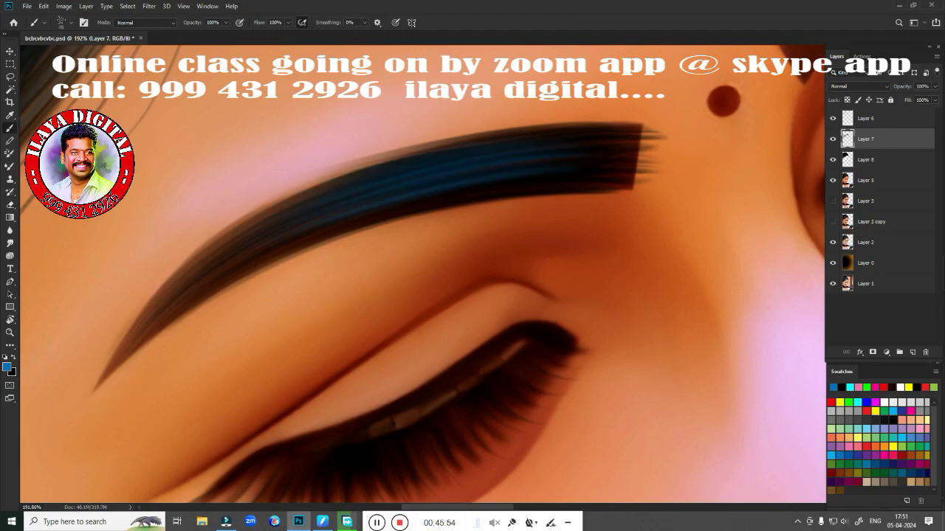
Add blue highlight strokes to the eyebrow and dark plus blue strokes to the other eyebrow
left_click_drag(543, 180, 339, 235)
left_click_drag(775, 133, 260, 434)
key("x")
left_click_drag(402, 224, 281, 363)
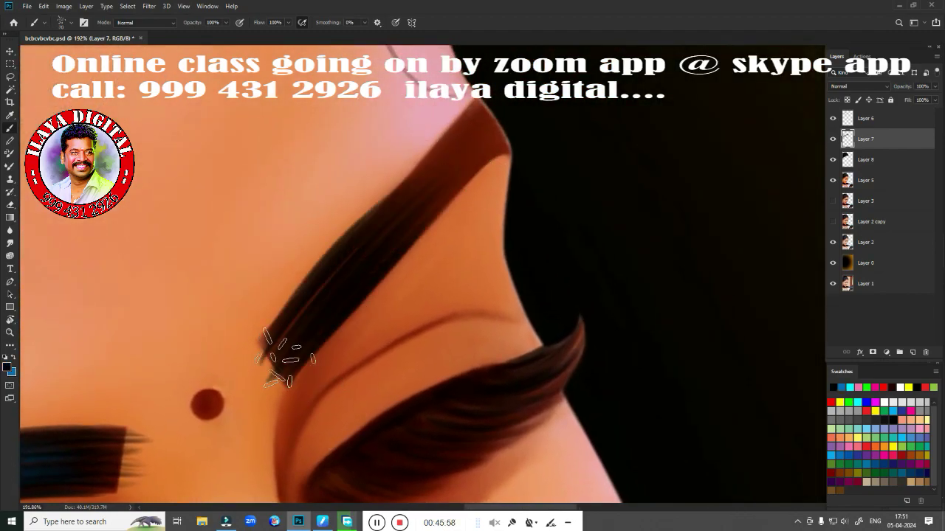
mouse_move(505, 118)
left_mouse_down()
mouse_move(273, 380)
mouse_move(447, 192)
left_mouse_up()
left_click_drag(405, 229, 307, 341)
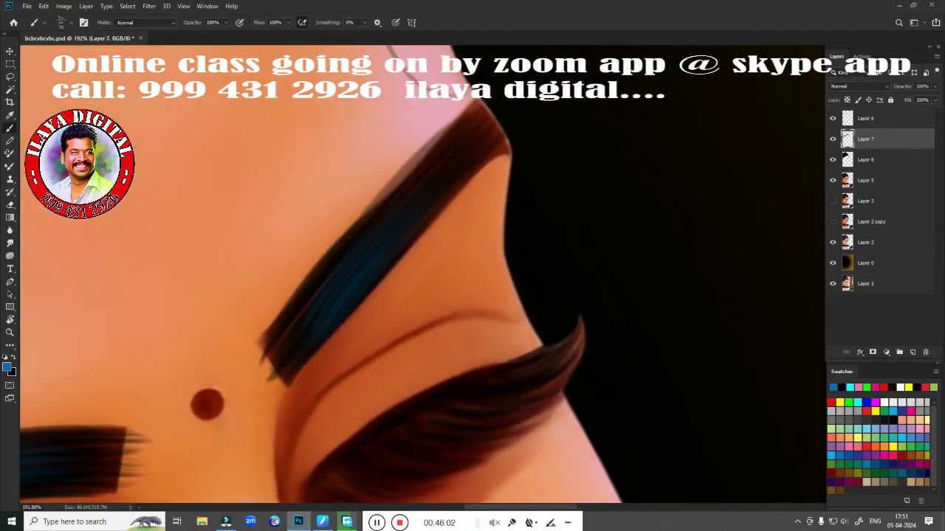
Erase the feathered tips of the eyebrow strokes
key("e")
mouse_move(359, 359)
left_mouse_down()
mouse_move(433, 339)
mouse_move(580, 192)
left_mouse_up()
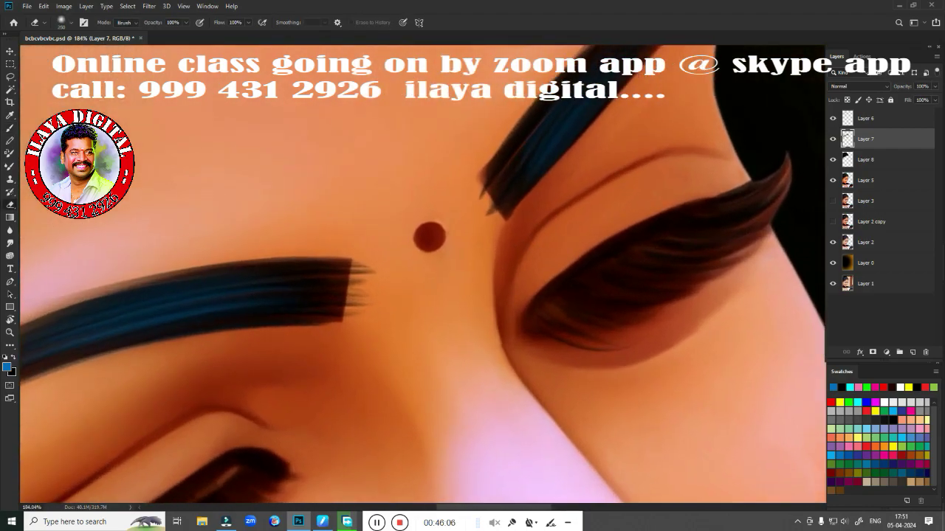
left_click_drag(365, 262, 366, 325)
scroll(369, 295, "down", 2)
scroll(295, 295, "down", 3)
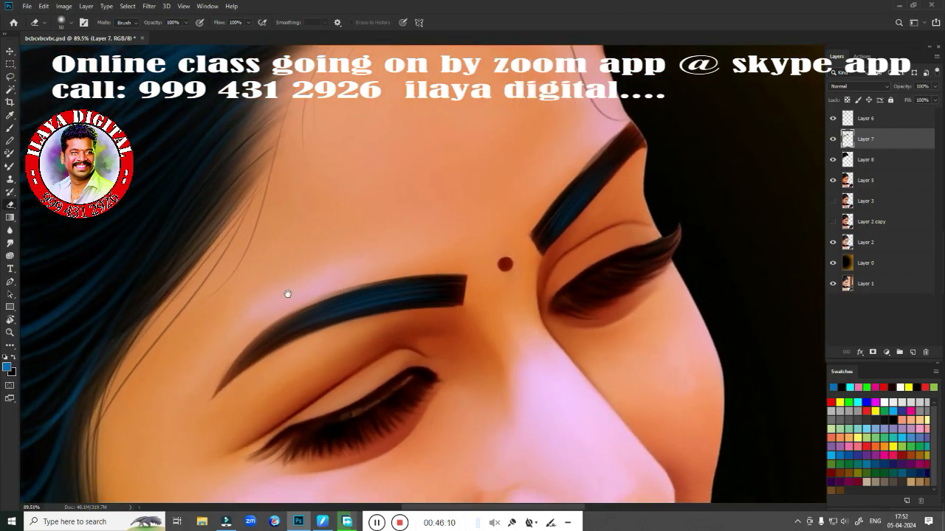
scroll(256, 293, "down", 3)
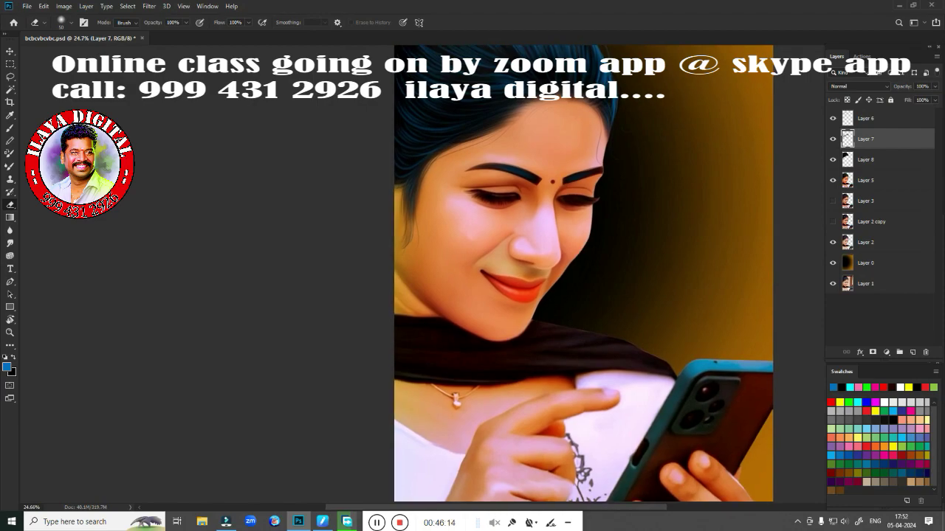
scroll(546, 310, "up", 1)
scroll(550, 318, "down", 1)
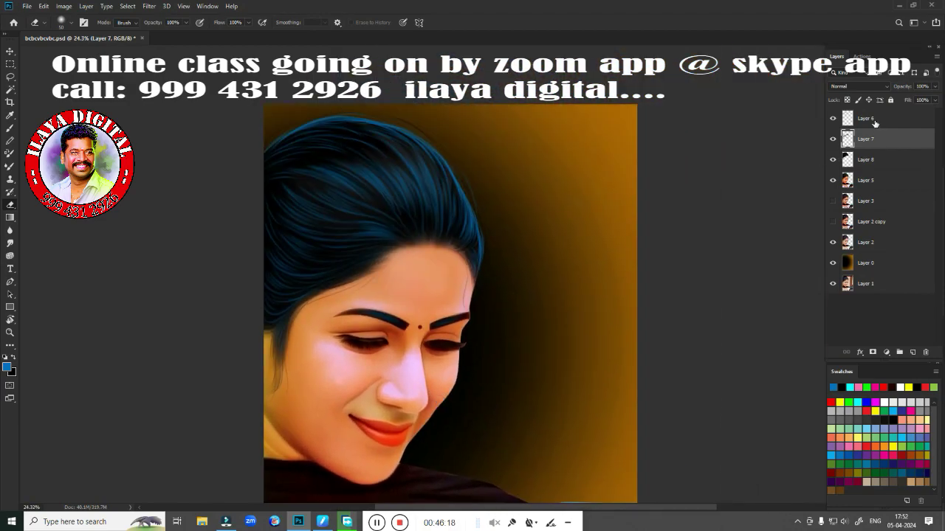
Add a new layer above Layer 6 and paint a magenta tint along the hair's top edge
left_click(874, 121)
left_click(913, 352)
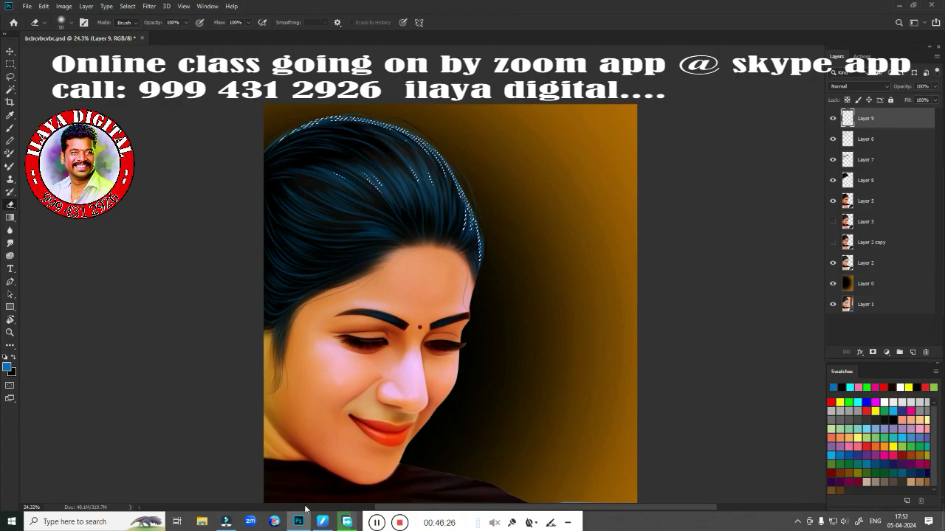
right_click(506, 349)
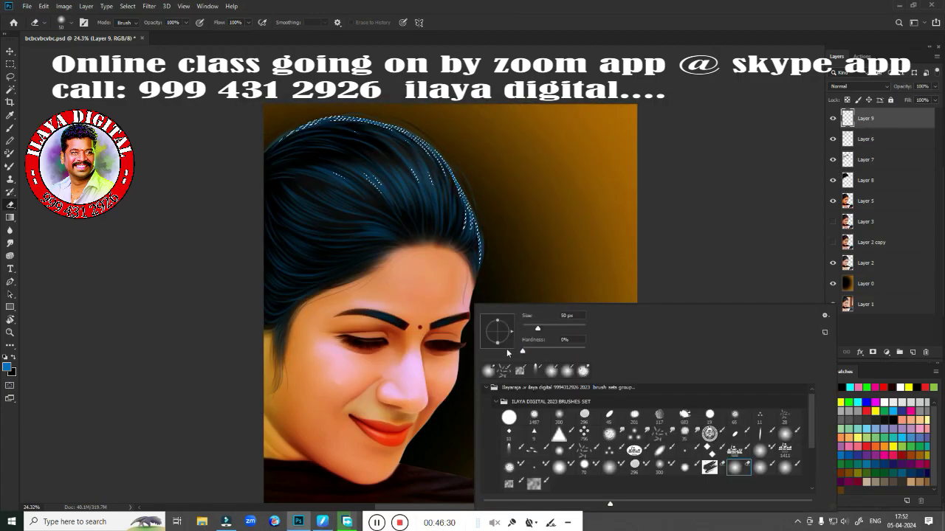
key("b")
key("Escape")
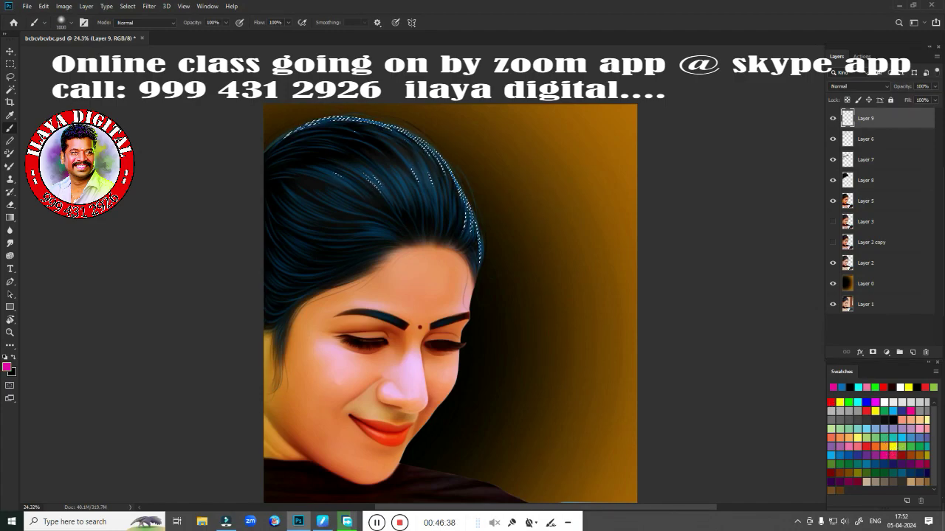
left_click_drag(482, 106, 576, 279)
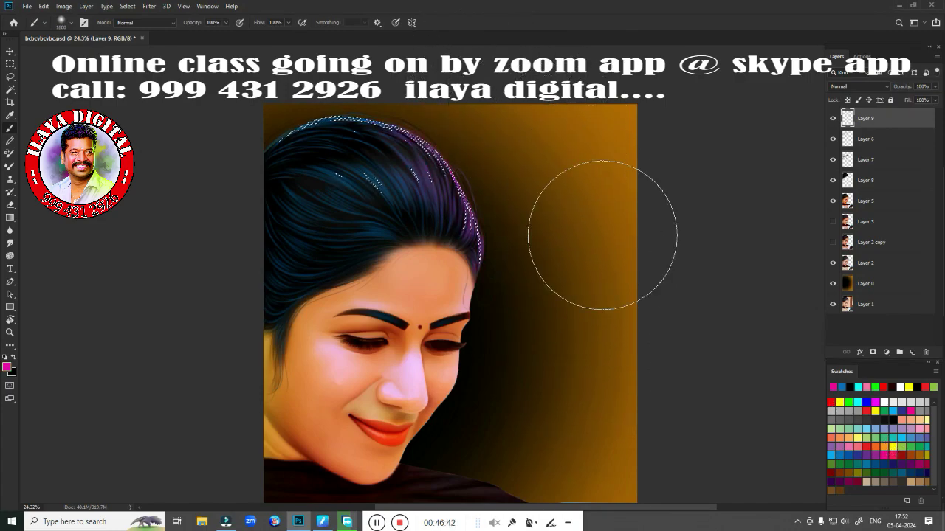
Paint a green tint onto the hair, then undo it
left_click(886, 445)
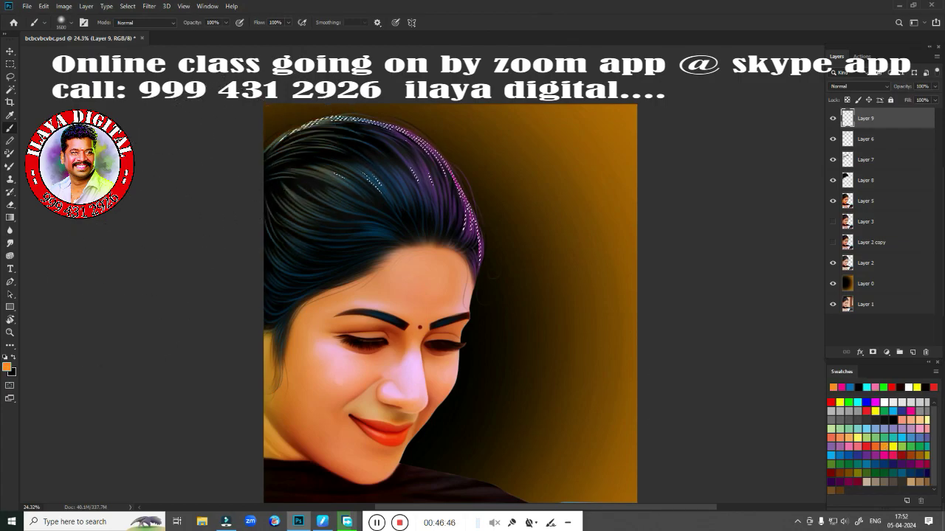
left_click(849, 401)
left_click_drag(285, 140, 429, 158)
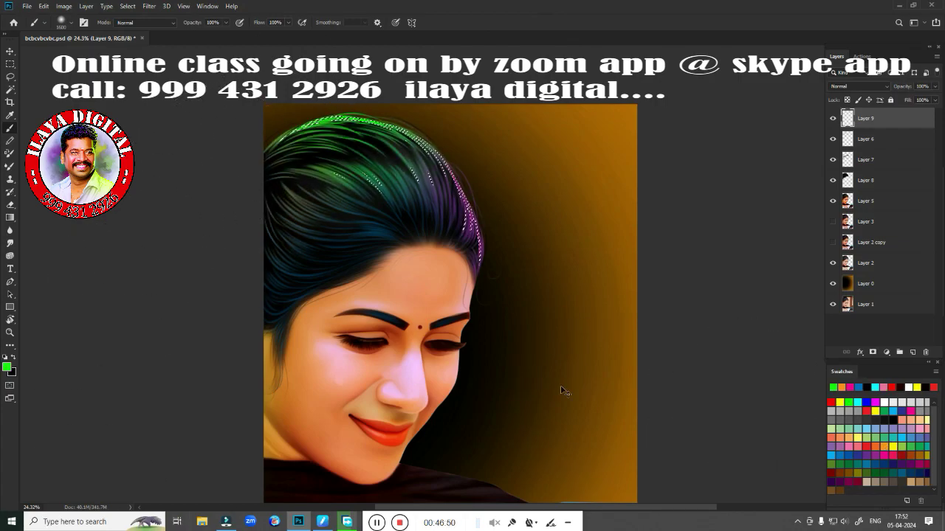
scroll(560, 385, "down", 2)
key("ctrl+z")
scroll(519, 338, "up", 2)
scroll(519, 338, "down", 2)
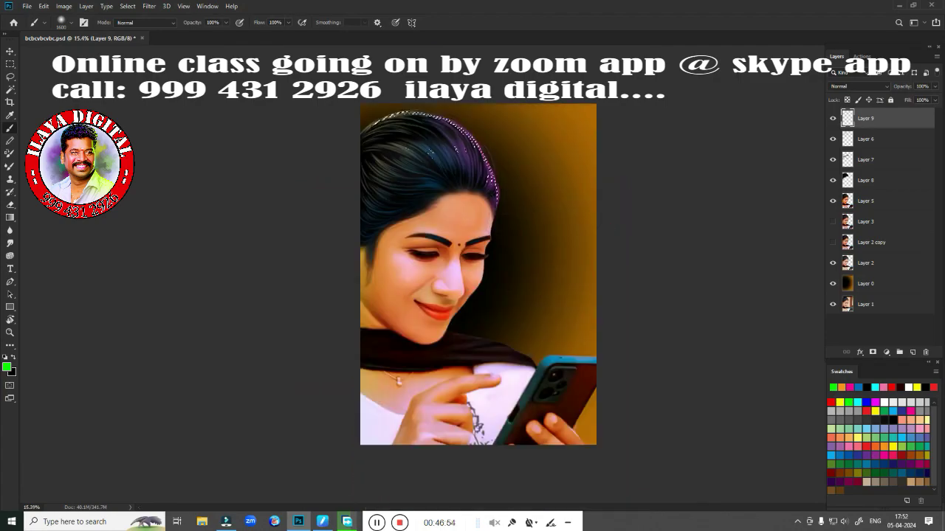
Try green, yellow, red and cyan swatches, then clear the hair selection
left_click(915, 447)
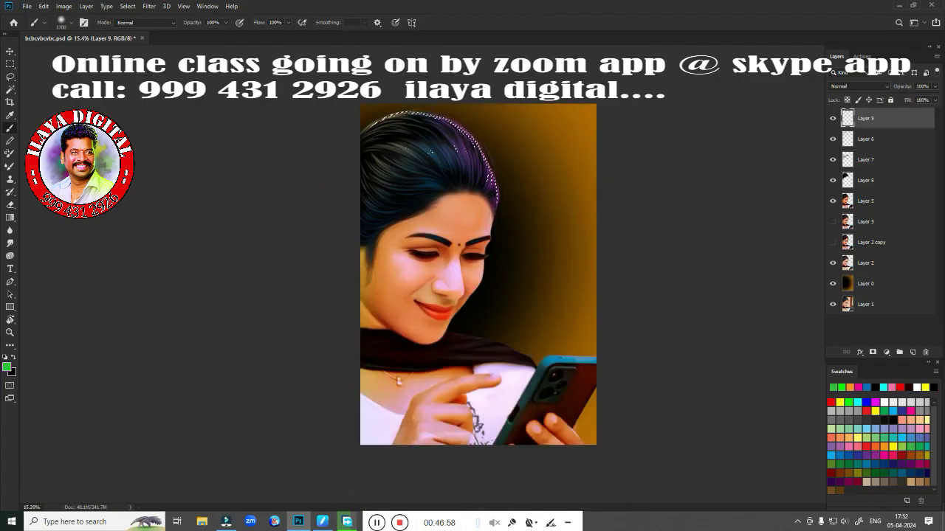
left_click(841, 403)
left_click(833, 402)
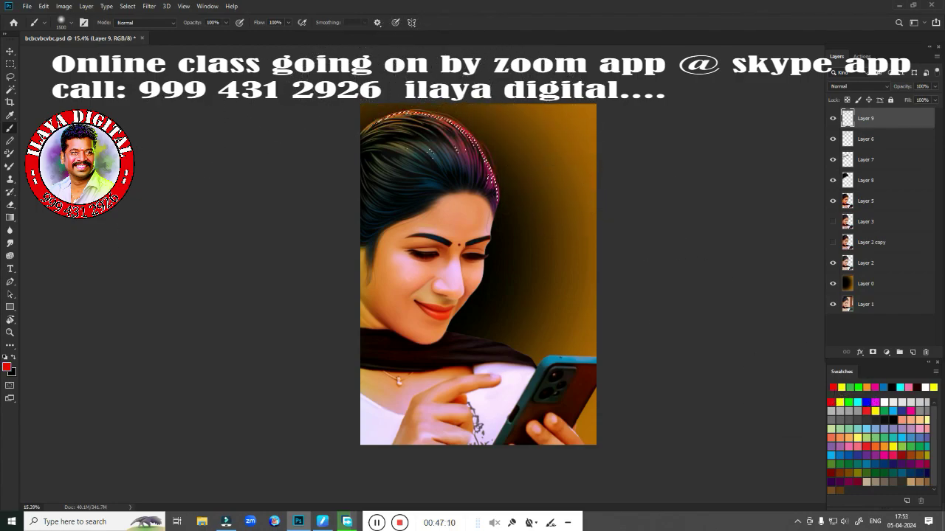
left_click(857, 403)
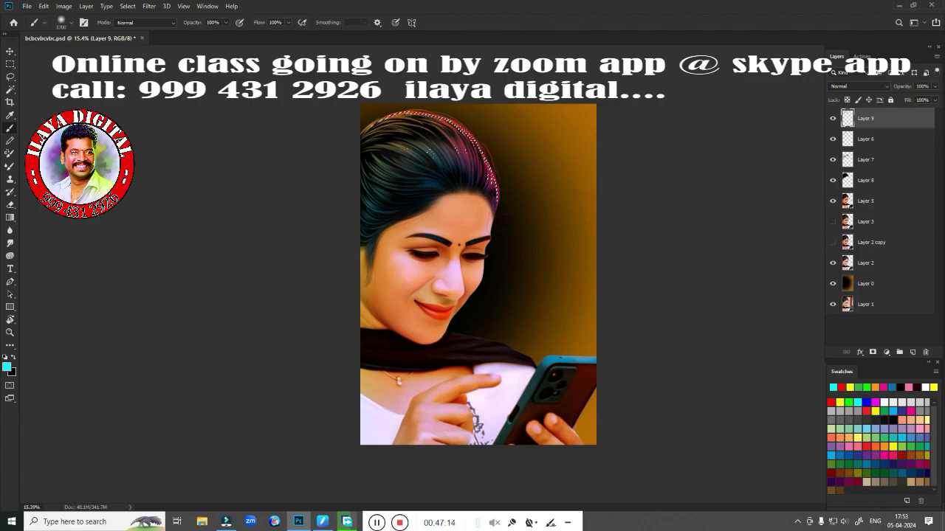
key("ctrl+d")
scroll(577, 125, "up", 3)
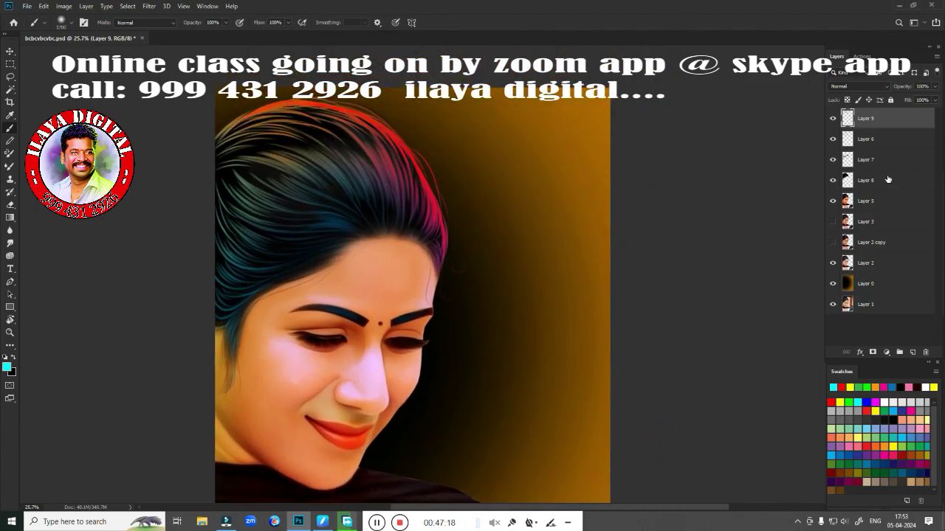
Lower Layer 9's Fill to 61% to fade the red highlight
left_click(865, 138)
left_click(895, 120)
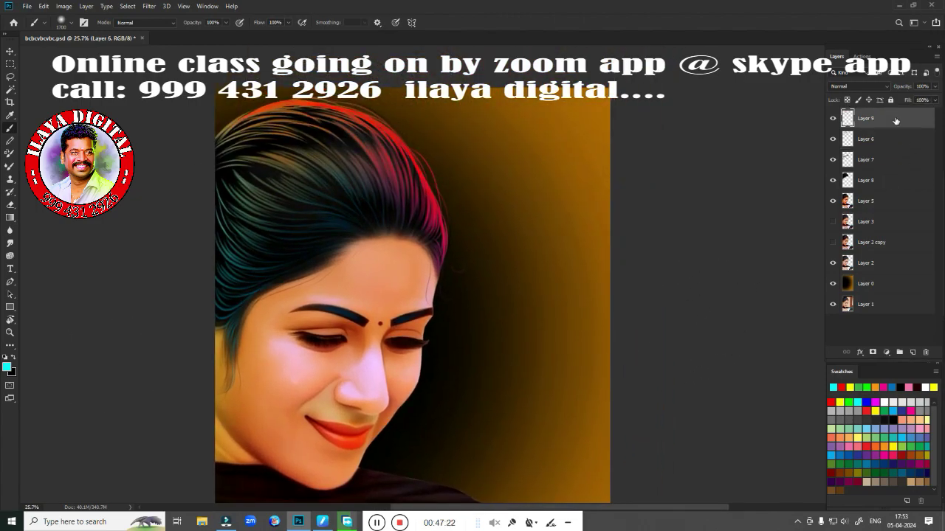
left_click_drag(922, 115, 919, 118)
scroll(739, 236, "down", 2)
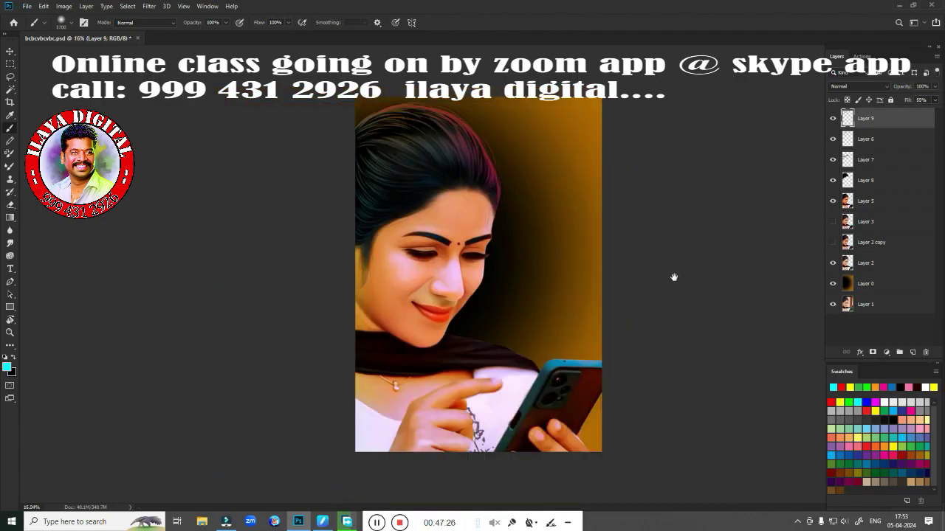
scroll(675, 274, "down", 1)
Group Layers 9, 6, 7 and 8 into Group 1, then duplicate and merge the copy
left_click(873, 177, "shift")
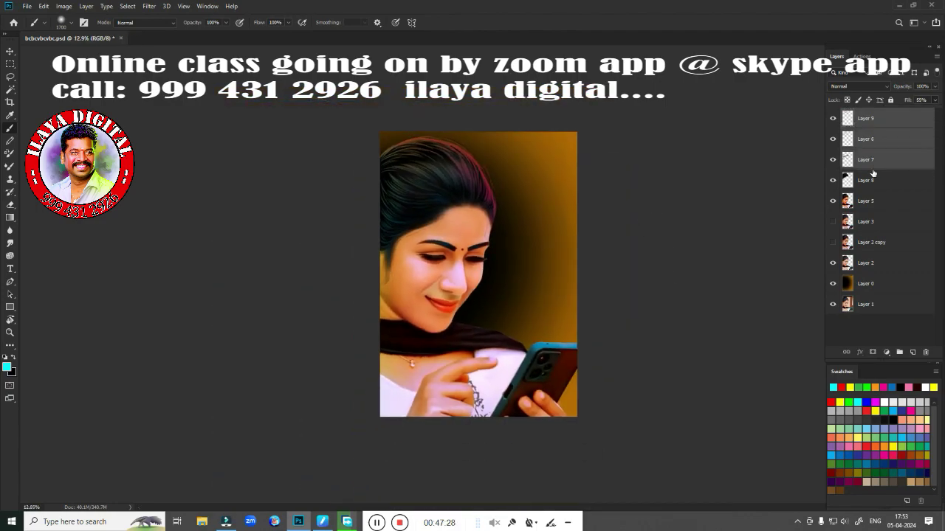
left_click(857, 242, "shift")
key("ctrl+g")
key("ctrl+j")
key("ctrl+e")
Compare Group 1 copy with the original photo by toggling visibility, then add Layer 10
left_click(833, 118)
left_click(832, 118)
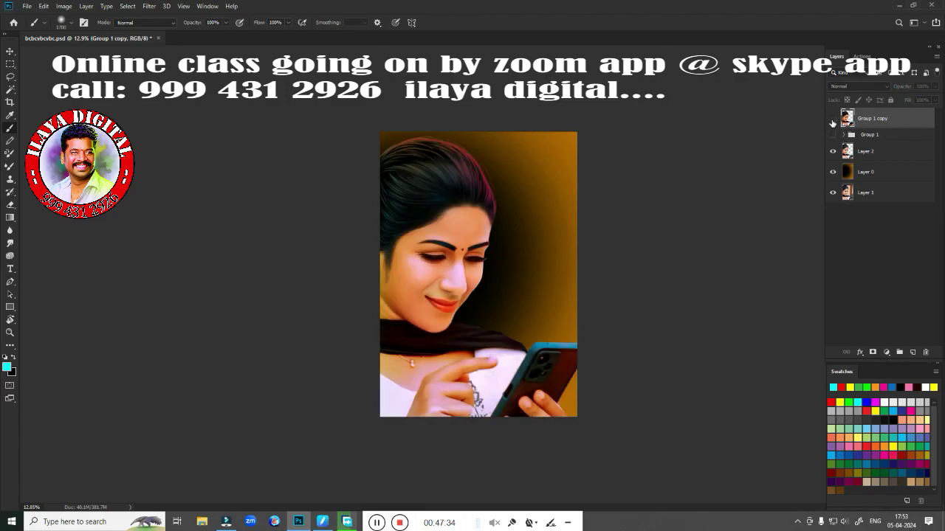
left_click(833, 118)
left_click(832, 118)
left_click(833, 118)
left_click(832, 118)
scroll(834, 173, "up", 2)
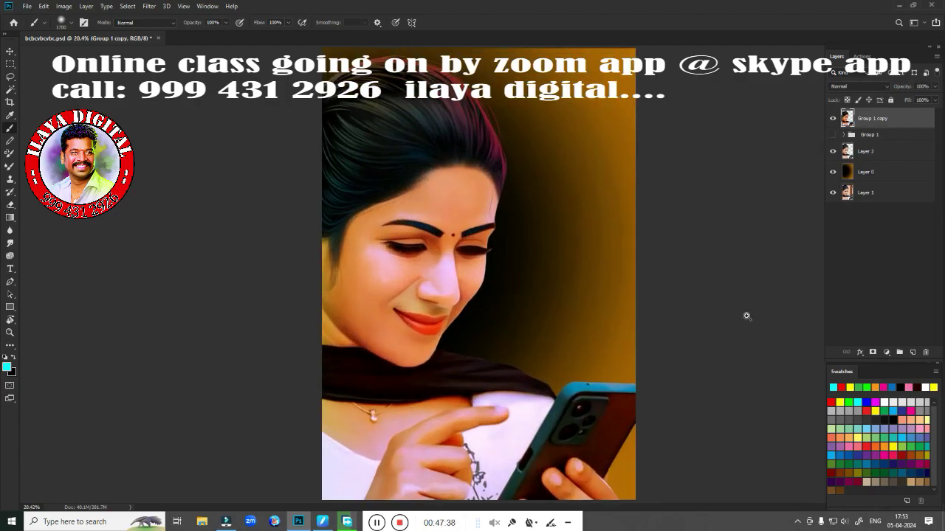
scroll(746, 316, "down", 2)
left_click(913, 353)
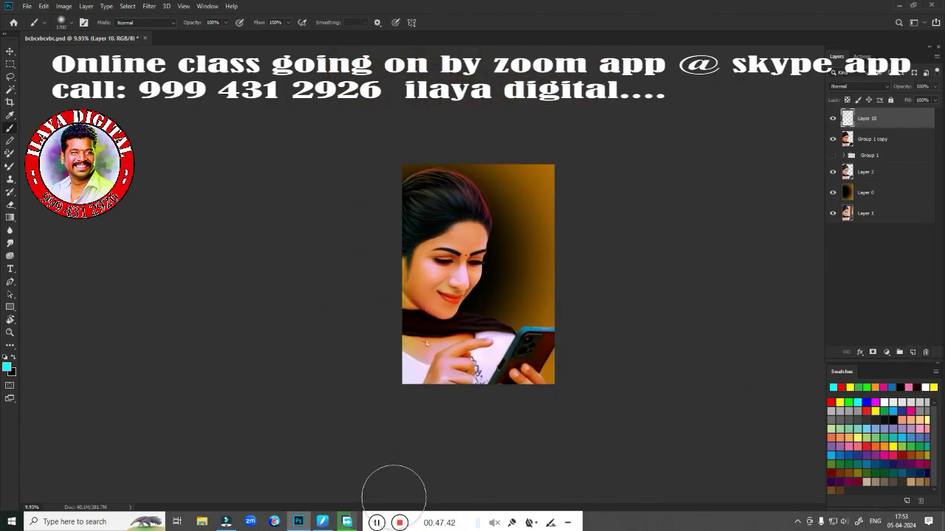
Stroke a border around the whole canvas and lighten it from cyan to white with Lightness +100
key("m")
key("ctrl+a")
right_click(500, 321)
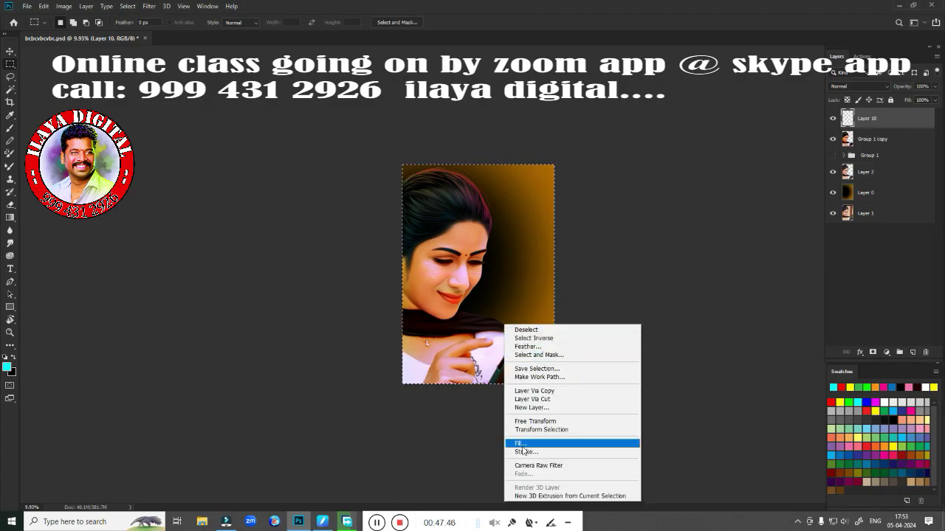
left_click(524, 447)
left_click(535, 129)
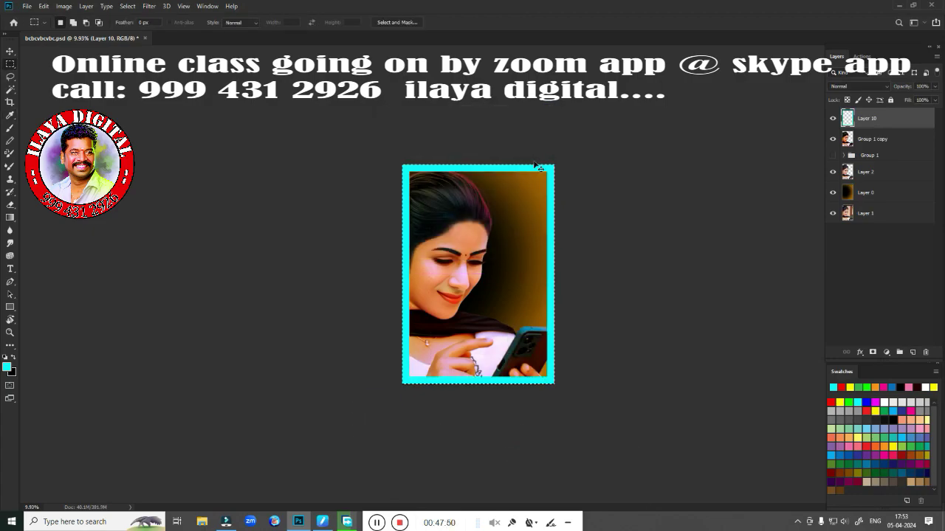
key("ctrl+0")
key("ctrl+u")
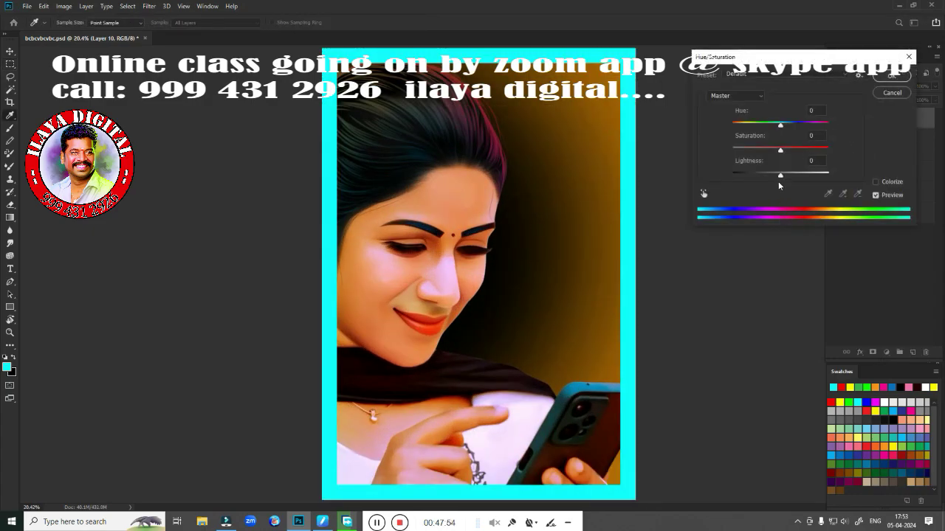
left_click_drag(786, 168, 819, 169)
key("Return")
scroll(536, 324, "down", 2)
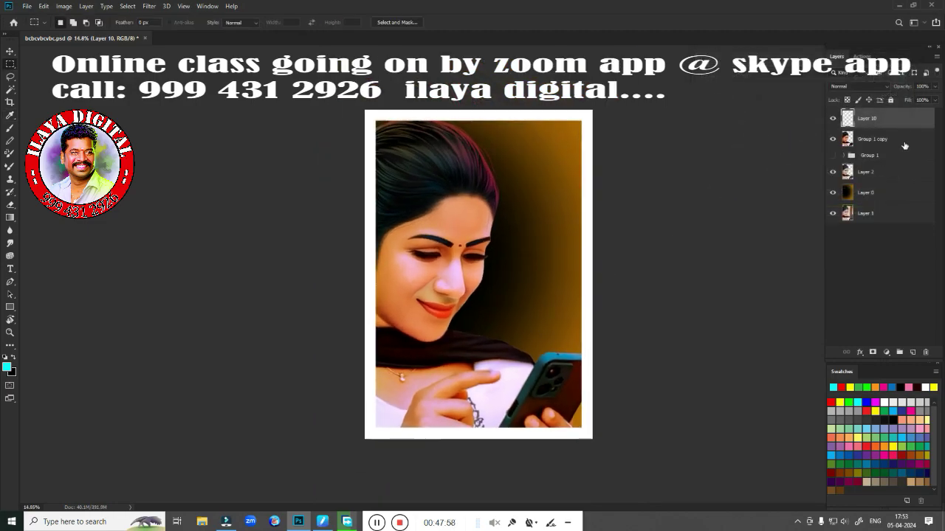
Scale the image layers to 94% inside the frame and re-whiten the border on Layer 10
left_click_drag(904, 145, 893, 214)
key("ctrl+t")
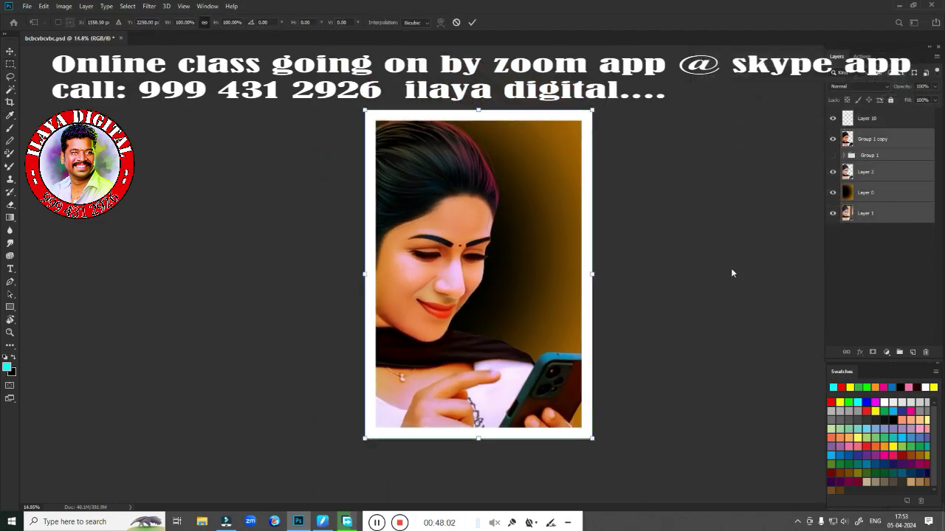
left_click_drag(375, 113, 376, 121)
key("Return")
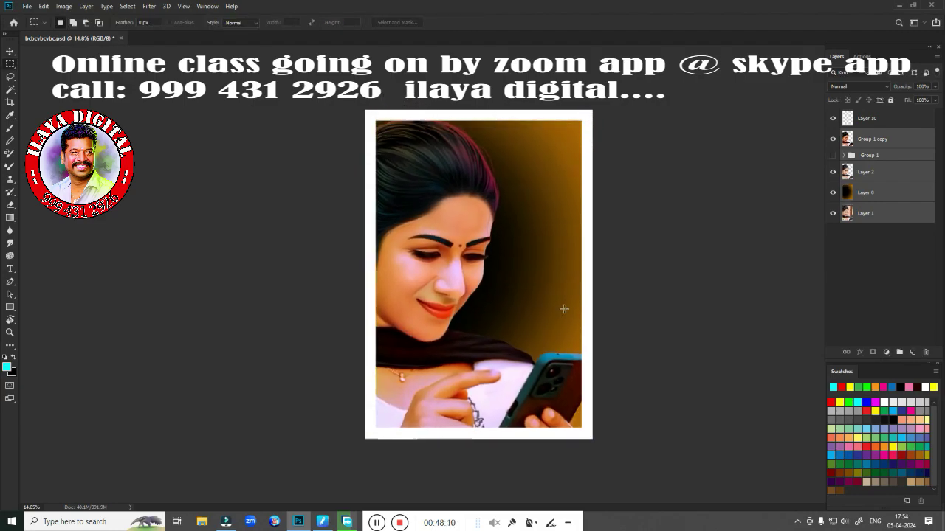
key("alt+period")
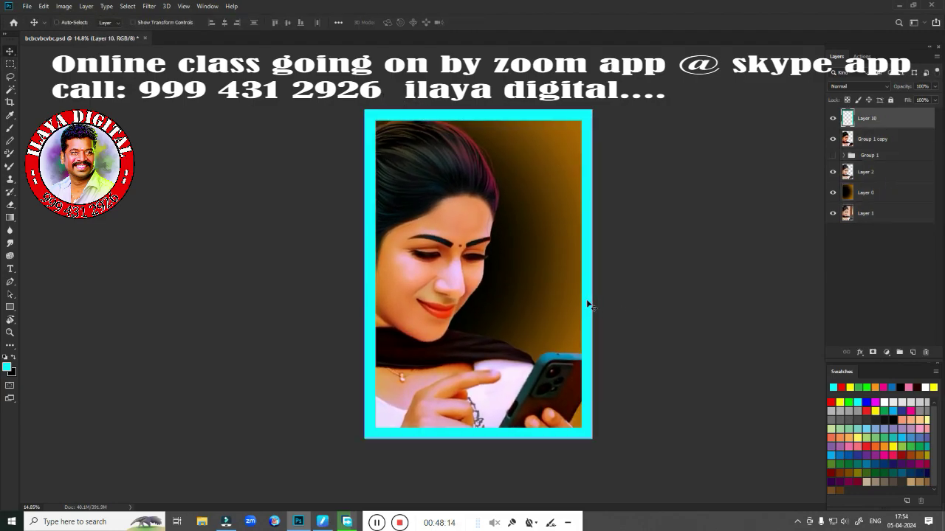
key("ctrl+u")
left_click_drag(780, 173, 835, 177)
key("Return")
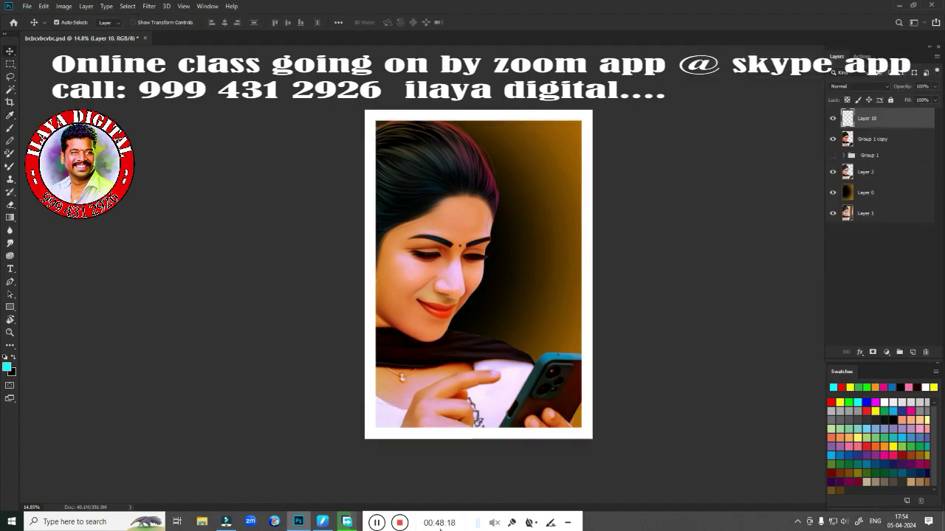